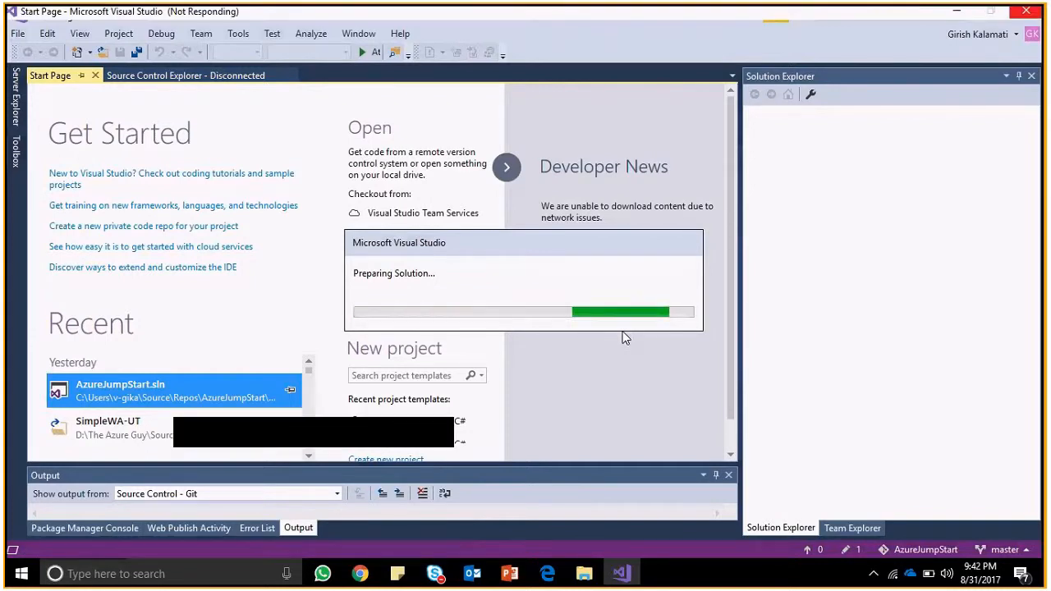
Open visualstudio.com in a new Chrome tab beside the GitHub AppCode.zip page.
key("alt+Tab")
key("alt+Tab")
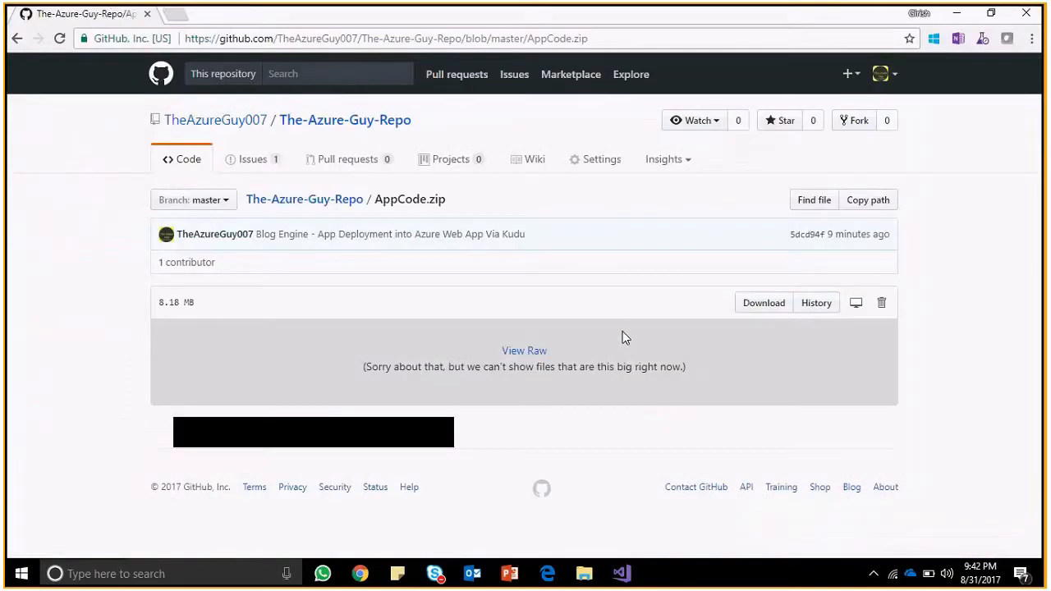
left_click(205, 38)
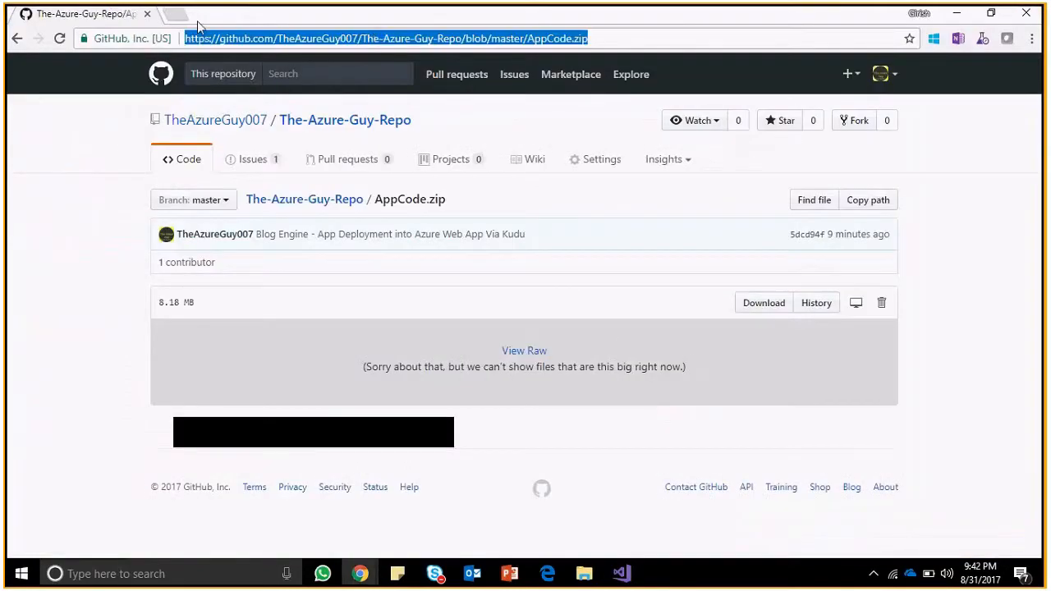
left_click(177, 17)
type("vsts")
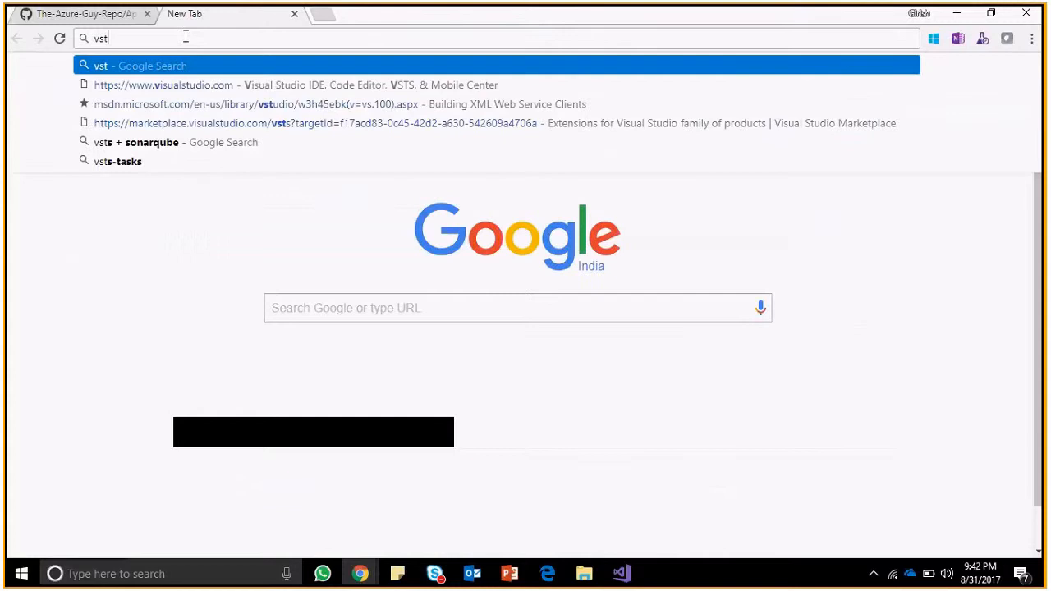
key("BackSpace")
key("BackSpace")
key("BackSpace")
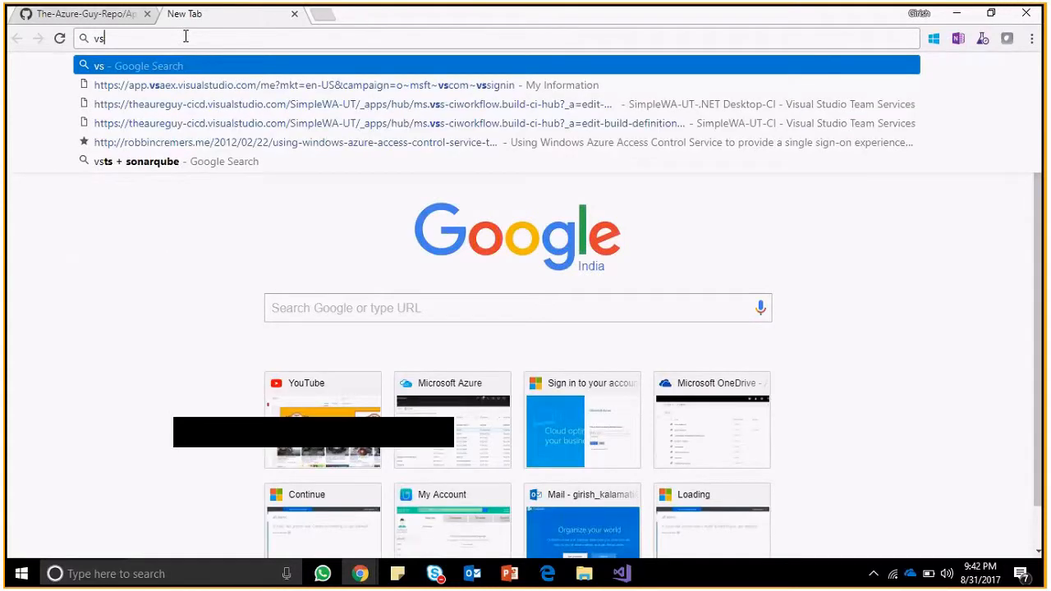
type("isualstudio.com")
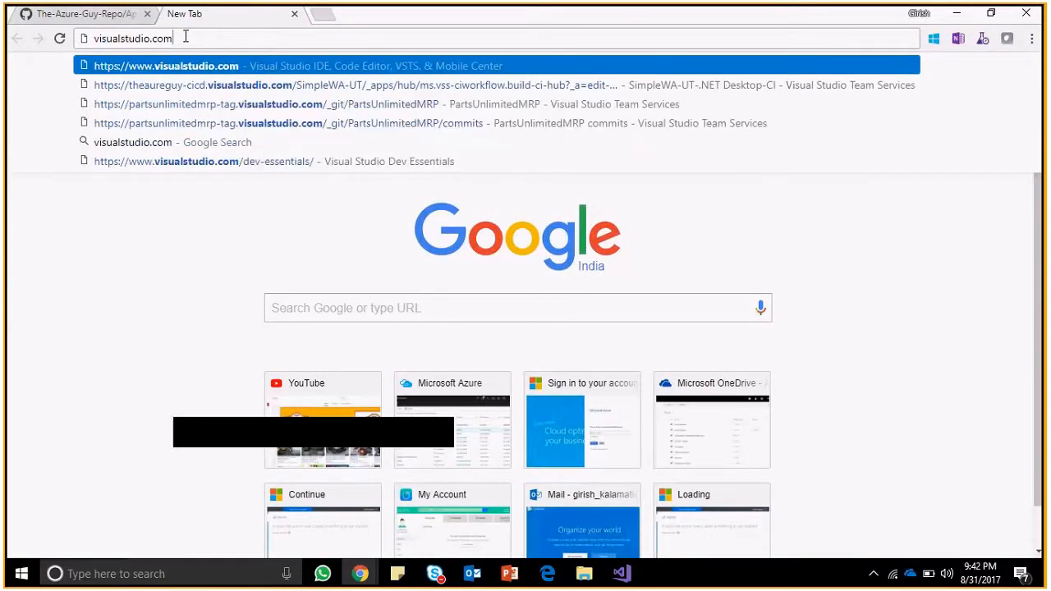
key("Return")
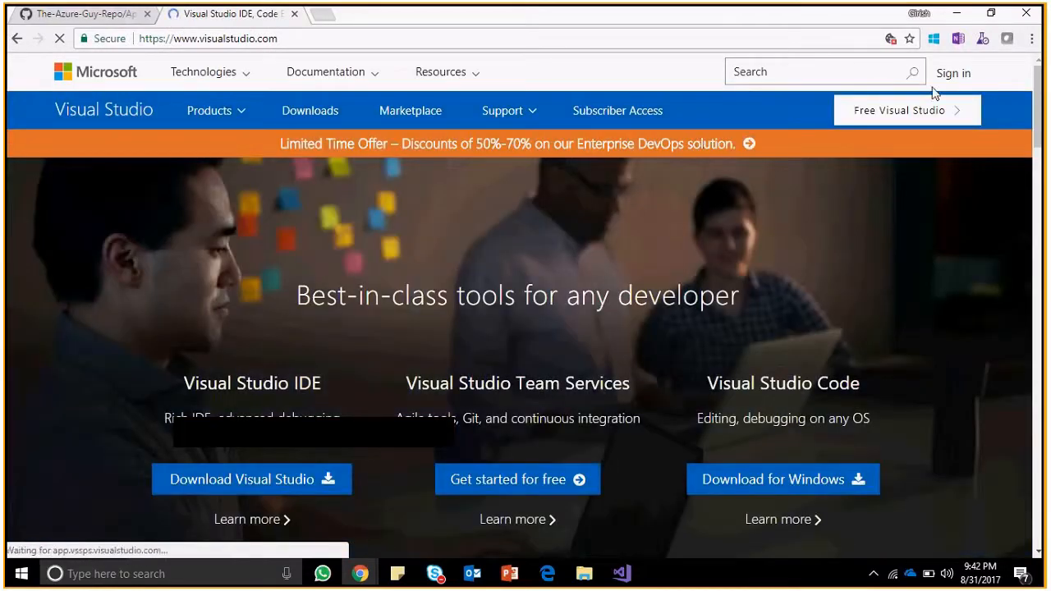
Glance back at the GitHub repository page, then return to the Visual Studio site tab.
left_click(91, 14)
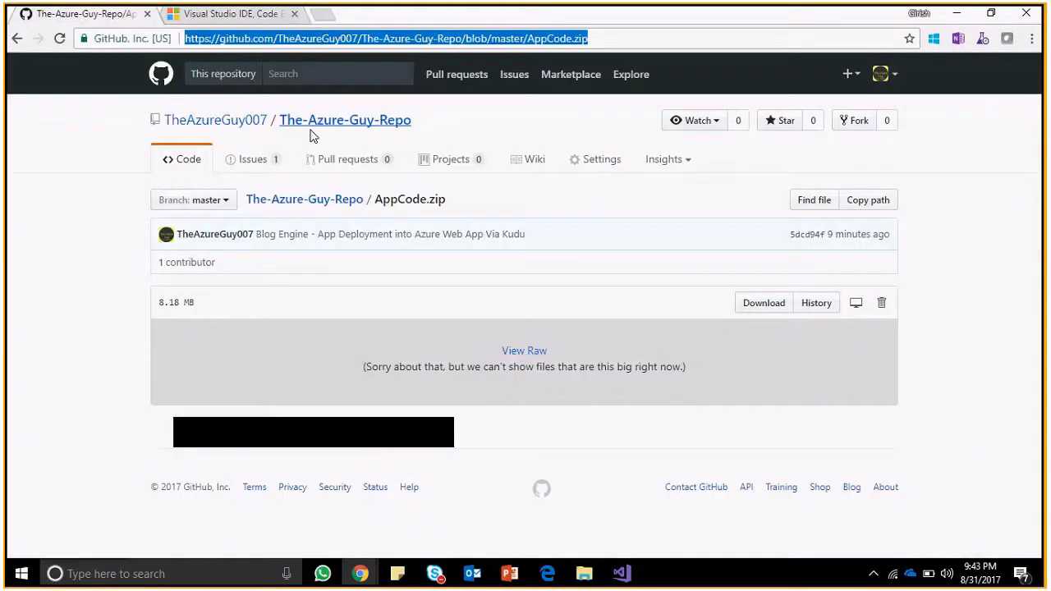
left_click(82, 209)
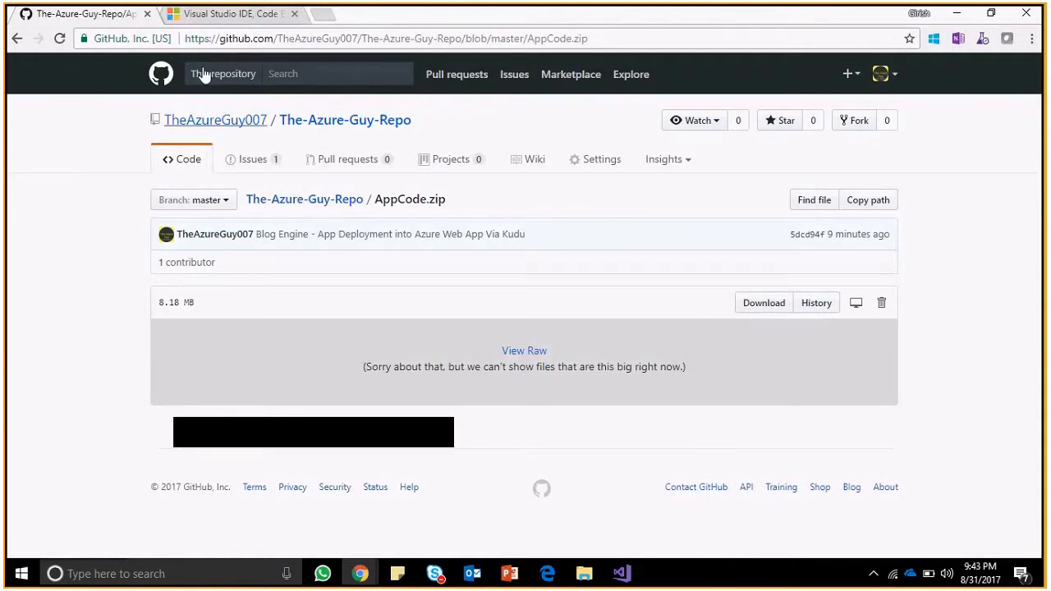
left_click(210, 17)
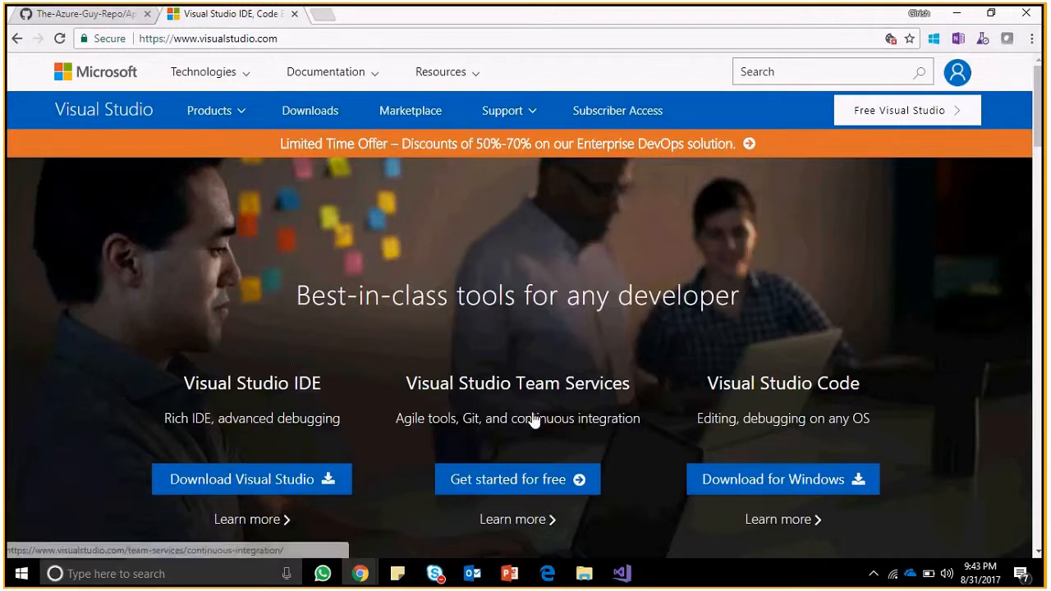
Open the Visual Studio profile, scroll to azurejumpstart's projects and pick PlaneASPWA-TestContinuosDeployment.
left_click(957, 73)
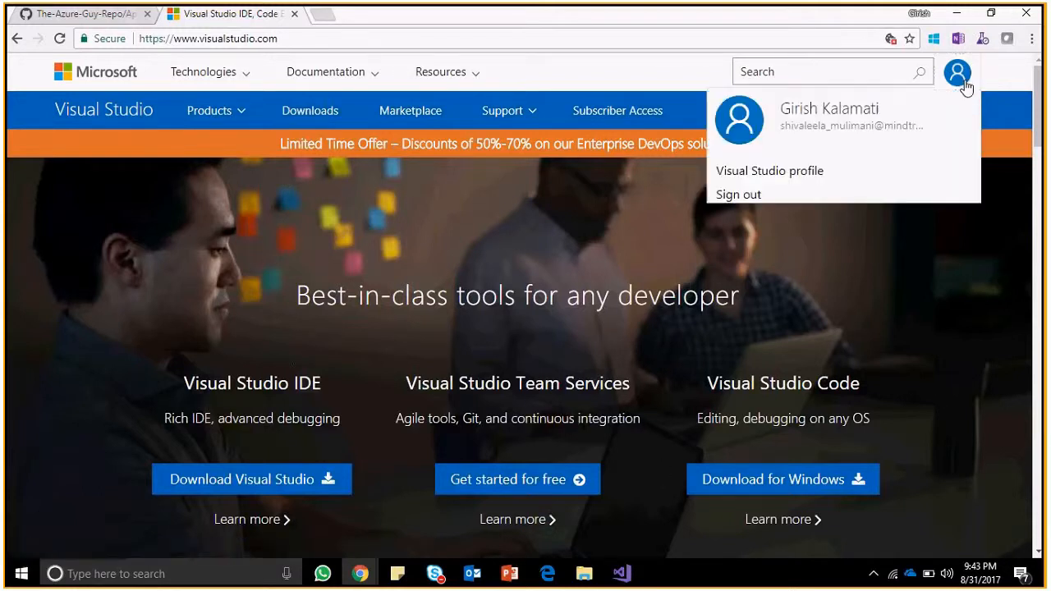
left_click(792, 188)
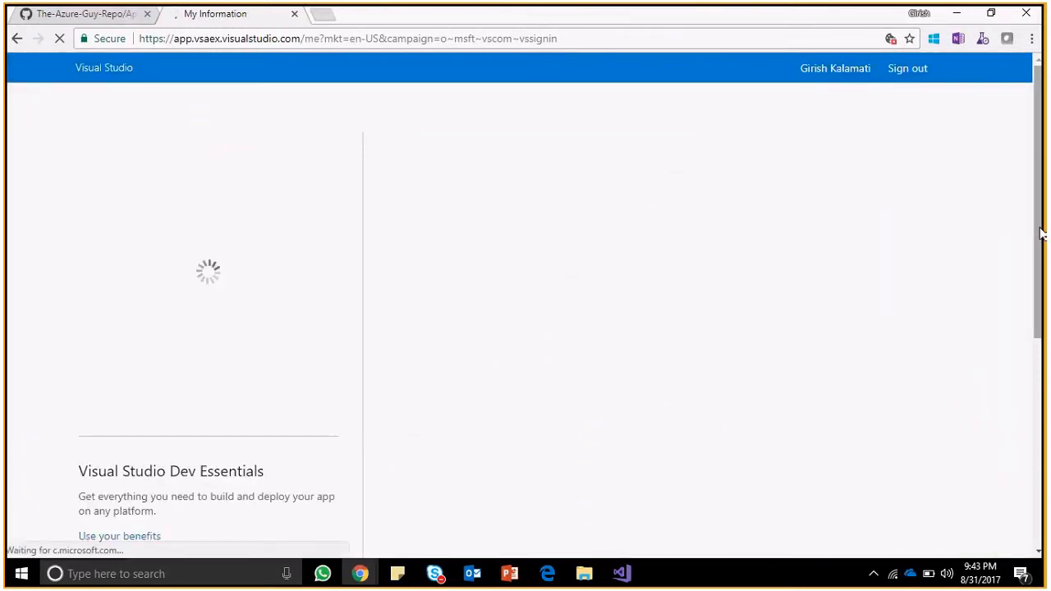
left_click_drag(1041, 234, 1036, 186)
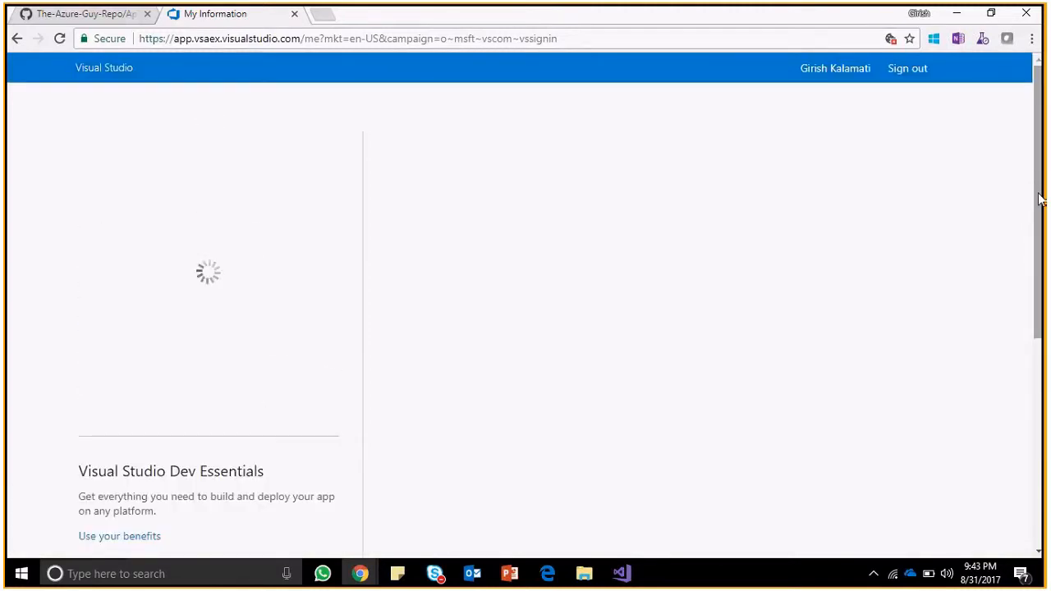
left_click_drag(1041, 198, 1044, 361)
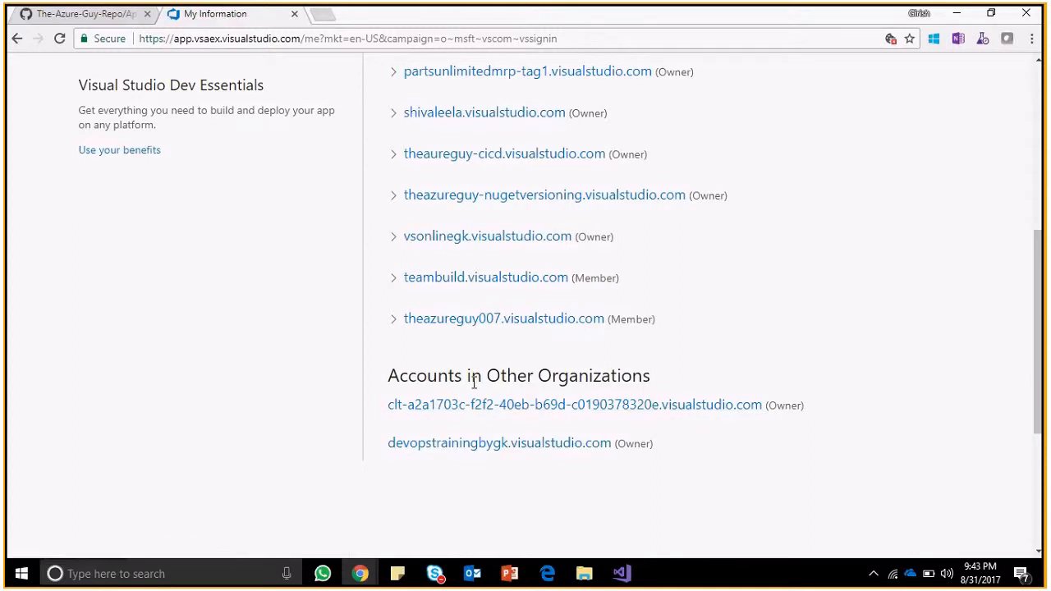
scroll(476, 392, "up", 1)
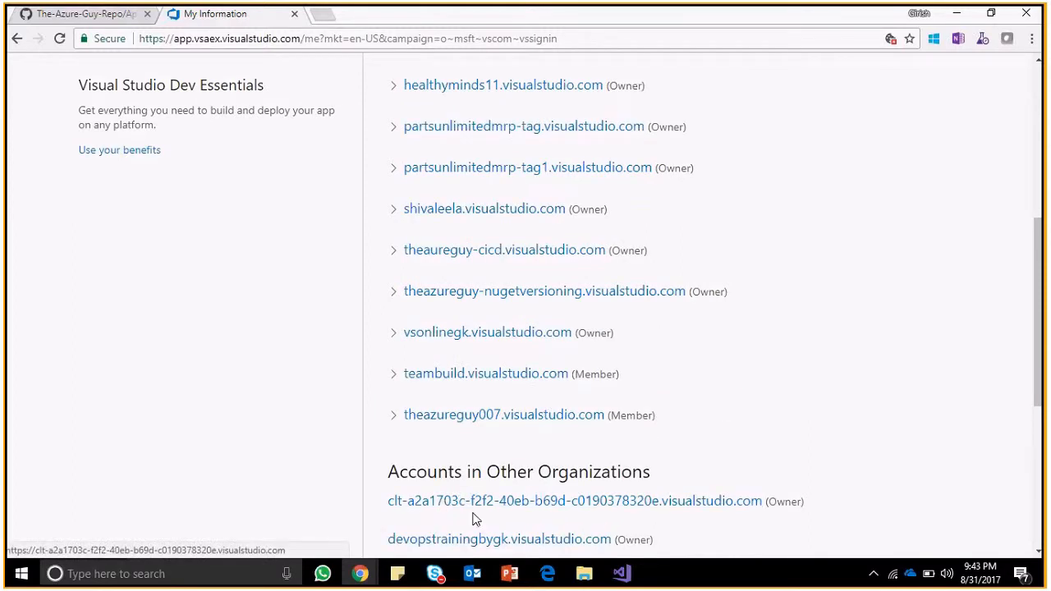
left_click_drag(1045, 348, 1044, 184)
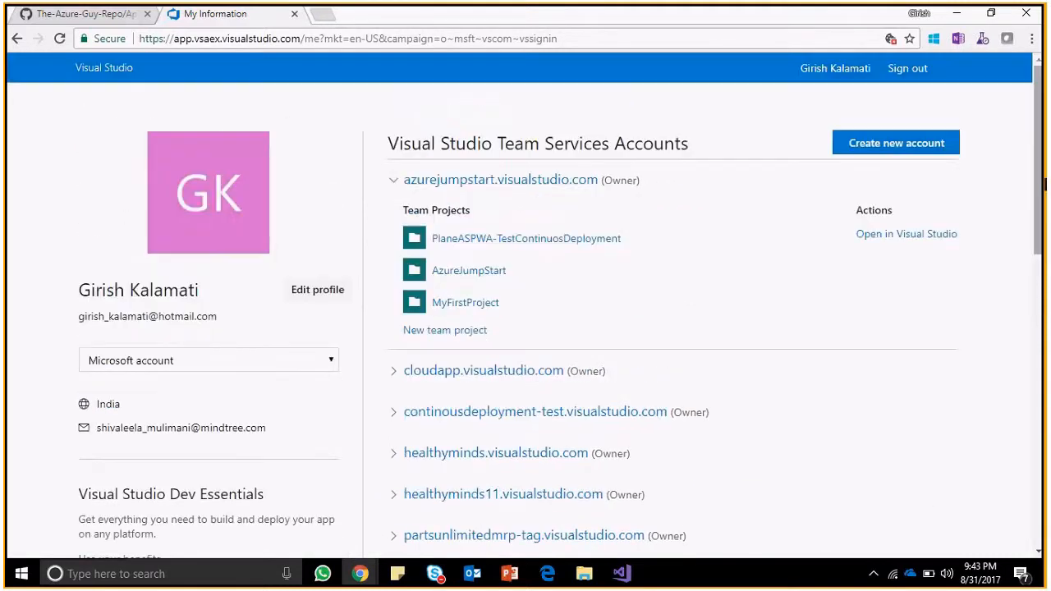
left_click(526, 243)
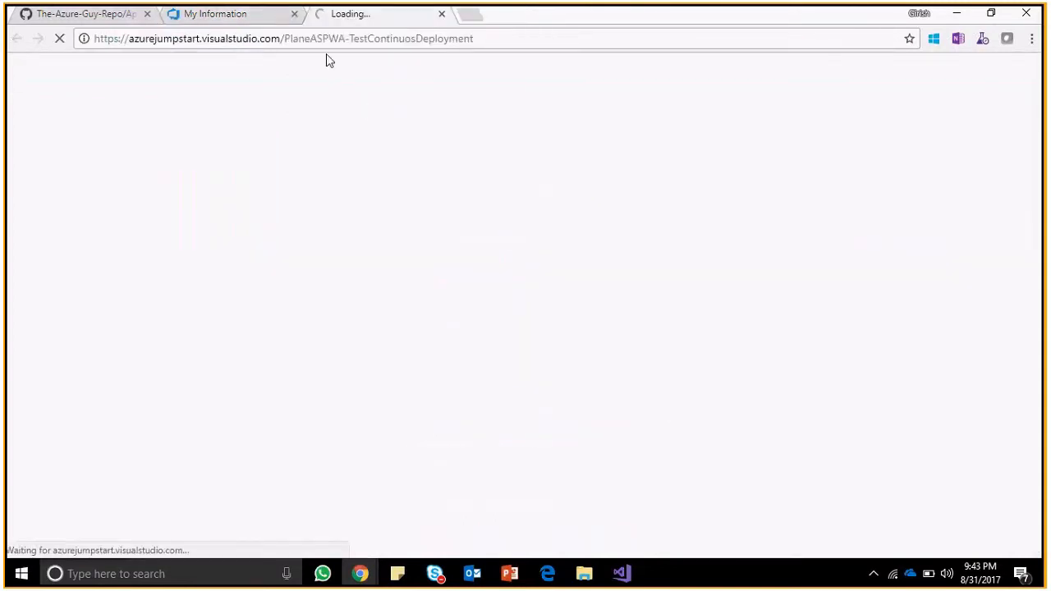
Browse the PlaneASPWA-TestContinuosDeployment code down to the inner PlaneASPWebApp folder's files.
left_click(368, 44)
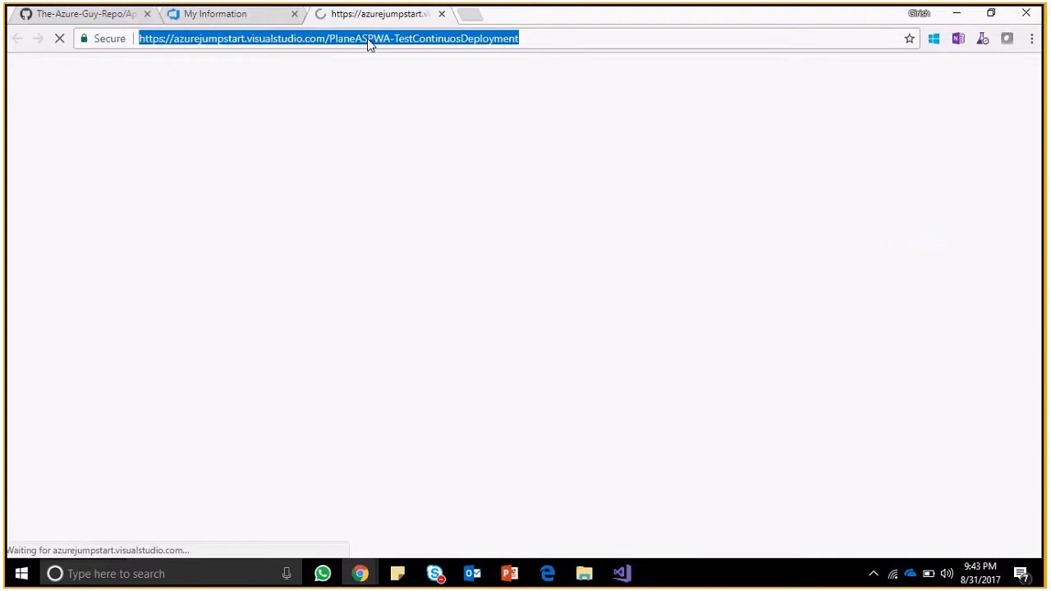
double_click(457, 42)
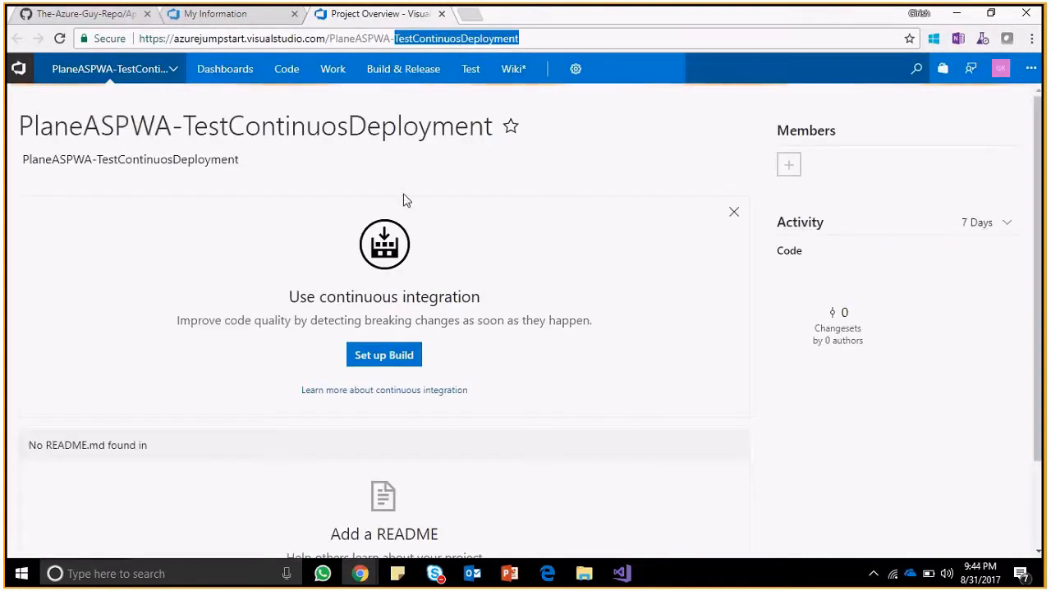
left_click(306, 187)
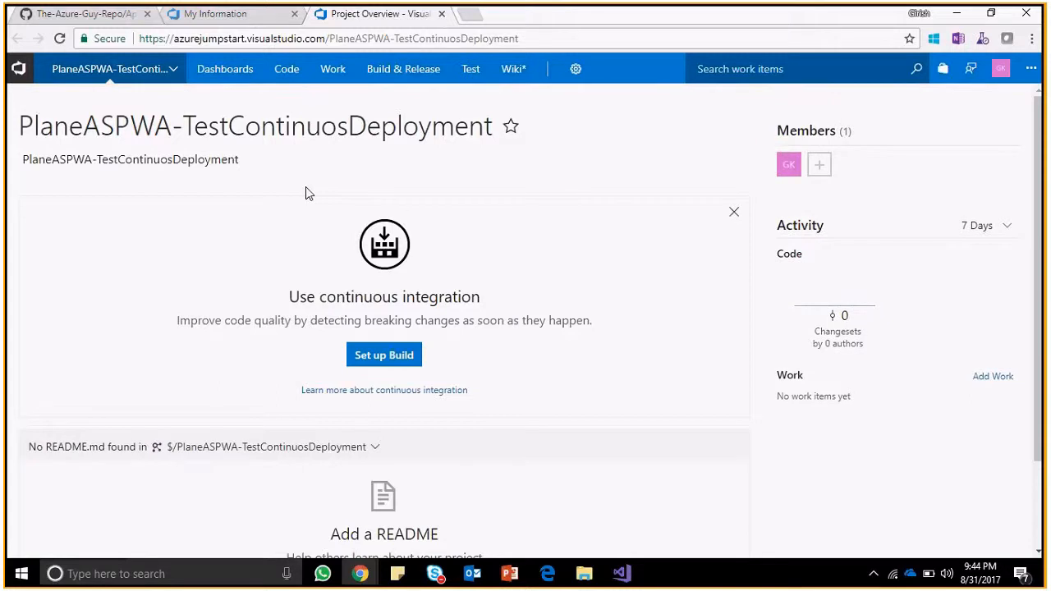
left_click(280, 70)
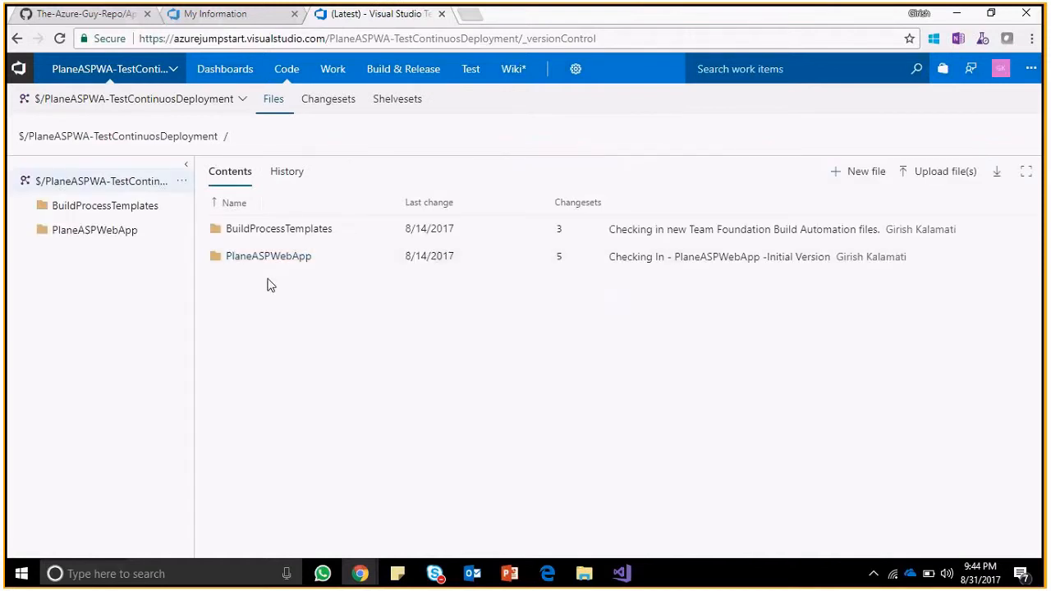
left_click(248, 257)
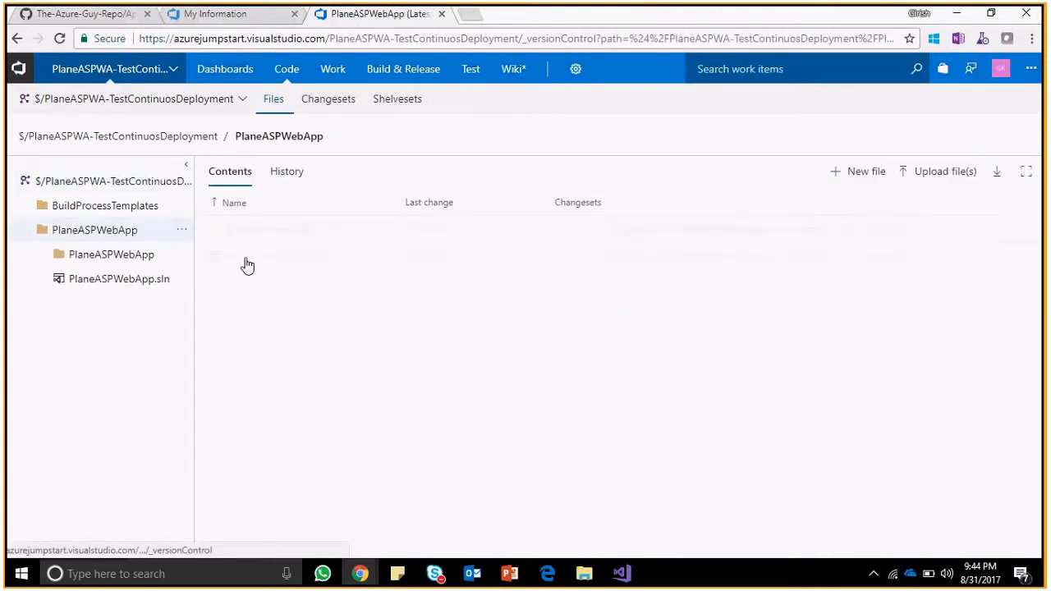
left_click(261, 231)
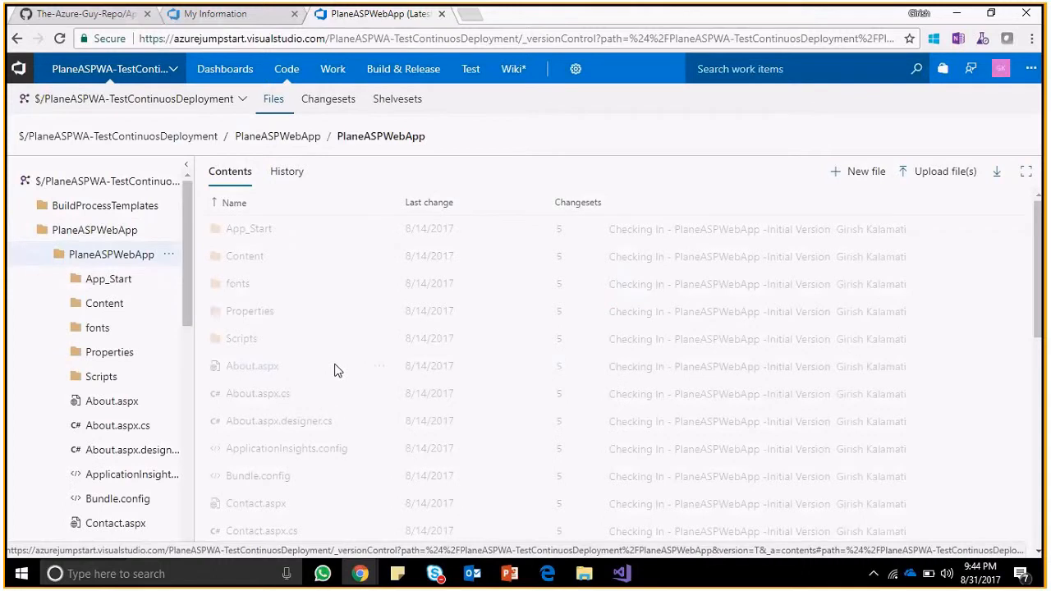
left_click_drag(1039, 296, 1043, 508)
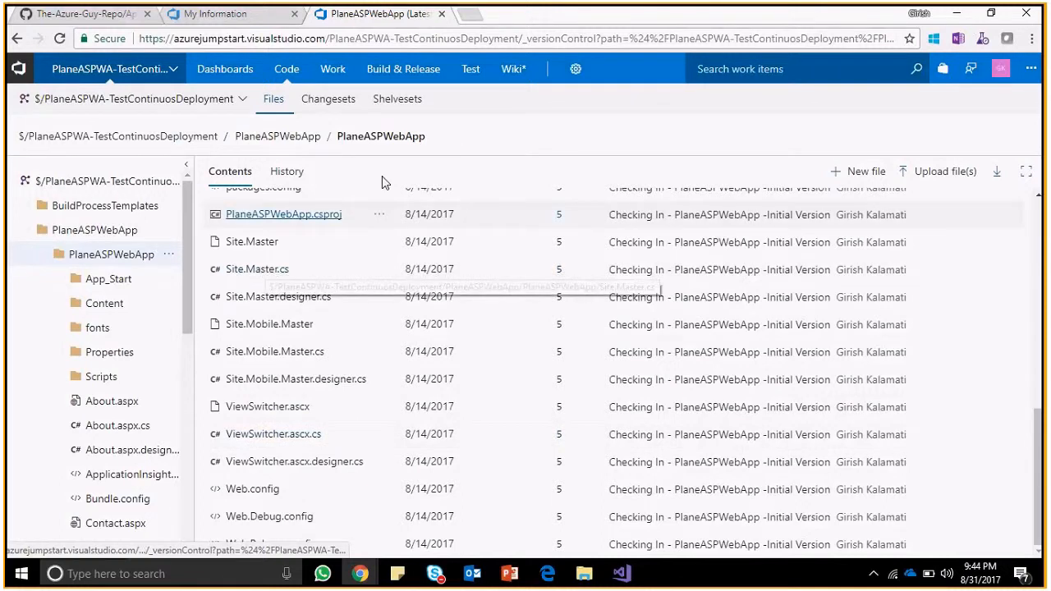
key("alt+Tab")
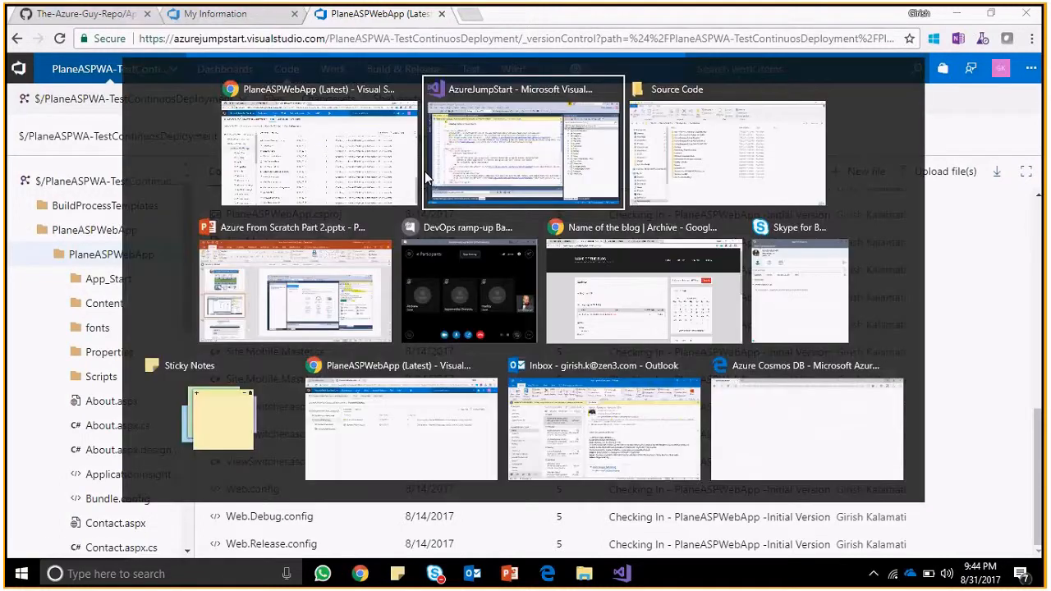
Check in Team Explorer which Team Services project the AzureJumpStart solution is linked to.
left_click(425, 172)
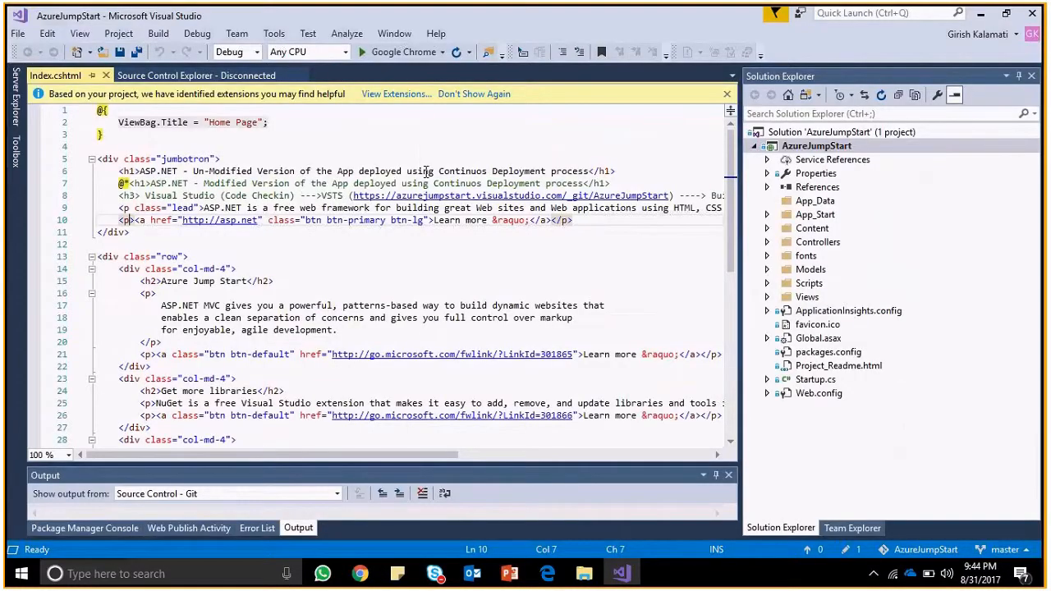
left_click(821, 135)
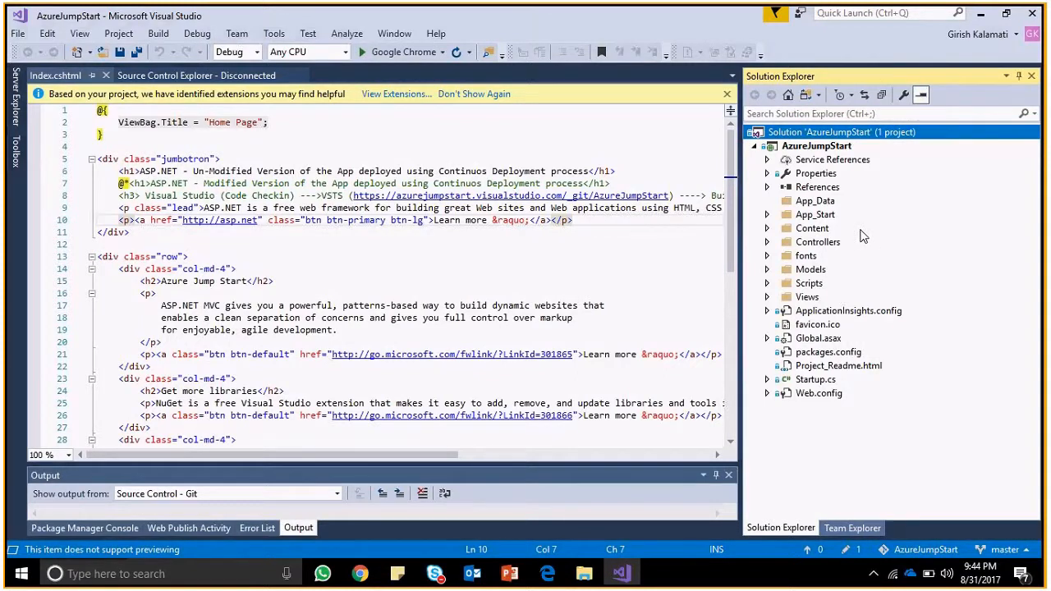
left_click(852, 528)
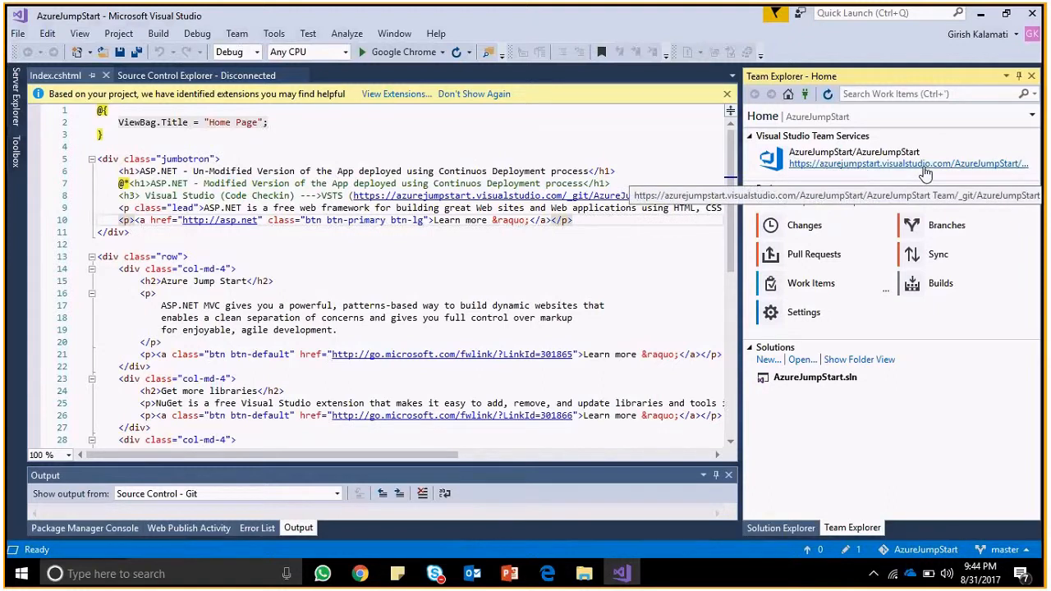
left_click(926, 164)
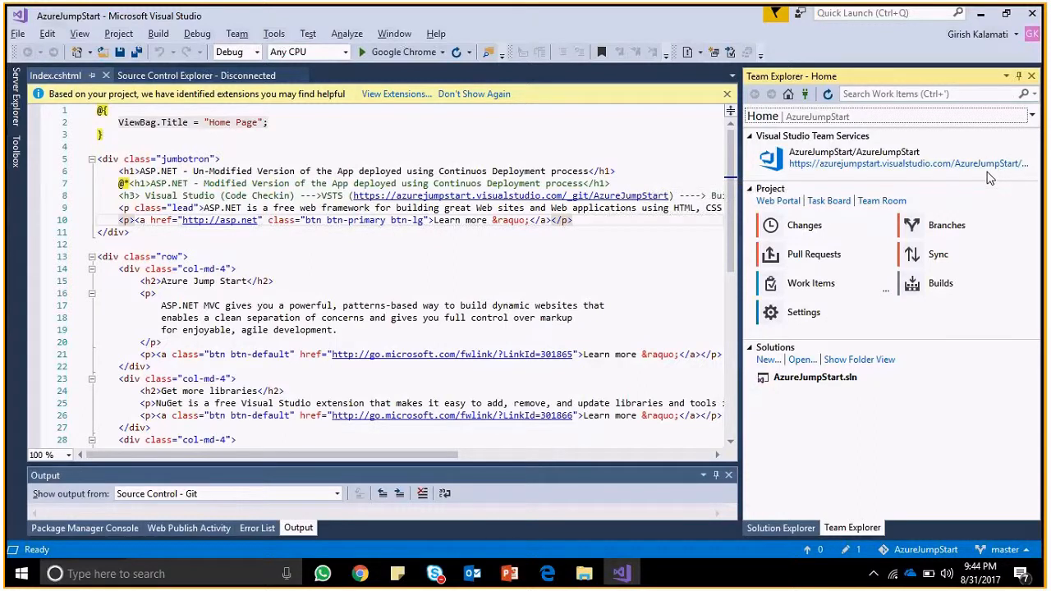
left_click(764, 528)
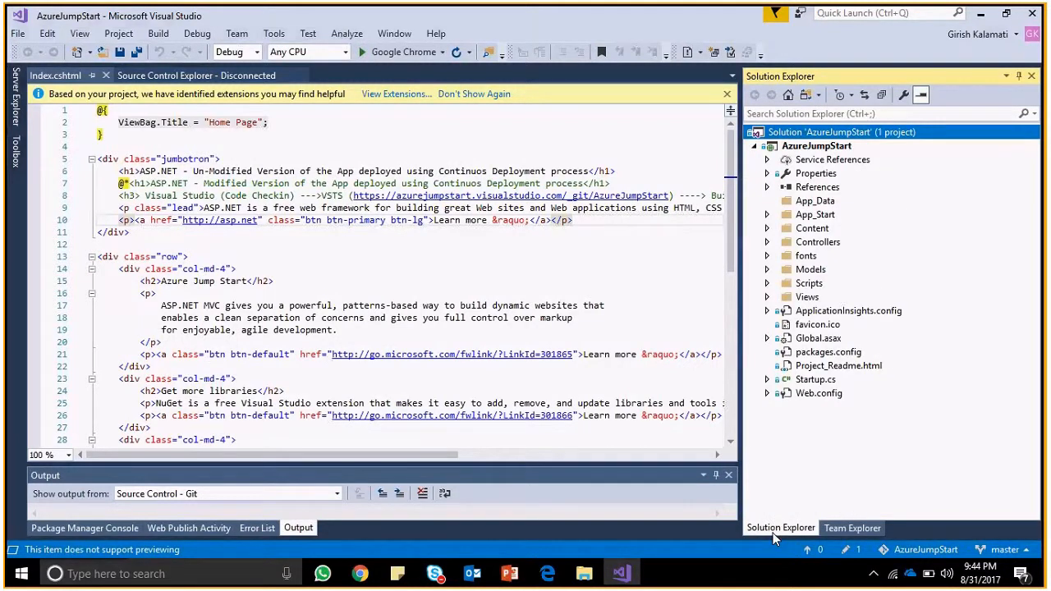
key("alt+Tab")
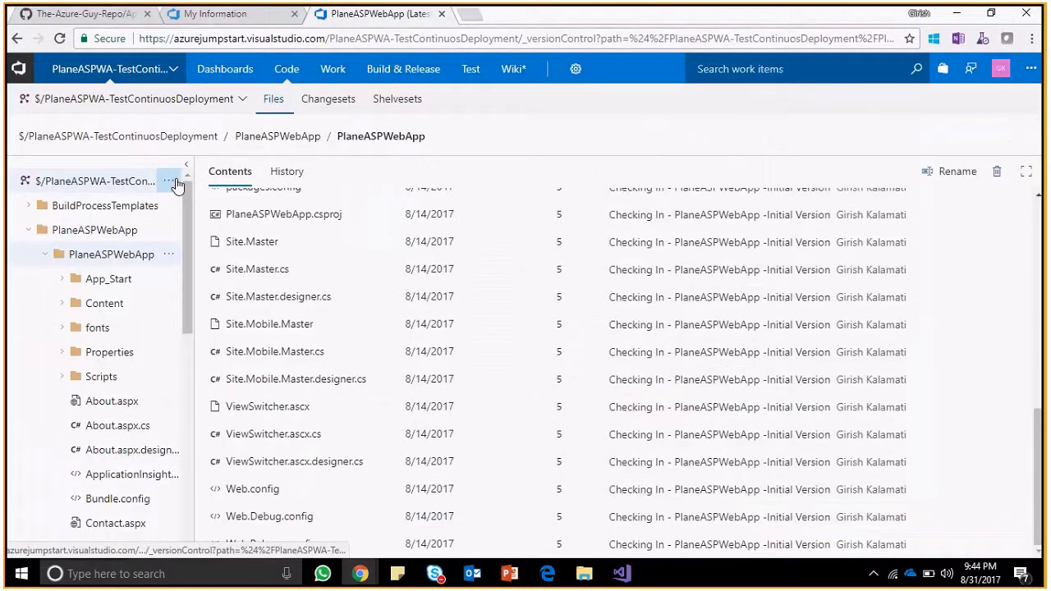
Look at project settings and PlaneASPWA-TestContinuosDeployment, then switch to the AzureJumpStart project overview.
left_click(576, 70)
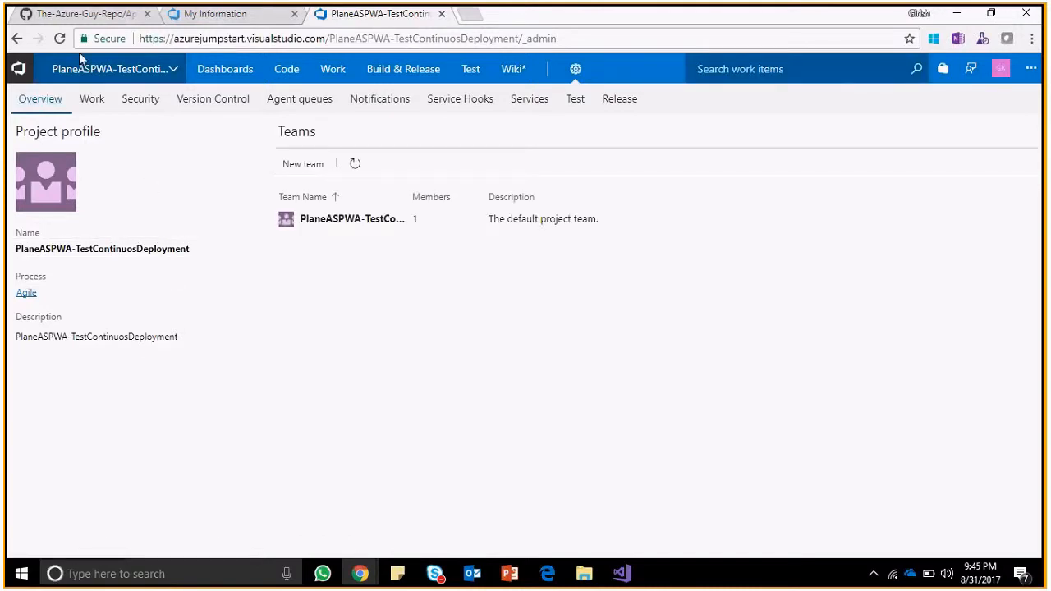
left_click(147, 72)
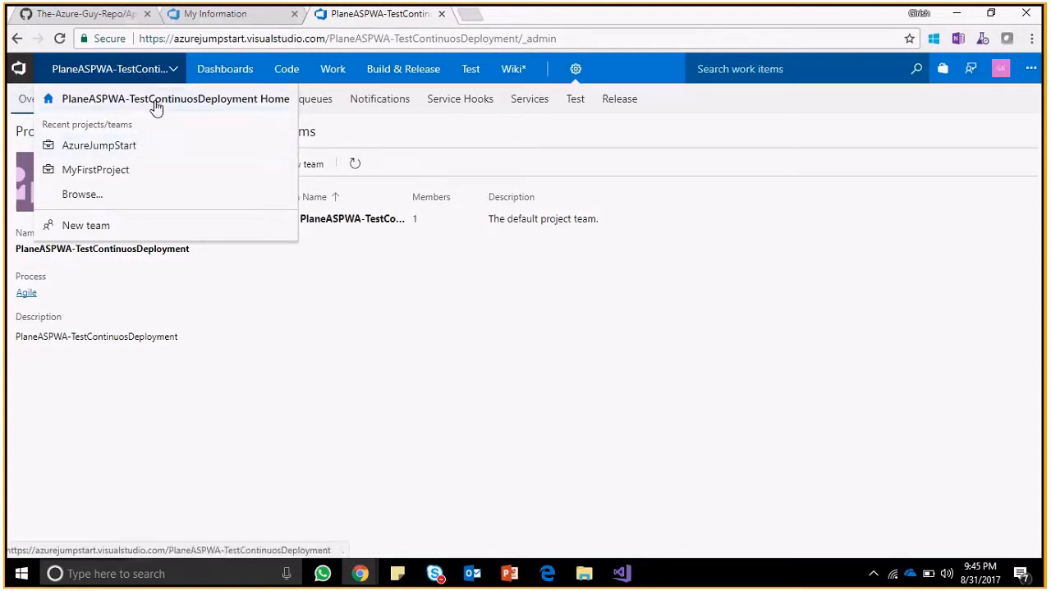
left_click(154, 102)
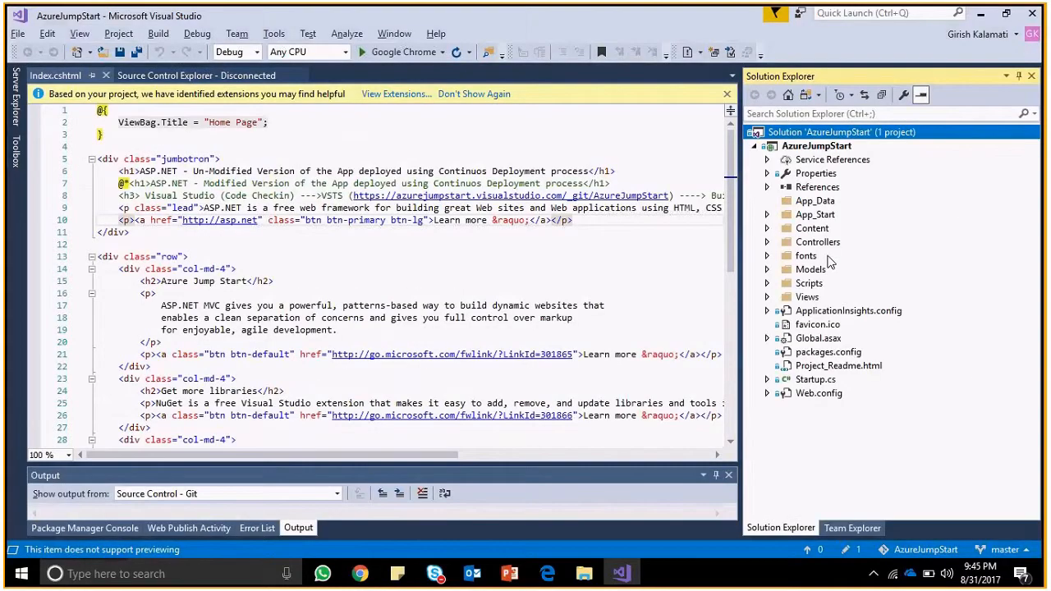
left_click(701, 244)
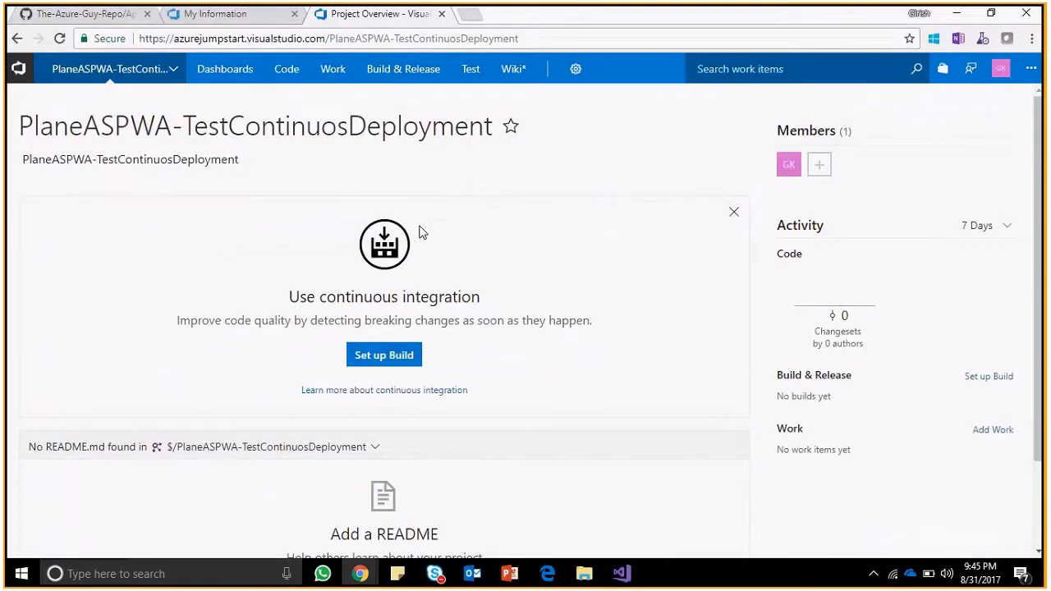
left_click(175, 69)
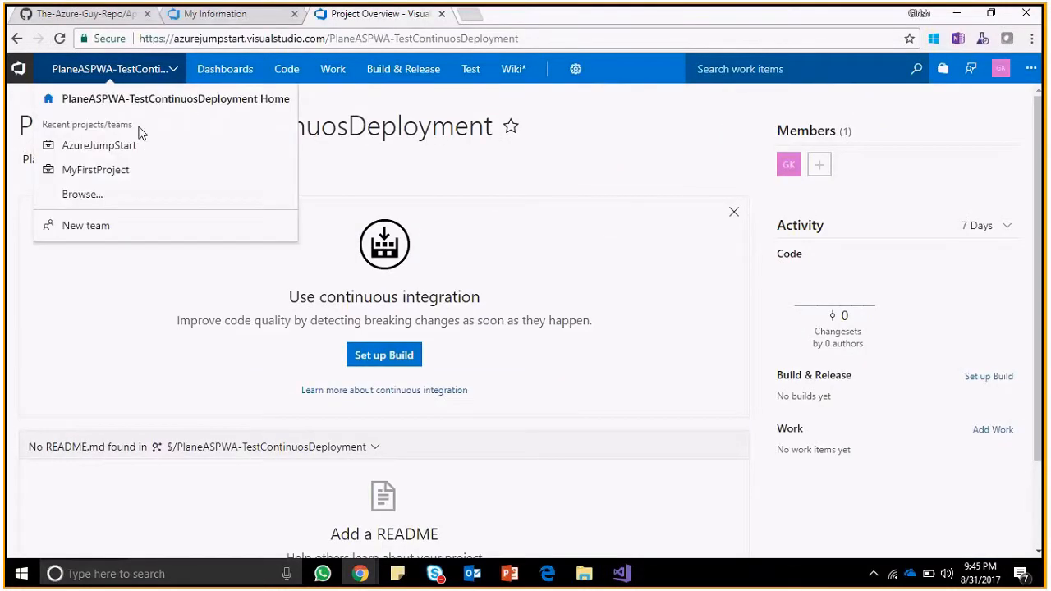
left_click(127, 151)
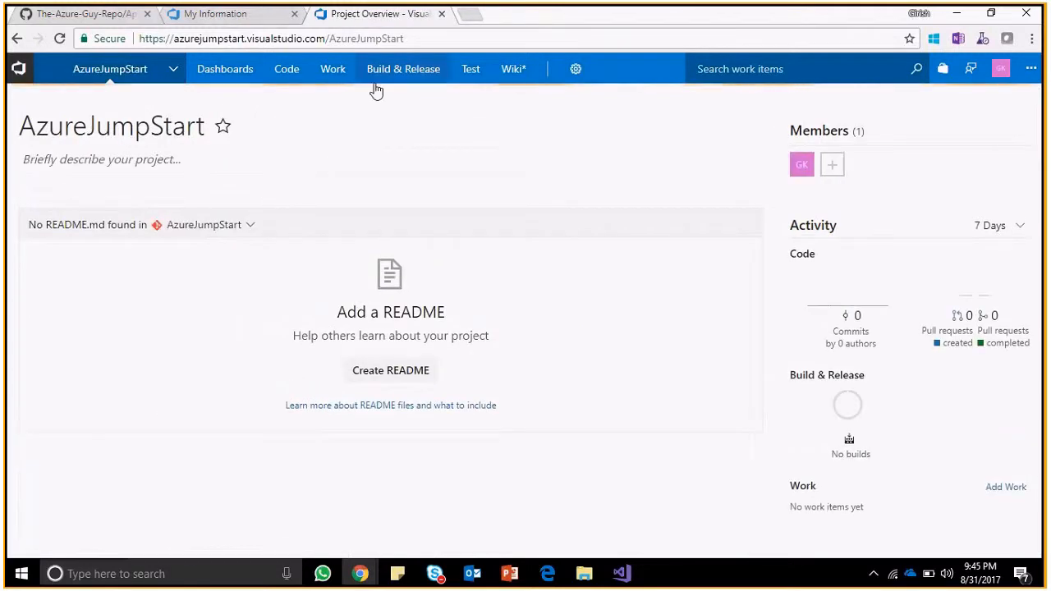
Open the AzureJumpStart repository files, then check the solution's Team Services connection in Visual Studio.
left_click(298, 72)
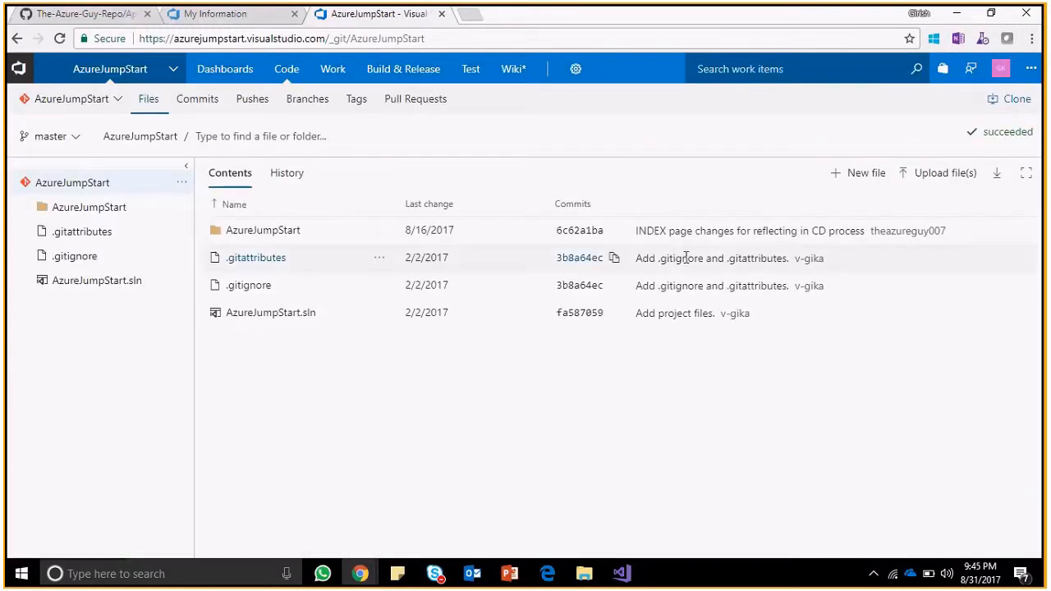
key("alt+Tab")
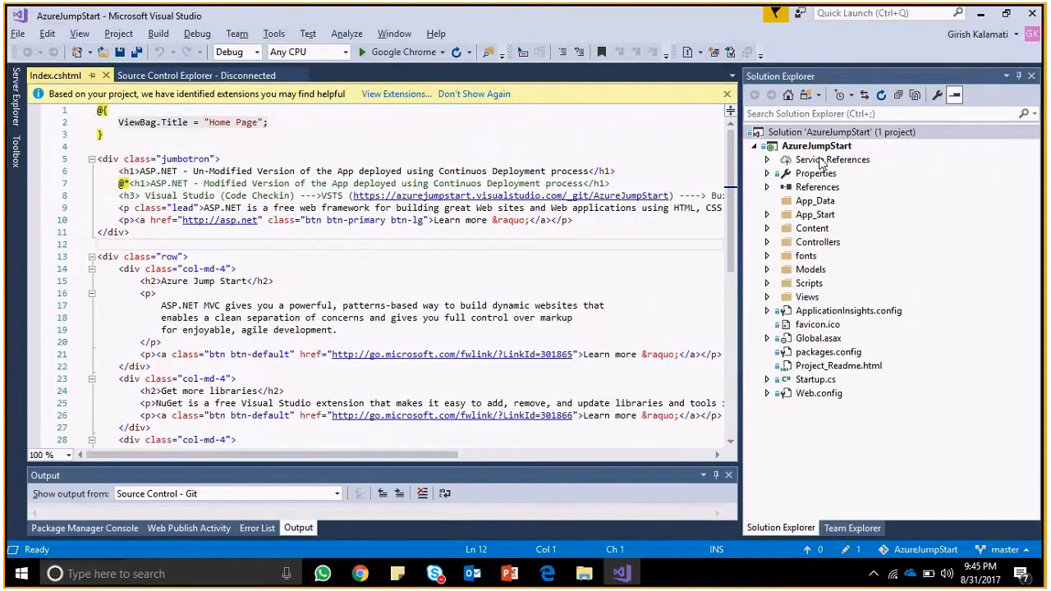
left_click(852, 528)
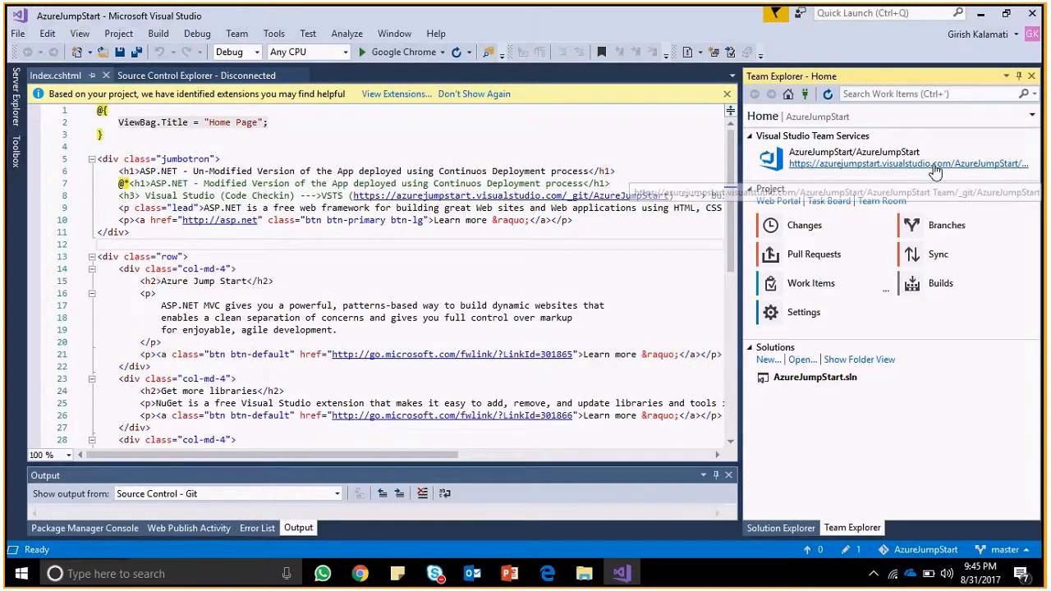
left_click(798, 529)
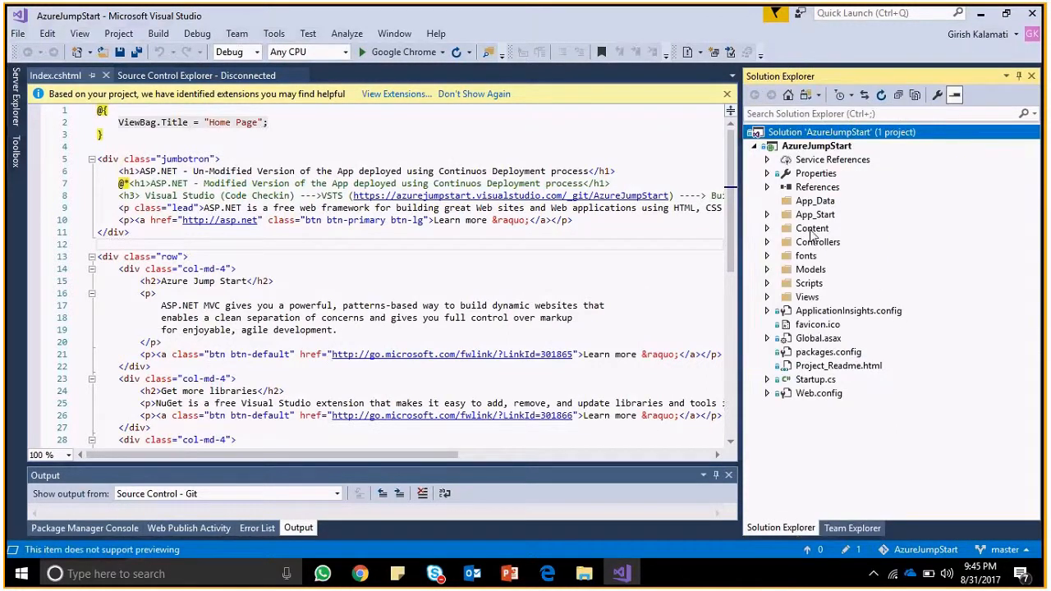
left_click(824, 150)
Back in the browser, open the recent projects list and dismiss it without switching.
key("alt+Tab")
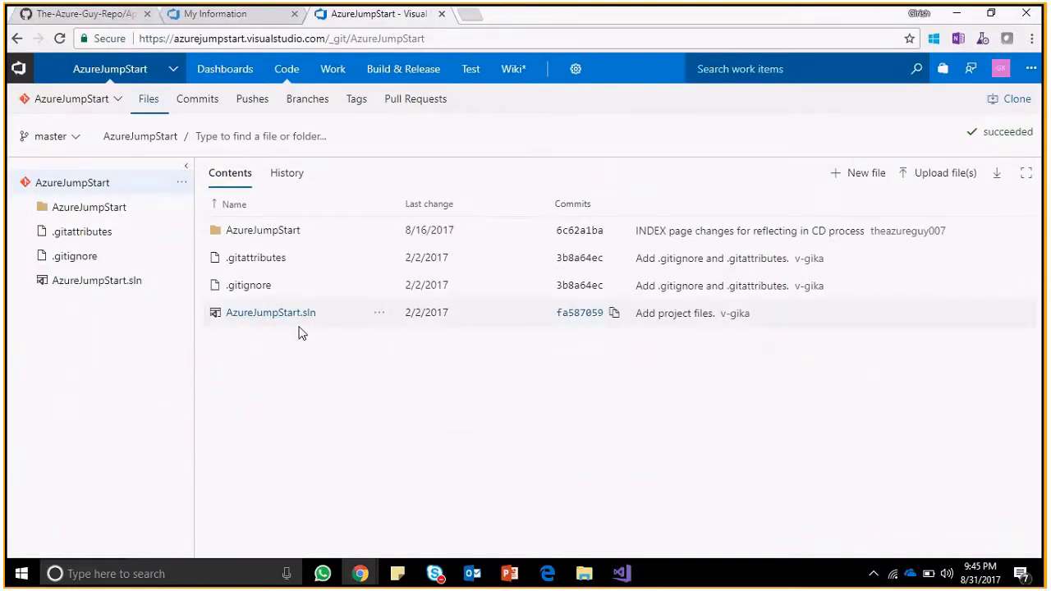
mouse_move(155, 74)
left_click(173, 71)
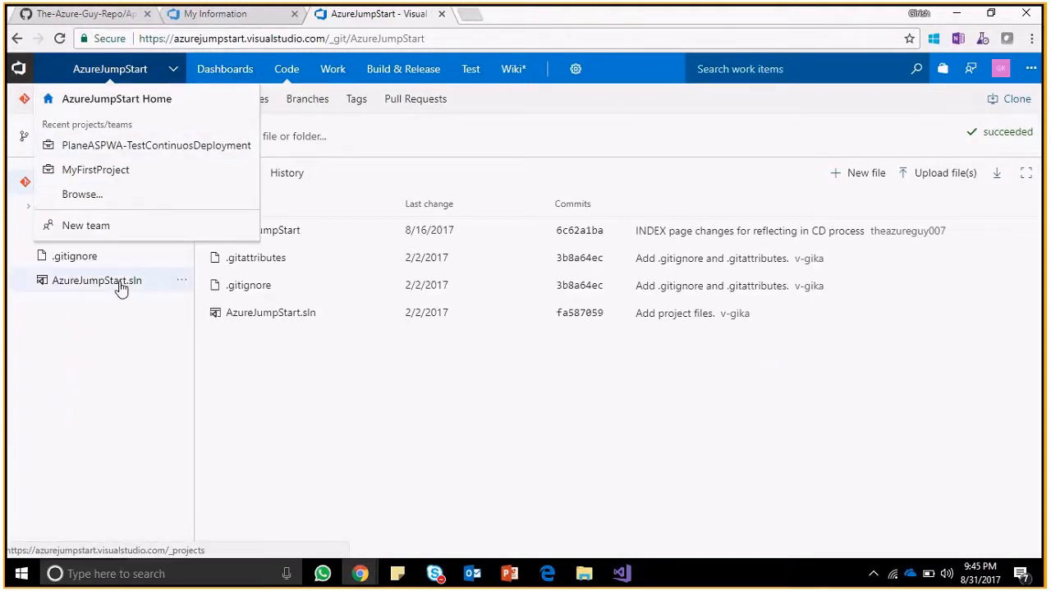
left_click(282, 411)
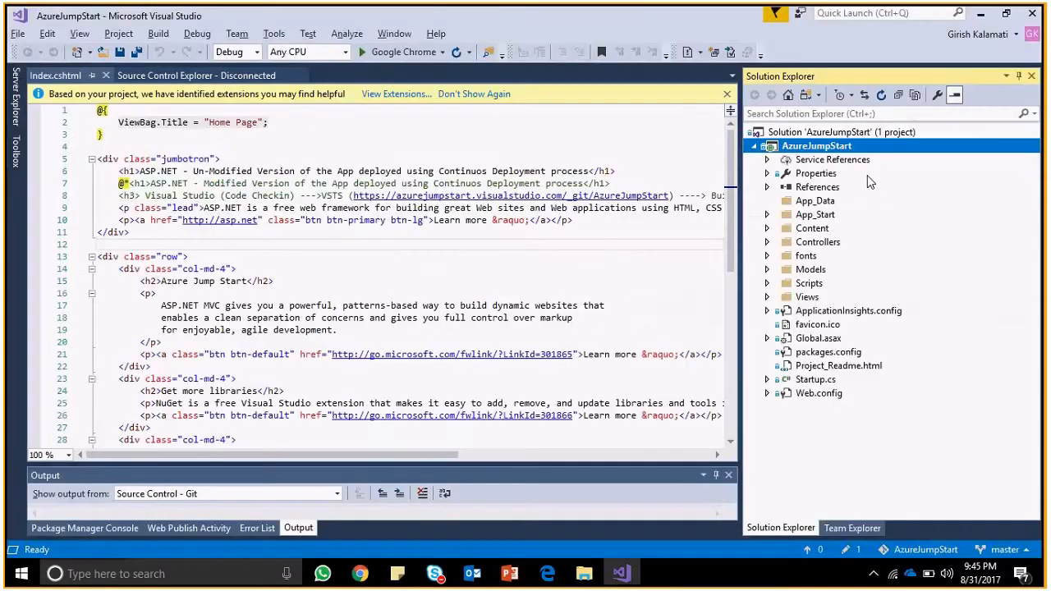
left_click(830, 133)
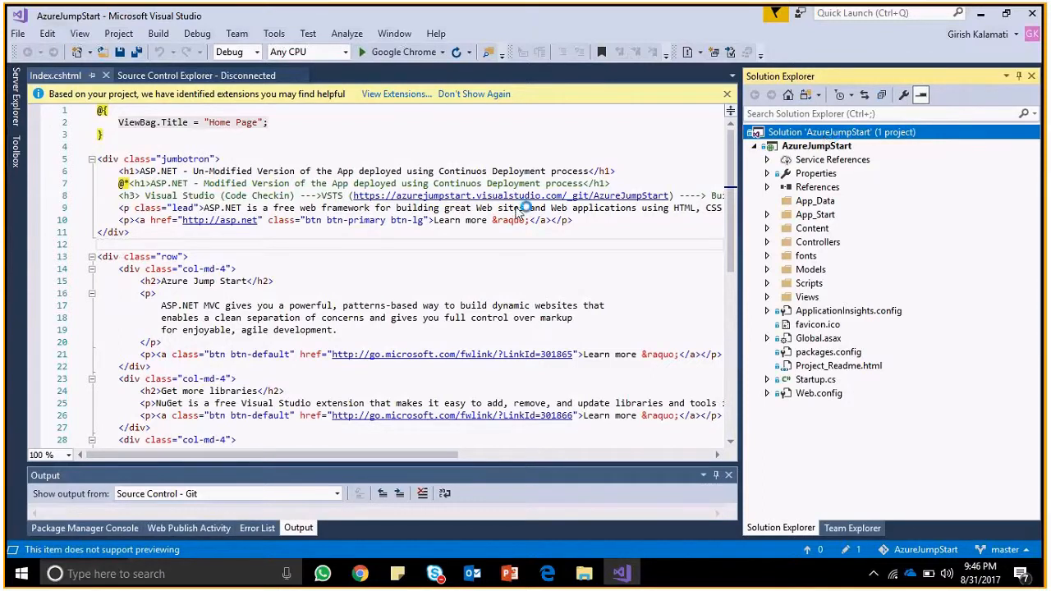
left_click(227, 195)
left_click_drag(115, 183, 718, 197)
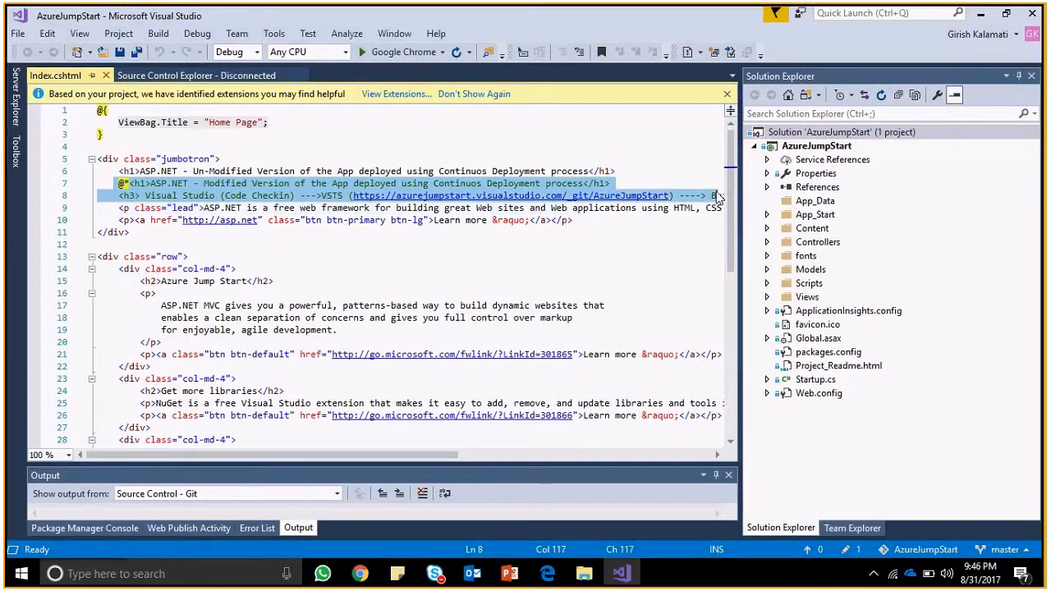
left_click(531, 184)
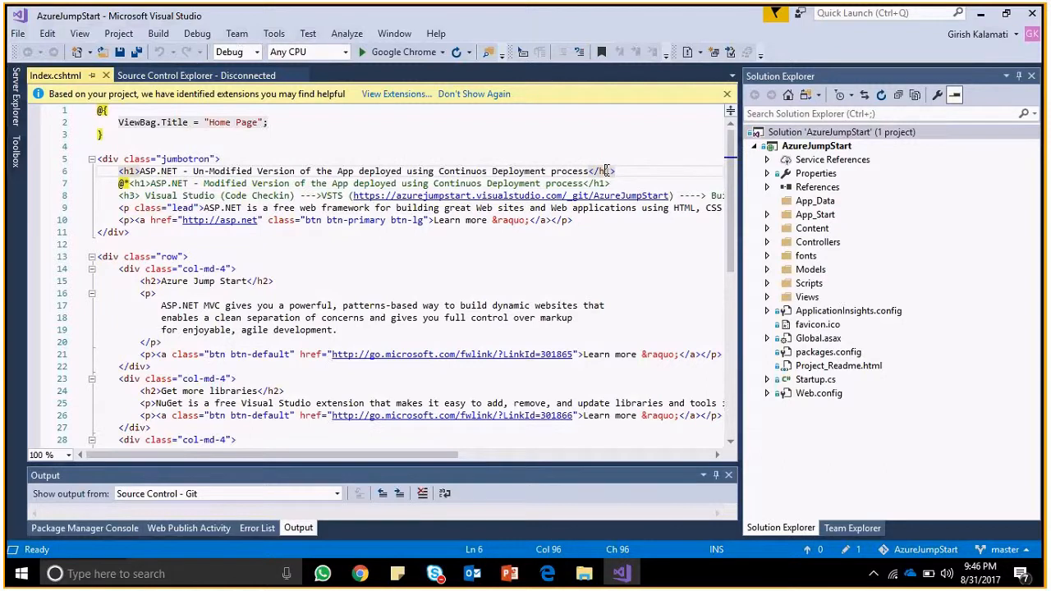
left_click(536, 307)
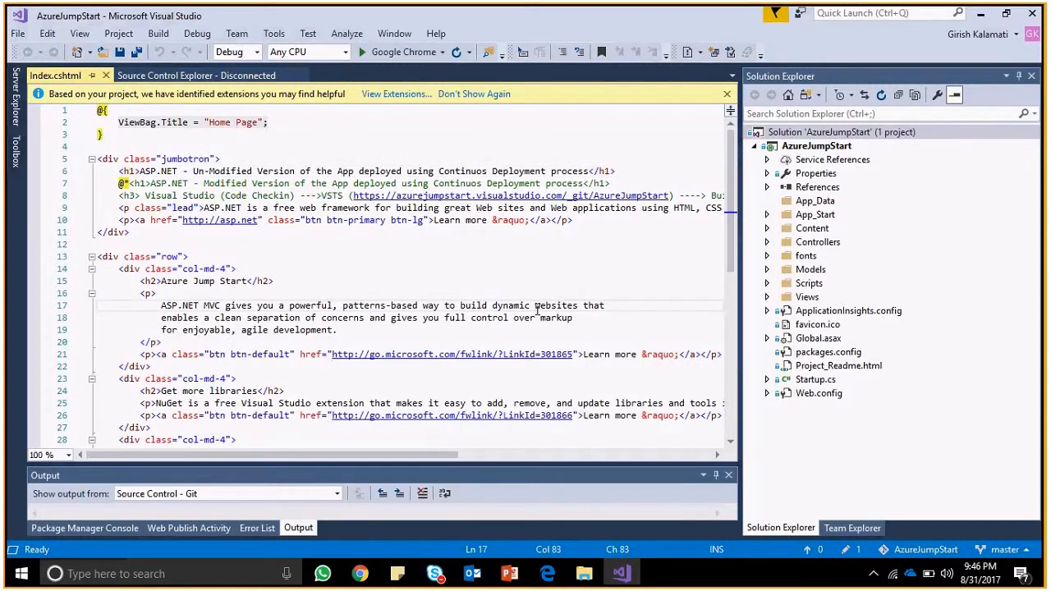
key("alt+Tab")
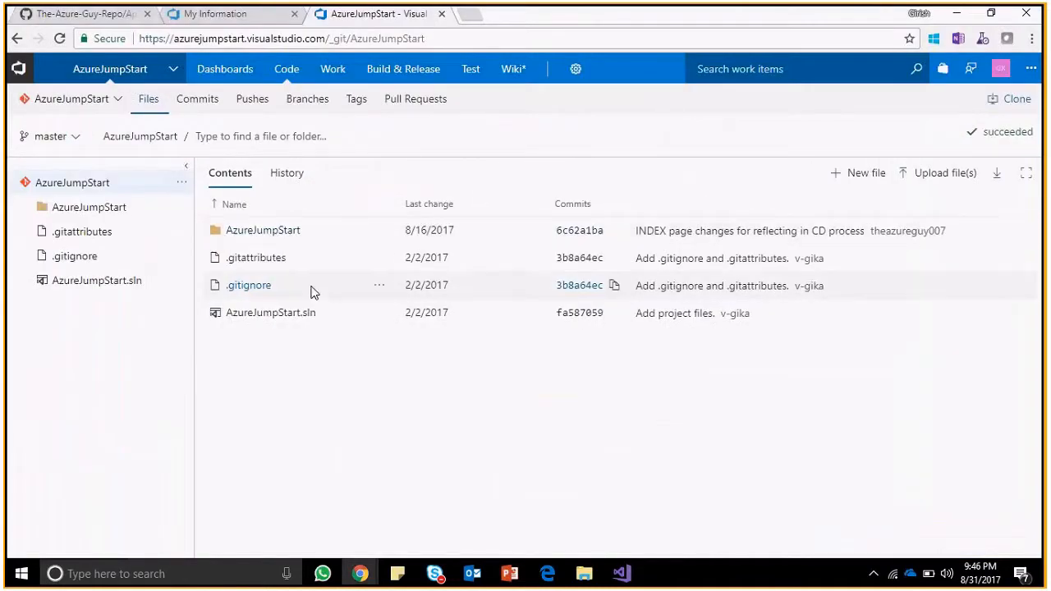
Cycle through the open windows, then go to the TheAzureGuy-WA App Service overview in Azure.
key("alt+Tab")
key("alt+Tab")
key("alt+Tab")
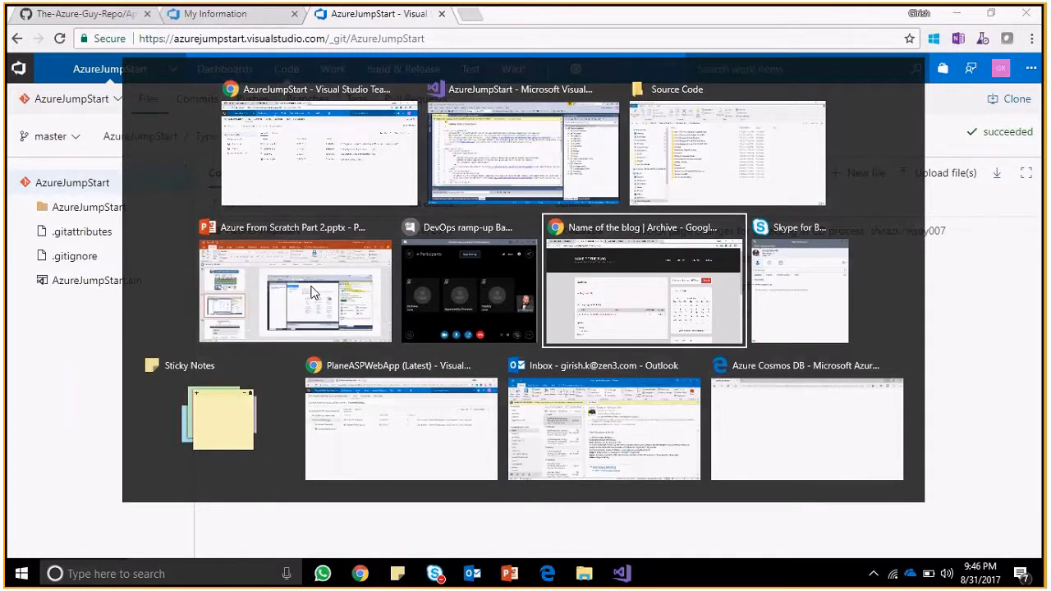
key("alt+Tab")
key("alt+Tab")
key("alt+Tab")
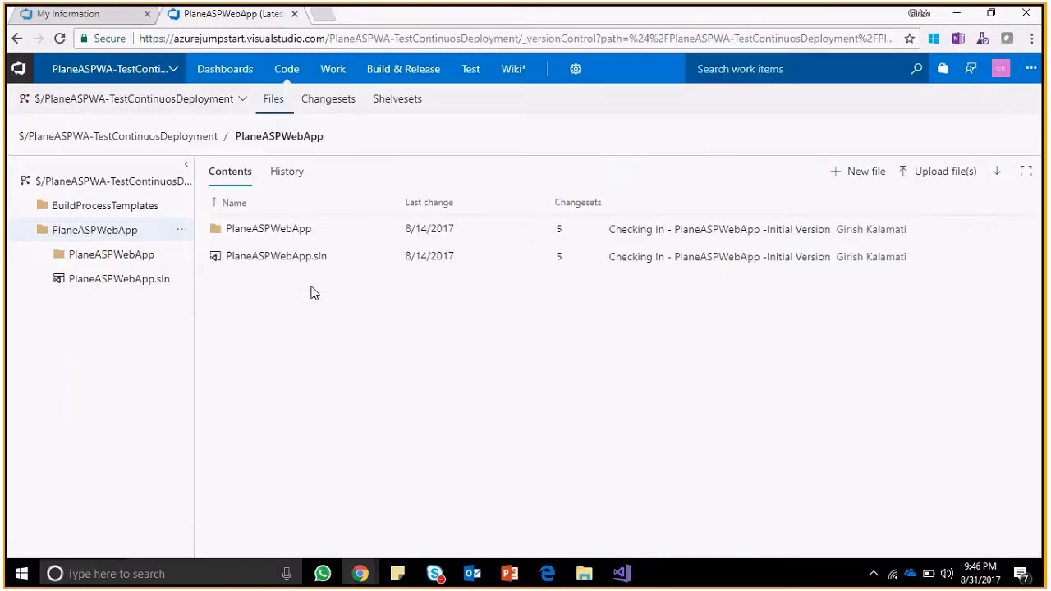
key("alt+Tab")
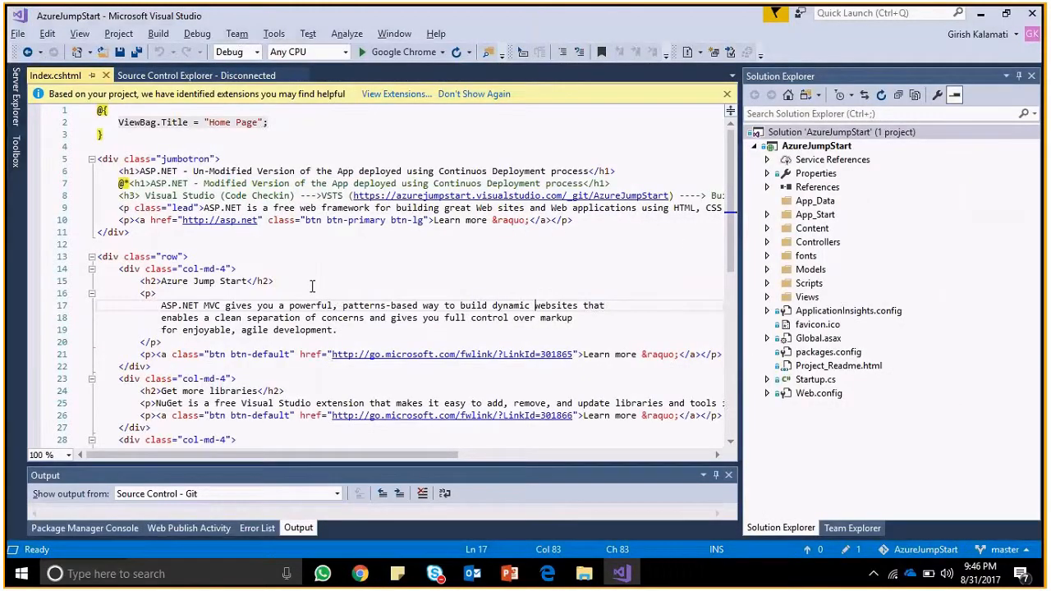
key("alt+Tab")
key("alt+Tab")
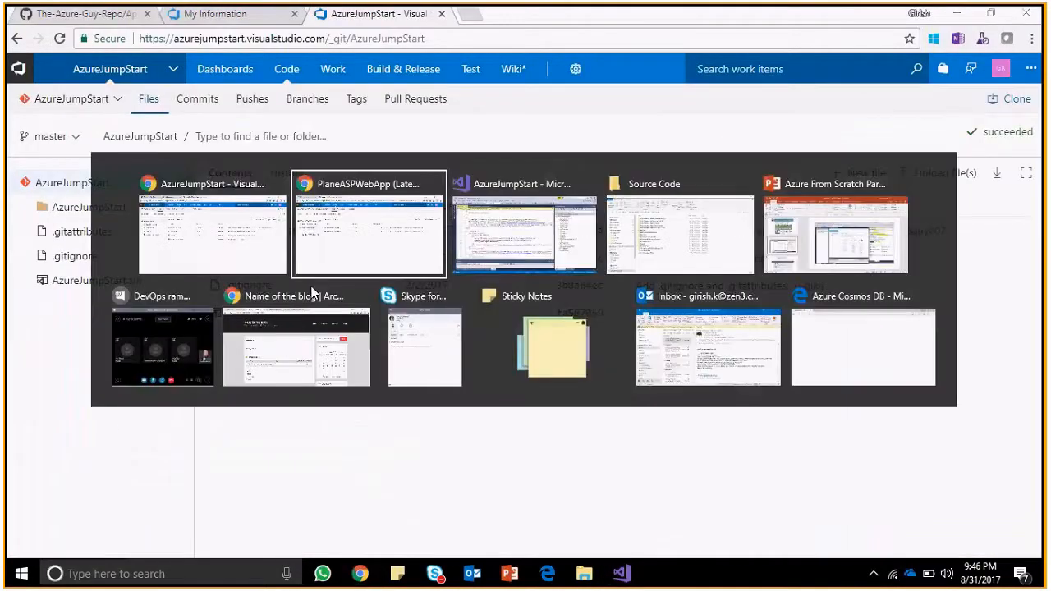
key("alt+Tab")
key("alt+Tab")
key("alt+Tab")
key("alt+Tab")
key("alt+Tab")
key("alt+Tab")
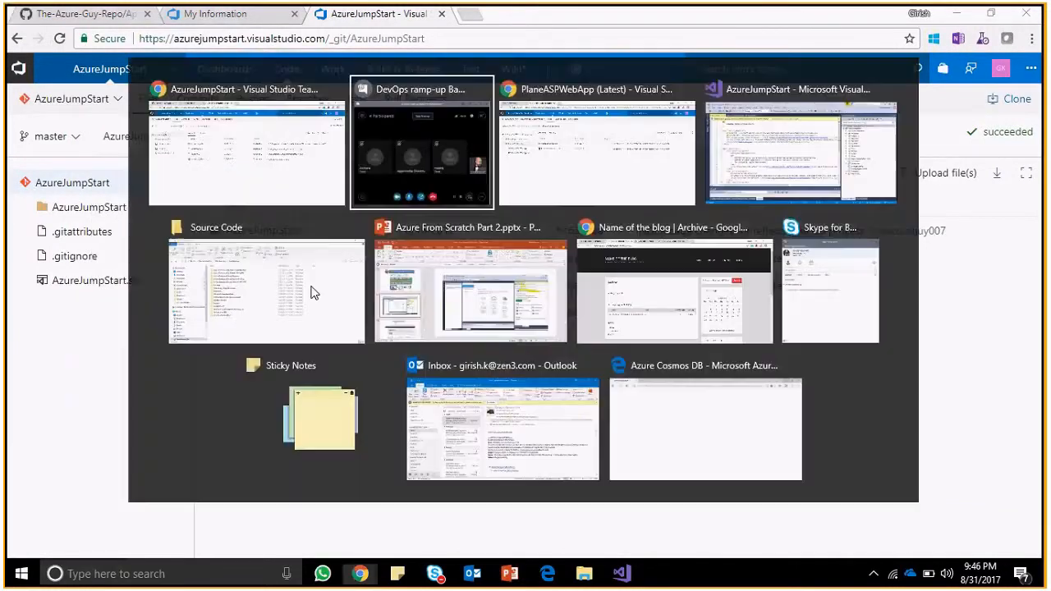
key("alt+Tab")
key("alt+Tab")
key("alt+Tab")
key("alt+Tab")
key("alt+Tab")
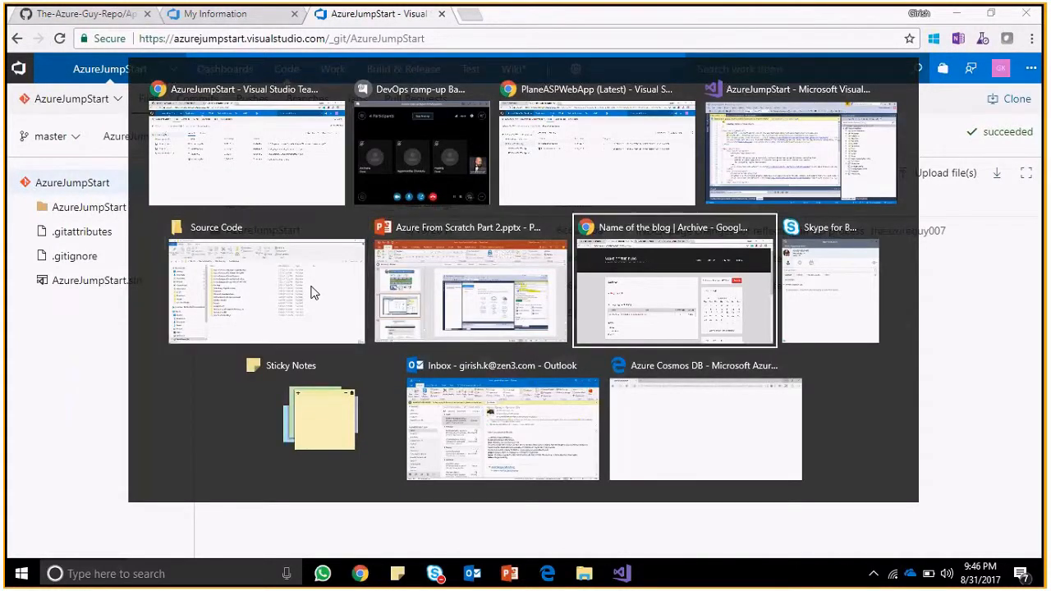
left_click(107, 14)
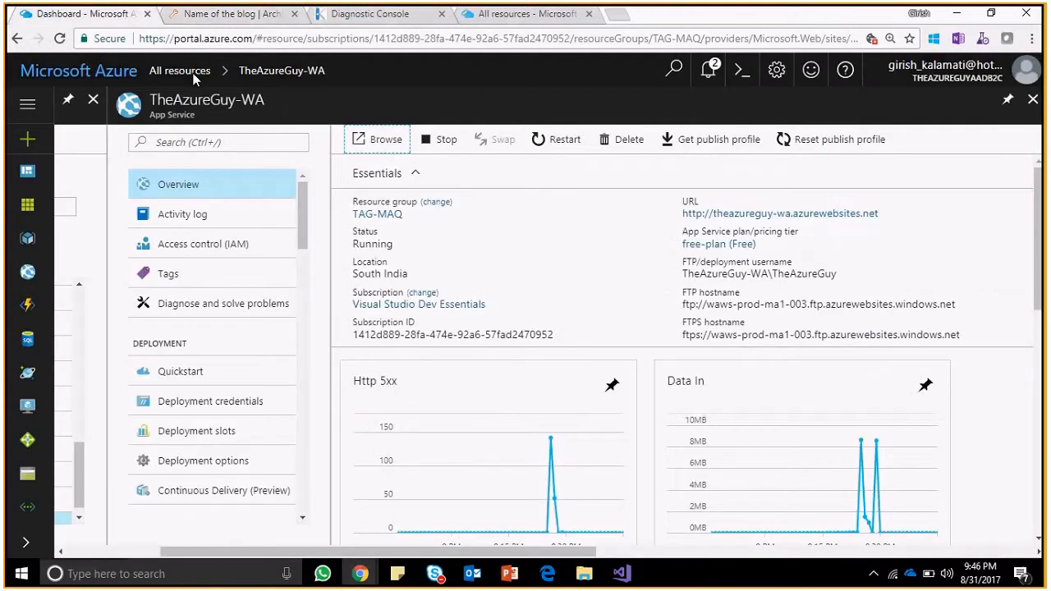
Check the deployed blog's archive page and Diagnostic Console, then return to the TheAzureGuy-WA overview.
left_click(271, 15)
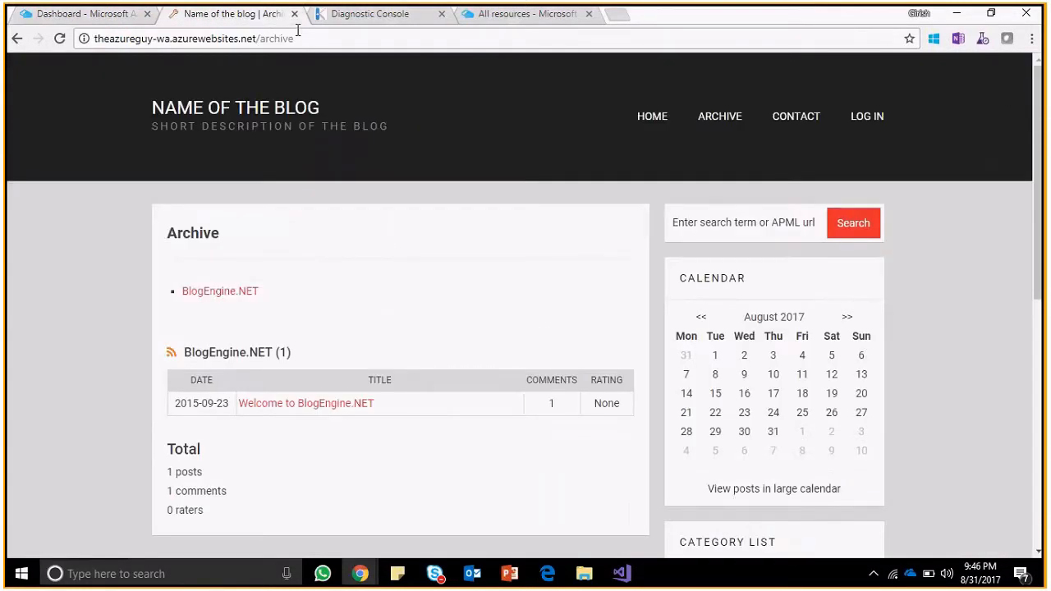
left_click(59, 40)
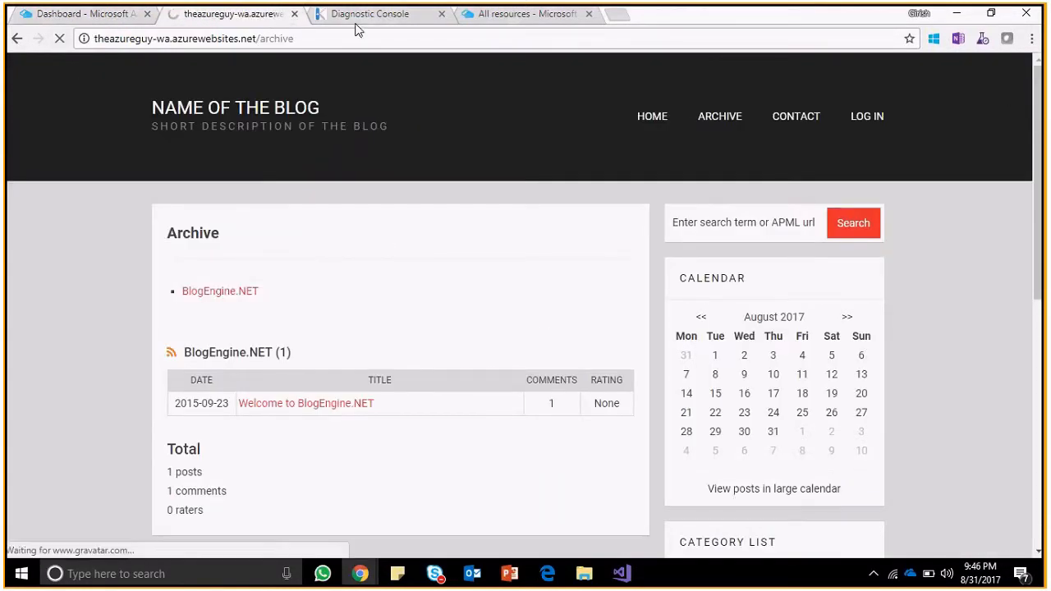
left_click(357, 18)
left_click(70, 20)
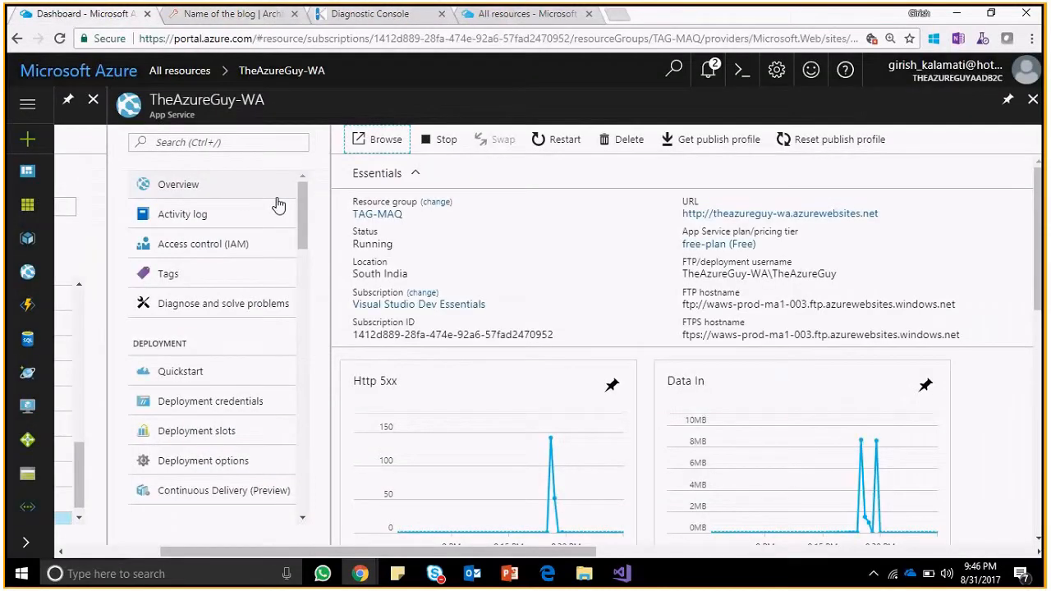
Discard the unfinished Deployment option setup and open Continuous Delivery (Preview).
left_click(236, 404)
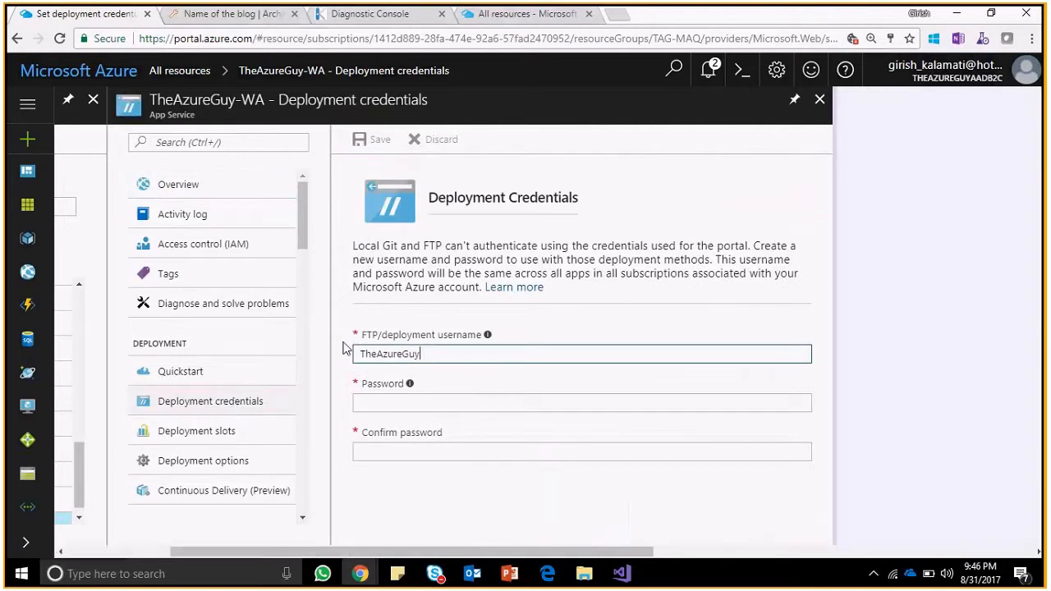
left_click(227, 462)
scroll(300, 518, "down", 3)
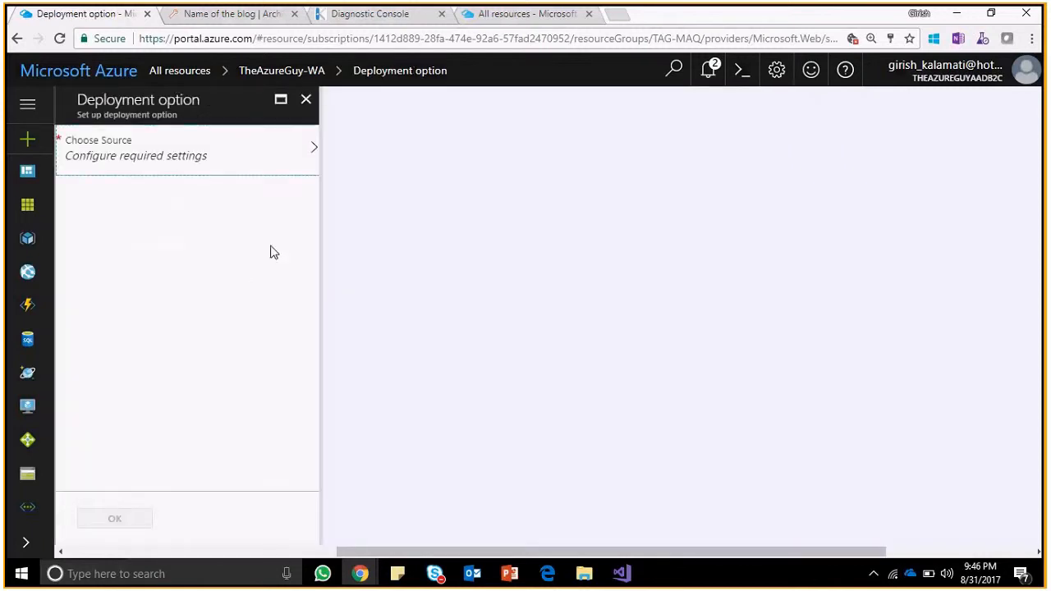
left_click(310, 112)
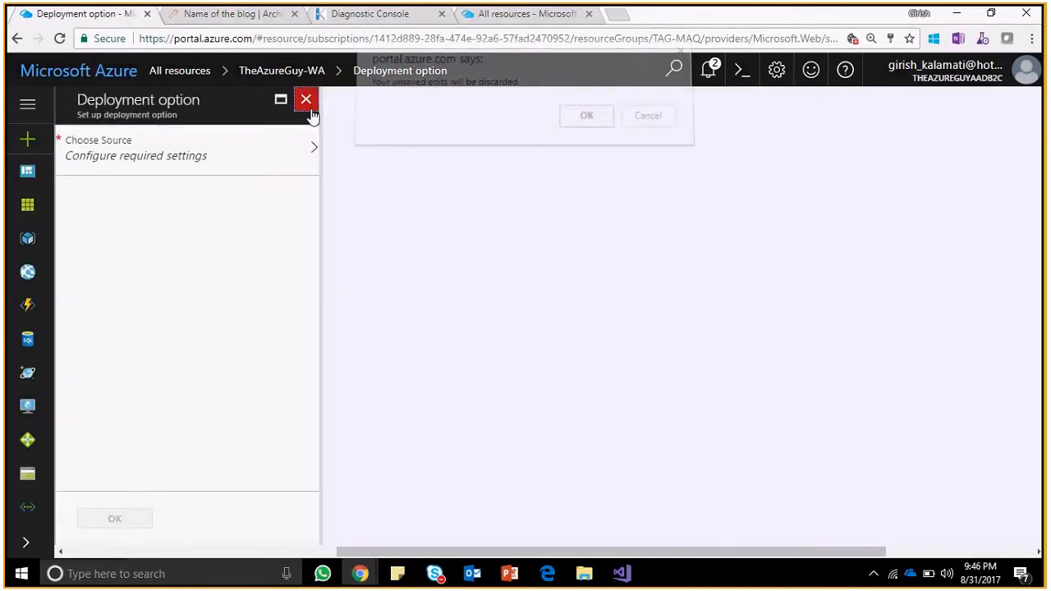
key("Return")
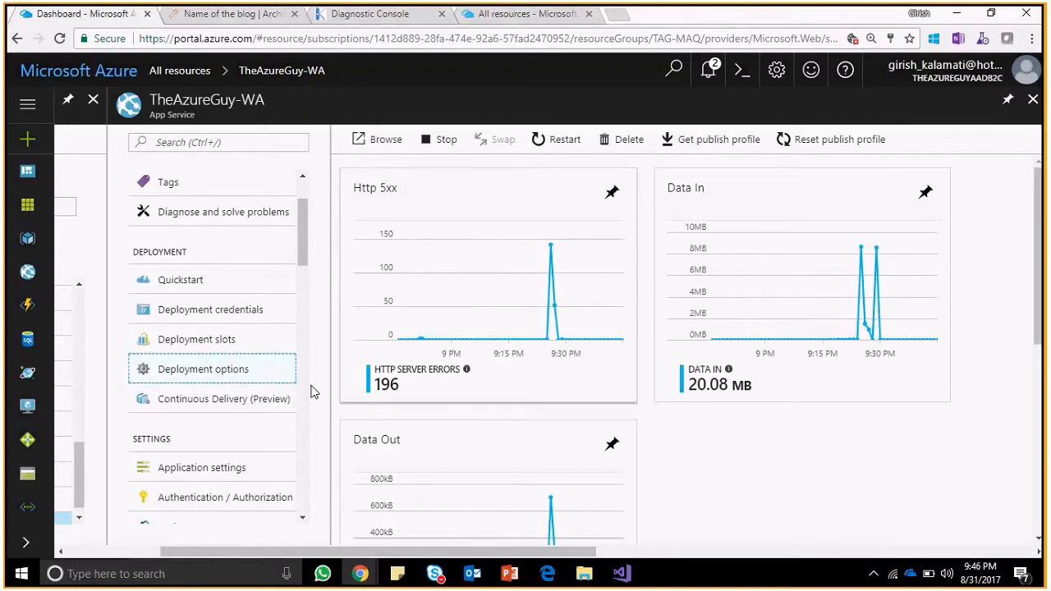
left_click(230, 415)
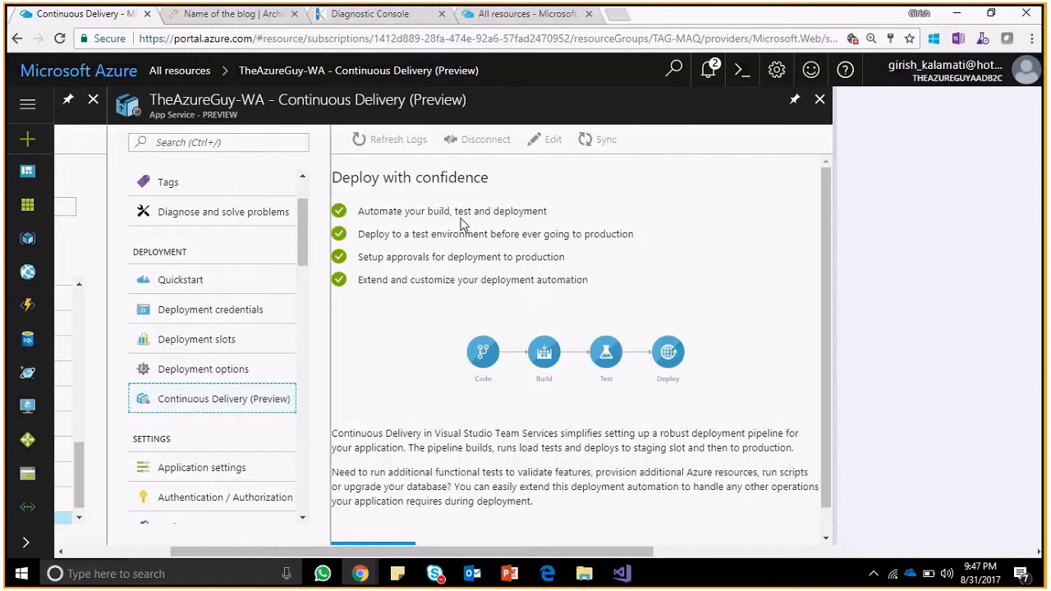
After reading the Continuous Delivery intro, reopen Deployment options from TheAzureGuy-WA's side menu.
left_click_drag(387, 211, 518, 210)
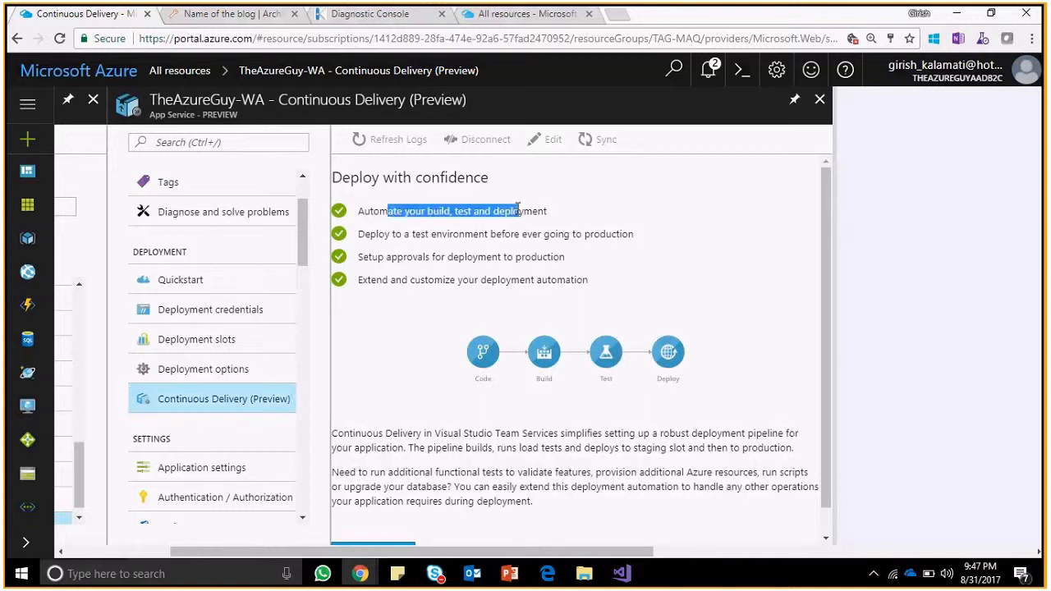
left_click(518, 210)
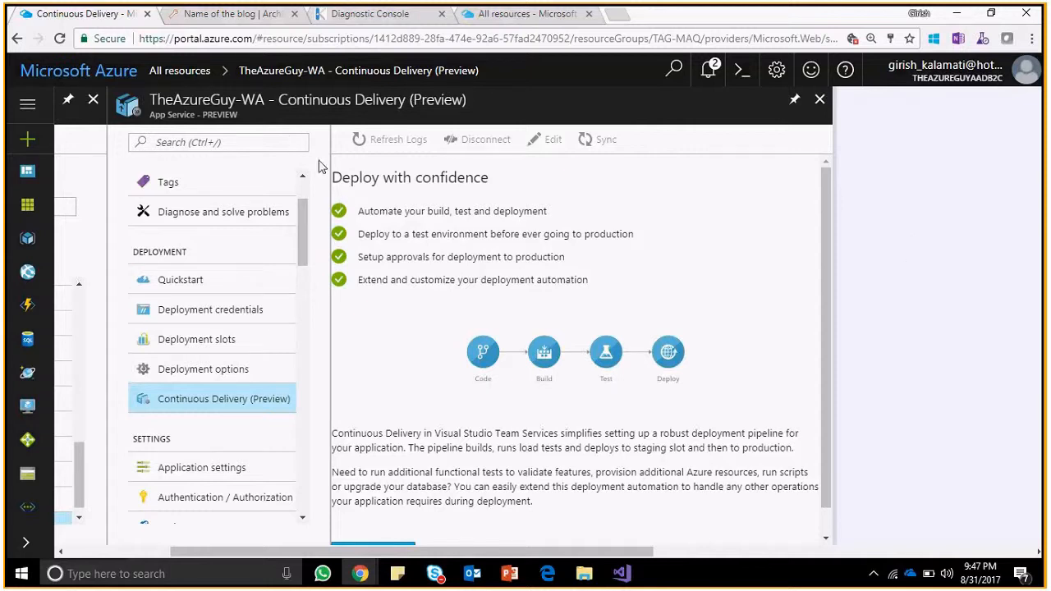
scroll(307, 230, "up", 2)
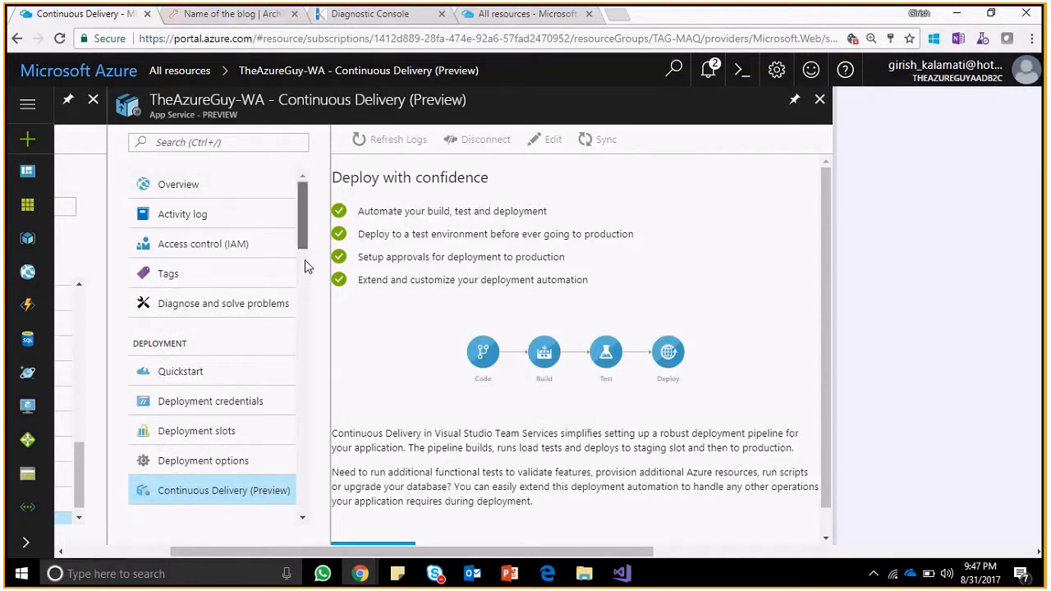
scroll(273, 307, "down", 2)
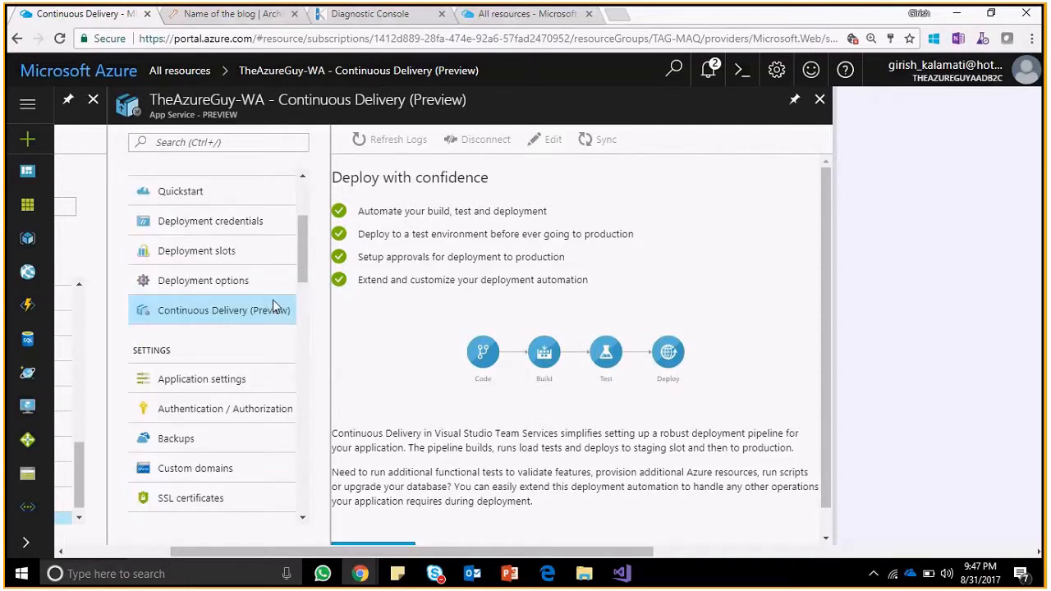
left_click(210, 282)
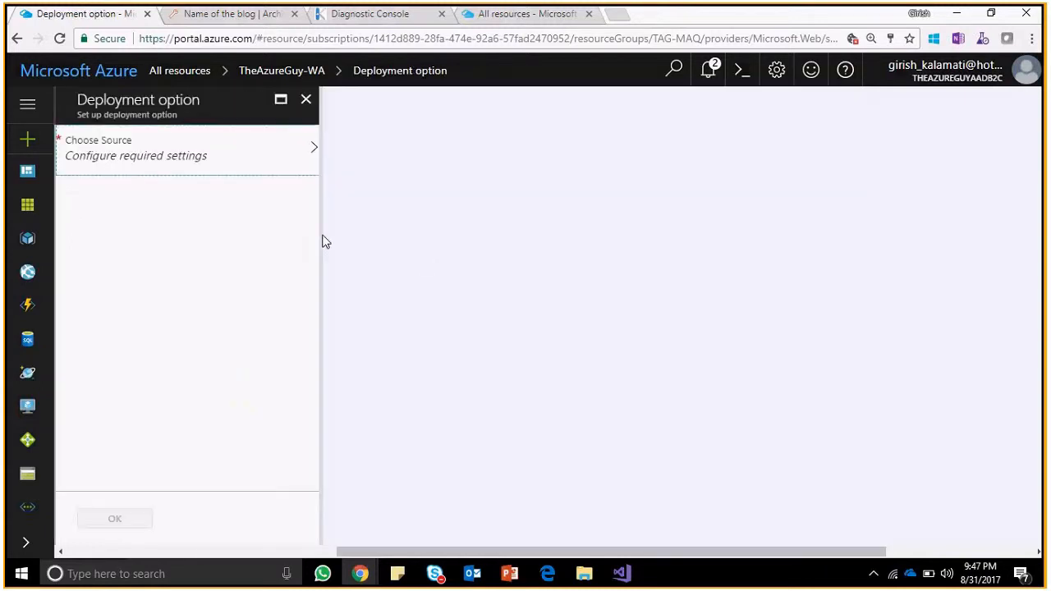
Set the source to Visual Studio Team Services, account AzureJumpStart, project AzureJumpStart/AzureJumpStart.
left_click(238, 165)
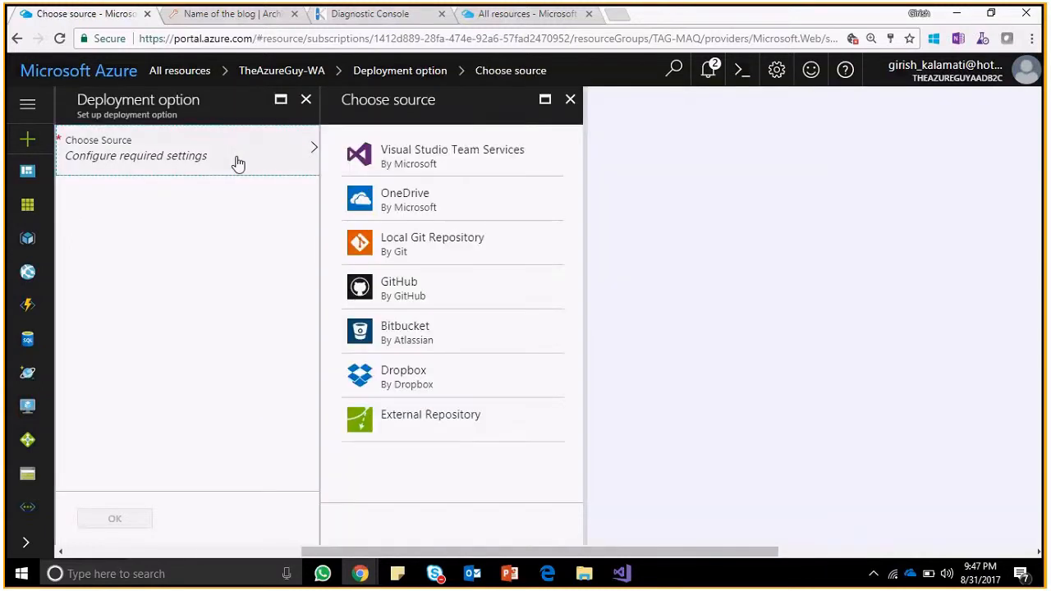
left_click(466, 172)
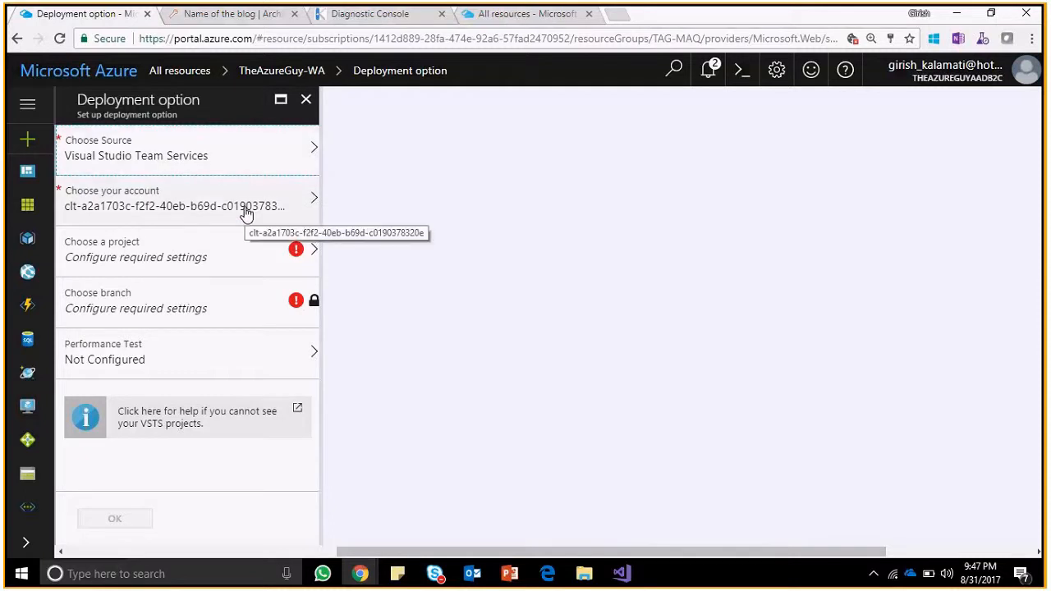
left_click(246, 212)
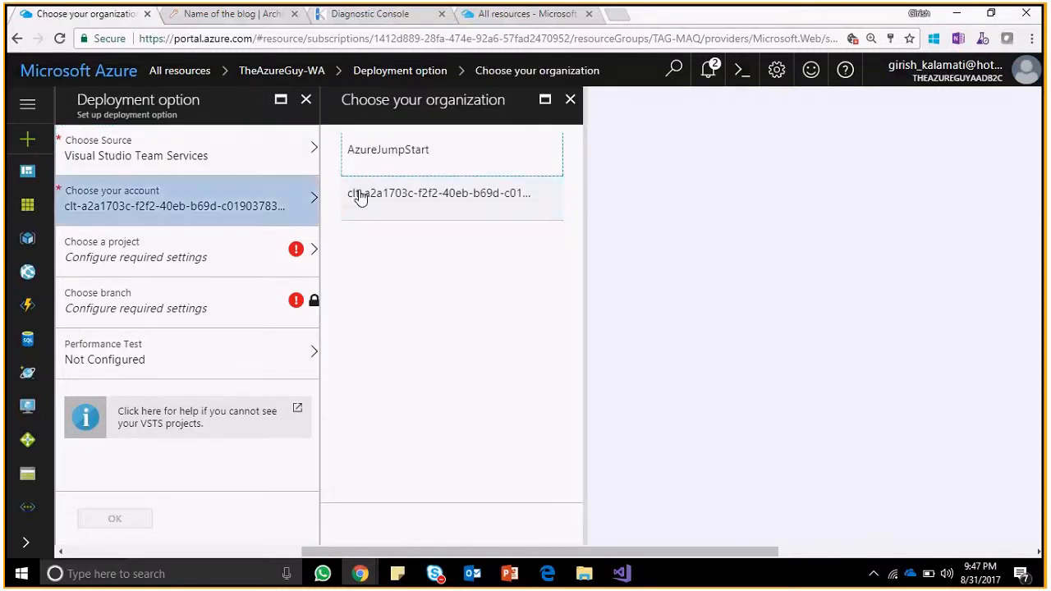
left_click(392, 175)
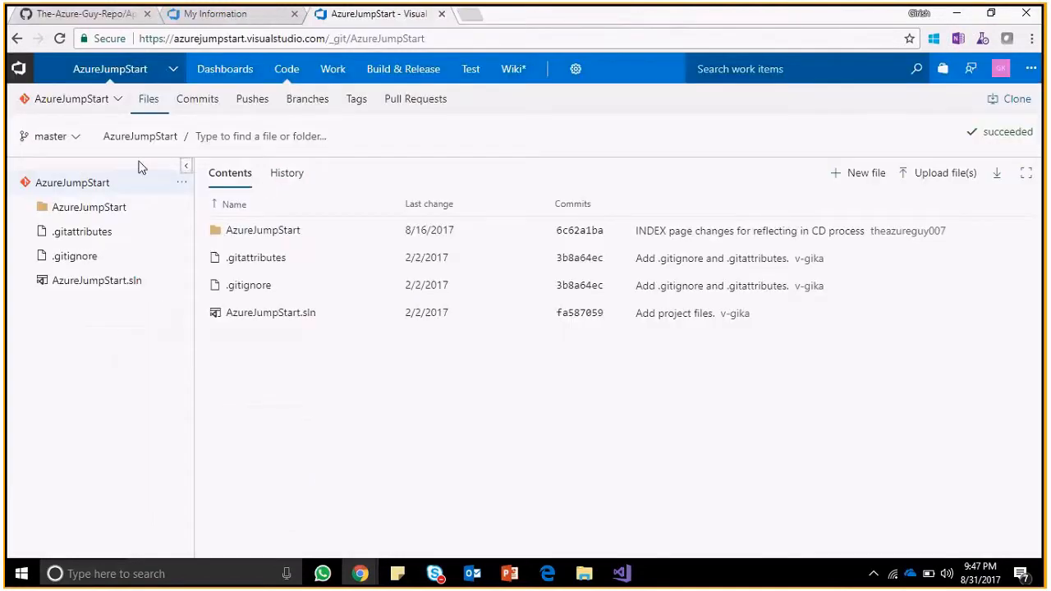
left_click(114, 105)
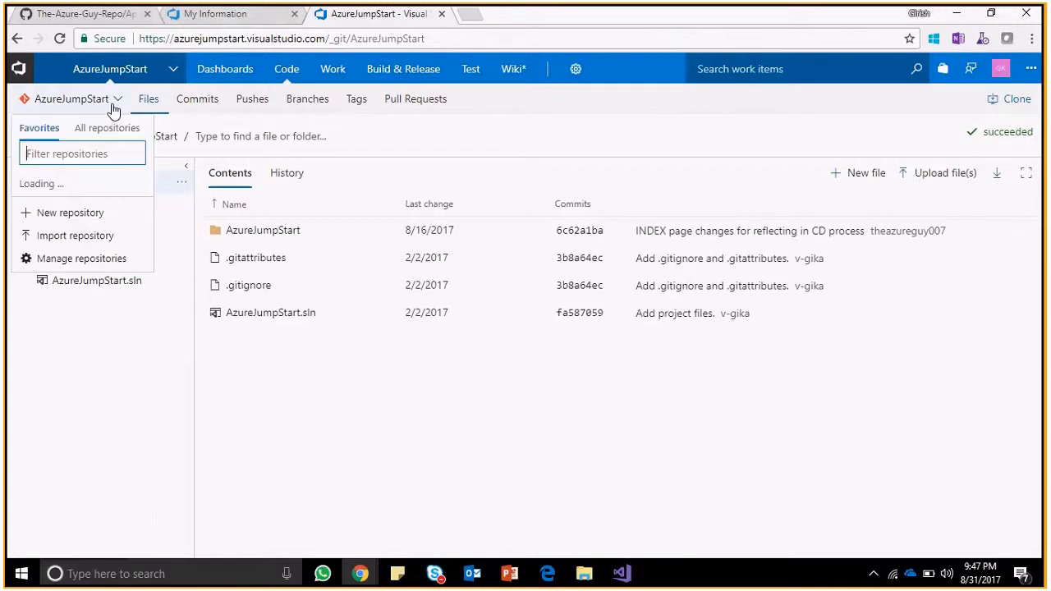
left_click(114, 105)
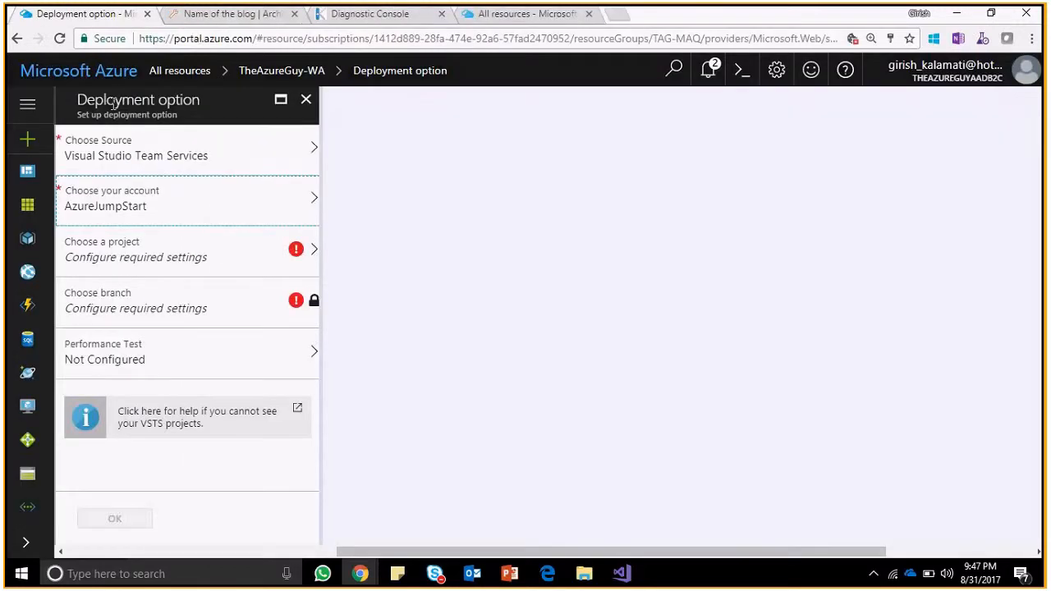
left_click(291, 251)
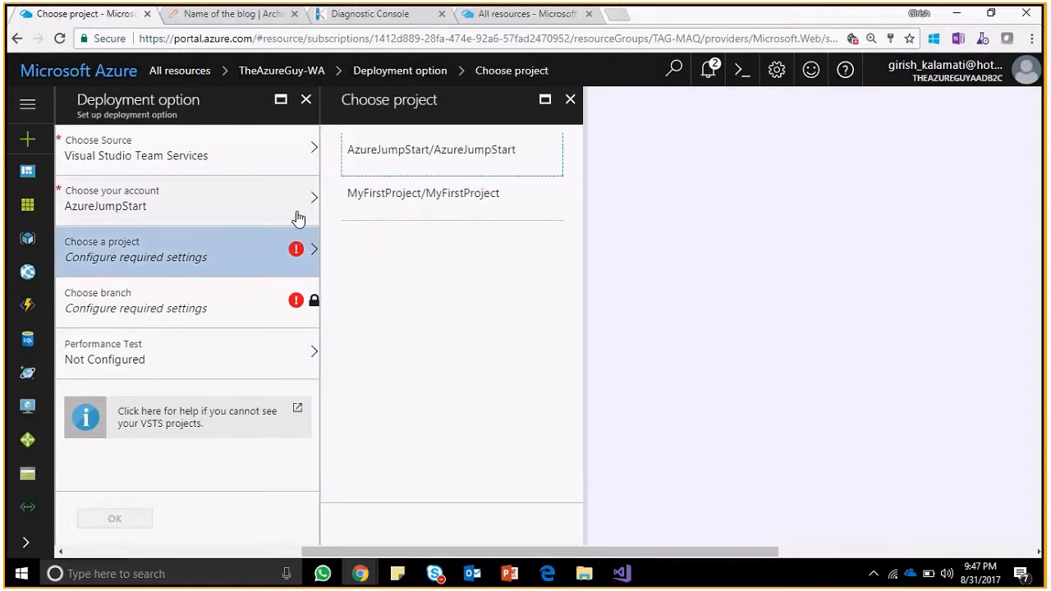
left_click(457, 170)
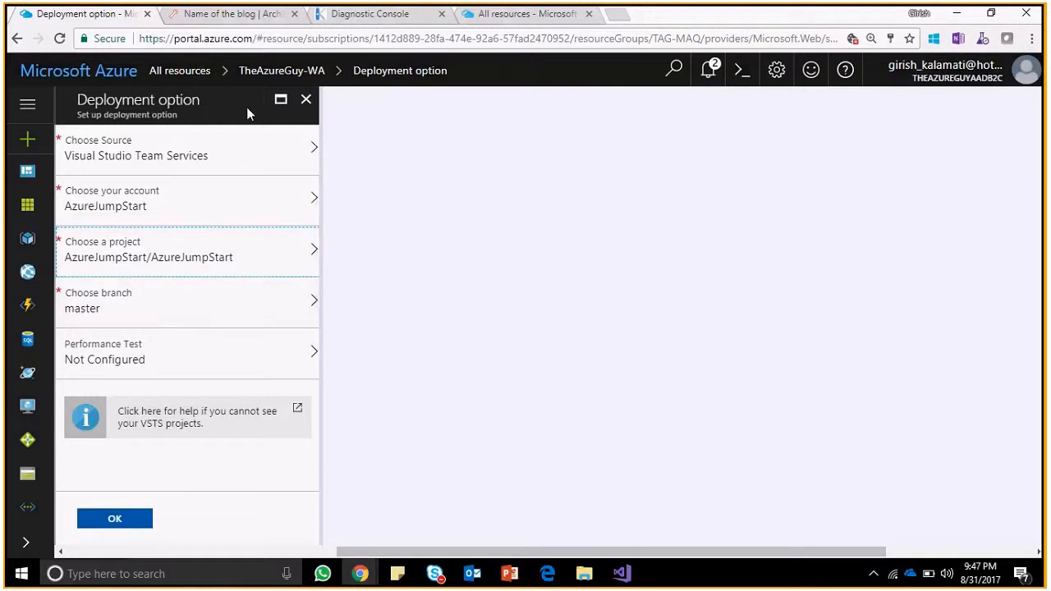
Confirm the master branch and INDEX page changes commit in VSTS, then open Performance Test settings.
key("alt+Tab")
left_click(50, 136)
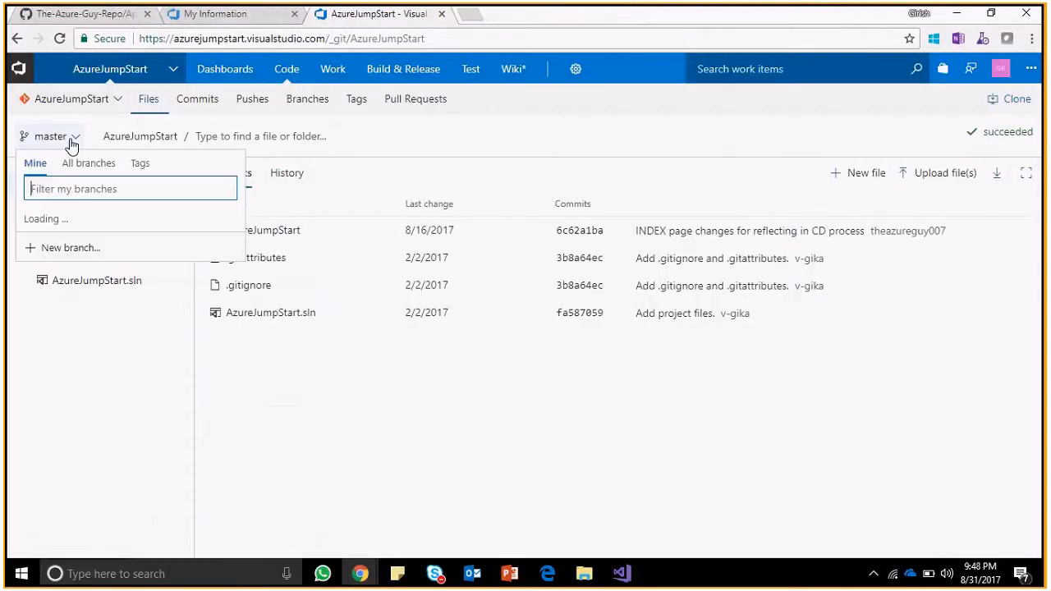
left_click(72, 144)
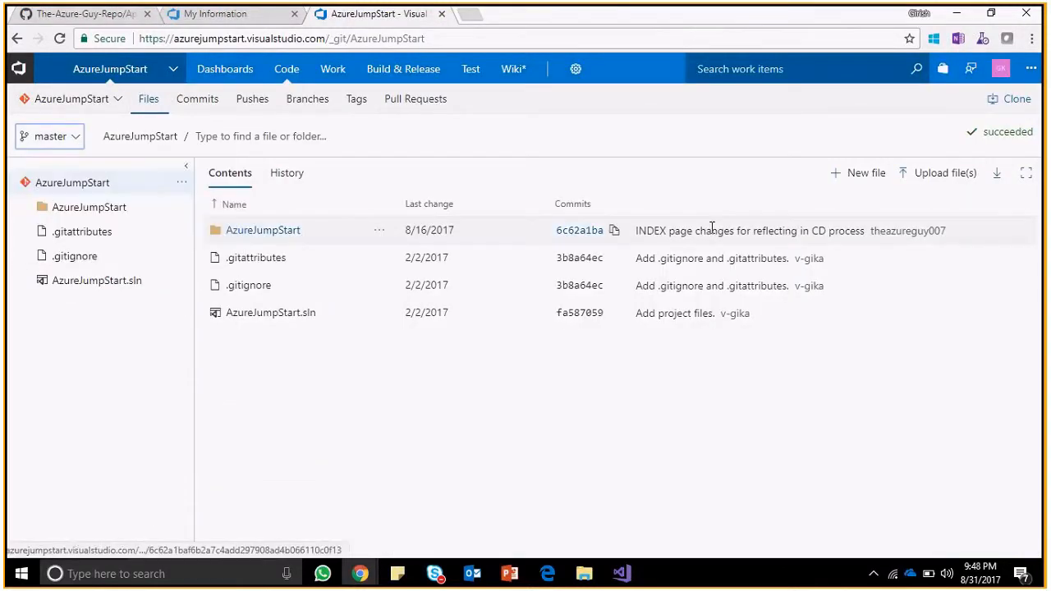
left_click_drag(636, 233, 895, 231)
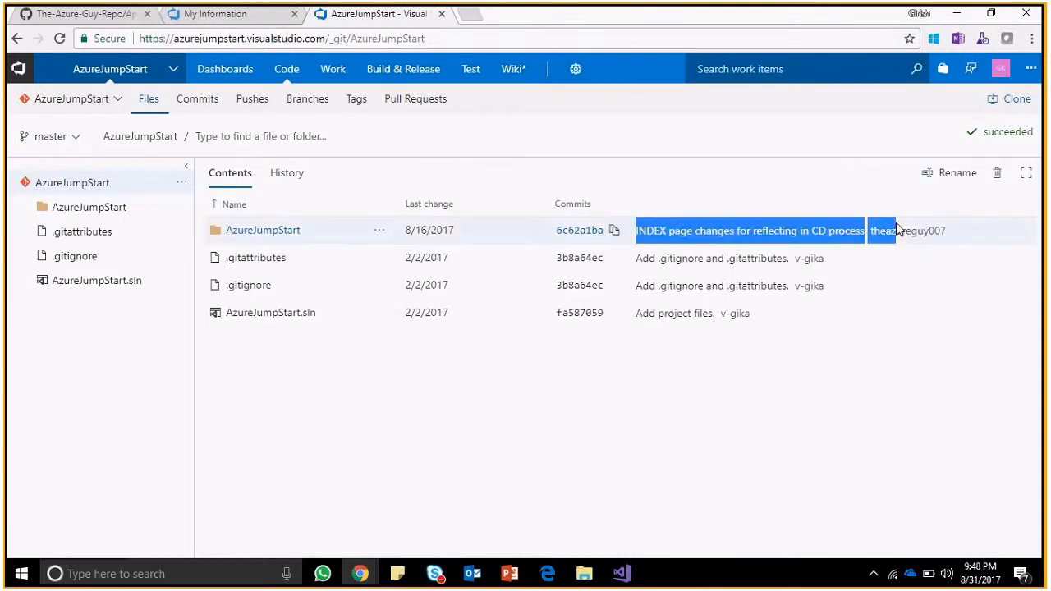
left_click(658, 400)
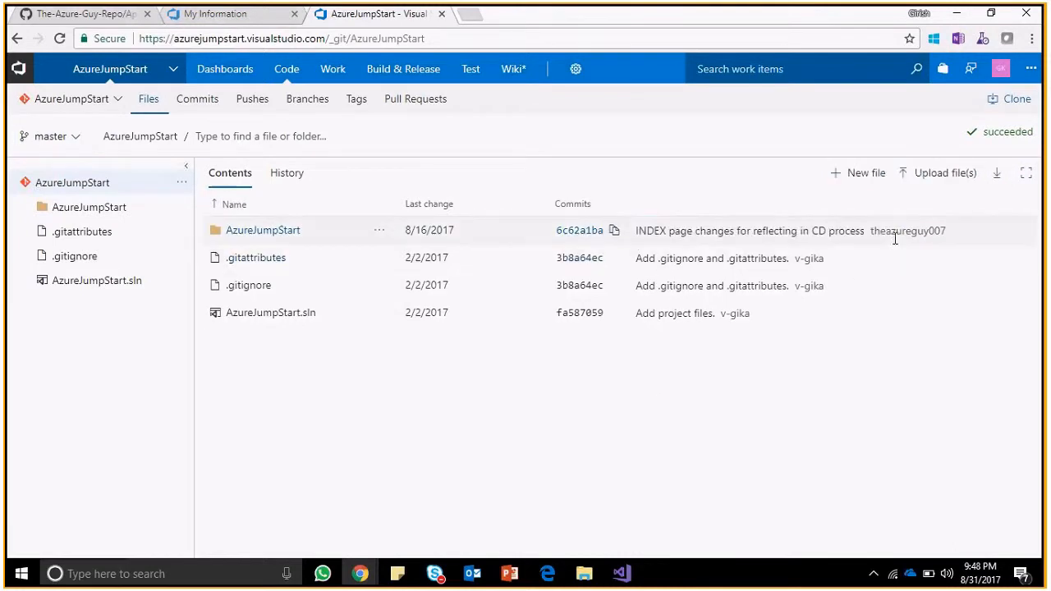
key("alt+Tab")
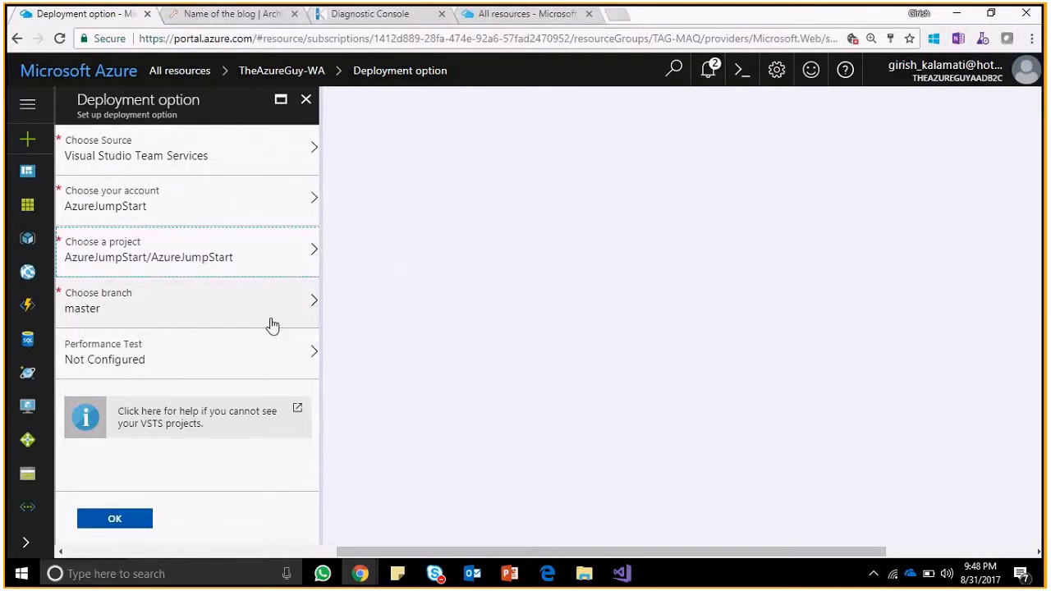
left_click(276, 354)
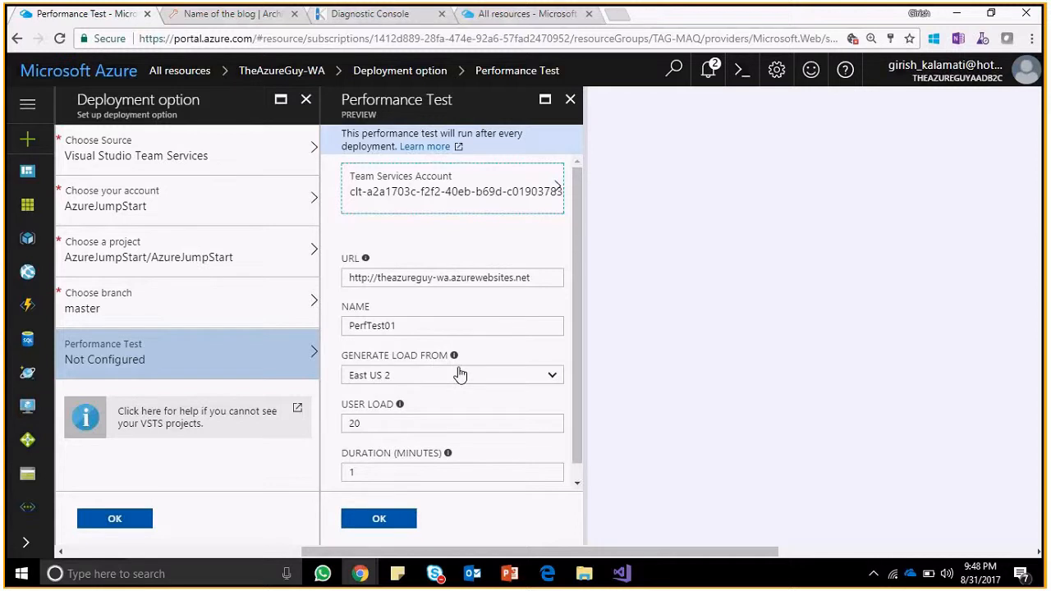
Generate the test load from South Central US instead of East US 2.
left_click(554, 376)
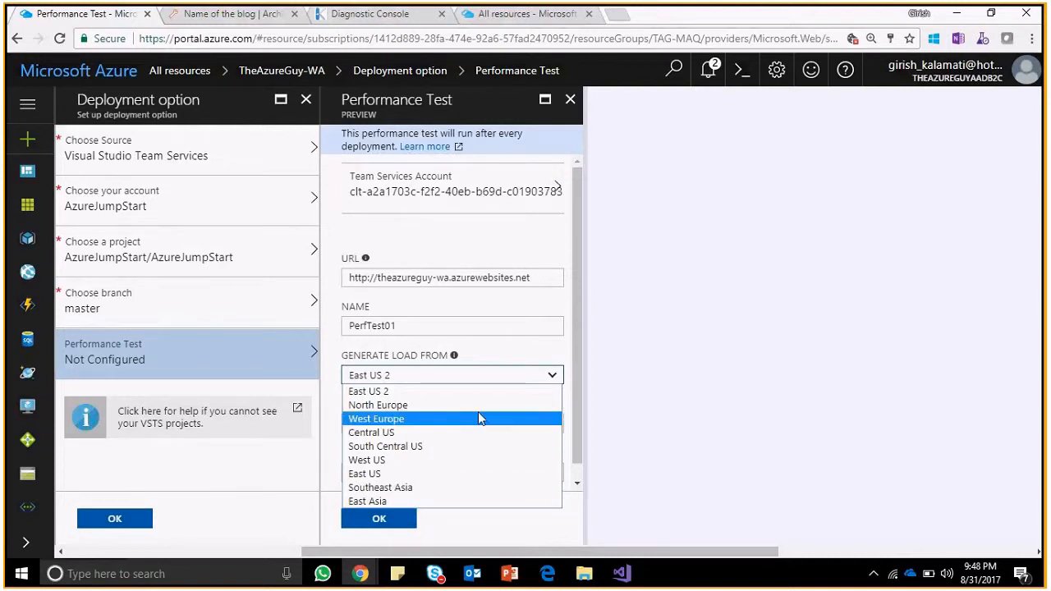
left_click(544, 391)
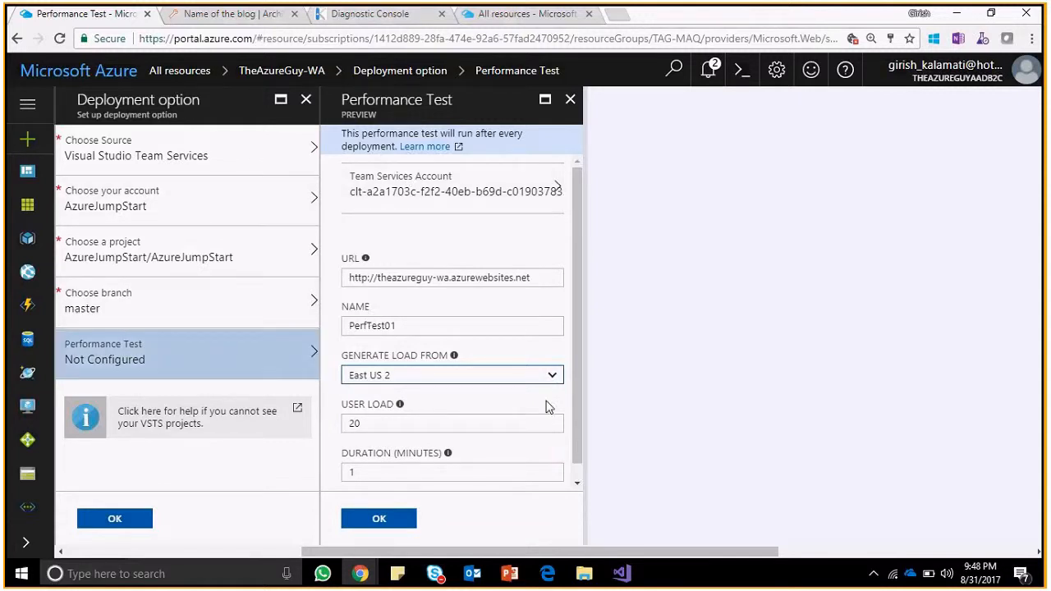
left_click(552, 376)
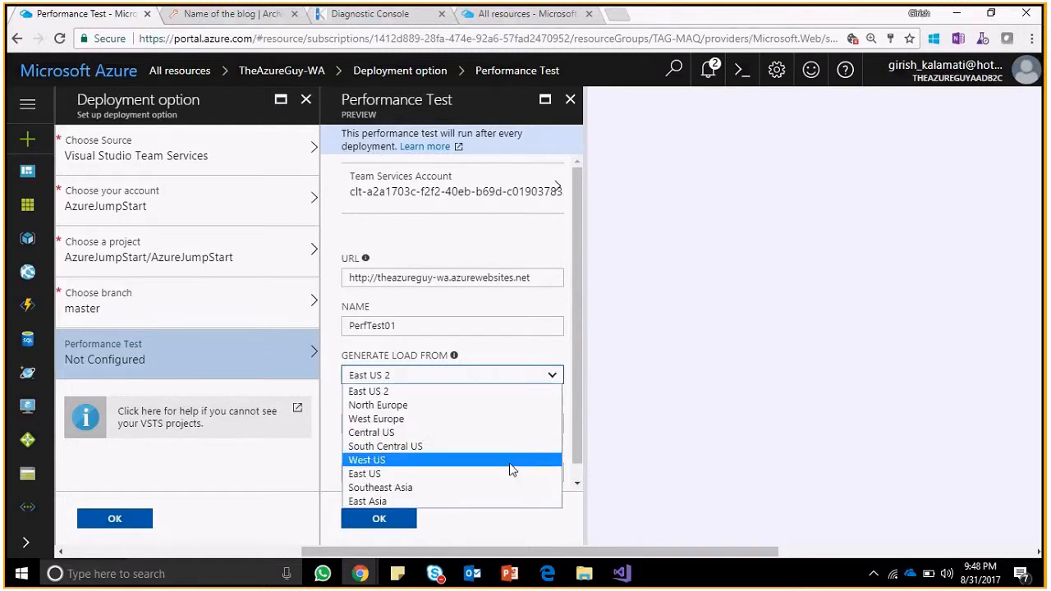
left_click(495, 446)
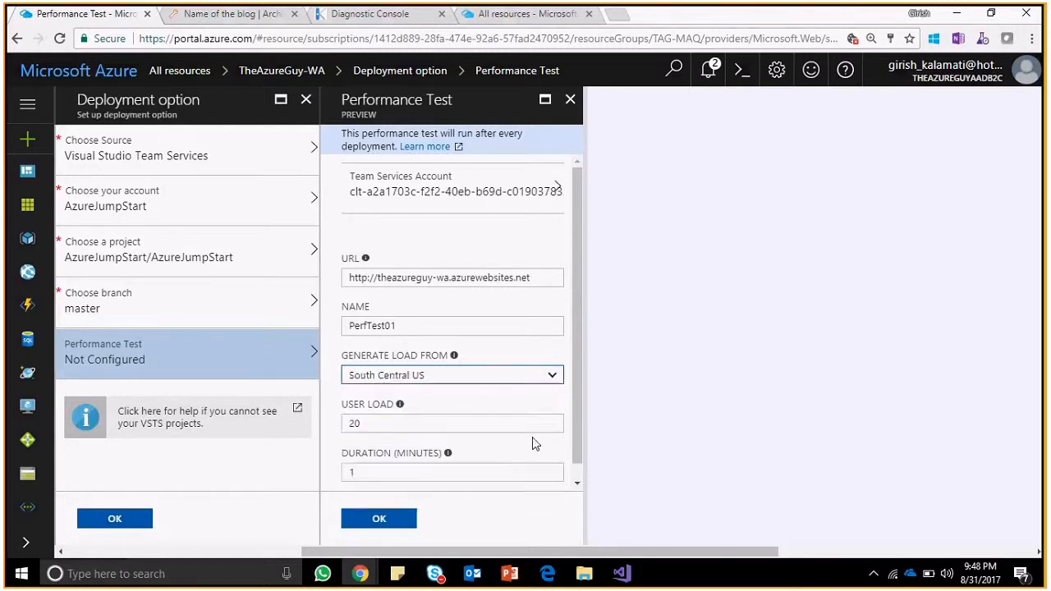
Set the performance test's User Load to 40.
scroll(577, 409, "down", 1)
left_click_drag(394, 408, 230, 419)
type("100")
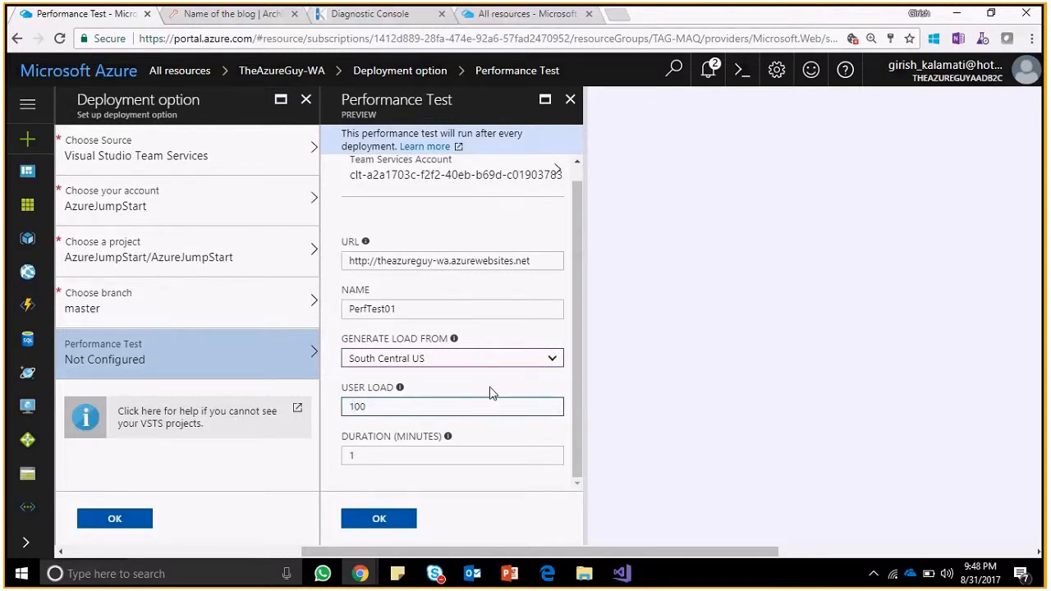
left_click_drag(573, 338, 574, 352)
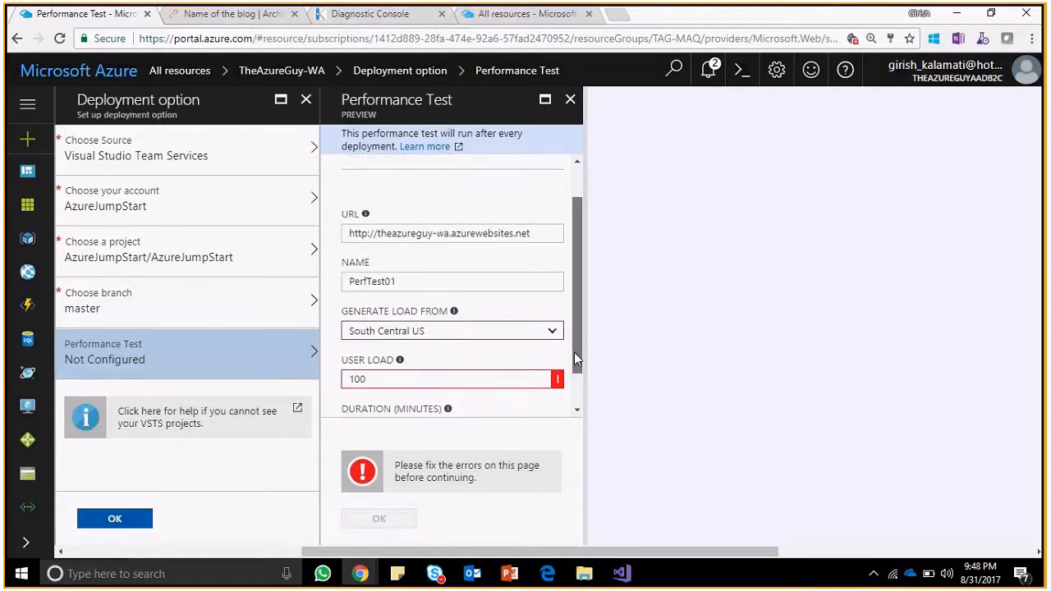
mouse_move(559, 383)
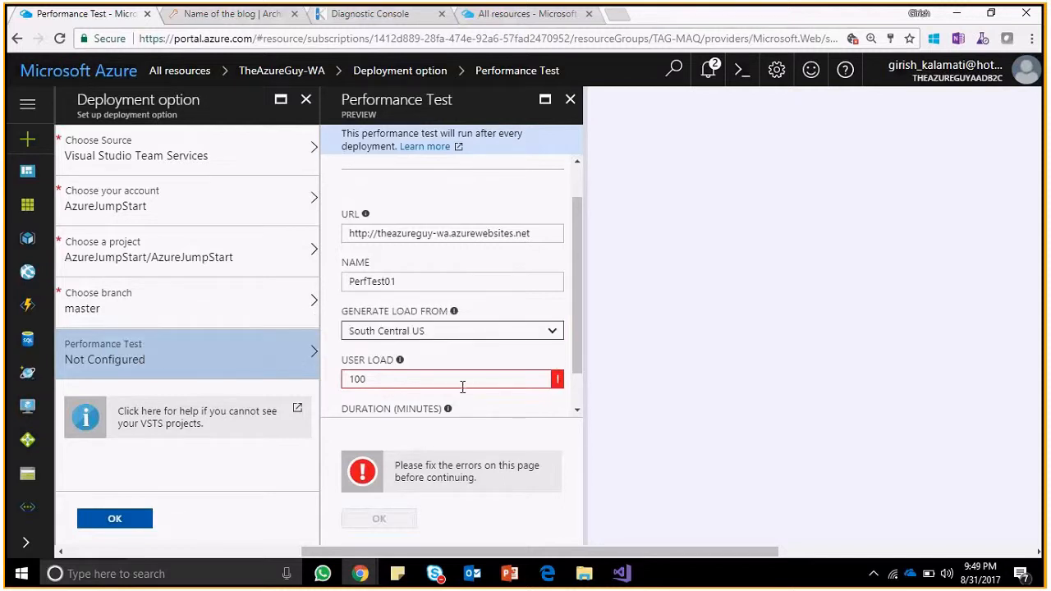
left_click_drag(462, 387, 245, 382)
type("40")
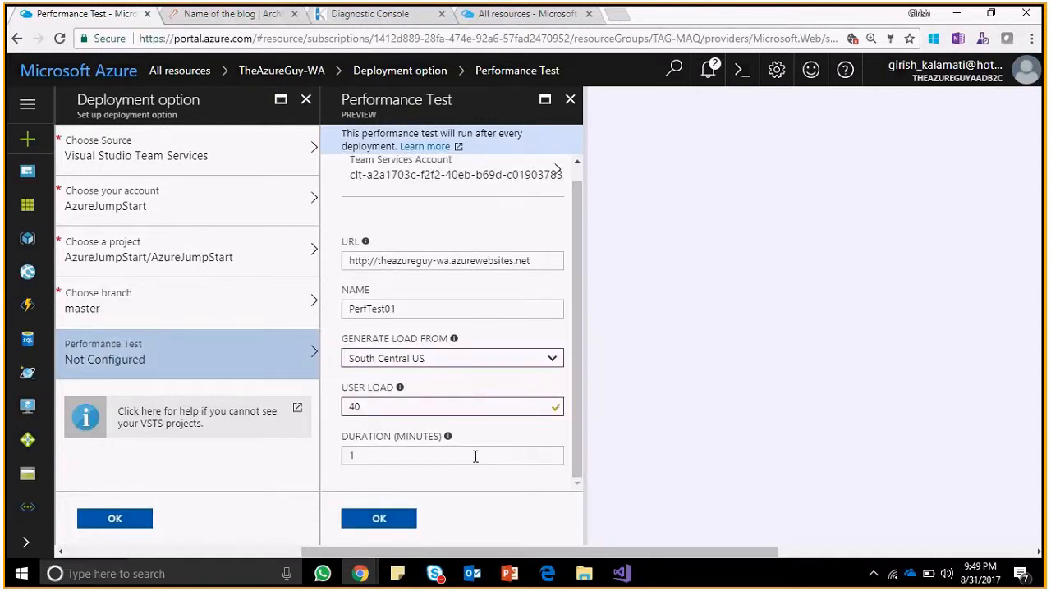
Set the test Duration (minutes) to 1, replacing the invalid .20 entry.
double_click(394, 454)
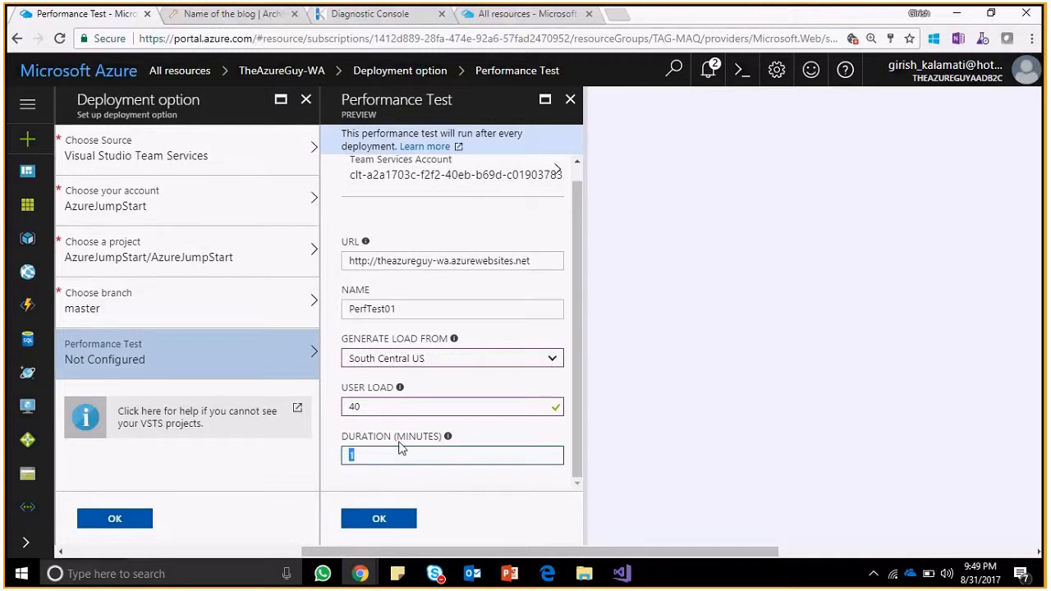
key("Right")
key("BackSpace")
type(".60")
key("BackSpace")
key("BackSpace")
key("BackSpace")
type(".20")
left_click(420, 496)
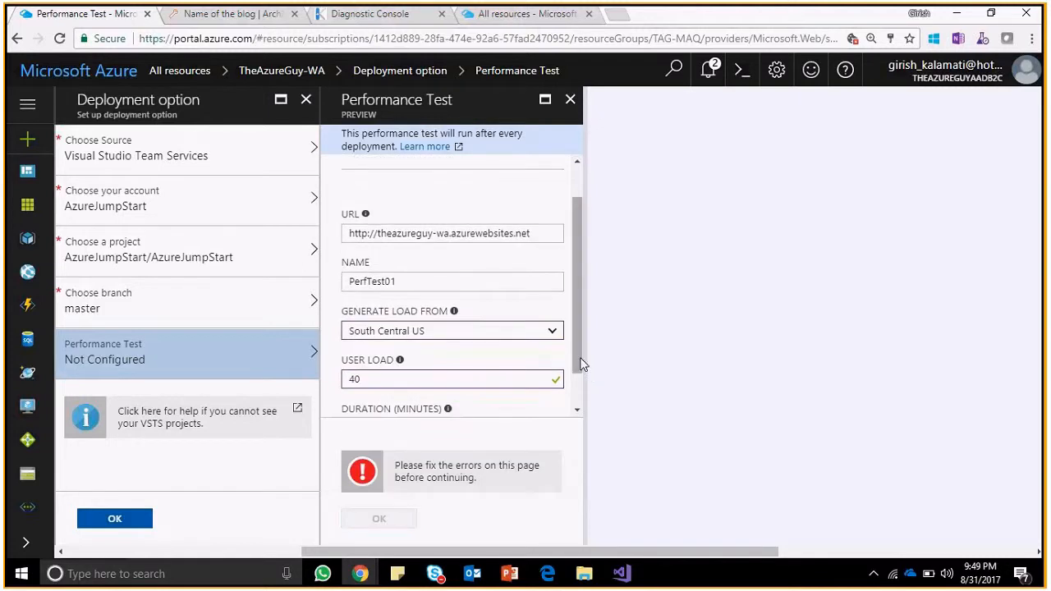
left_click_drag(579, 362, 580, 402)
left_click(434, 385)
key("BackSpace")
key("BackSpace")
key("BackSpace")
type("1")
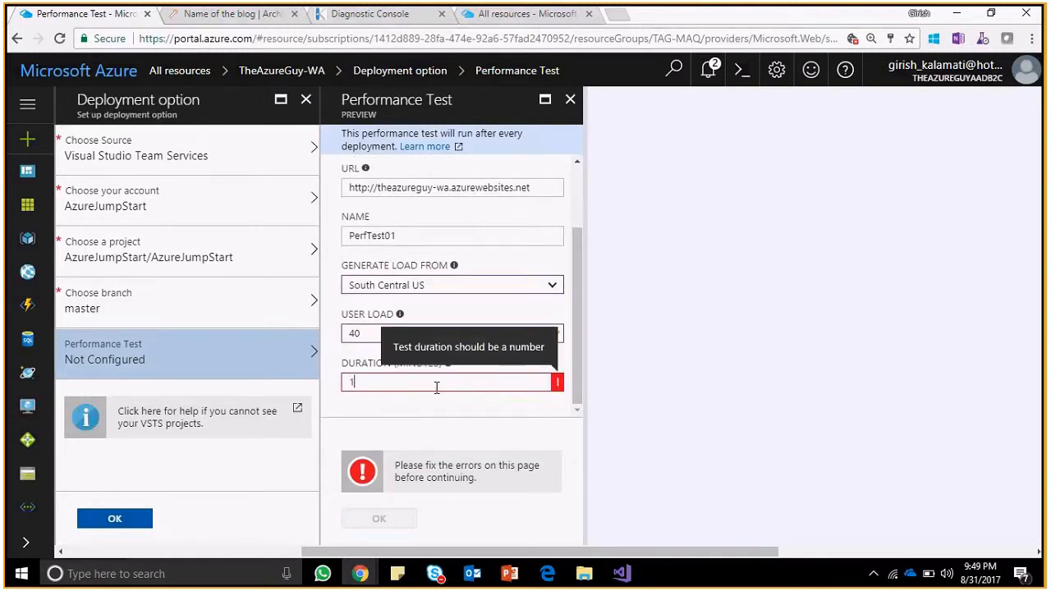
left_click_drag(441, 407, 468, 401)
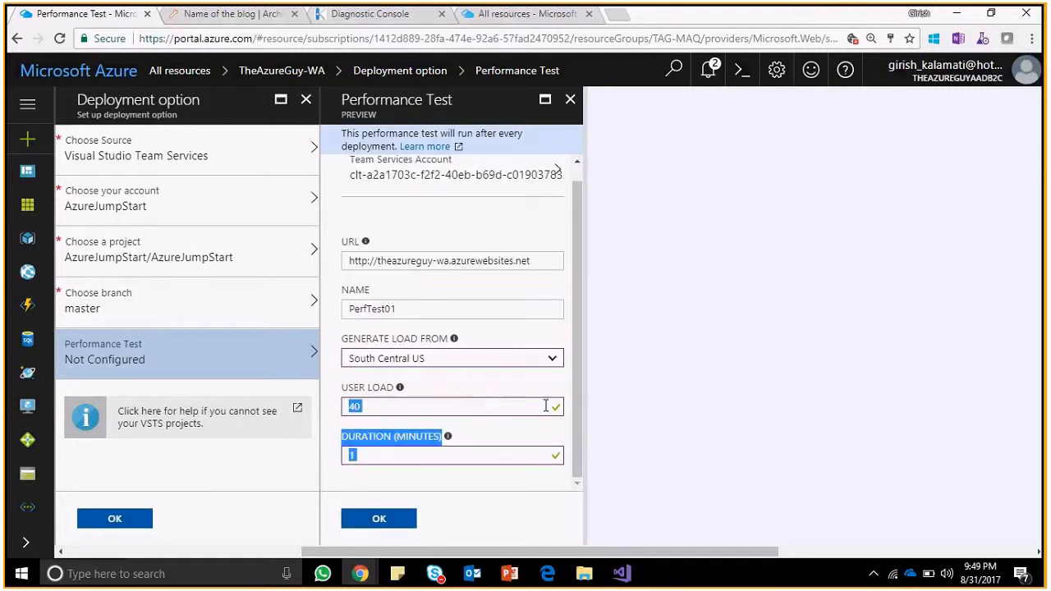
left_click(583, 387)
left_click_drag(580, 387, 585, 312)
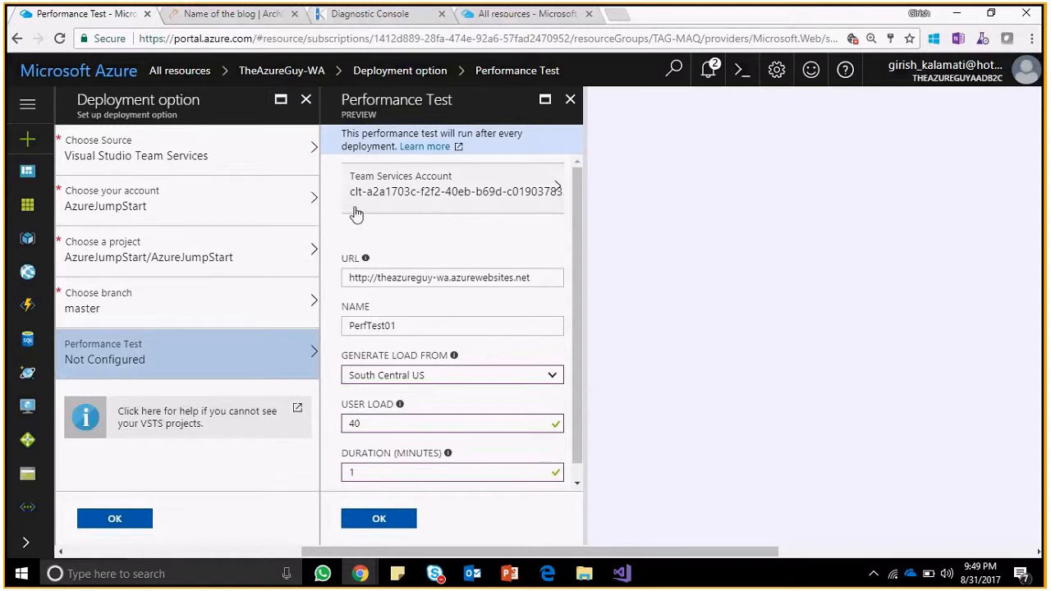
Leave the Team Services account settings unchanged, then confirm the performance test and deployment option.
left_click(451, 195)
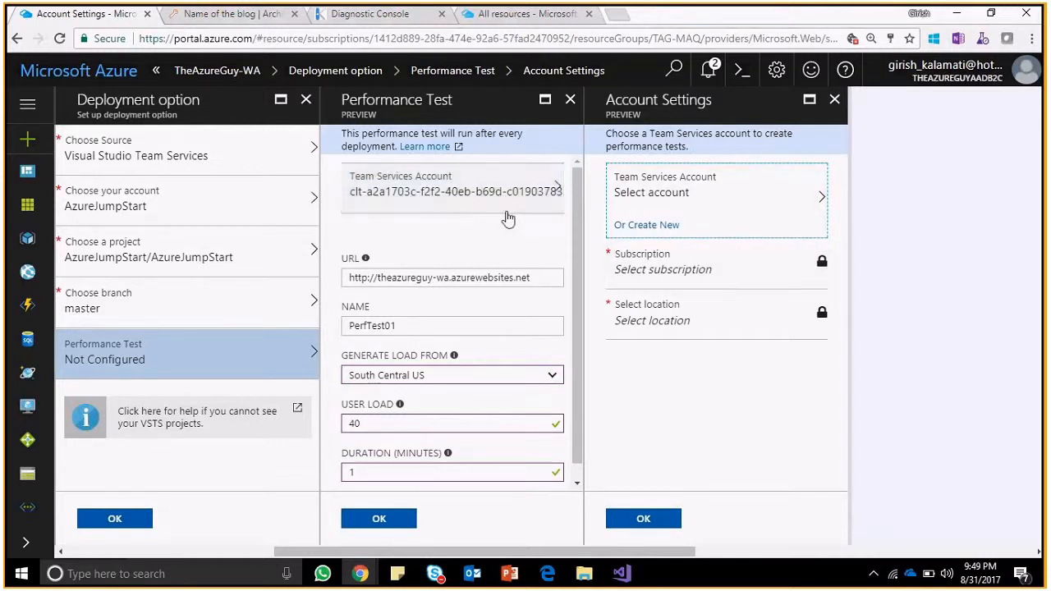
left_click(664, 518)
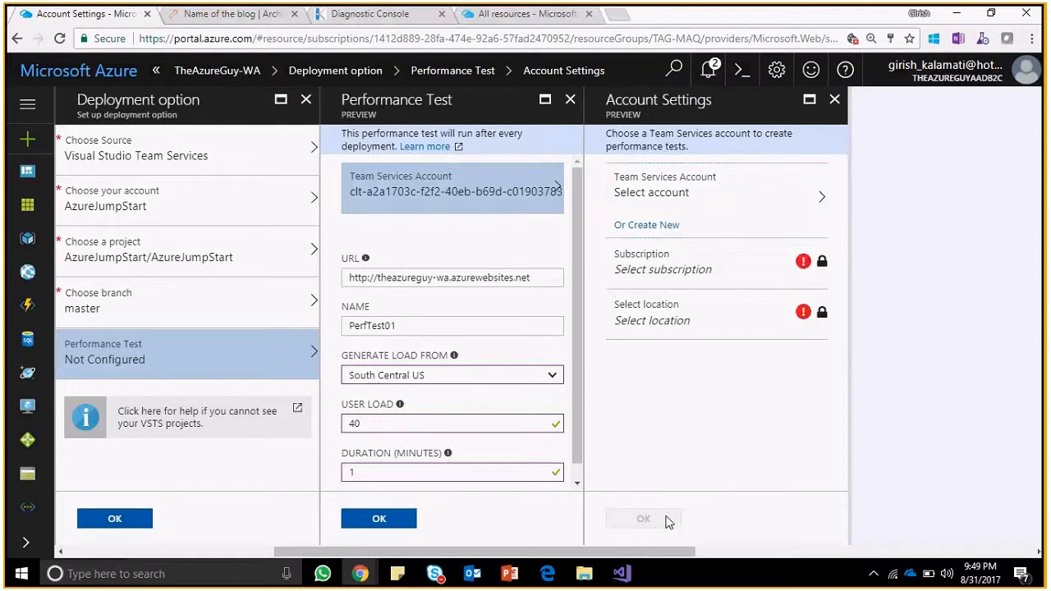
left_click(834, 99)
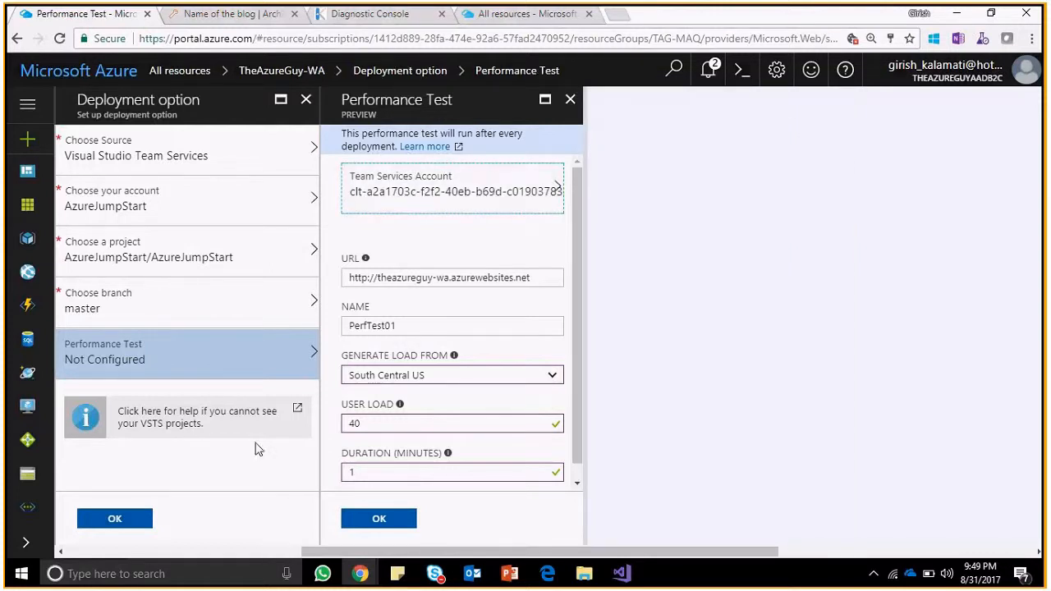
left_click(378, 518)
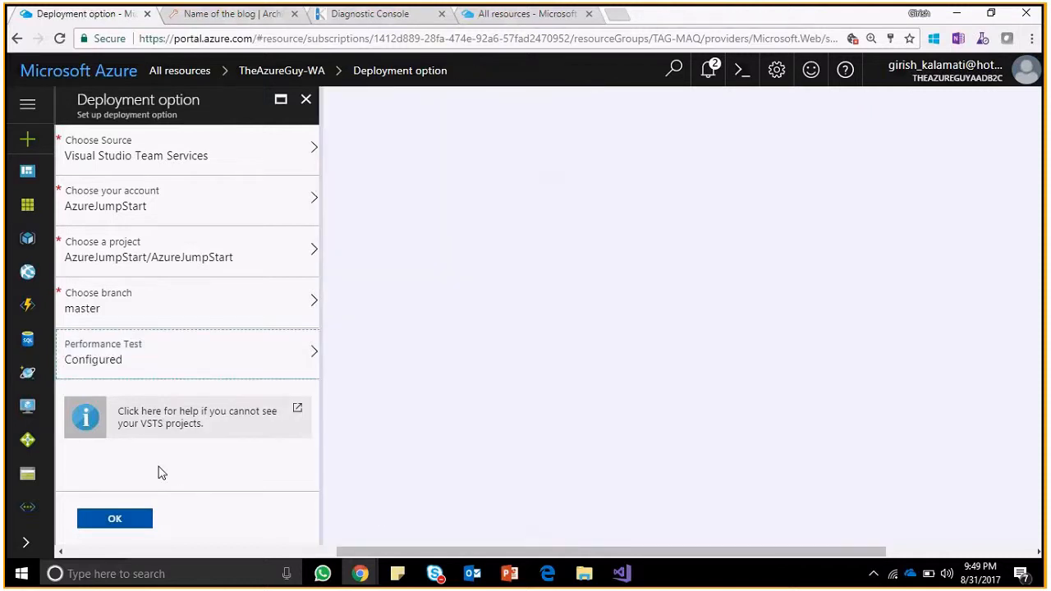
left_click(129, 520)
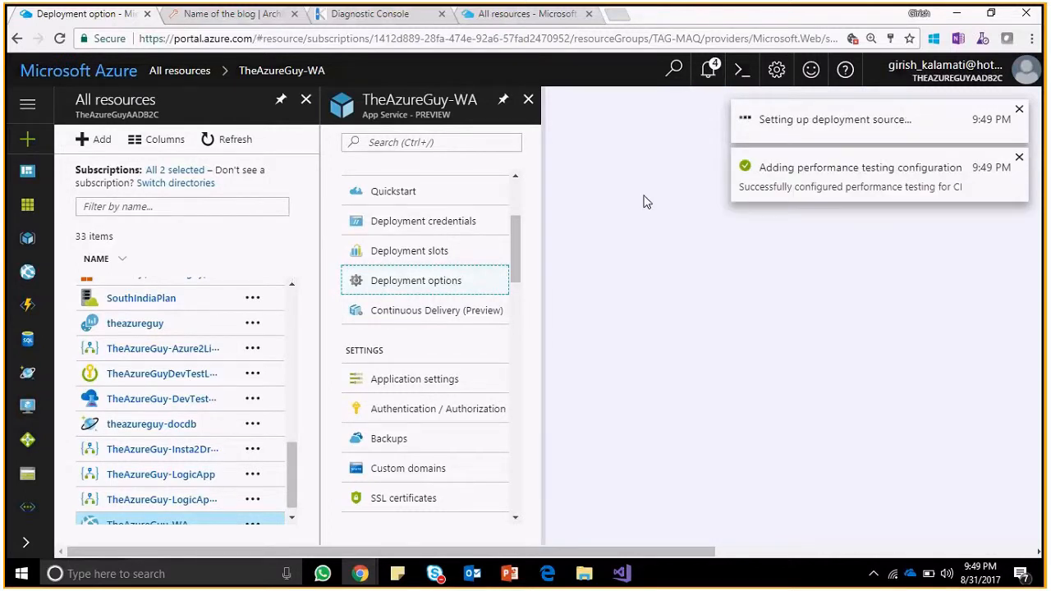
View the TheAzureGuy-WA Overview charts, then switch to the blog archive tab.
left_click_drag(521, 243, 520, 196)
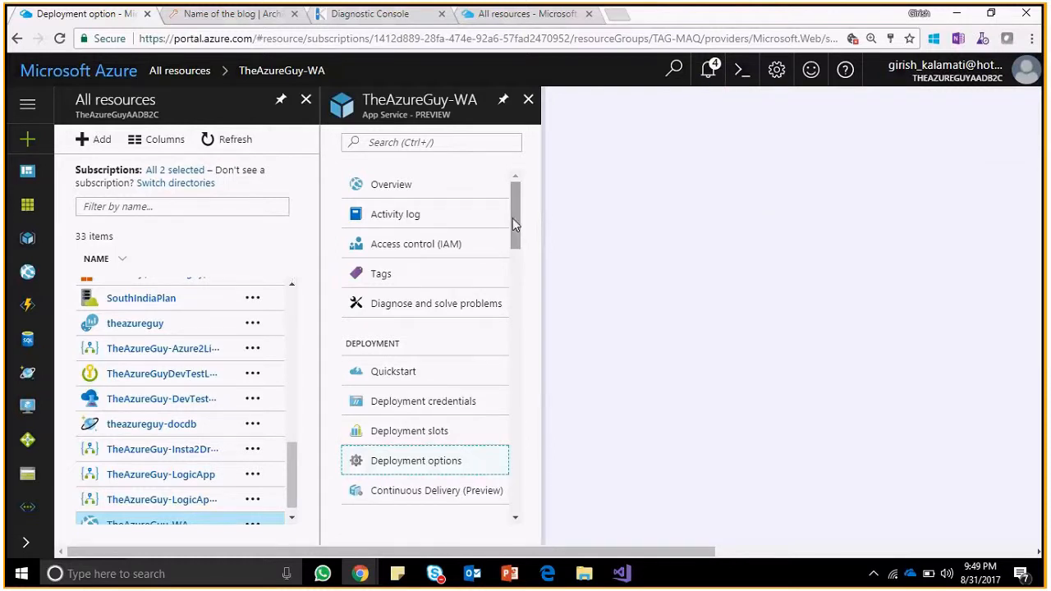
left_click(434, 184)
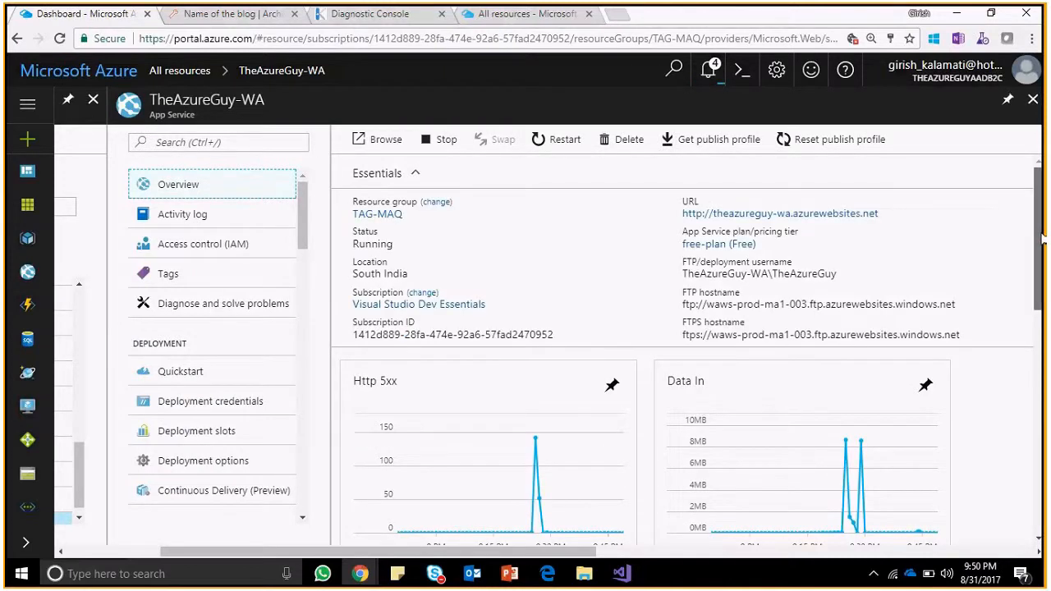
scroll(1043, 238, "down", 7)
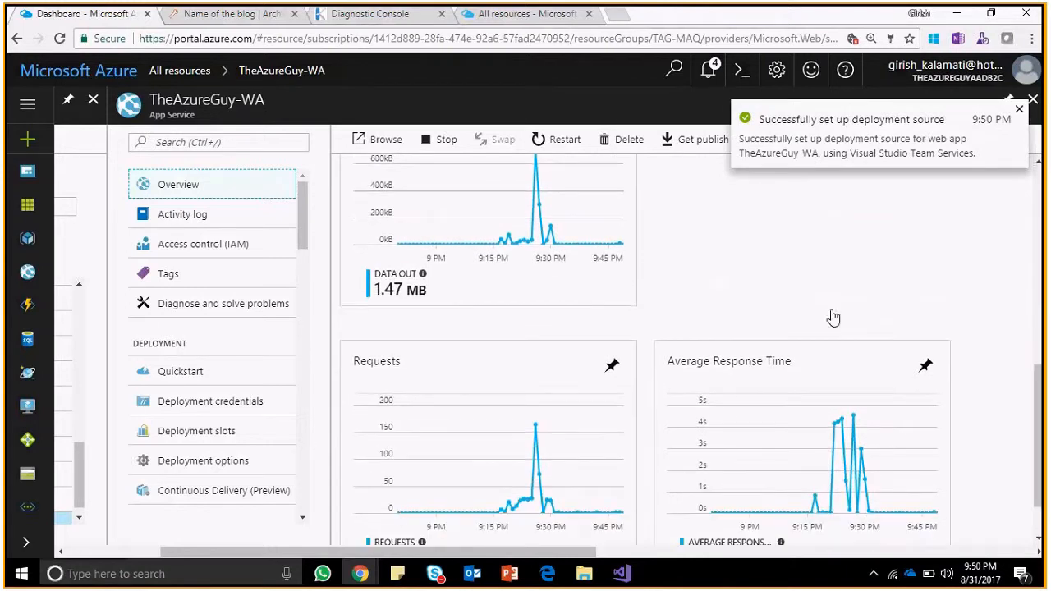
left_click(255, 16)
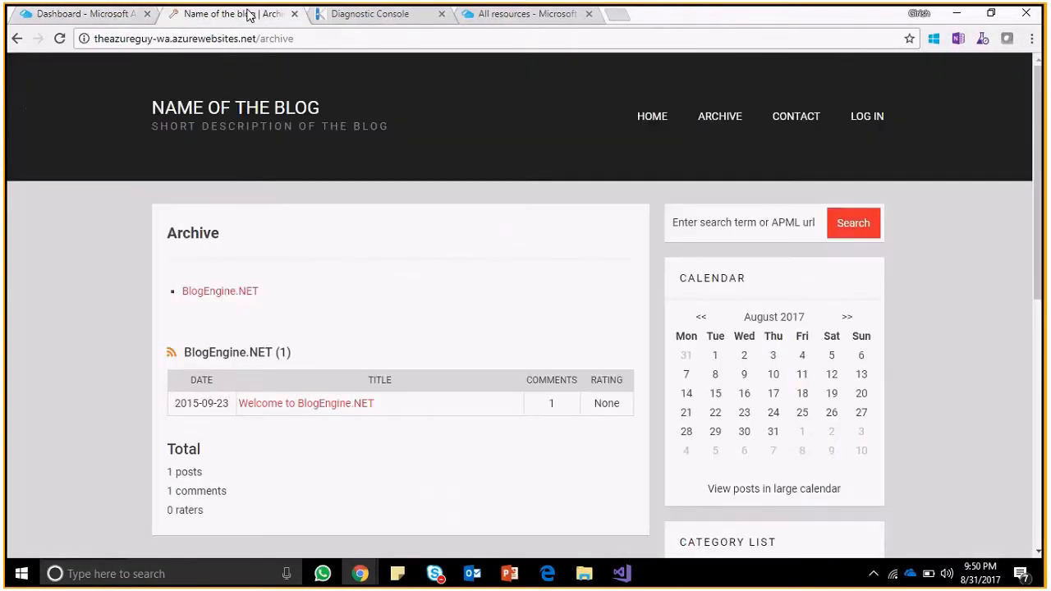
Reload the blog archive page and compare it against the Azure dashboard tab.
left_click(62, 39)
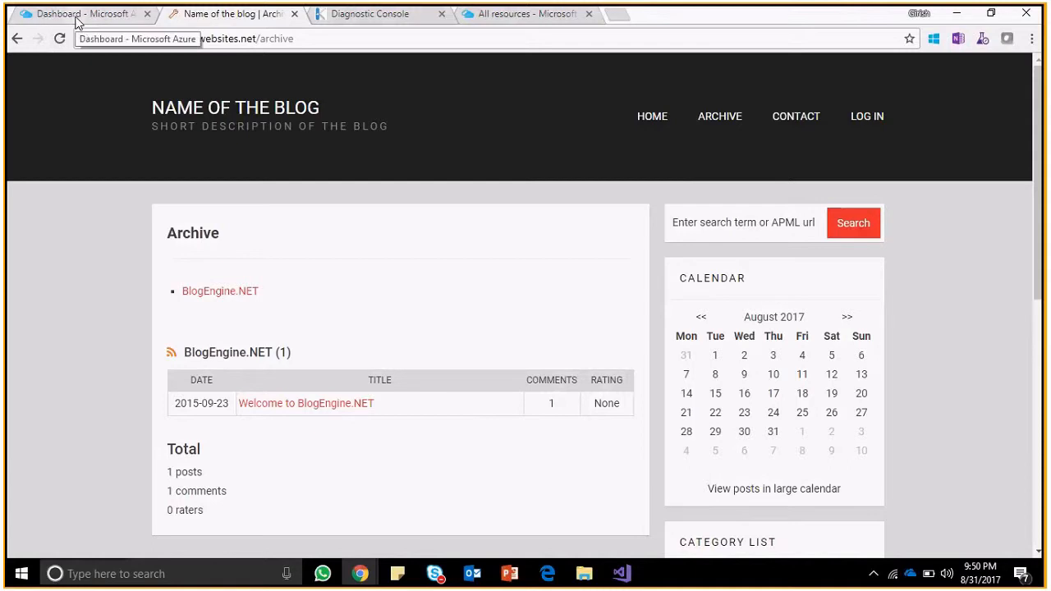
left_click(77, 22)
left_click(197, 19)
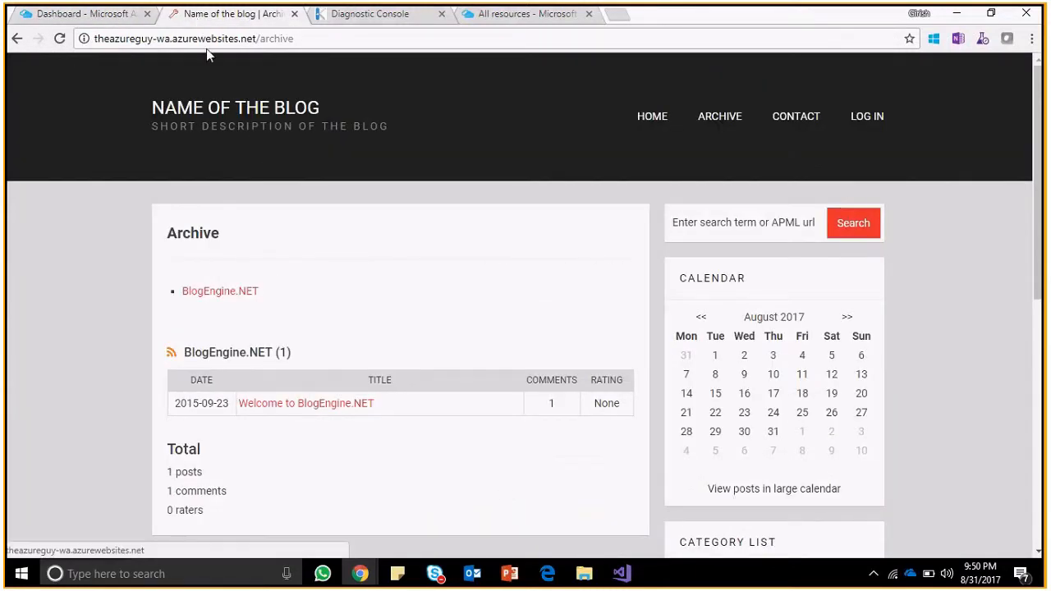
left_click(105, 18)
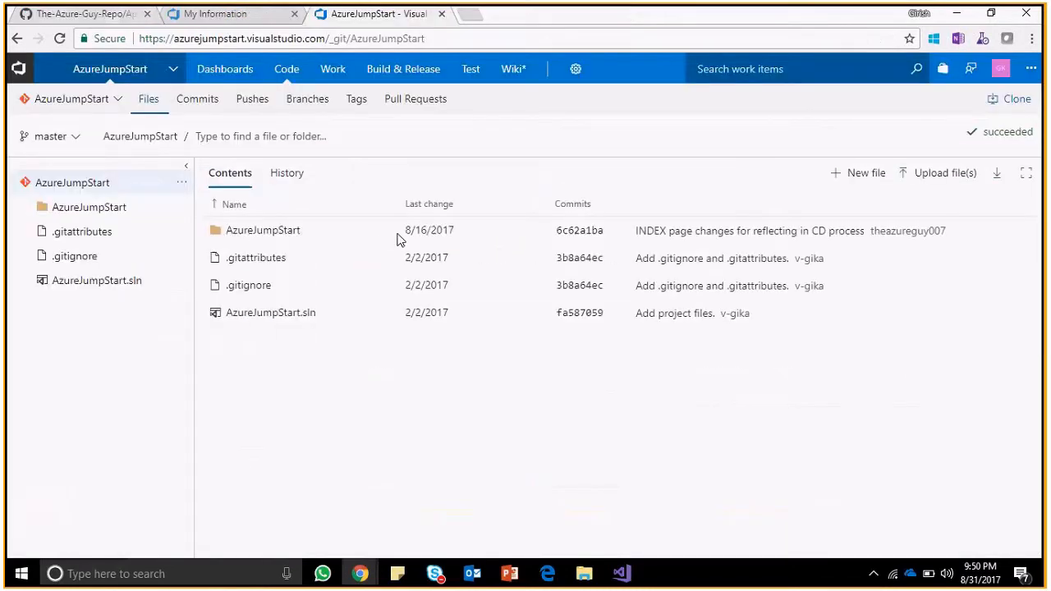
Review the original line 6 heading and modified line 7 heading in Index.cshtml.
left_click(621, 573)
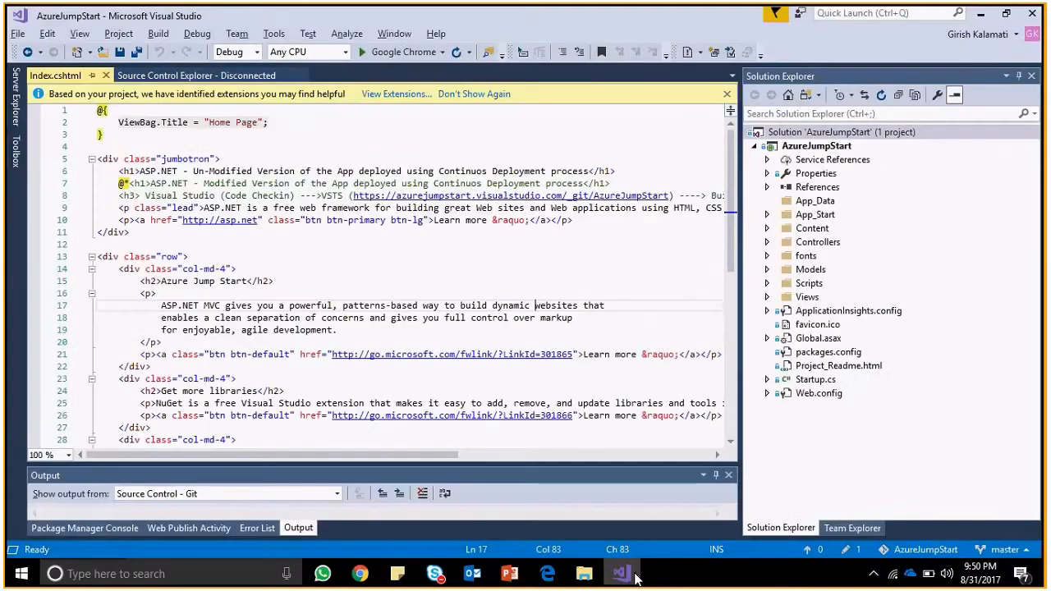
left_click(139, 171)
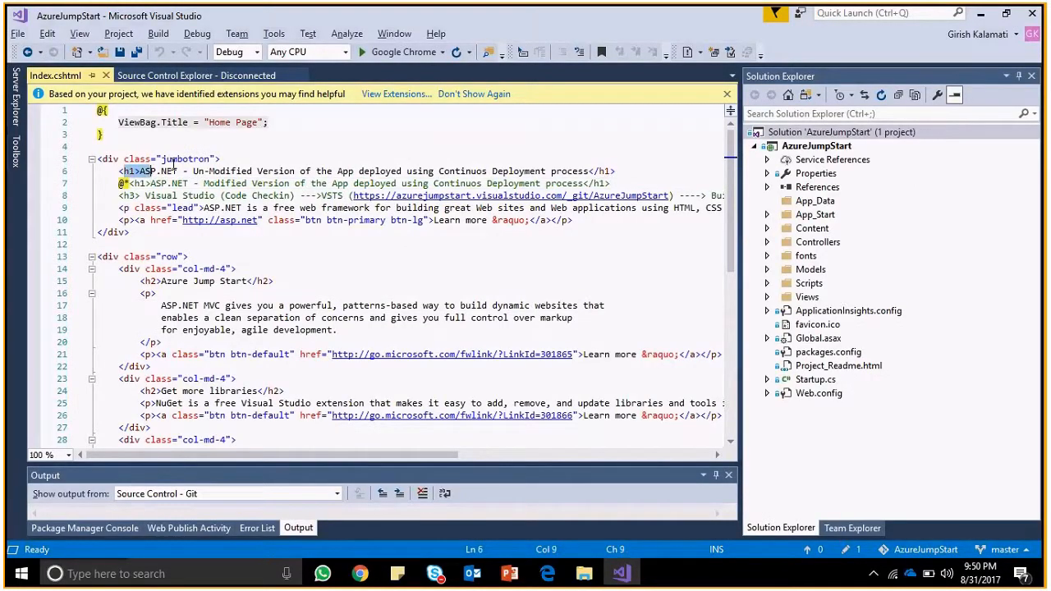
left_click(427, 183)
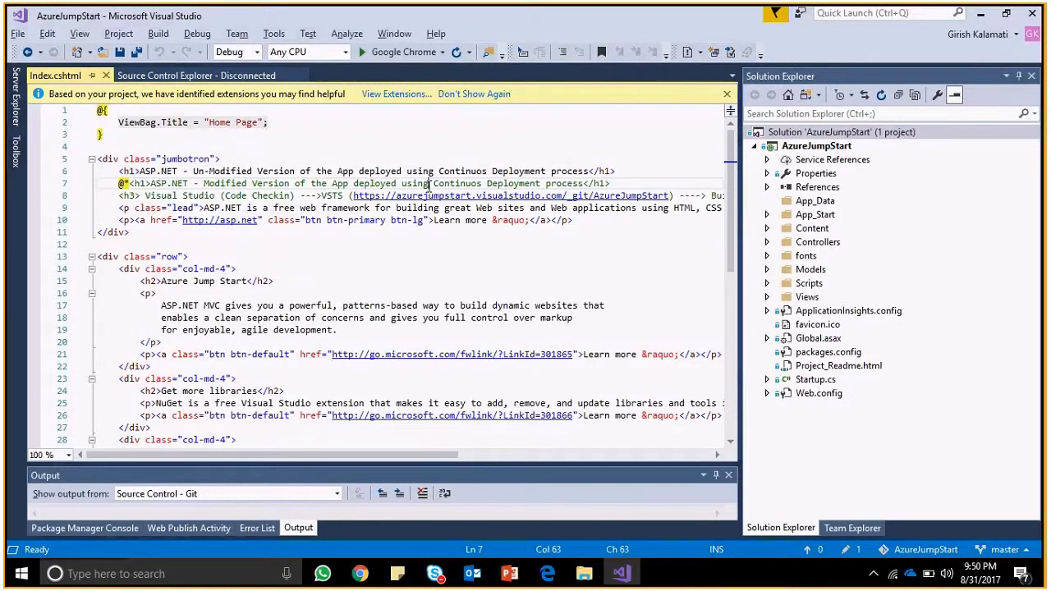
Start a commit of the solution with message 'Added a line in the Index.cshtml'.
right_click(842, 135)
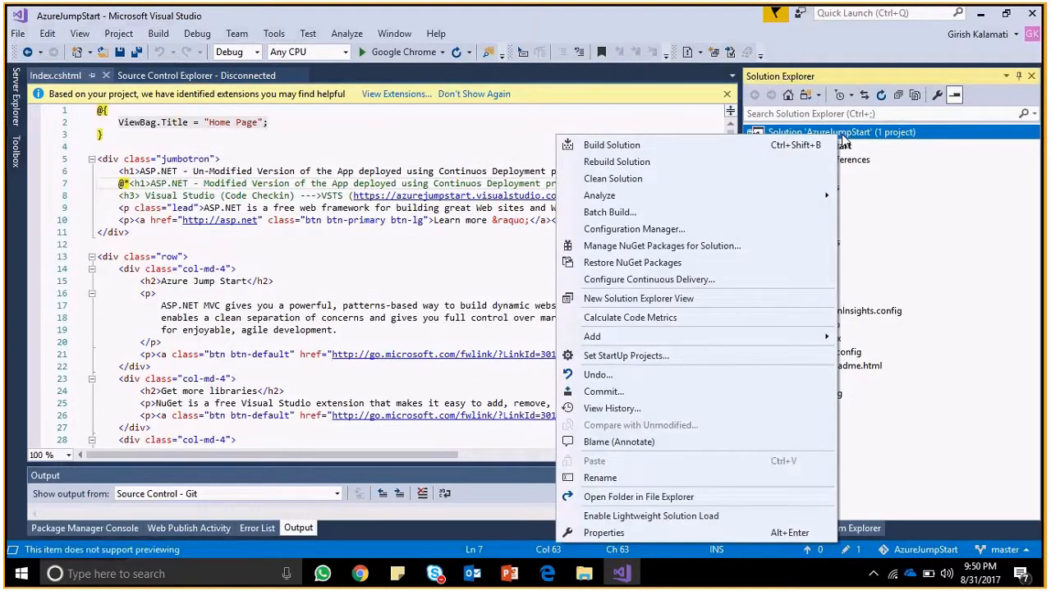
left_click(659, 394)
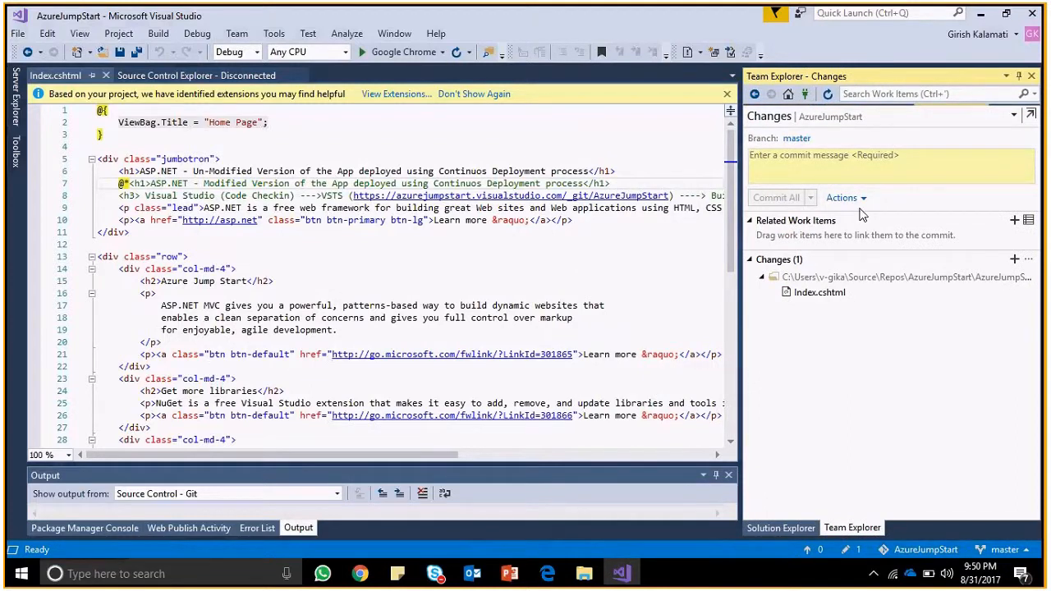
left_click(821, 164)
type("Added")
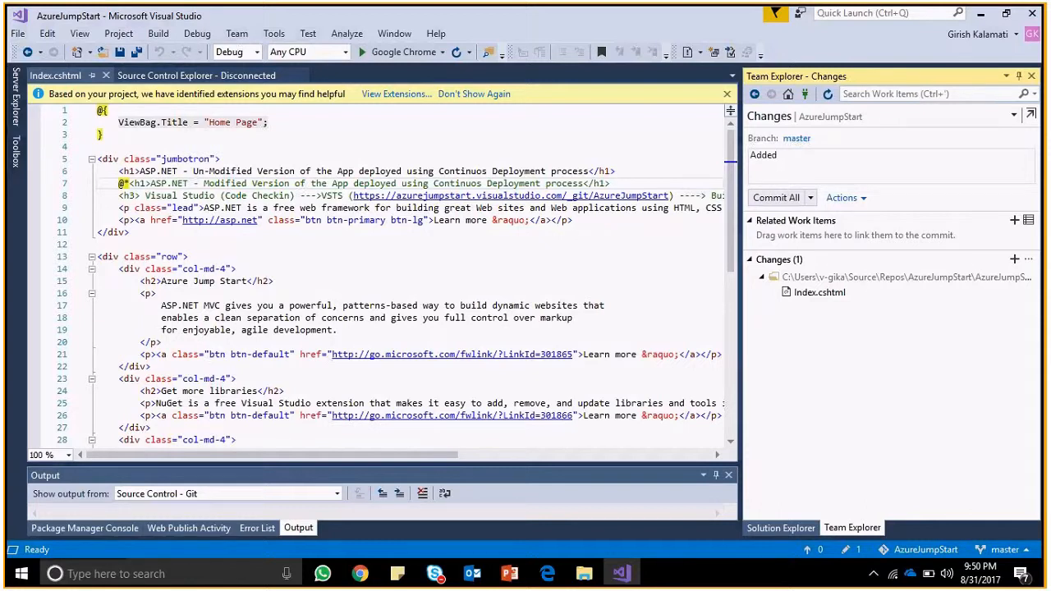
type("a line in the Index.cshtml")
Commit All and Push the Index.cshtml change to origin/master, then return to Chrome.
left_click(810, 198)
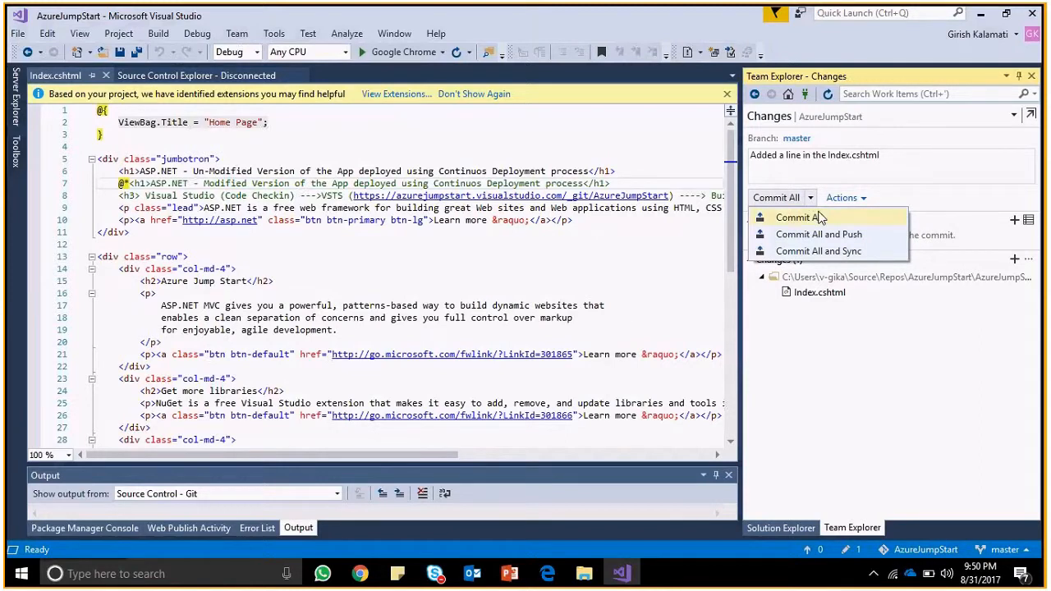
left_click(834, 220)
left_click(834, 237)
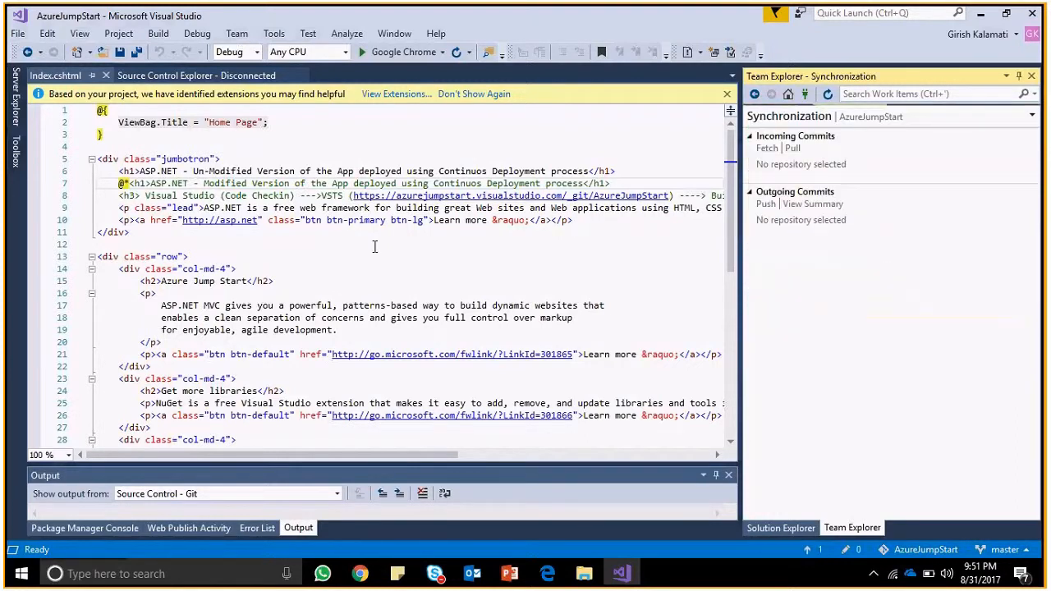
key("alt+Tab")
key("alt+Tab")
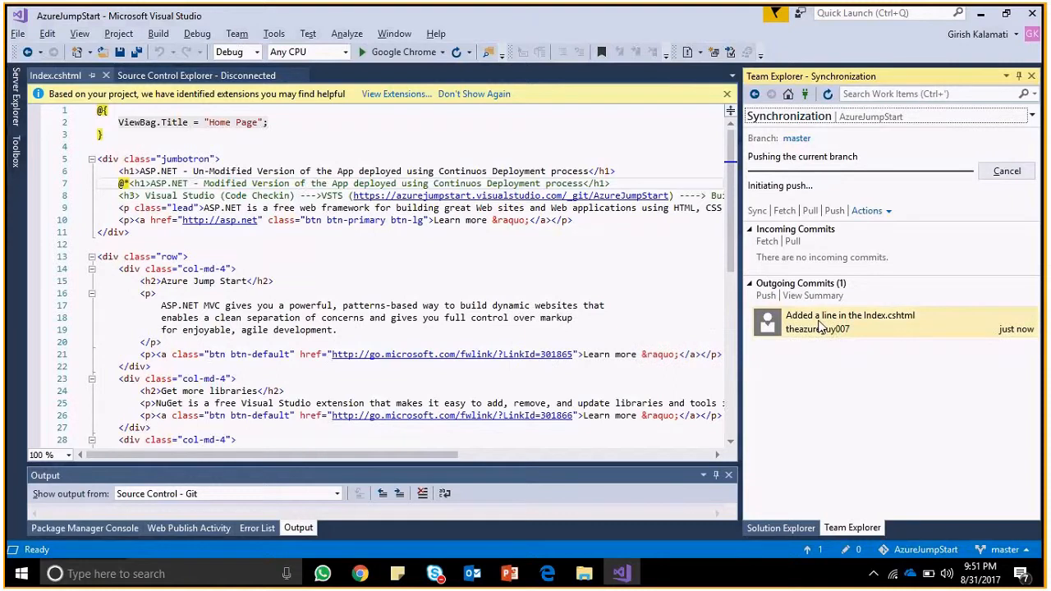
mouse_move(849, 328)
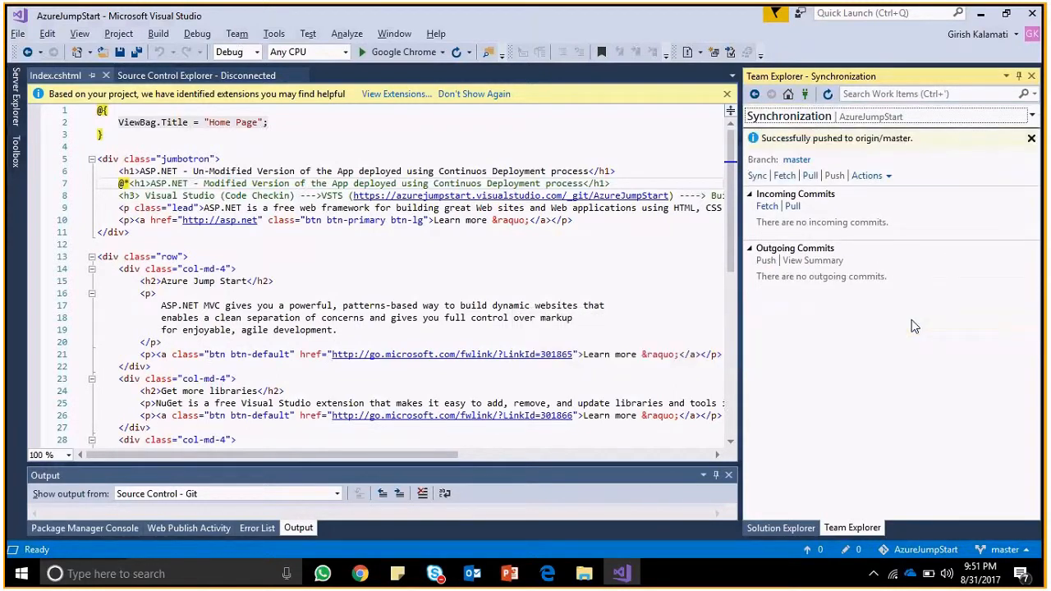
key("alt+Tab")
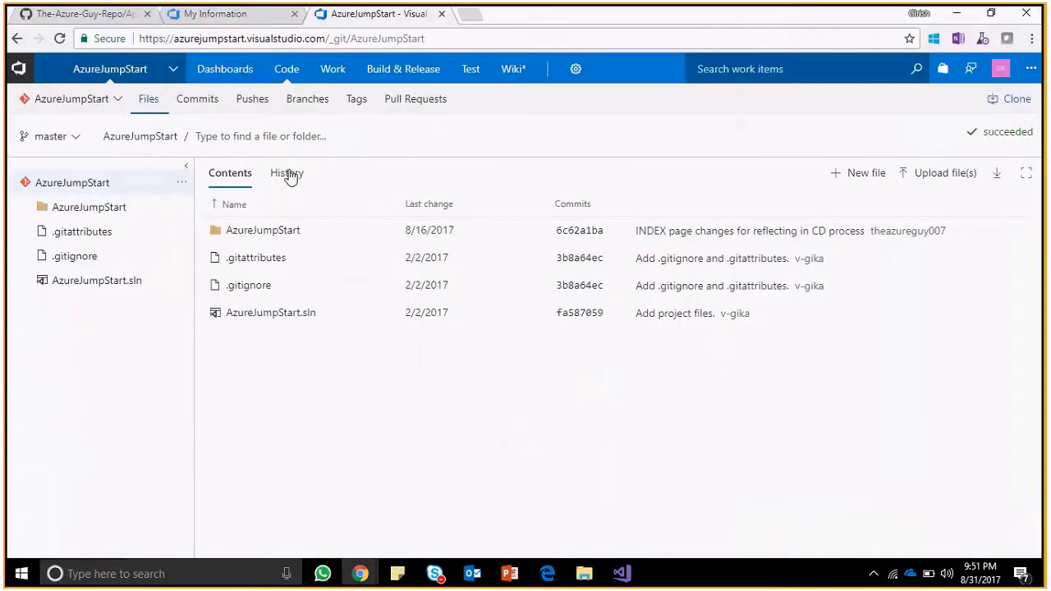
Reload AzureJumpStart and open Views/Home/Index.cshtml, selecting the heading code on lines 6-8.
left_click(59, 38)
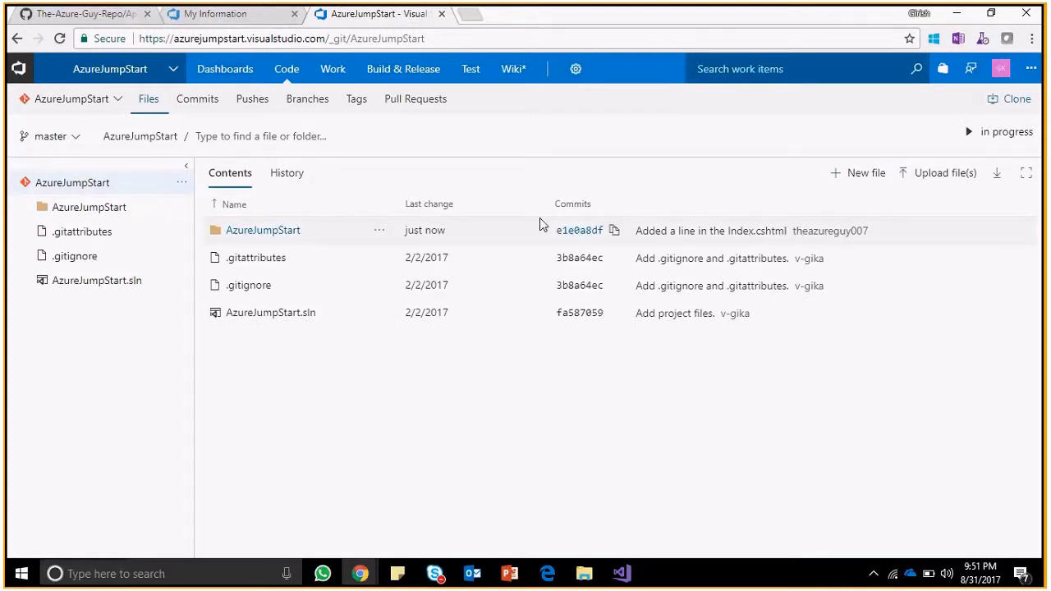
left_click(276, 230)
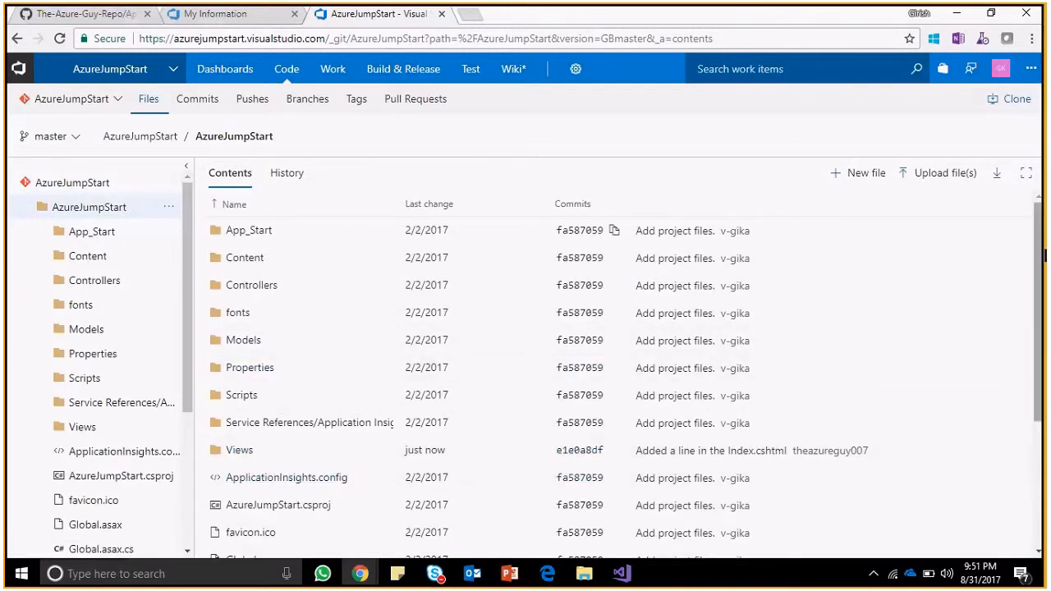
scroll(1042, 257, "down", 3)
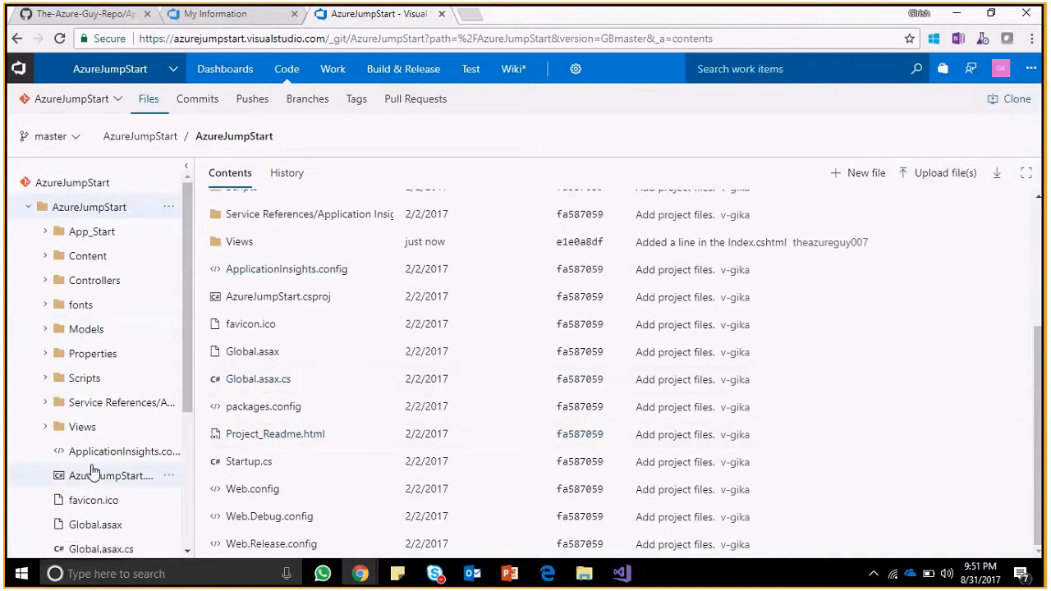
left_click(49, 428)
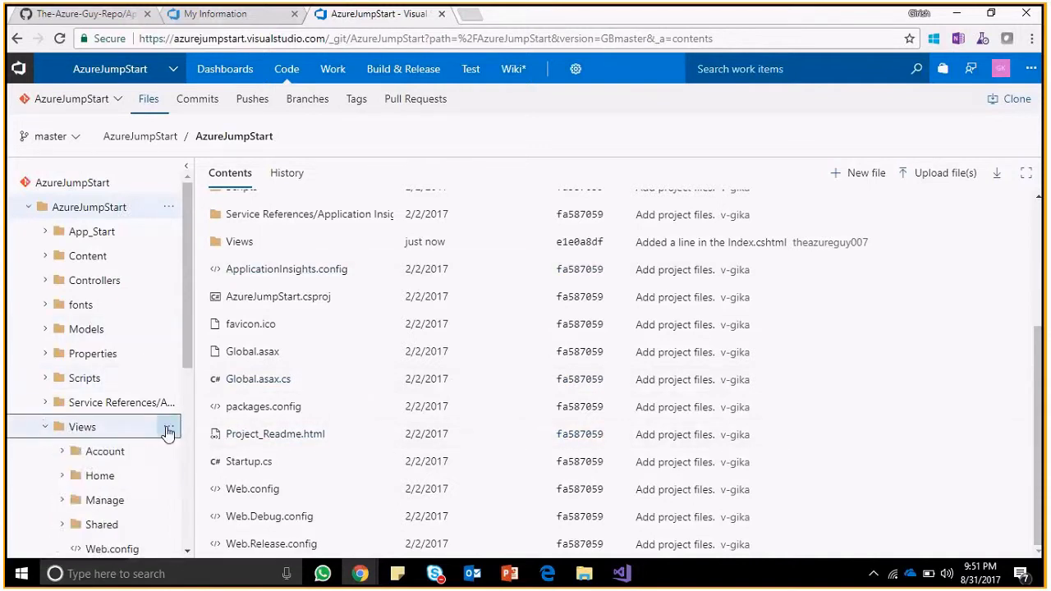
left_click(89, 483)
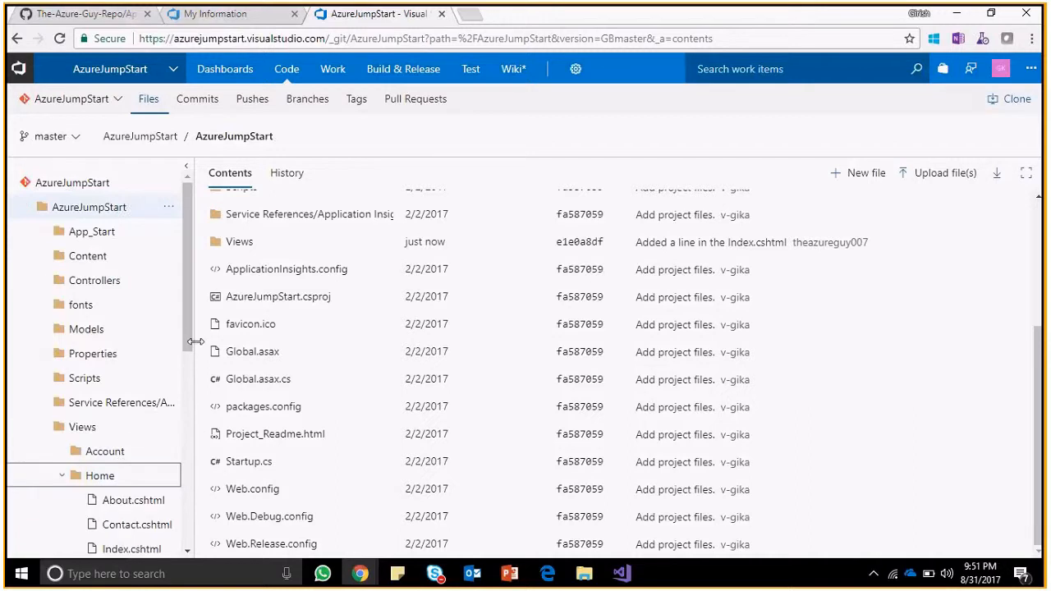
scroll(192, 343, "down", 3)
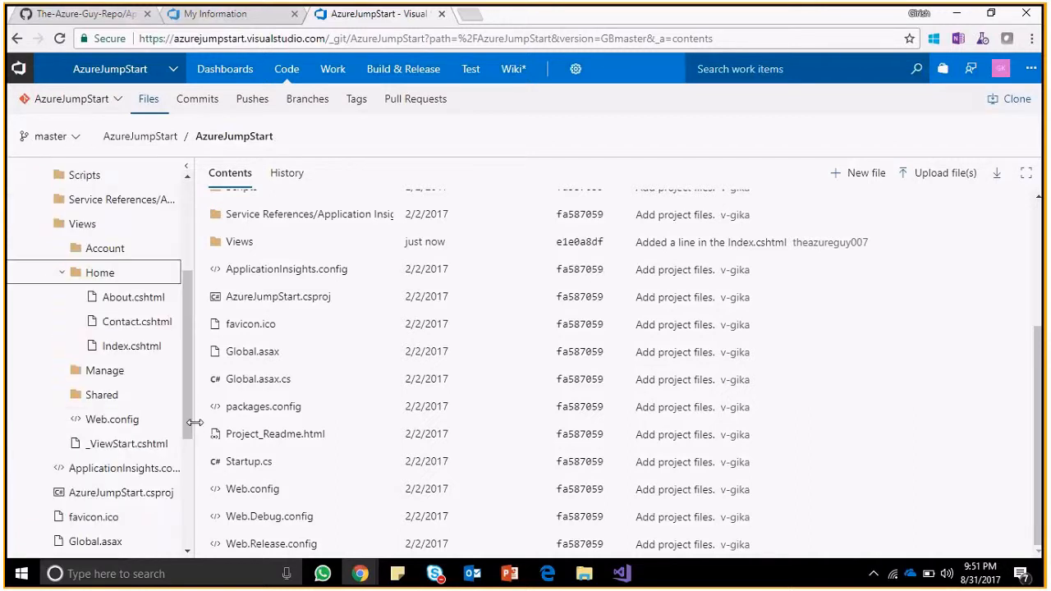
left_click(146, 345)
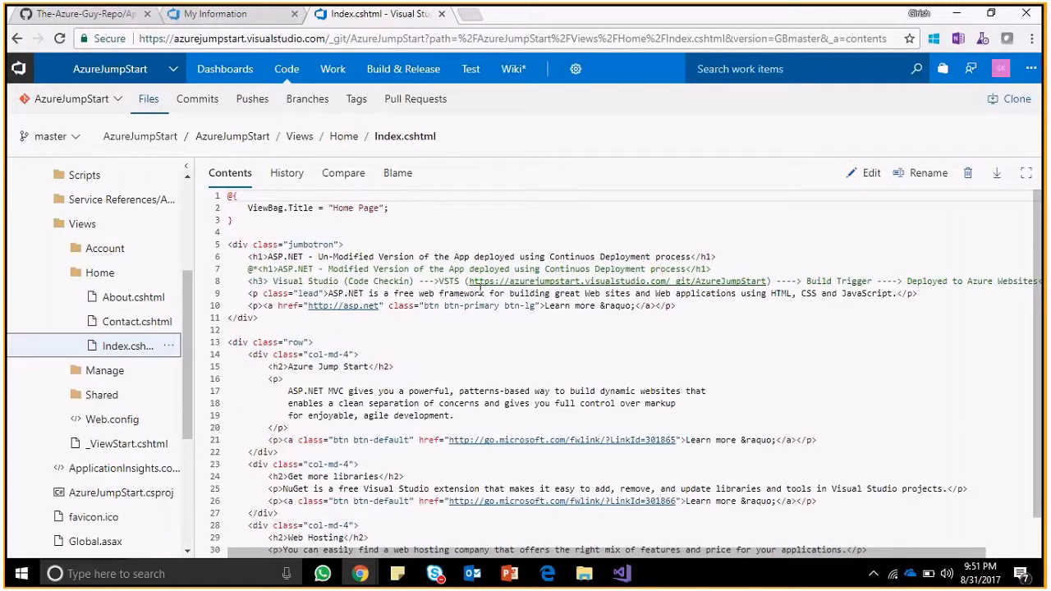
left_click_drag(267, 257, 379, 282)
key("alt+Tab")
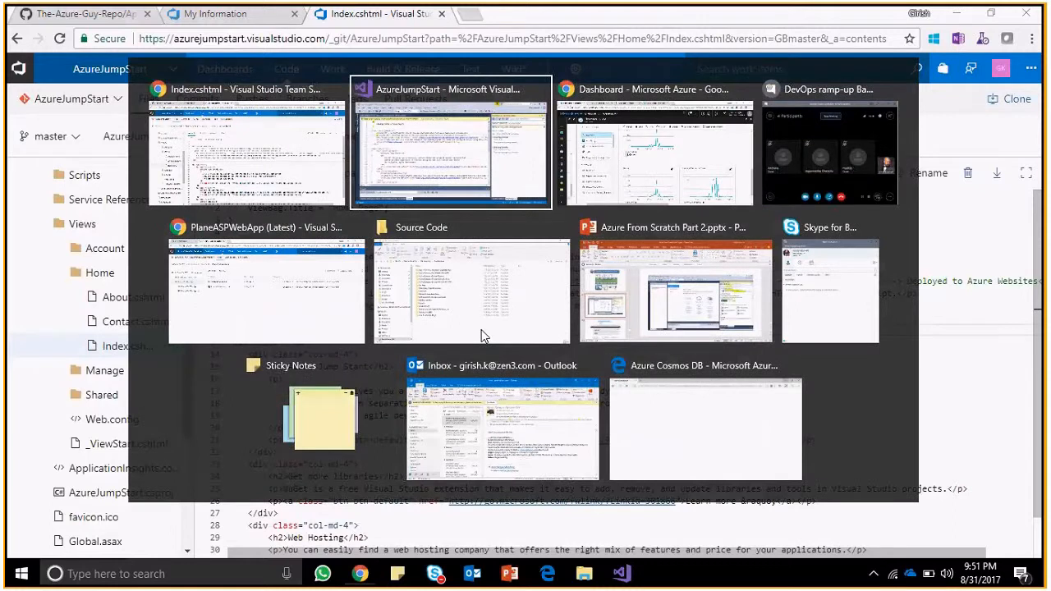
Browse TheAzureGuy-WA's live site in a new tab, checking it repeatedly while it loads.
key("alt+Tab")
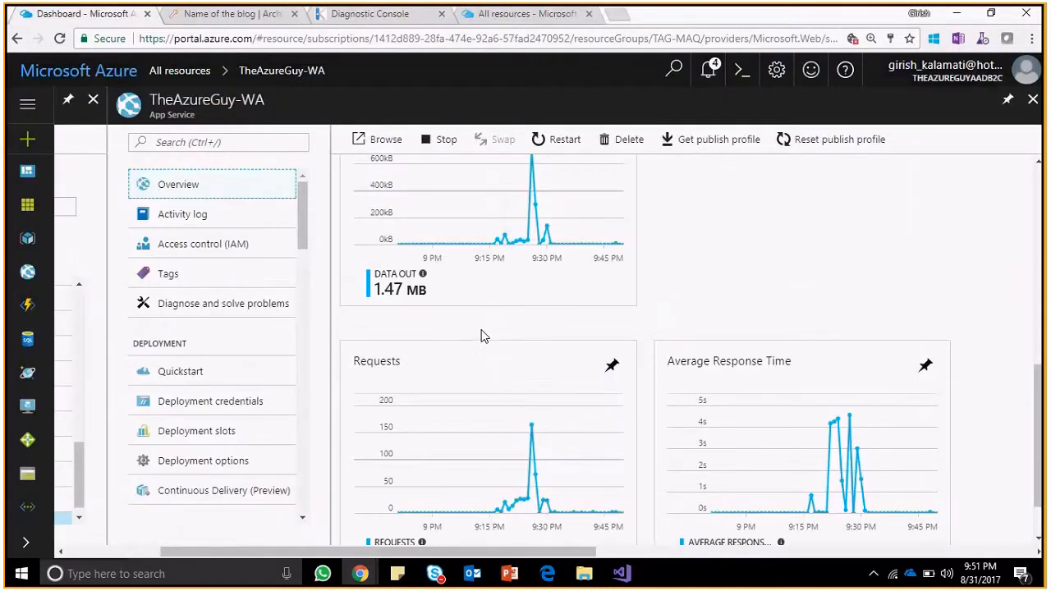
left_click(374, 142)
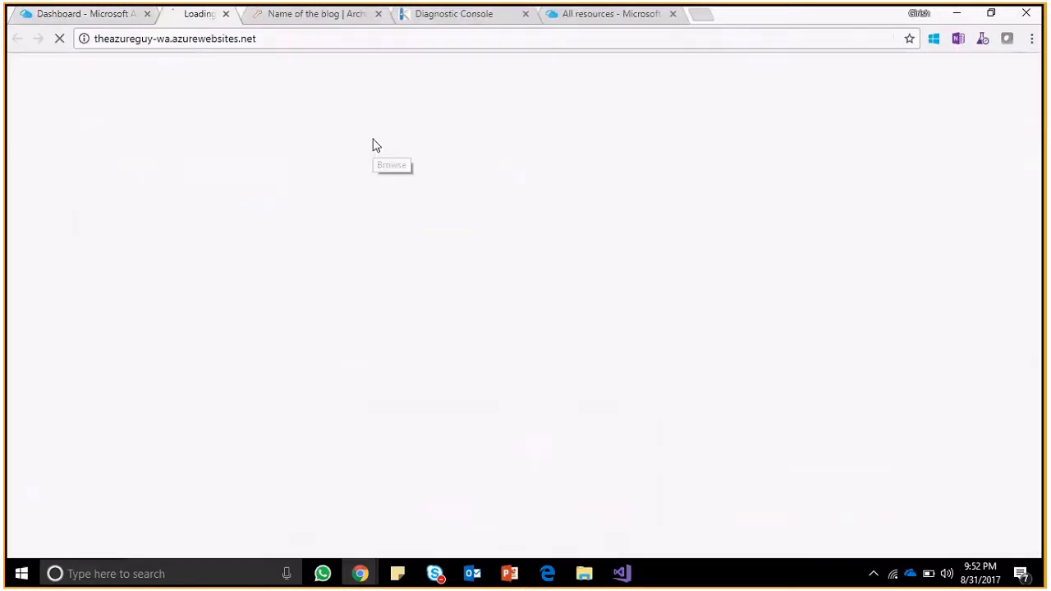
left_click(111, 16)
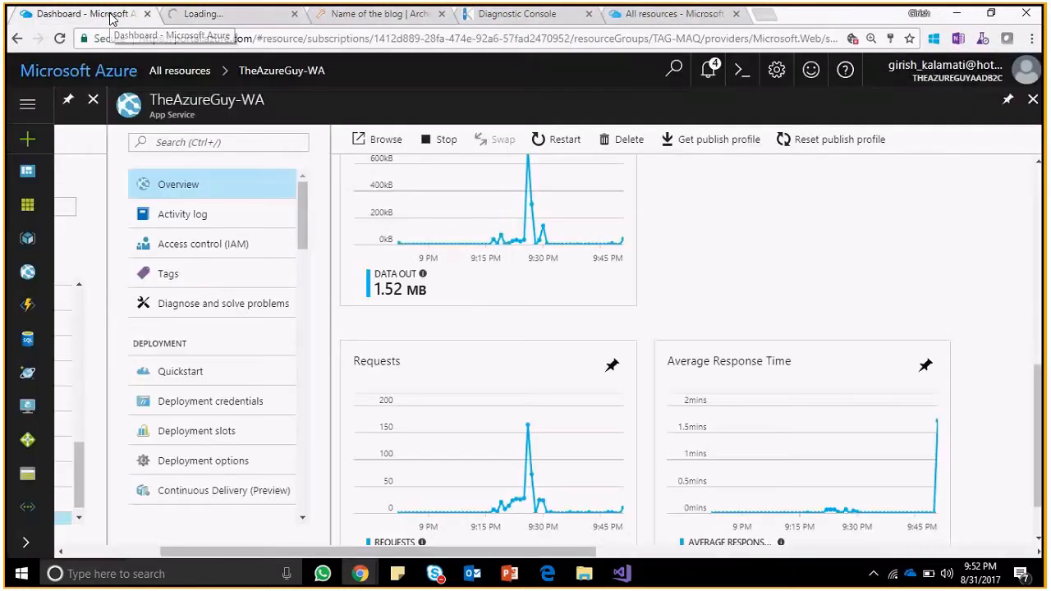
left_click(196, 15)
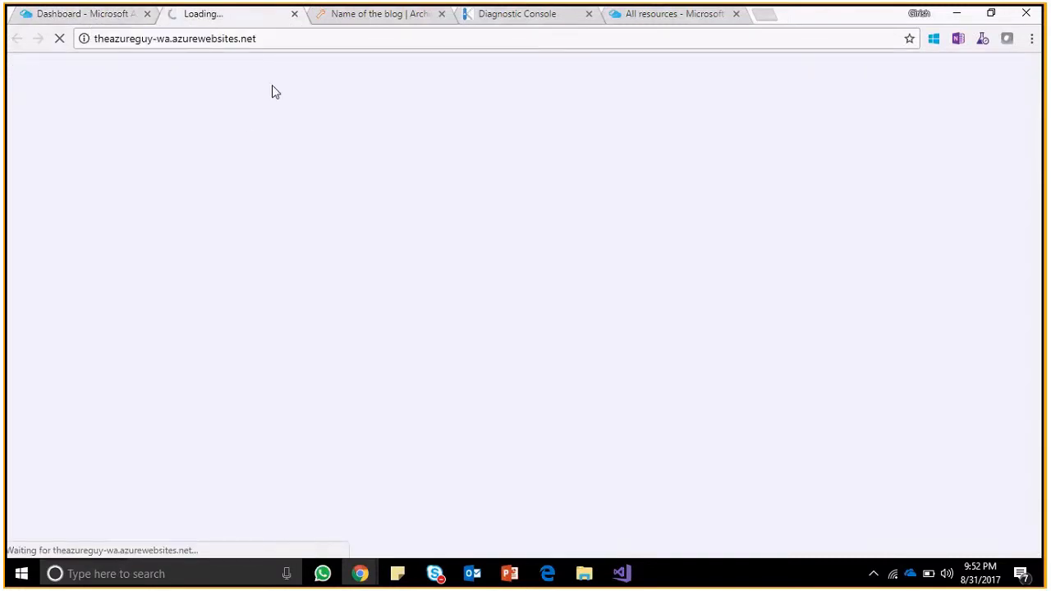
left_click(347, 20)
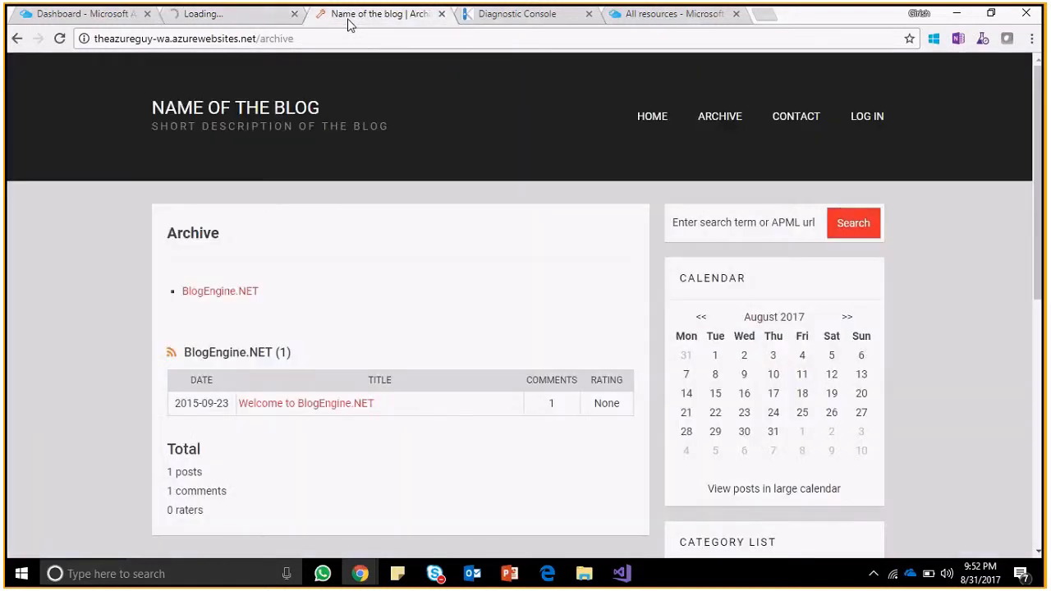
left_click(242, 20)
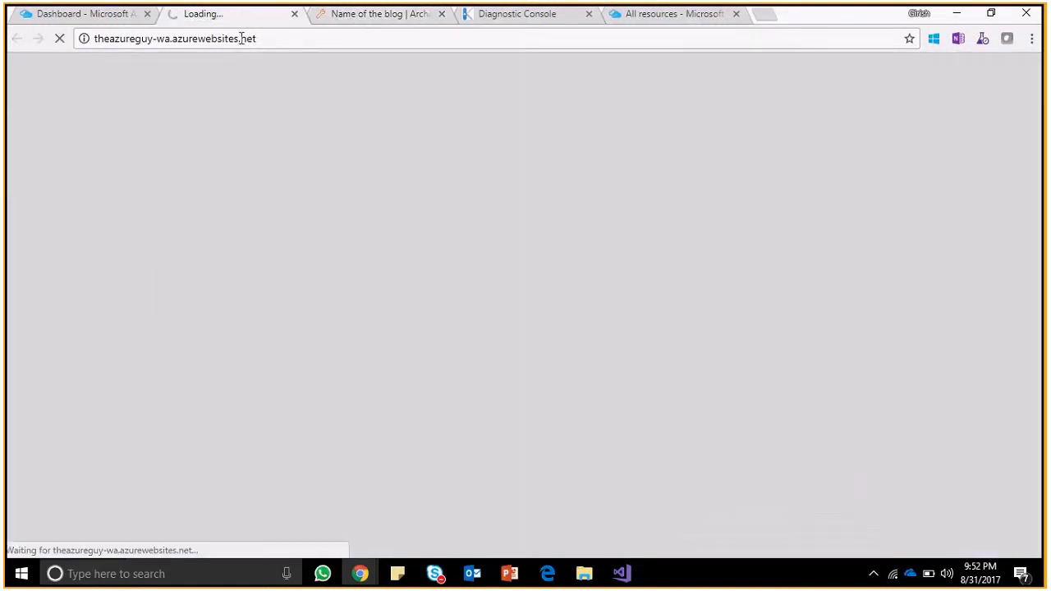
left_click(373, 21)
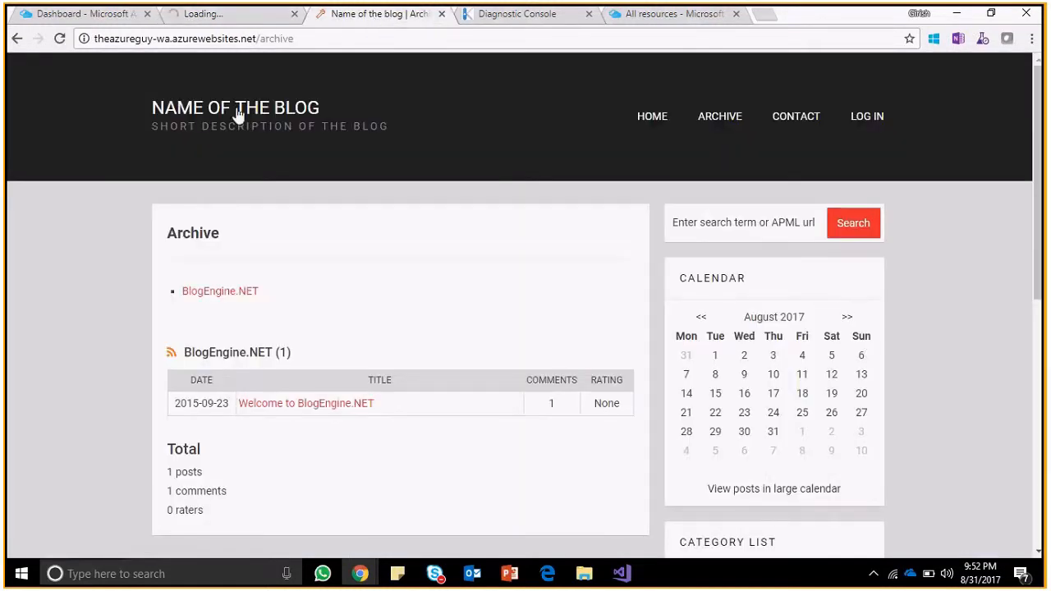
left_click(244, 20)
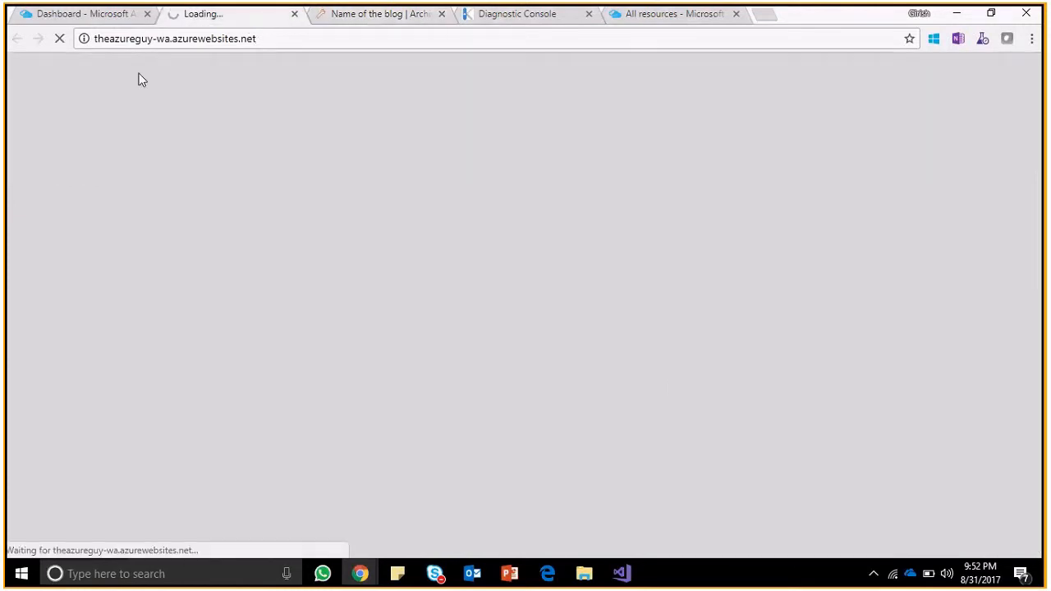
left_click(90, 23)
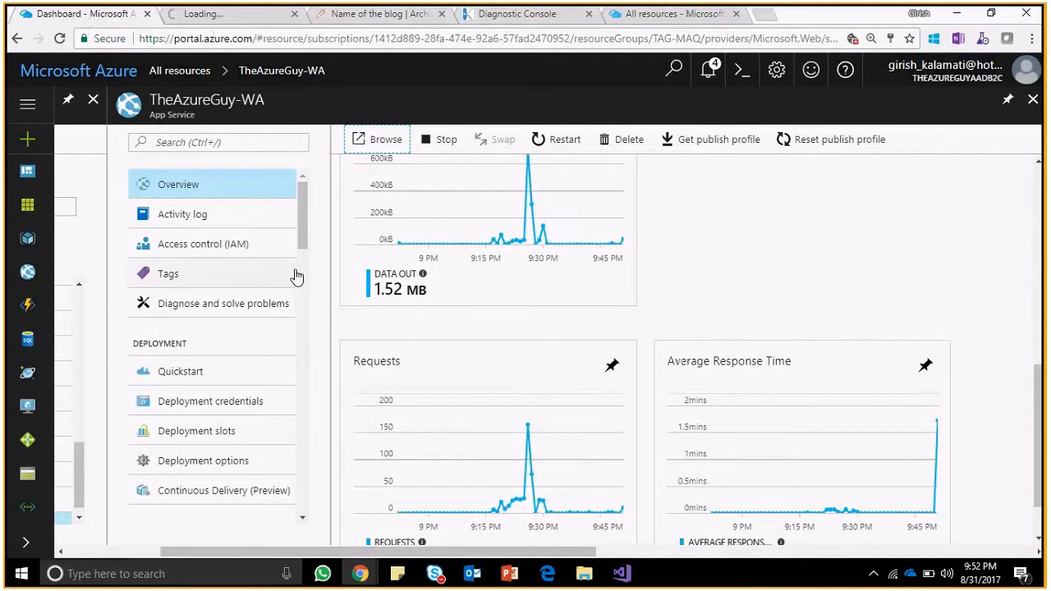
scroll(296, 277, "down", 2)
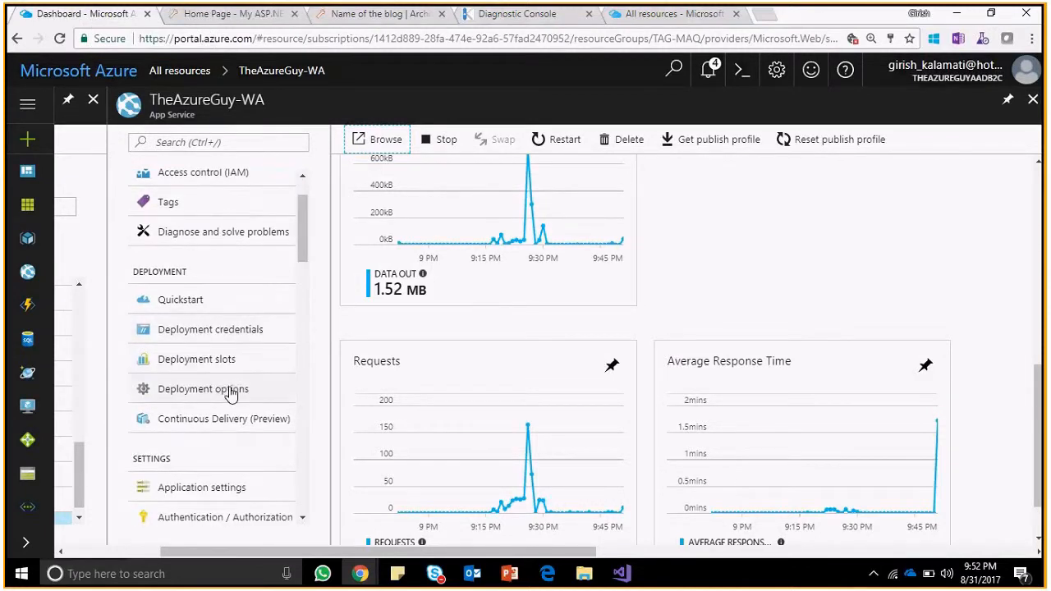
Open TheAzureGuy-WA's deployment history and compare it with the Index.cshtml code in VSTS.
left_click(222, 390)
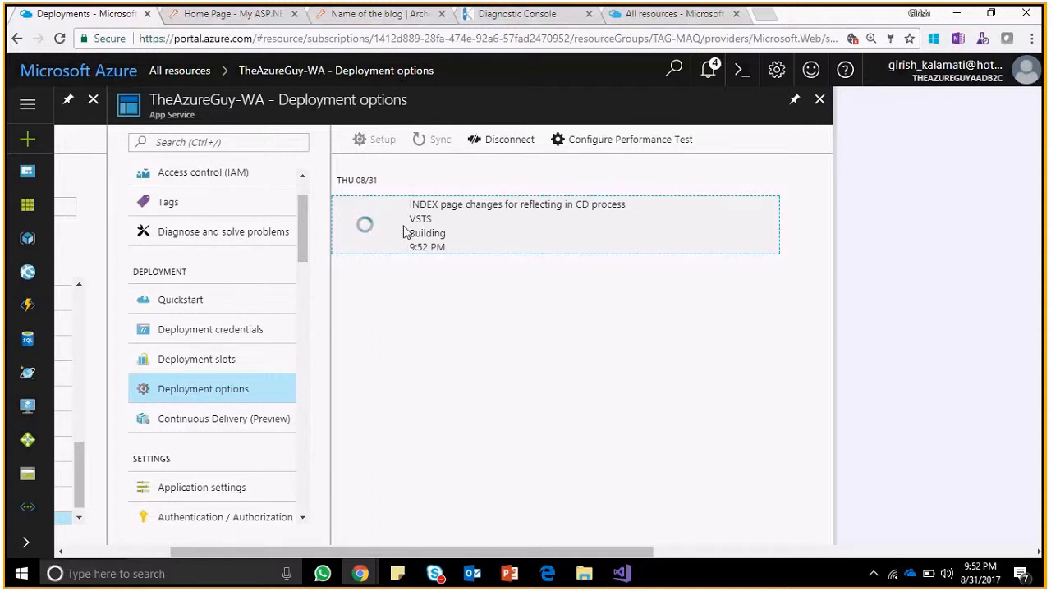
key("alt+Tab")
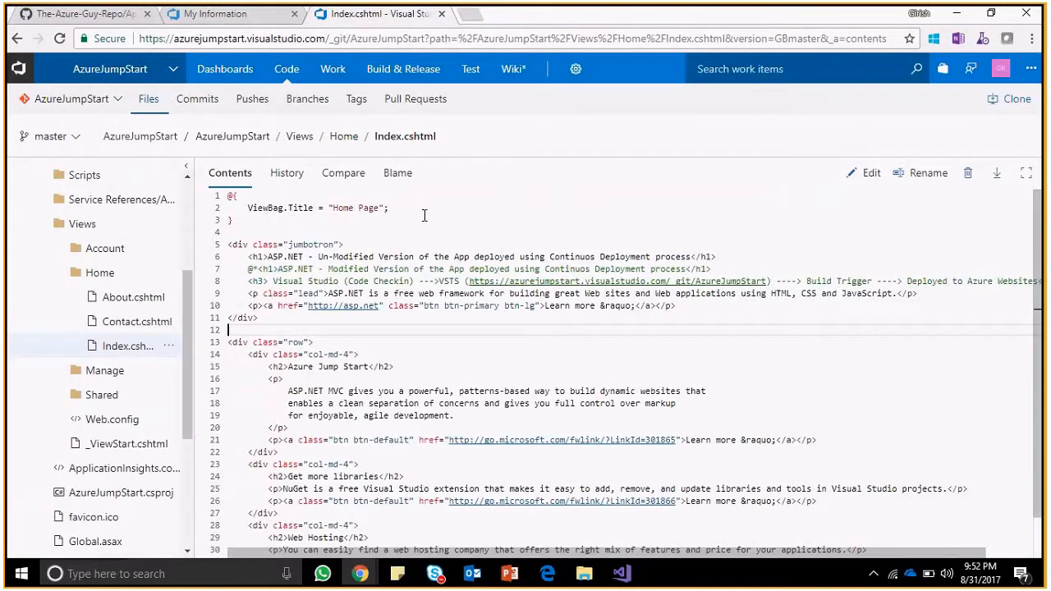
key("alt+Tab")
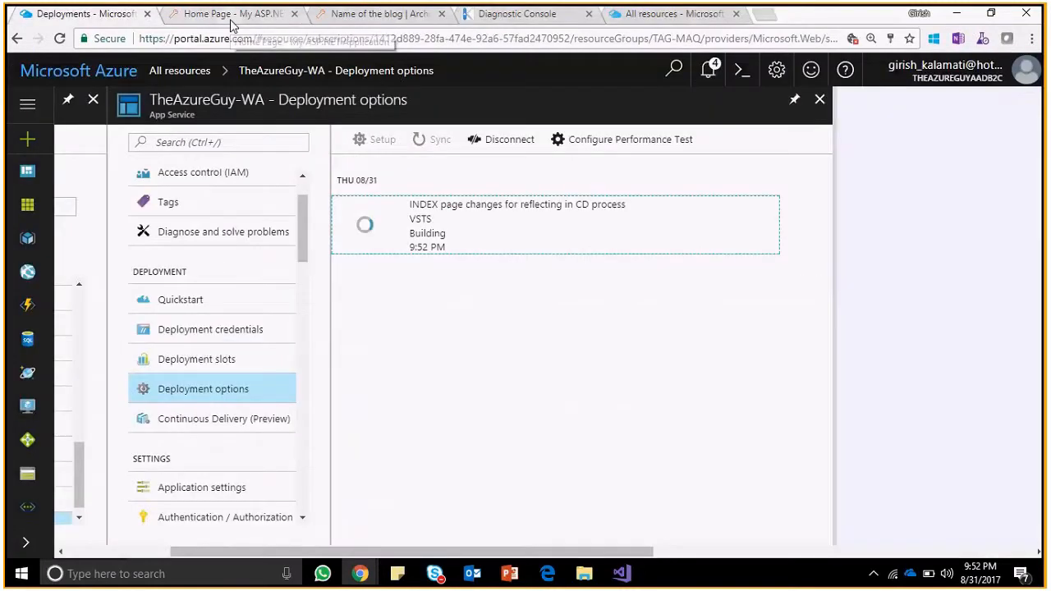
Scroll through the deployed home page, comparing its modified heading with the VSTS code.
left_click(231, 14)
scroll(59, 207, "down", 1)
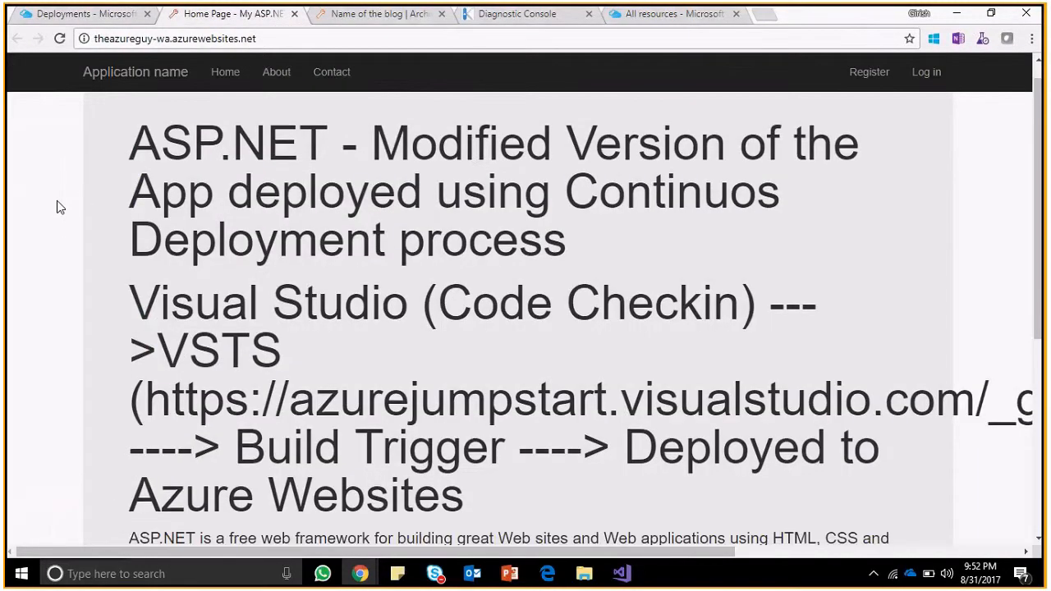
scroll(60, 207, "down", 2)
scroll(60, 207, "up", 1)
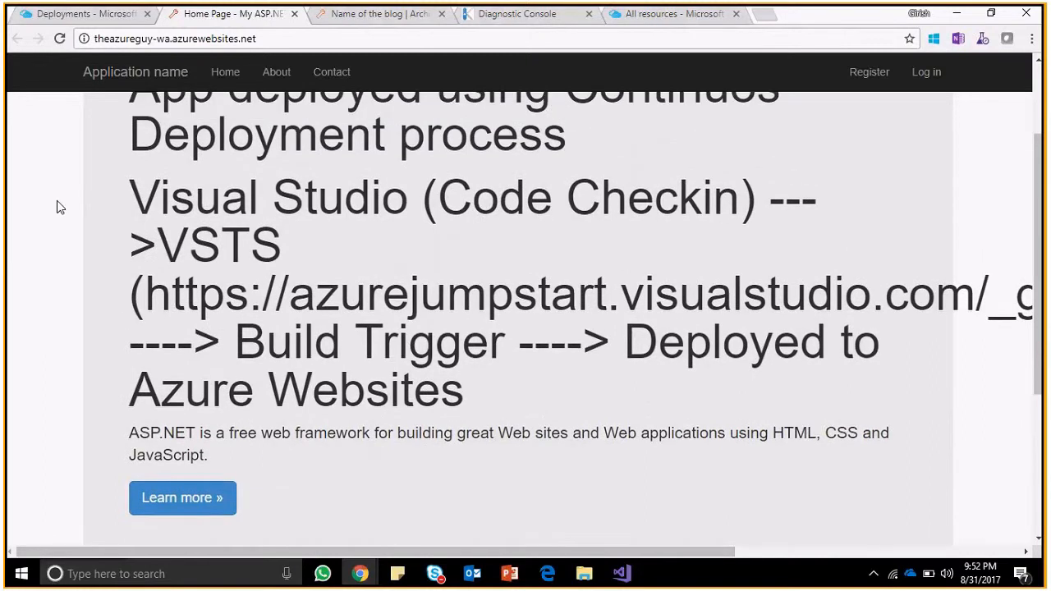
scroll(60, 207, "up", 2)
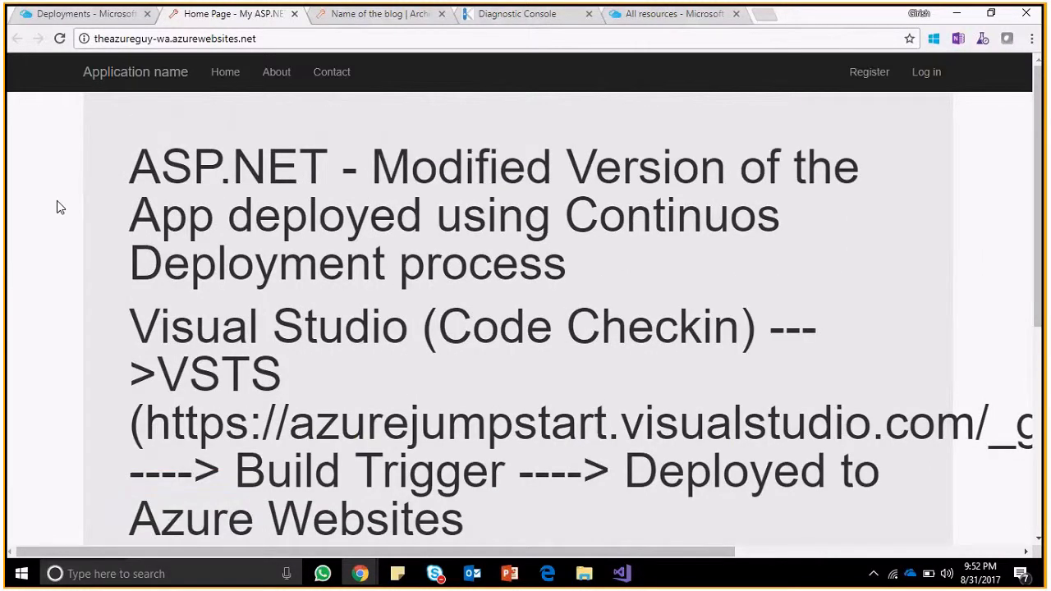
scroll(59, 207, "down", 1)
scroll(59, 207, "down", 3)
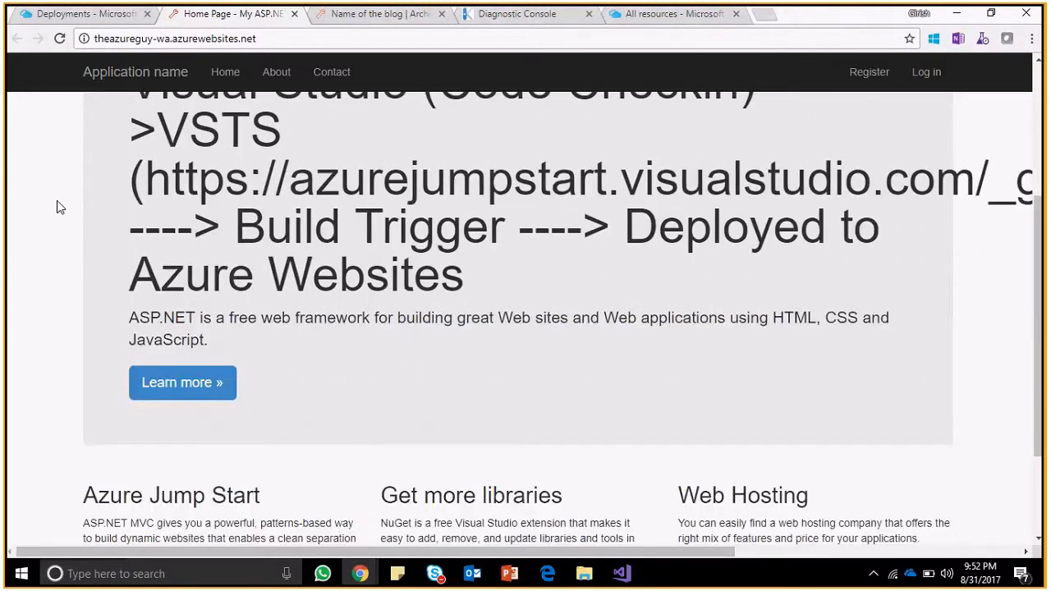
scroll(59, 207, "up", 1)
scroll(56, 207, "up", 2)
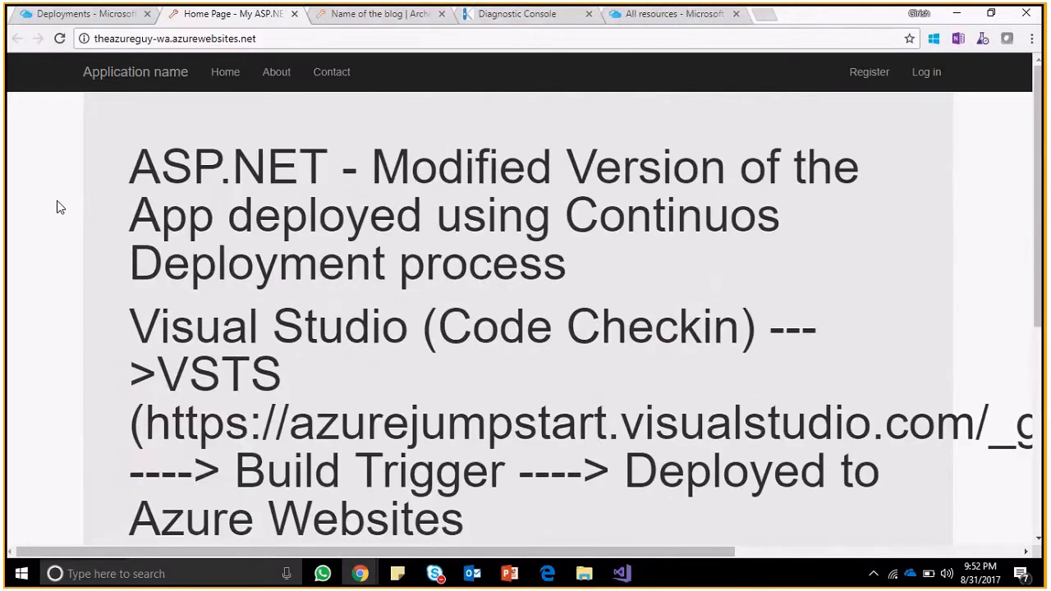
key("alt+Tab")
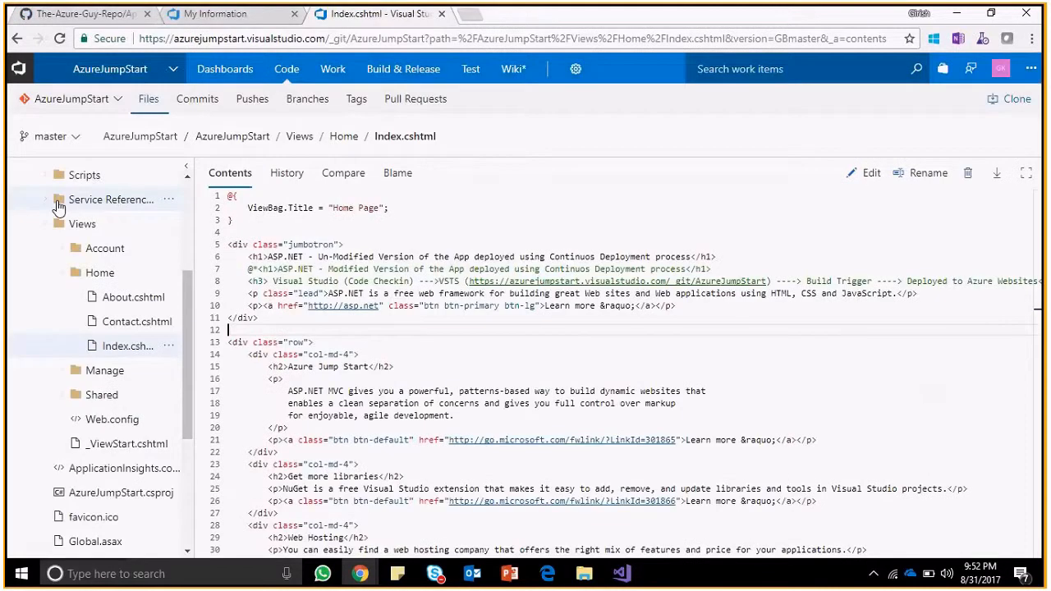
key("alt+Tab")
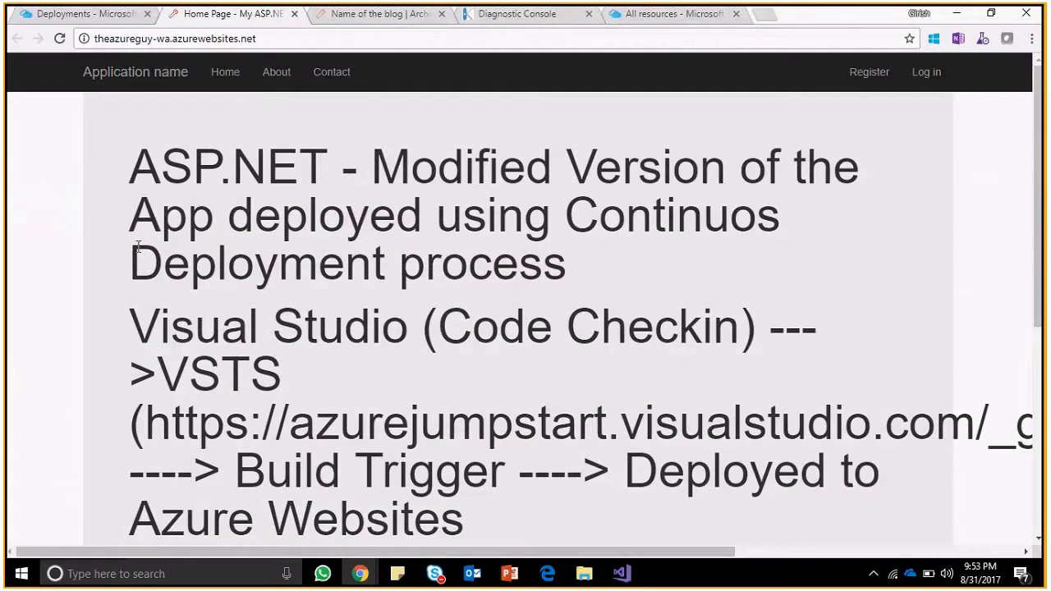
scroll(41, 263, "down", 1)
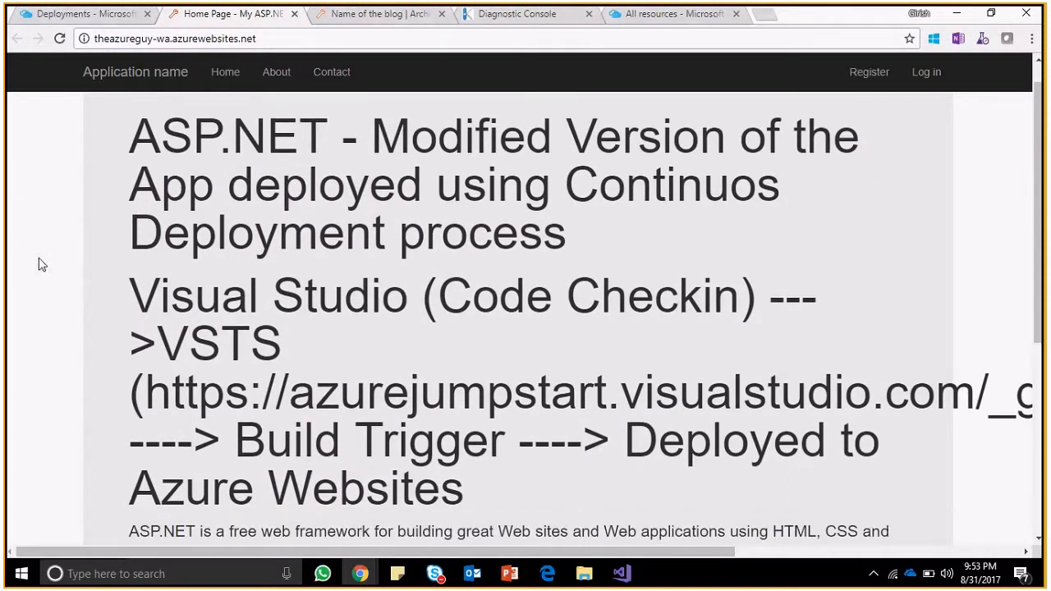
scroll(42, 263, "down", 4)
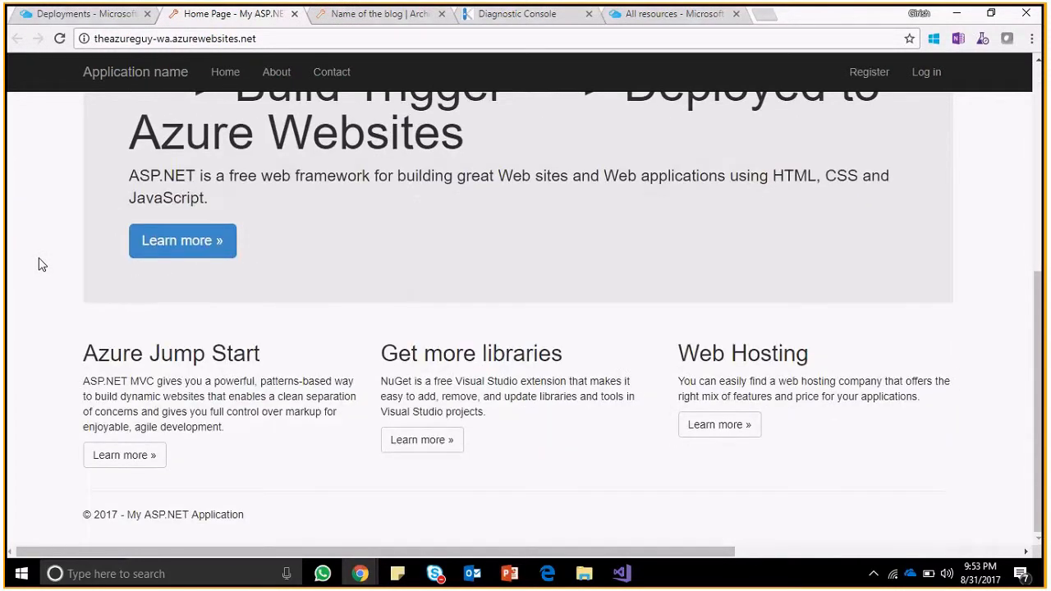
scroll(41, 263, "up", 3)
scroll(42, 264, "up", 2)
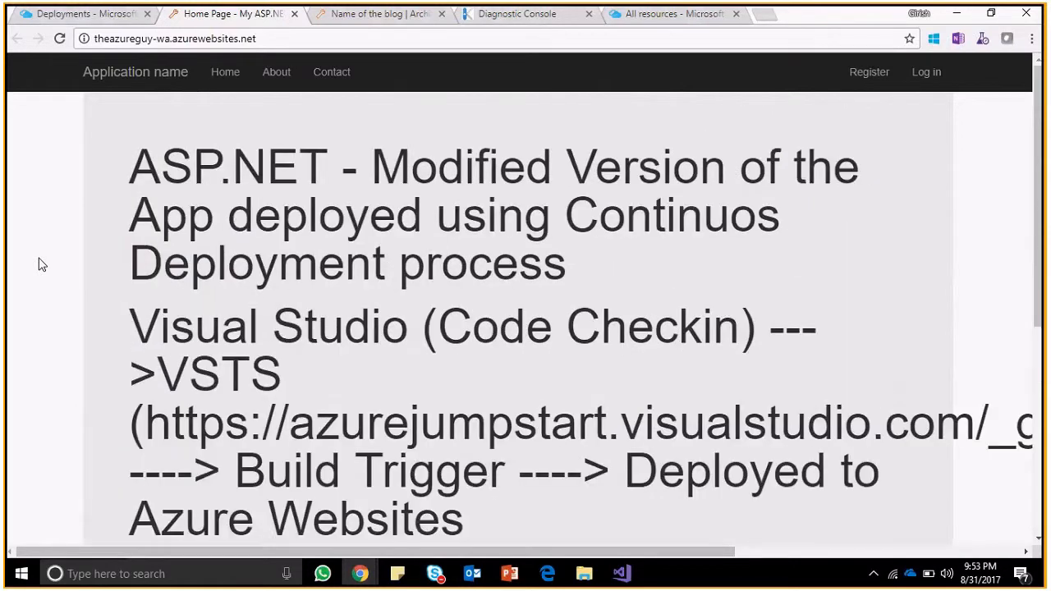
scroll(42, 264, "down", 1)
scroll(42, 264, "down", 4)
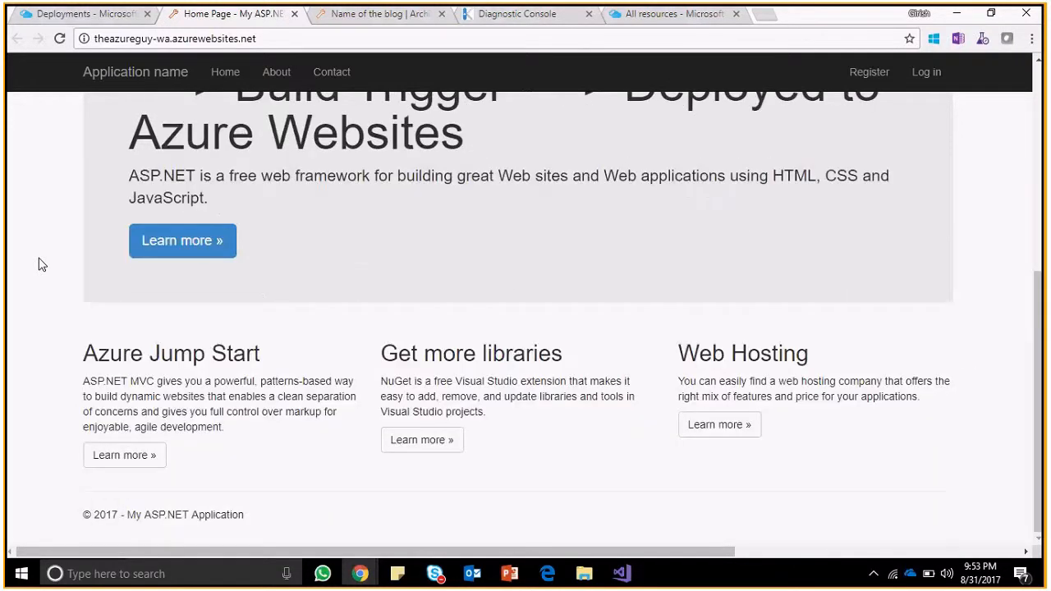
scroll(39, 263, "up", 4)
Glance at the blog archive and Deployment options tabs, then reload the Azure portal page.
left_click(370, 14)
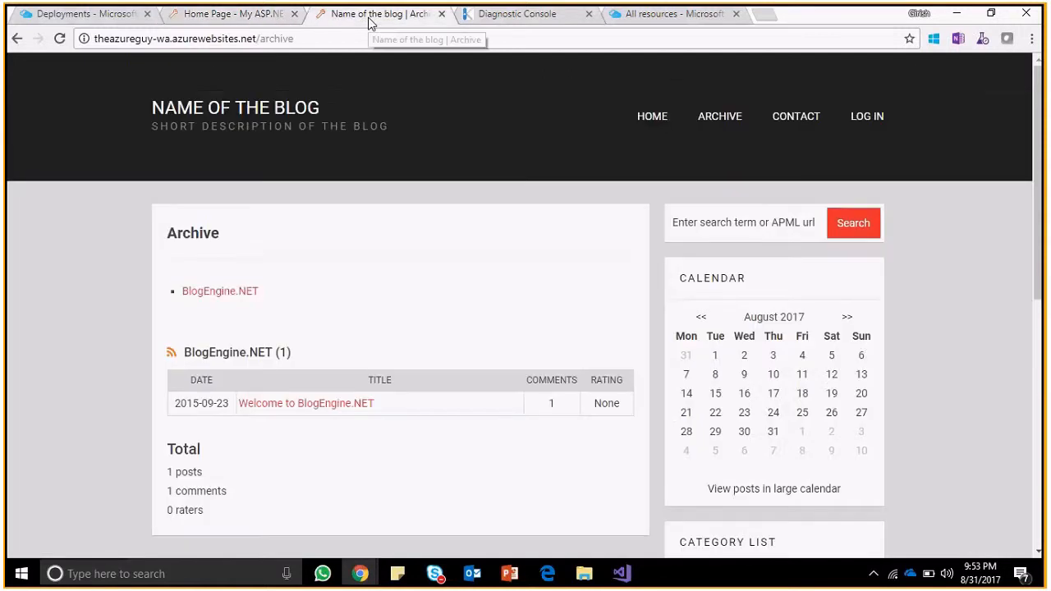
left_click(218, 10)
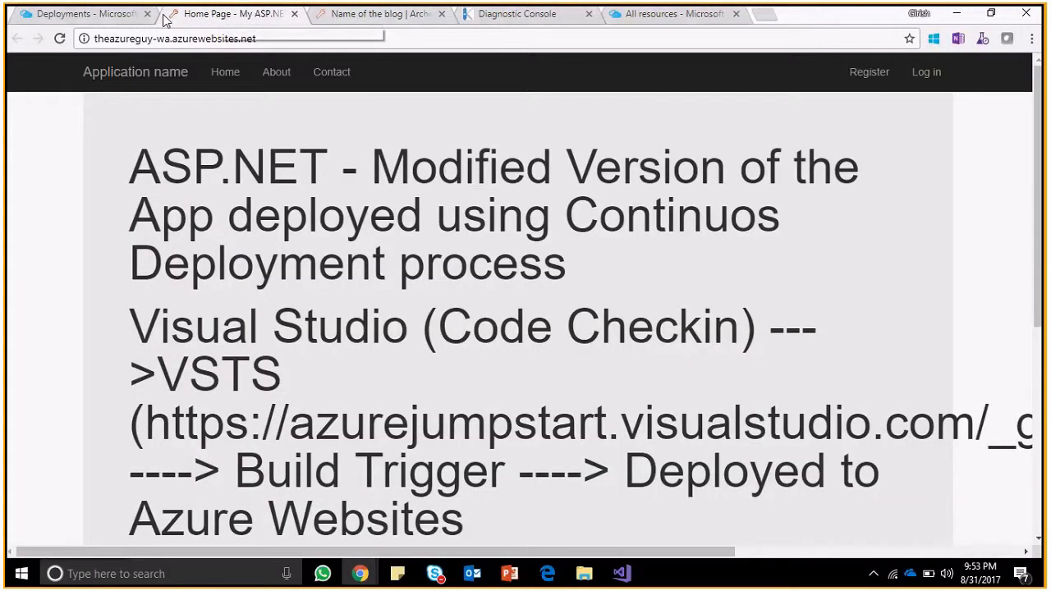
left_click(82, 12)
left_click(172, 14)
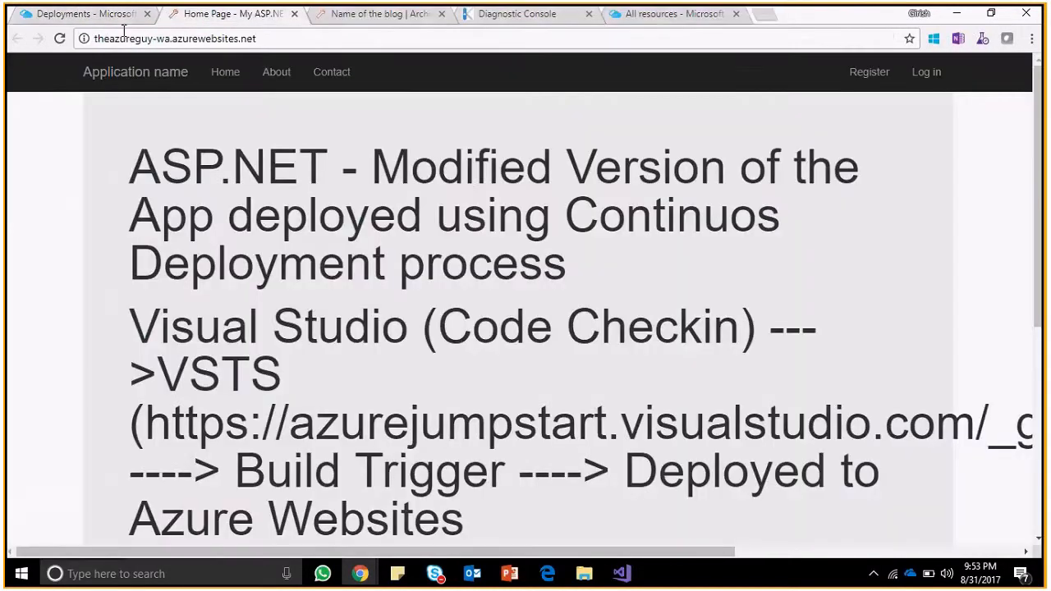
left_click(123, 23)
left_click(60, 39)
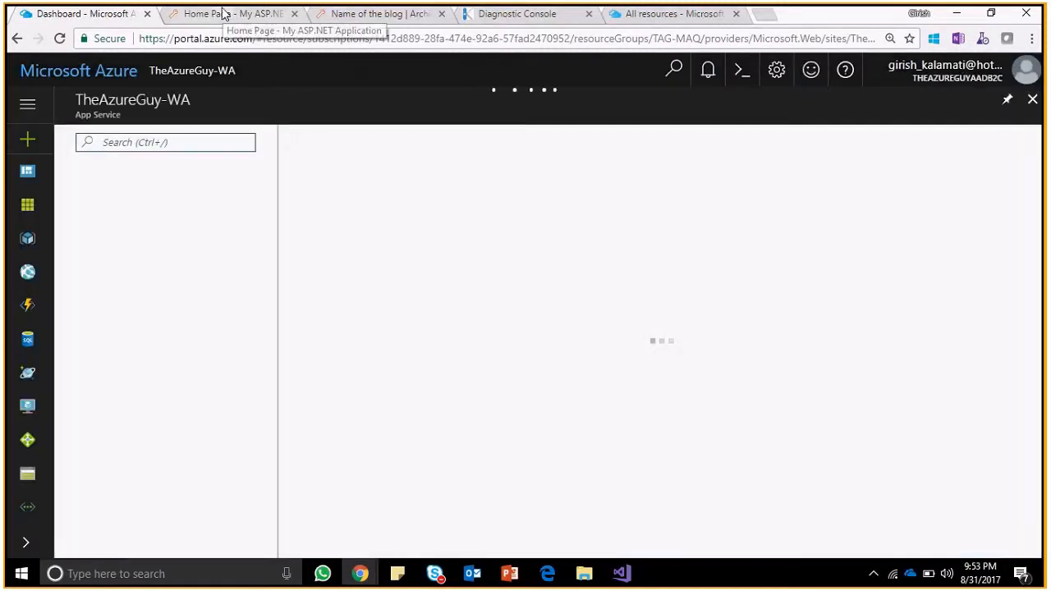
Confirm the 'INDEX page changes for reflecting in CD process' deployment is building, then return to VSTS.
left_click(224, 16)
key("ctrl+shift+Tab")
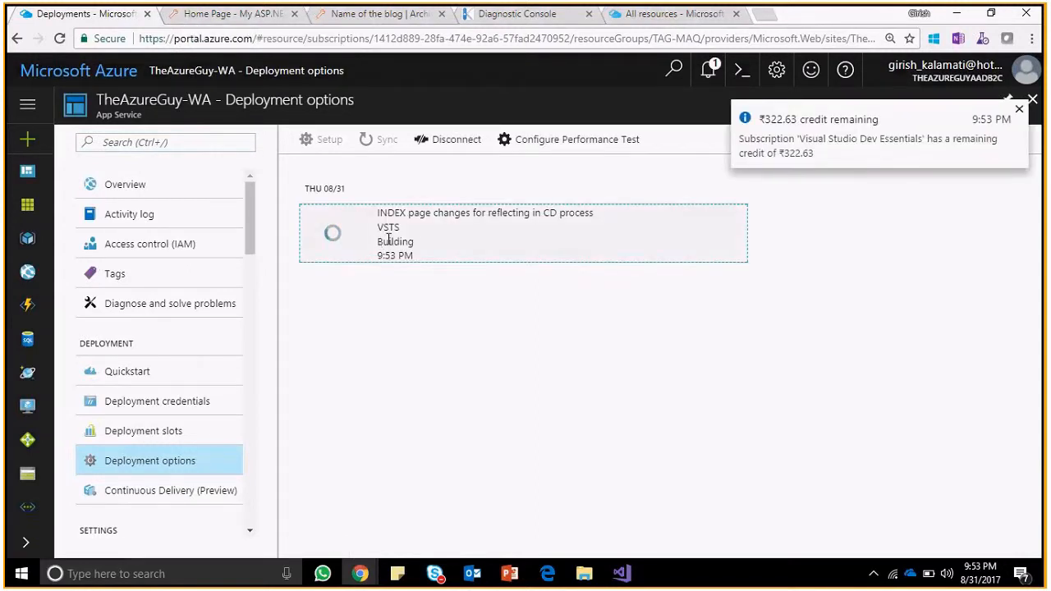
key("alt+Tab")
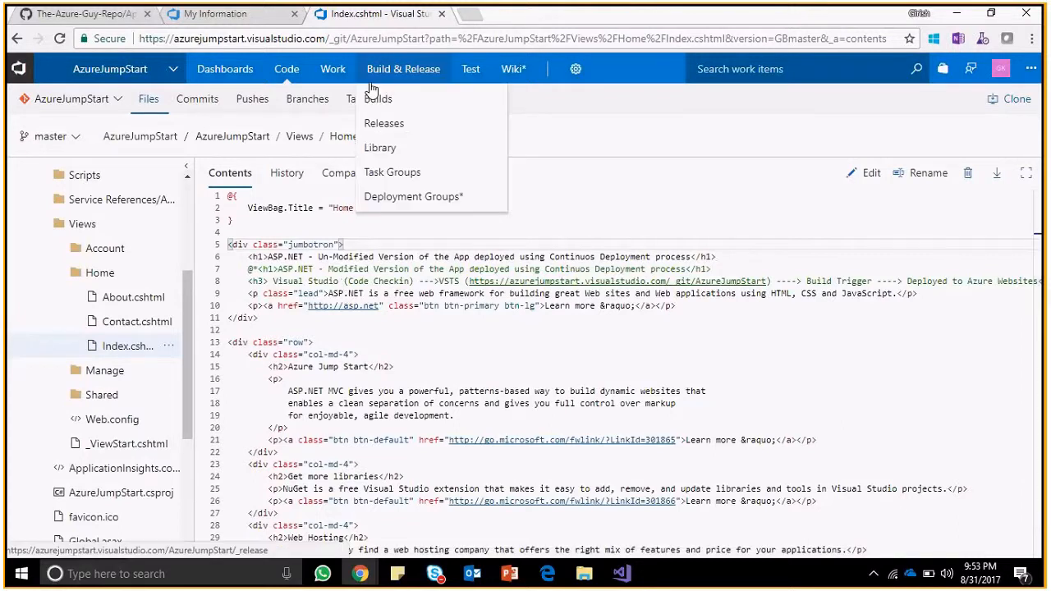
Review AzureJumpStart's commit history, then refresh the still-building Azure deployment status.
mouse_move(282, 80)
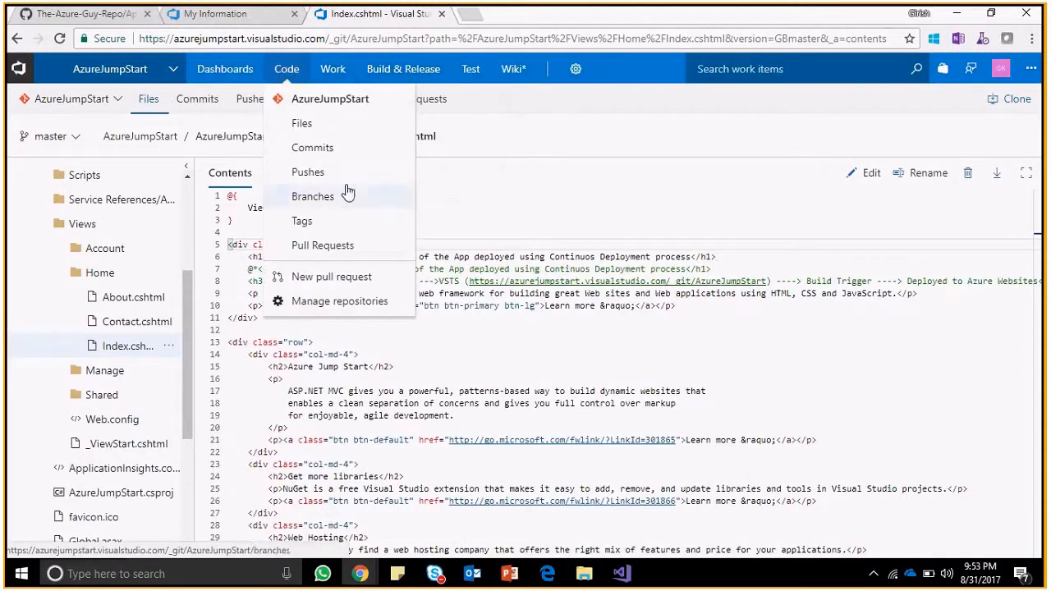
left_click(326, 153)
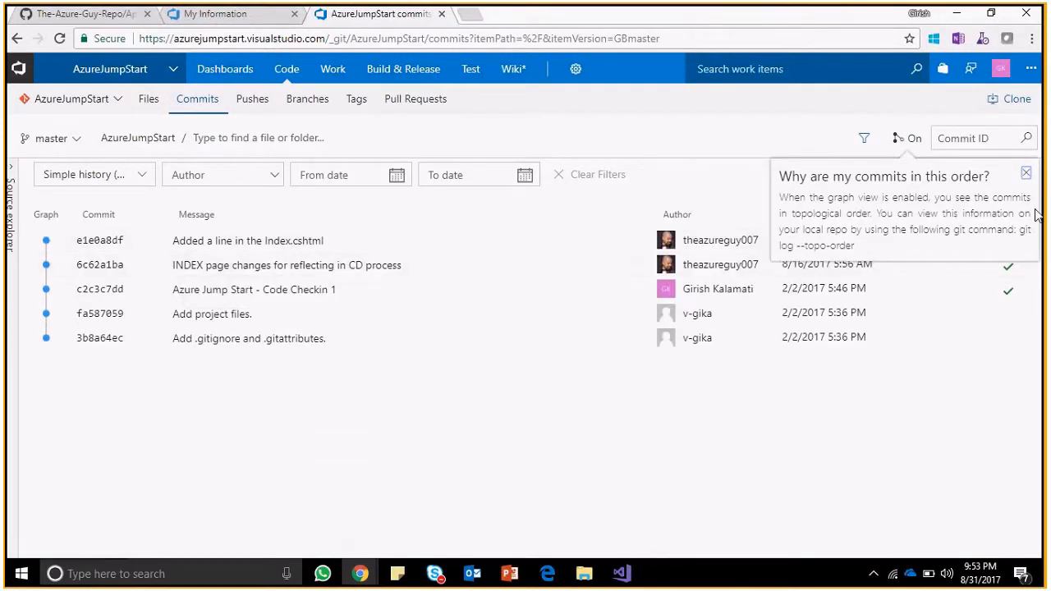
left_click(1026, 174)
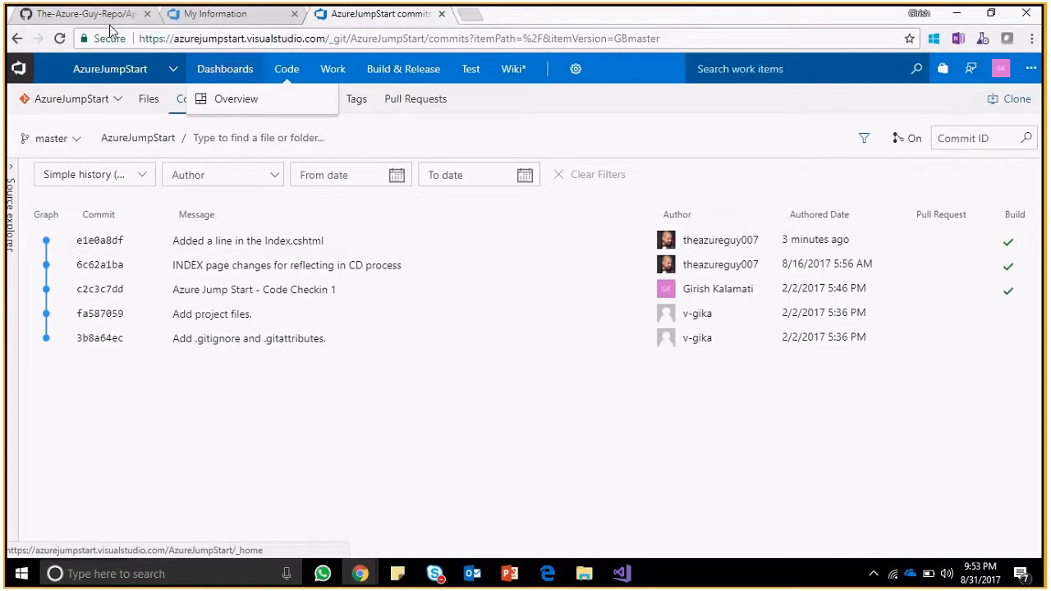
key("alt+Tab")
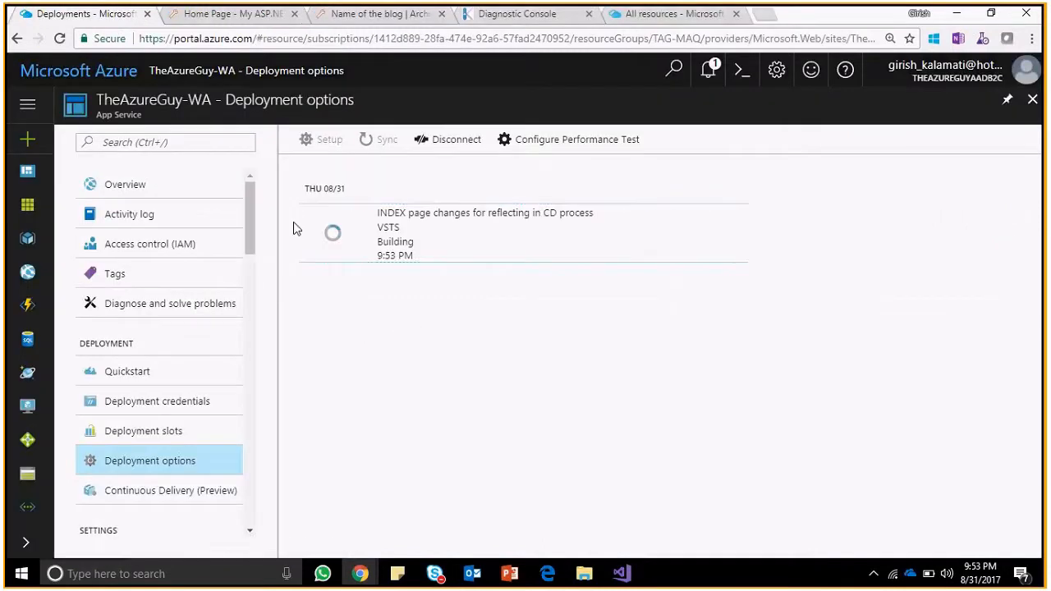
left_click(59, 39)
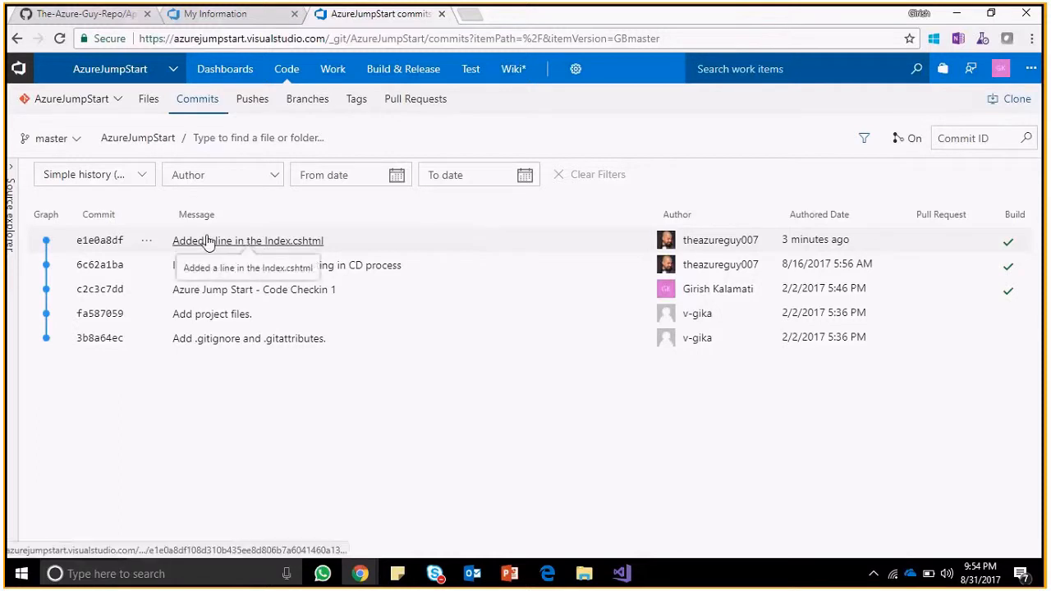
key("alt+Tab")
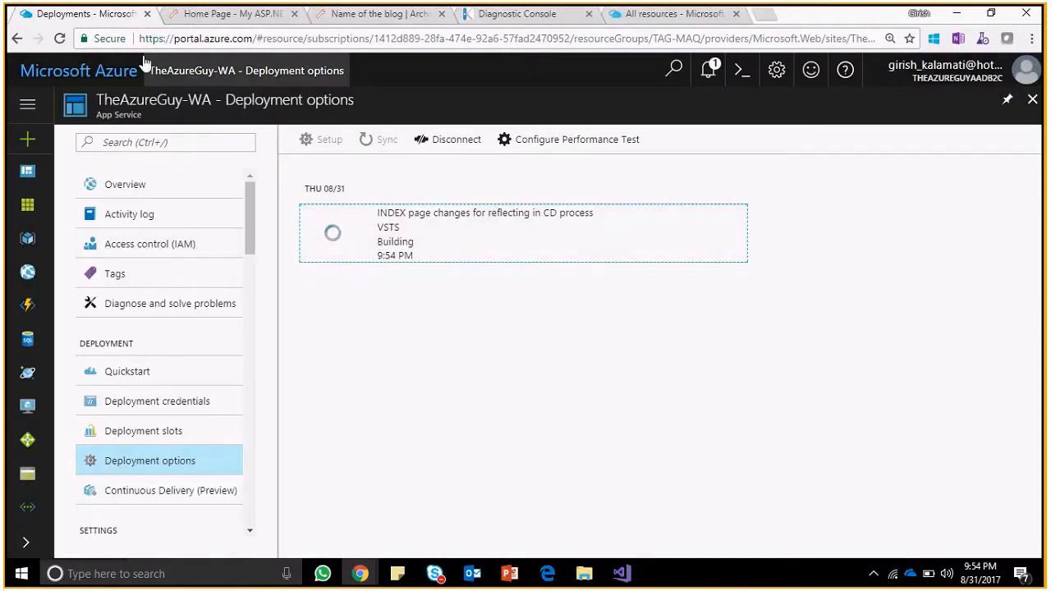
left_click(61, 38)
left_click(177, 17)
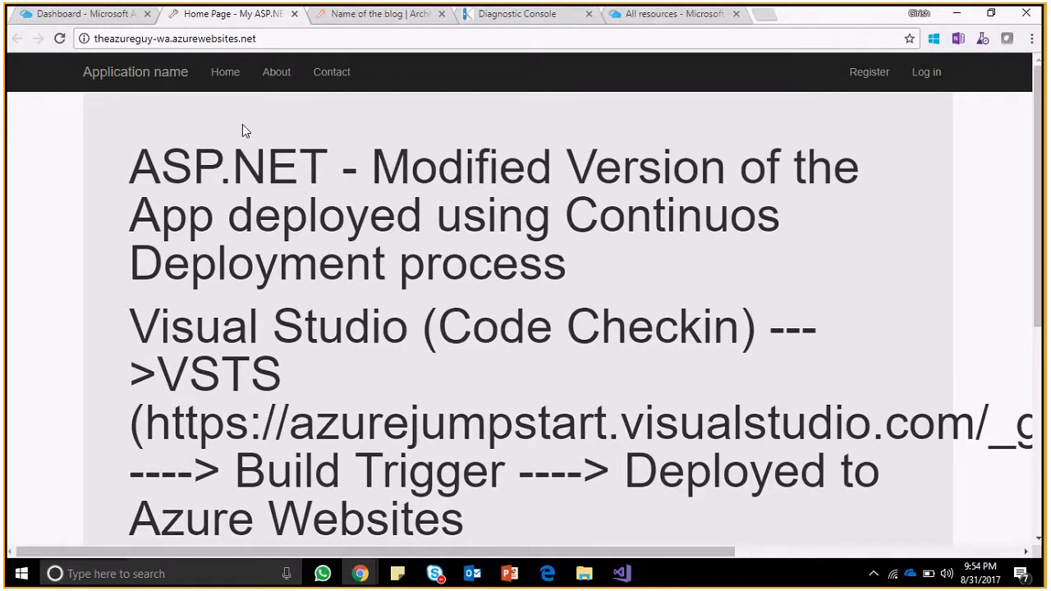
key("alt+Tab")
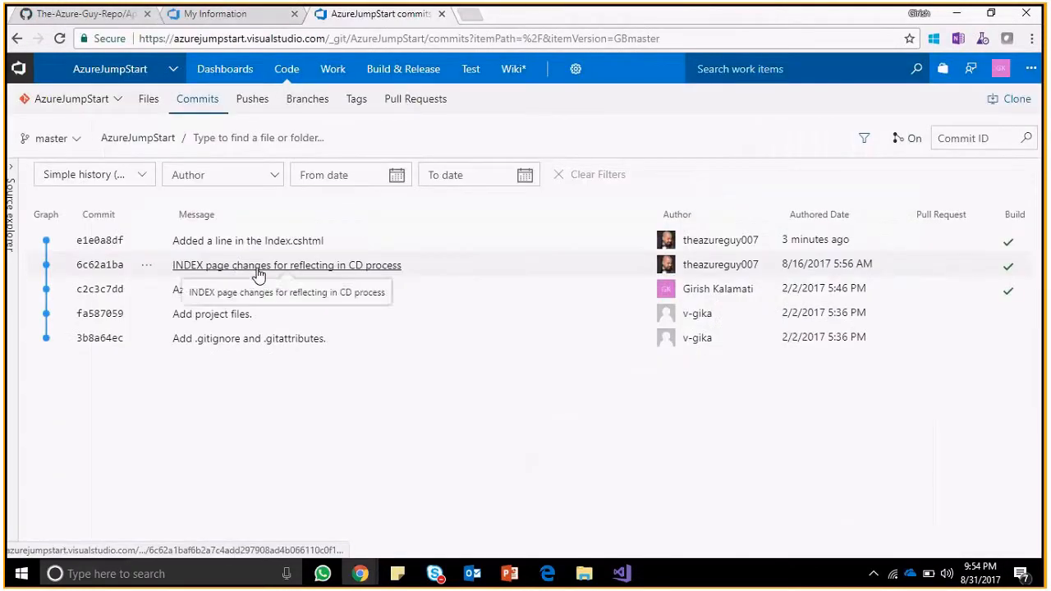
key("alt+Tab")
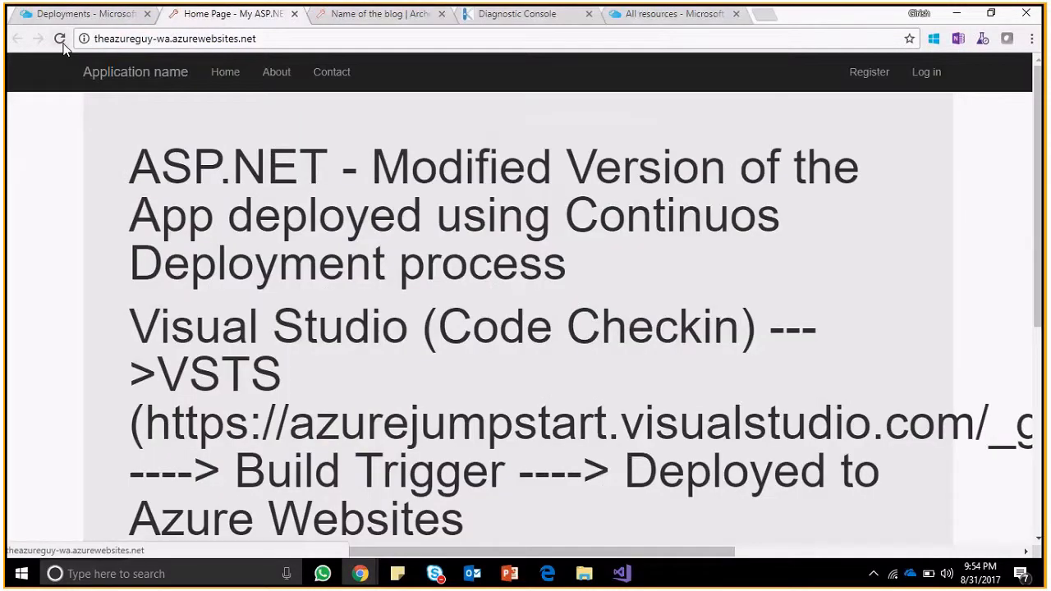
left_click(59, 18)
left_click(395, 339)
left_click(60, 40)
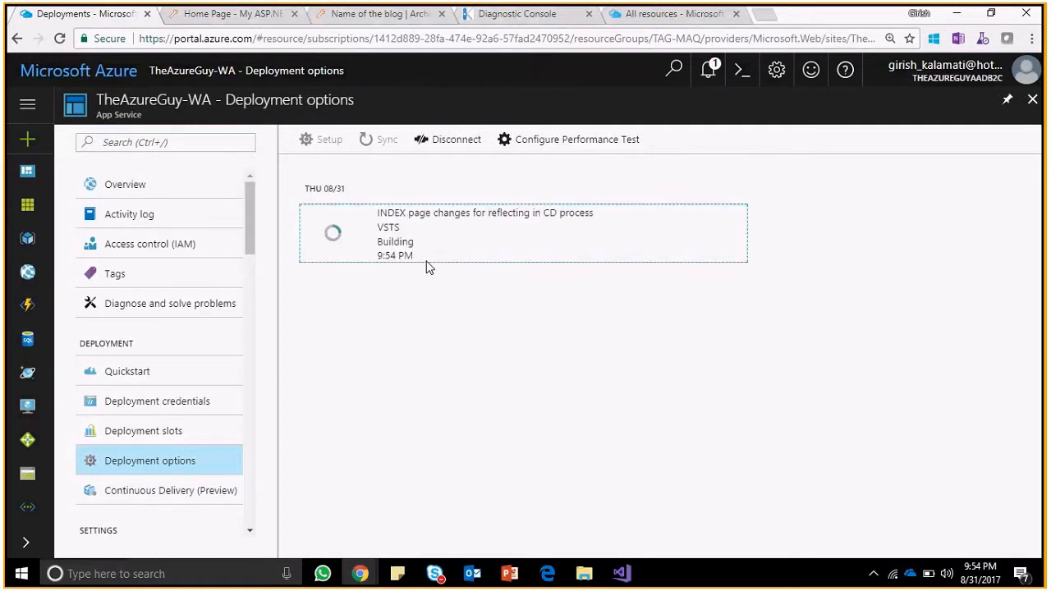
left_click(421, 233)
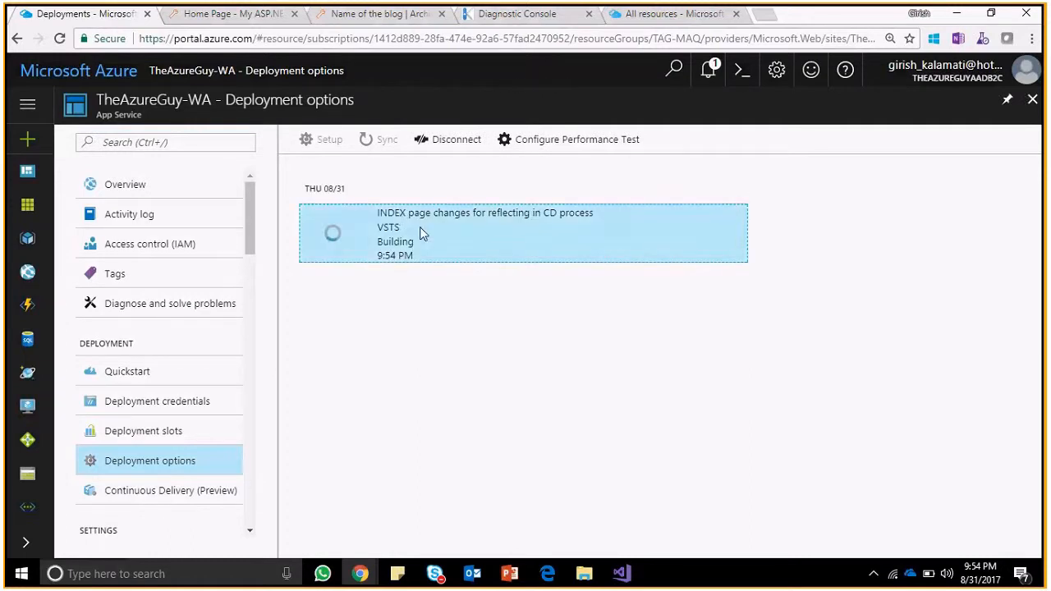
left_click(420, 229)
double_click(399, 229)
left_click(425, 239)
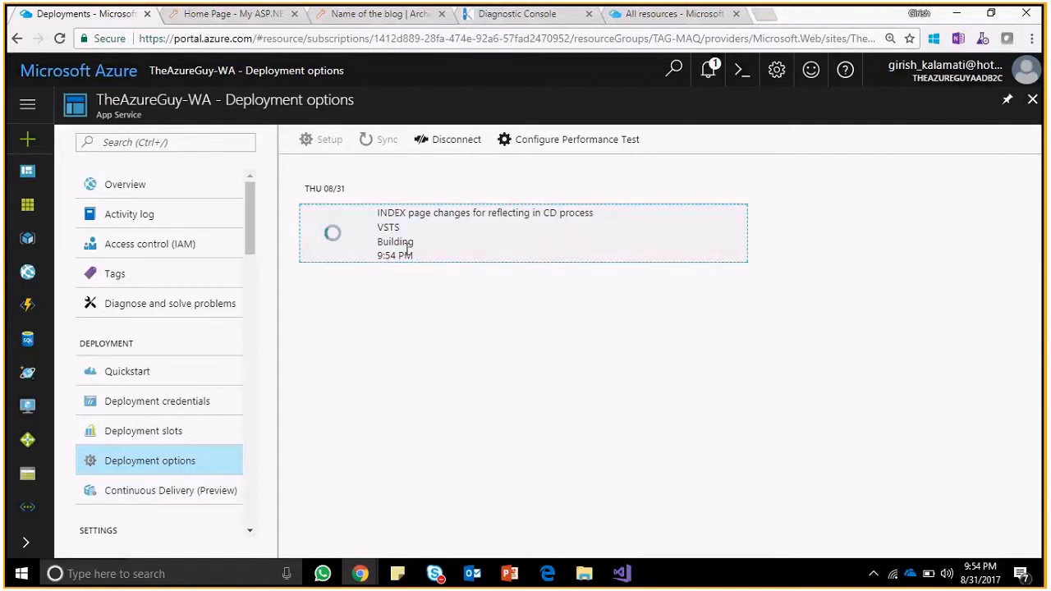
left_click(233, 14)
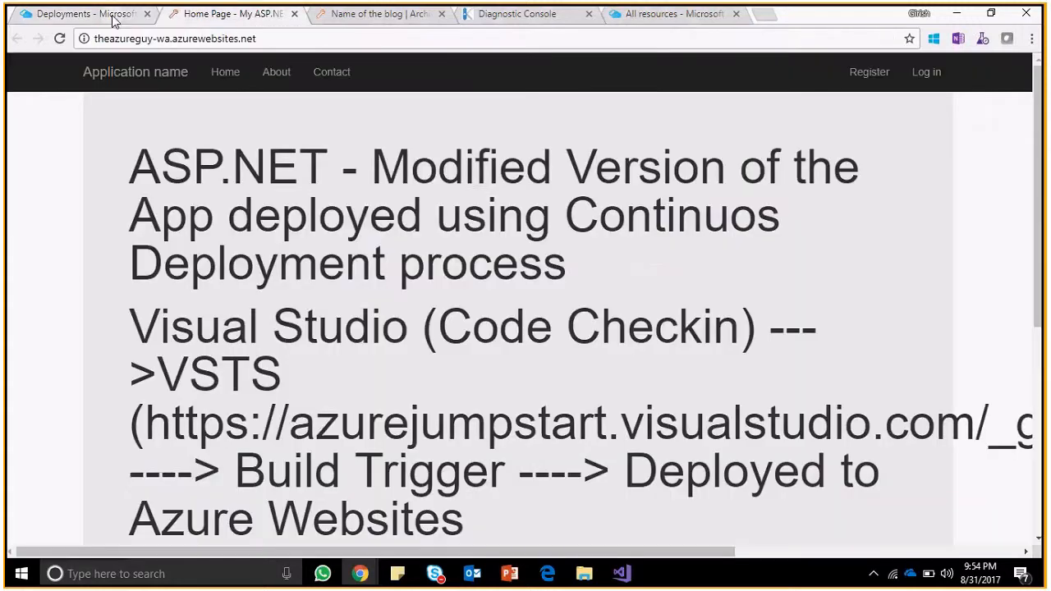
left_click(114, 17)
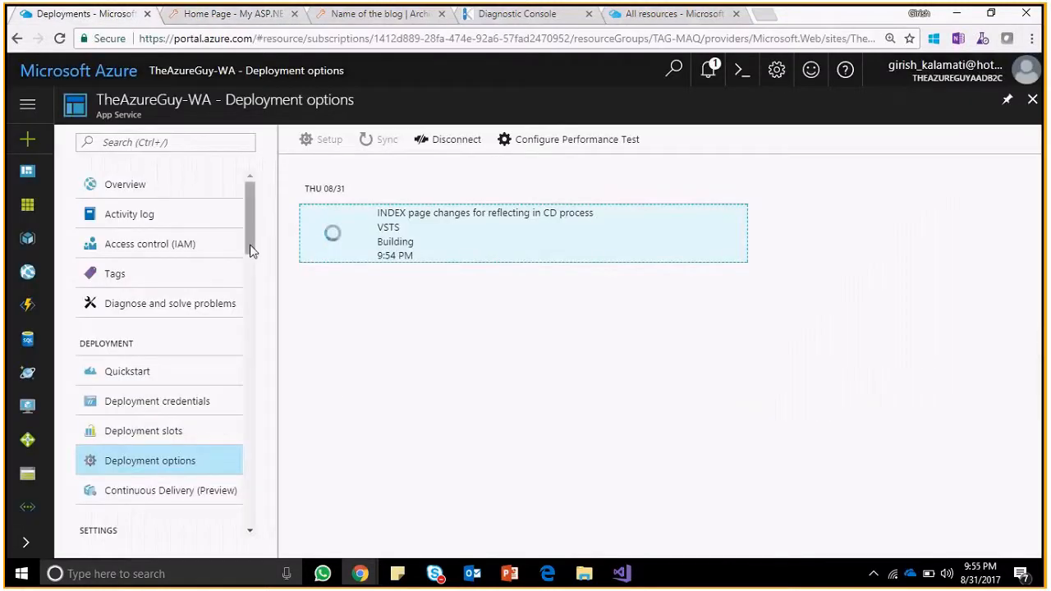
Confirm the PerfTest01 load test with target load 40 is queued under Performance test.
scroll(255, 348, "down", 9)
scroll(257, 395, "down", 6)
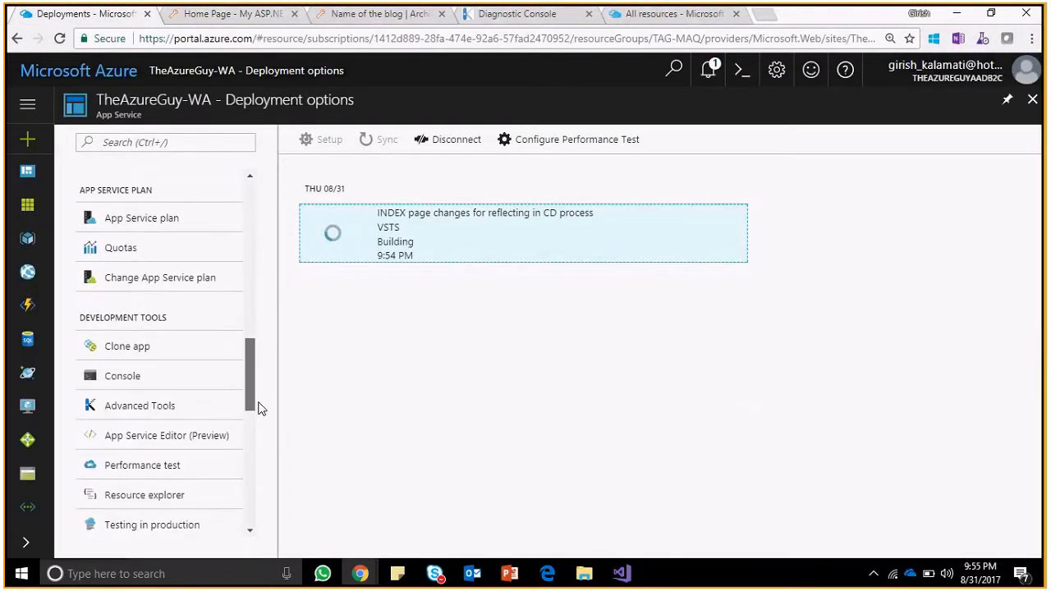
left_click(177, 305)
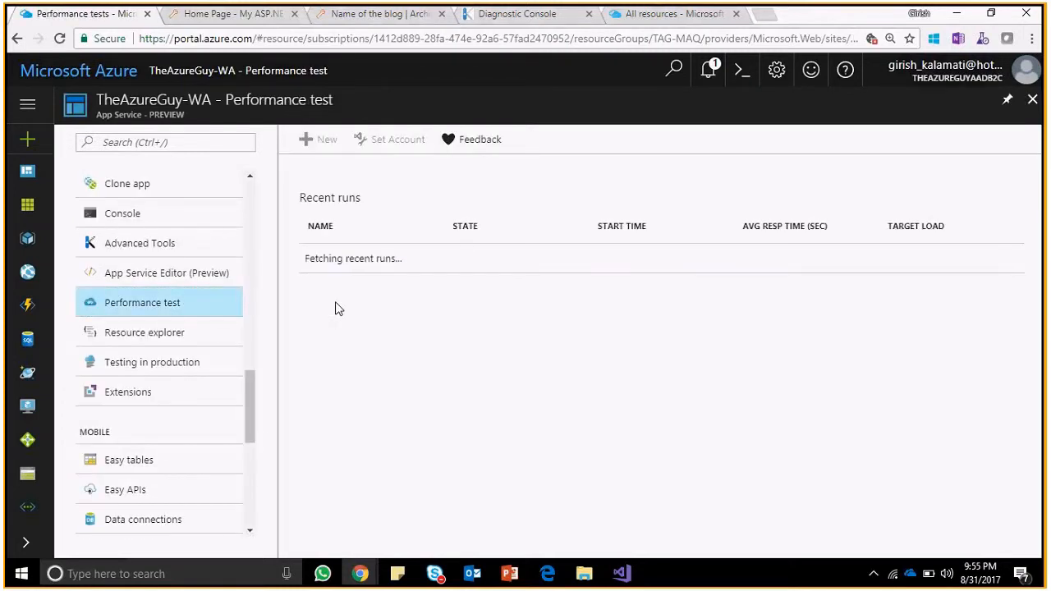
left_click(234, 14)
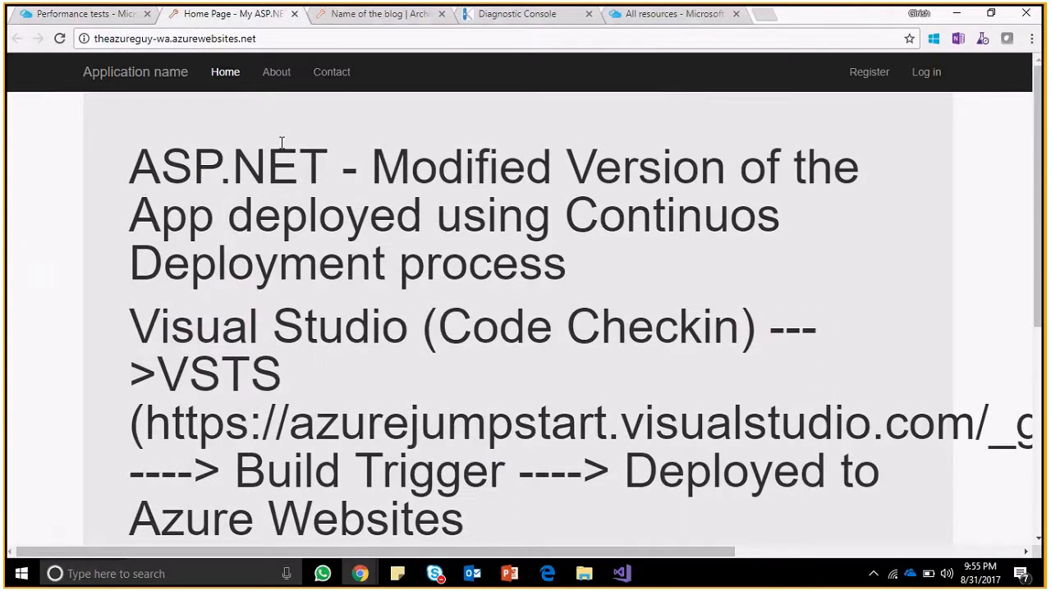
left_click(86, 14)
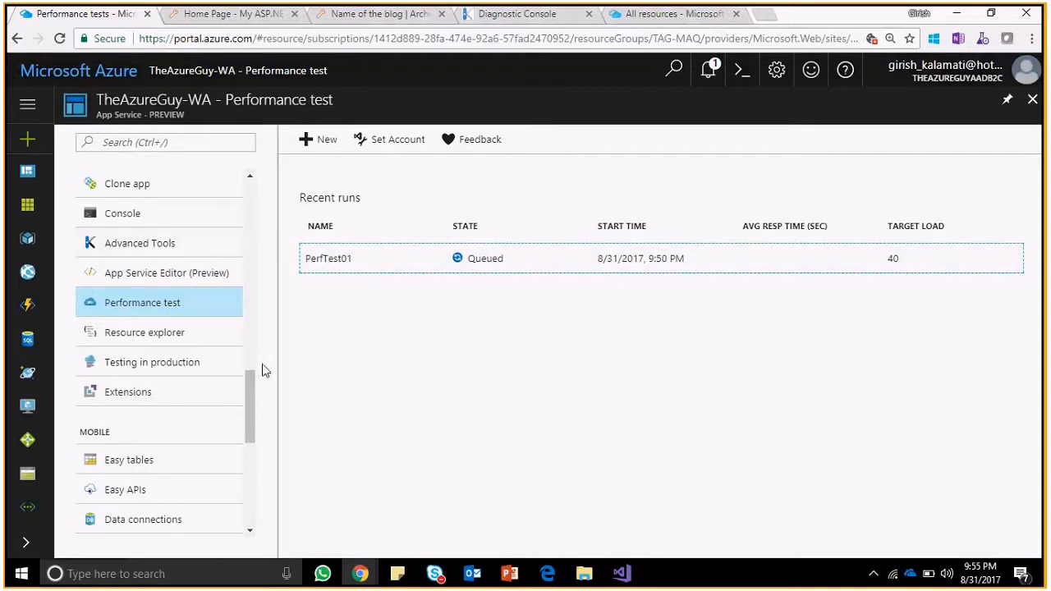
Return to TheAzureGuy-WA's App Service overview via the Extensions list.
left_click(242, 394)
left_click_drag(247, 391, 244, 210)
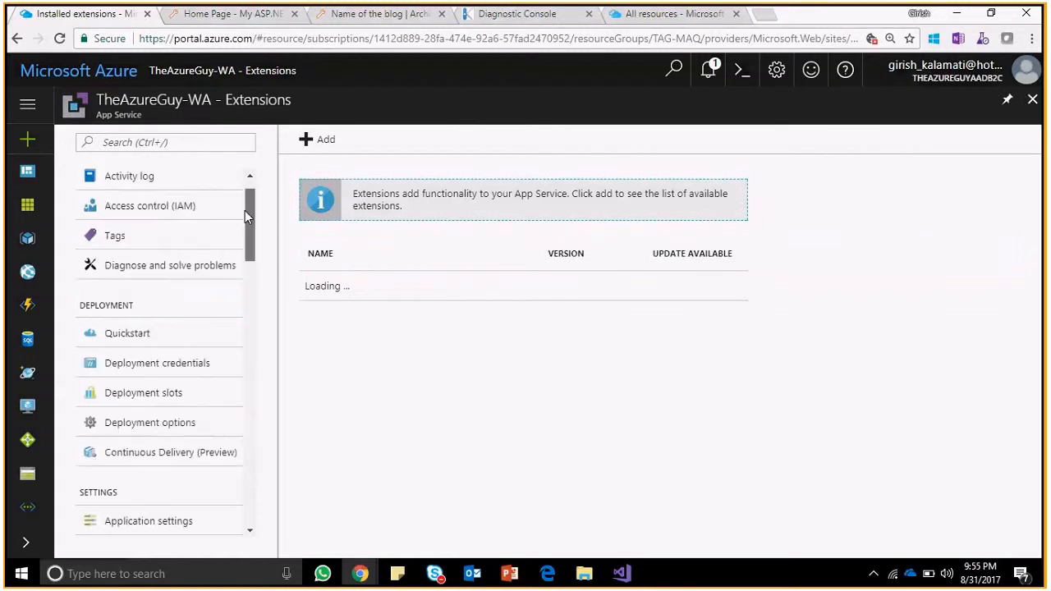
left_click(173, 184)
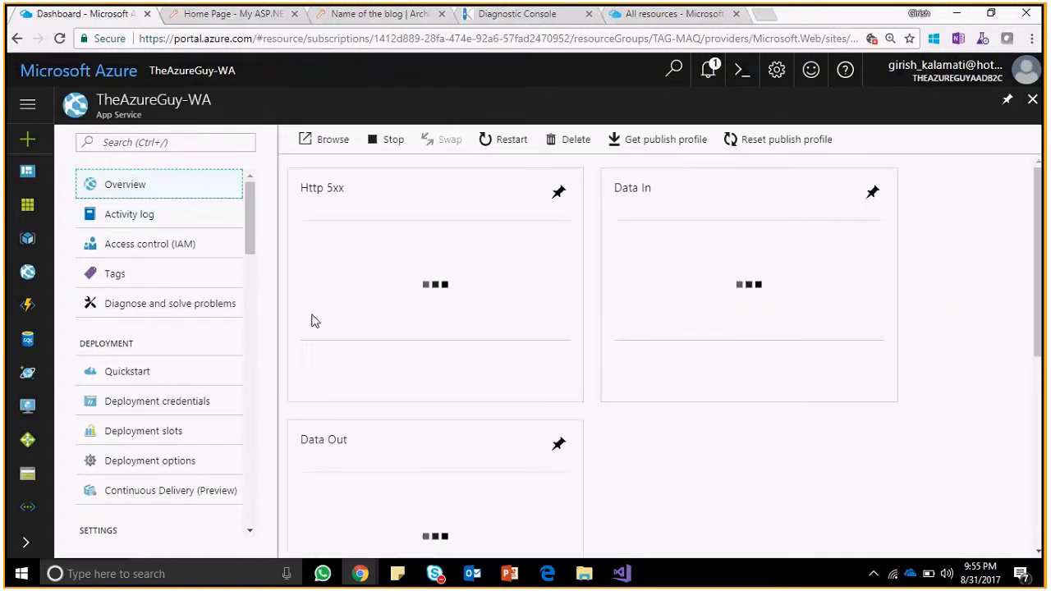
left_click(132, 461)
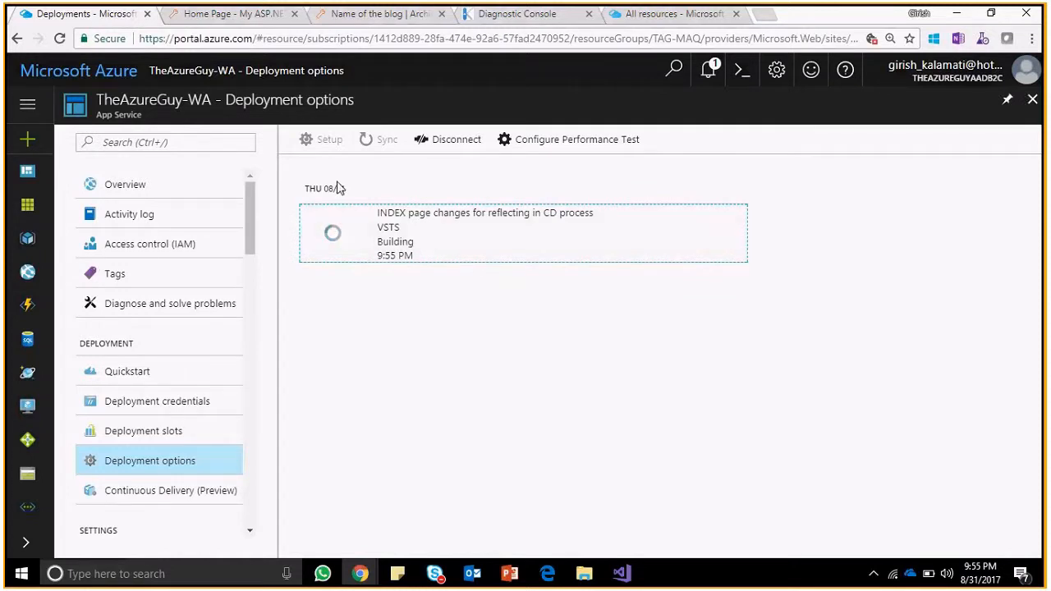
left_click_drag(338, 188, 313, 190)
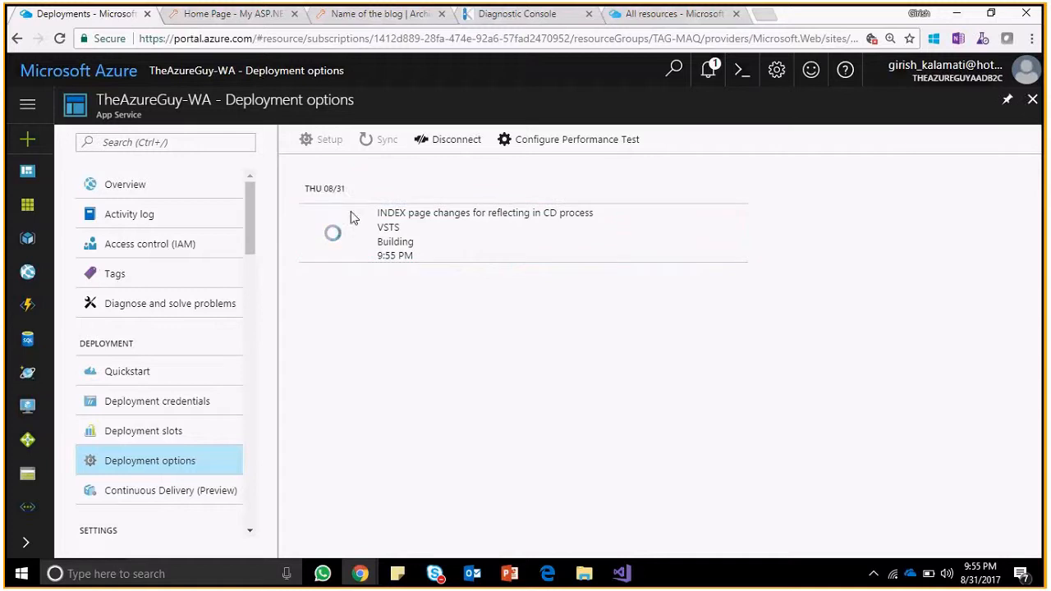
left_click(194, 18)
left_click(62, 39)
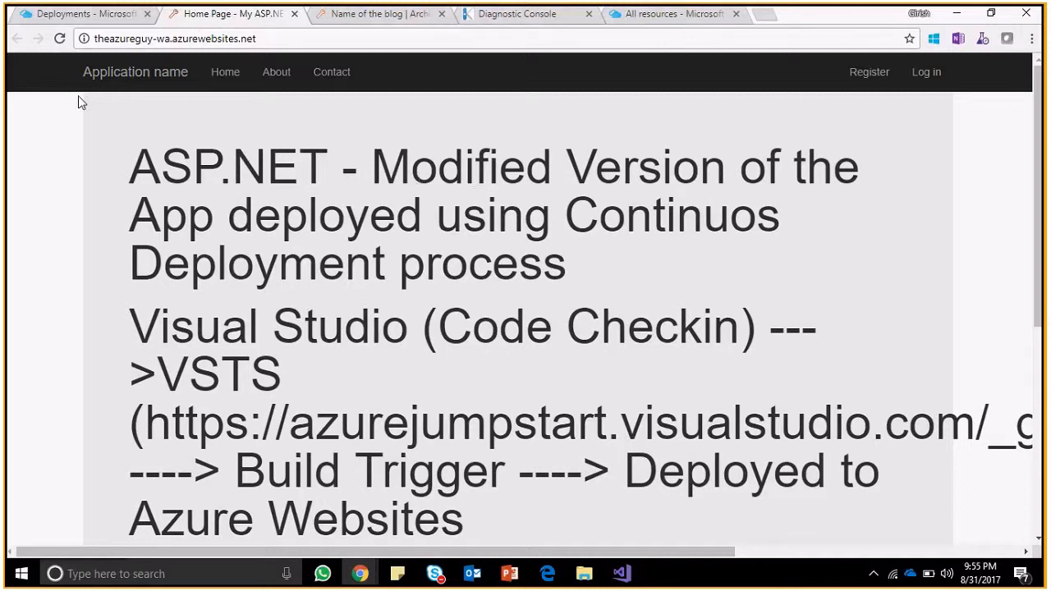
left_click(59, 38)
left_click(70, 18)
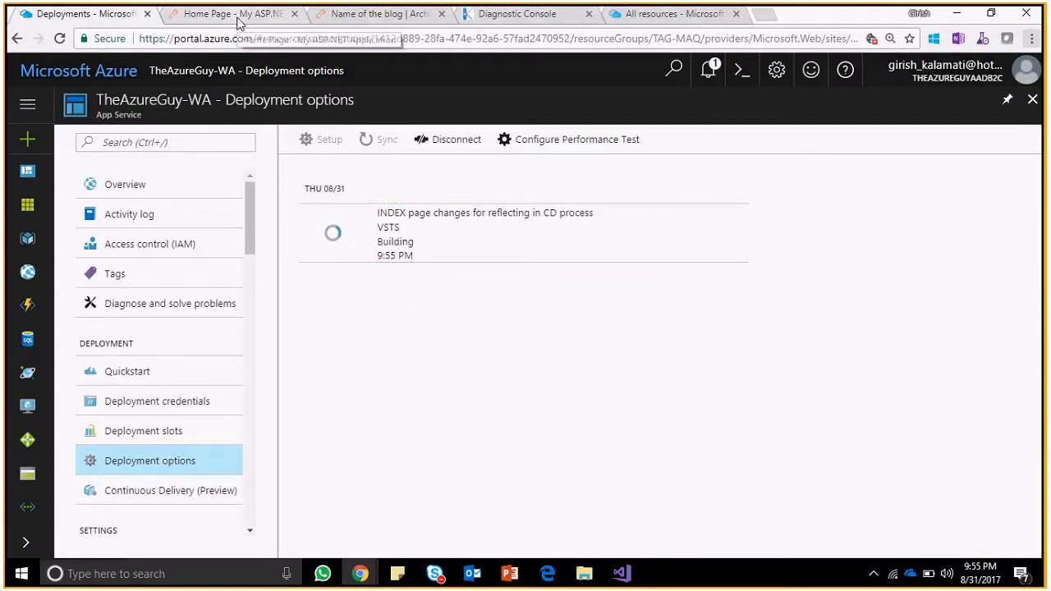
left_click(370, 17)
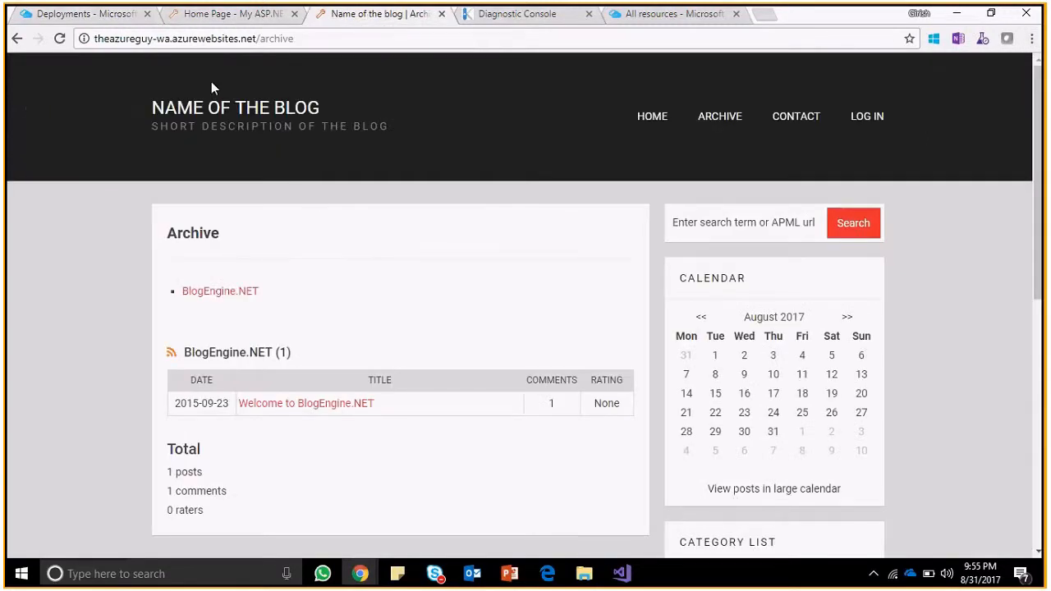
left_click(215, 18)
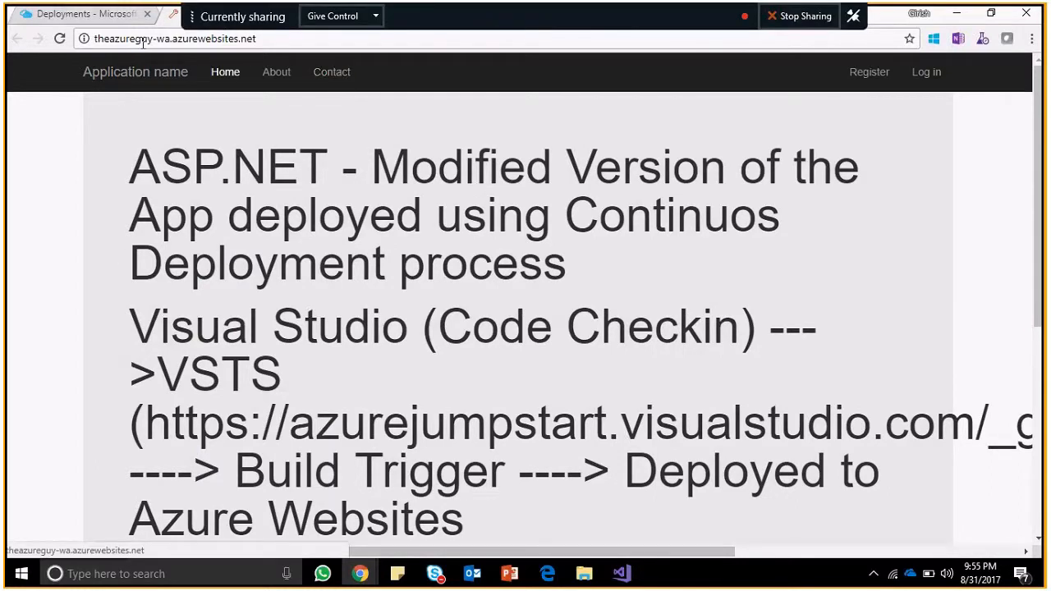
left_click(110, 15)
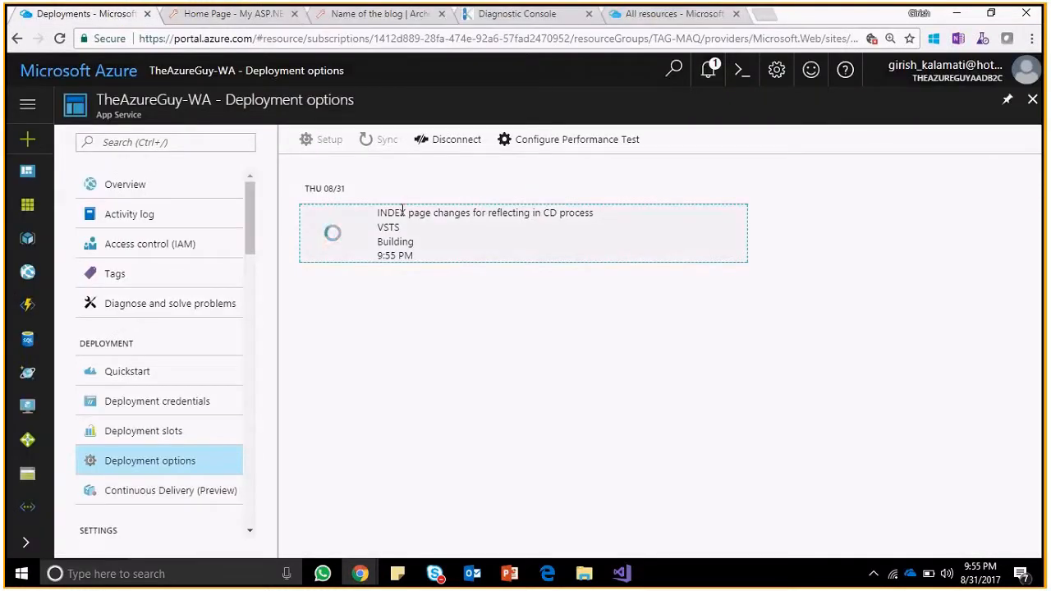
key("alt+Tab")
Open the in-progress PerfTest01 run: 40 users from South Central US for 1 minute.
scroll(263, 246, "down", 5)
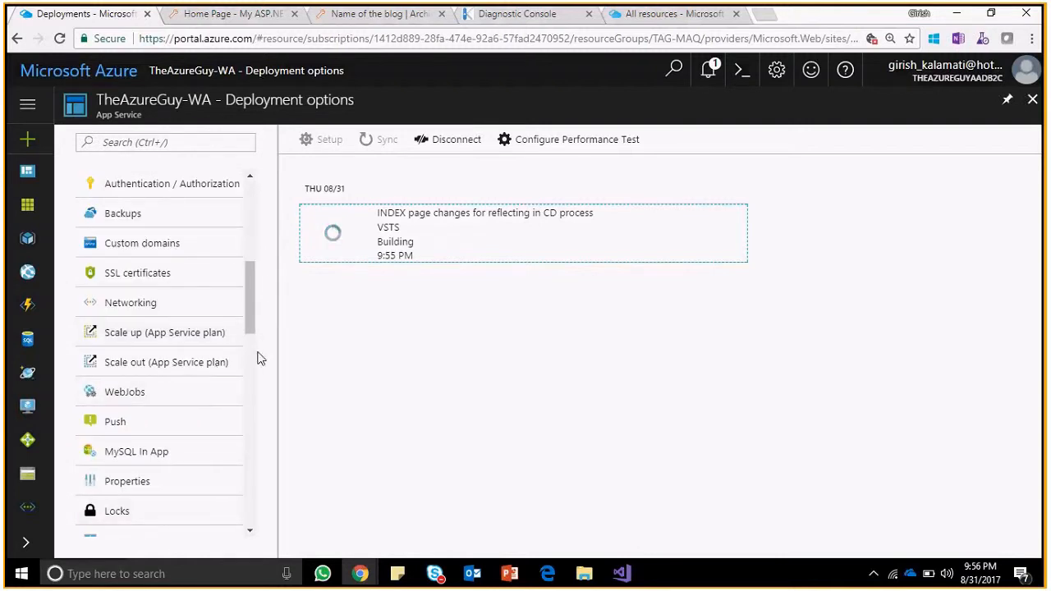
scroll(250, 326, "down", 3)
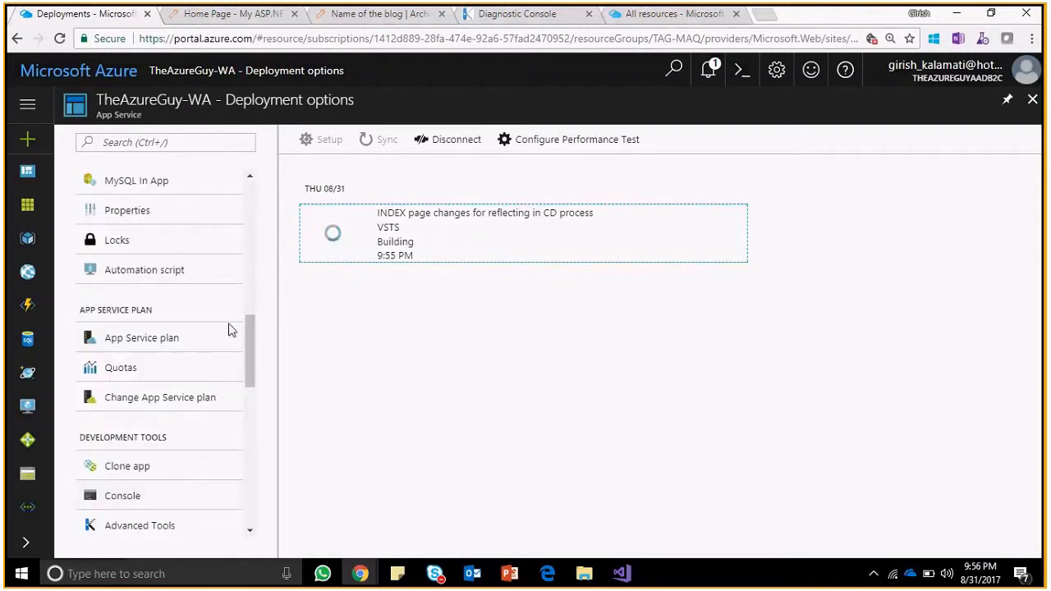
left_click_drag(244, 345, 253, 395)
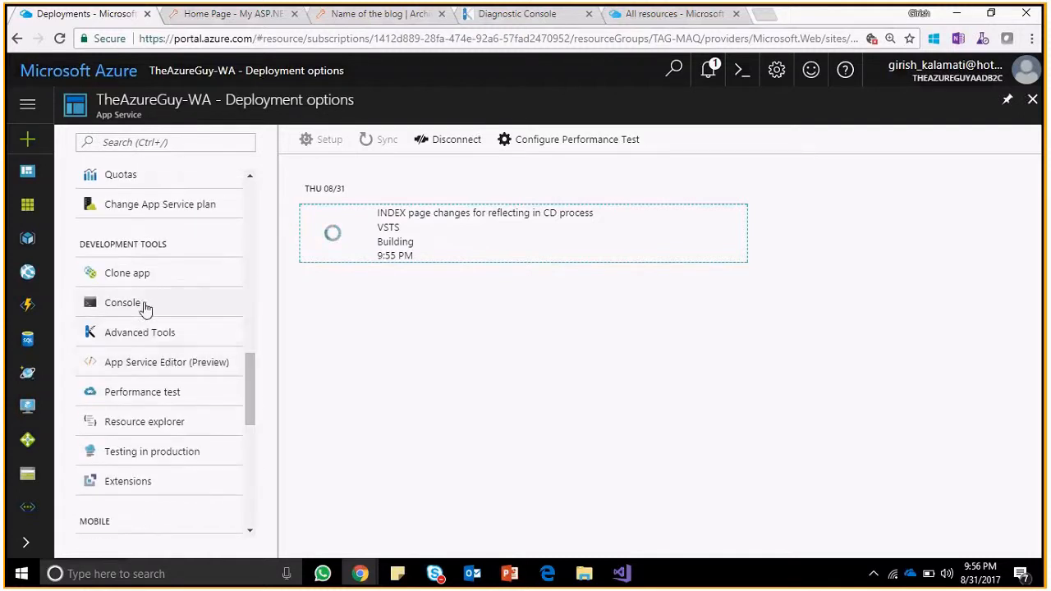
left_click(183, 392)
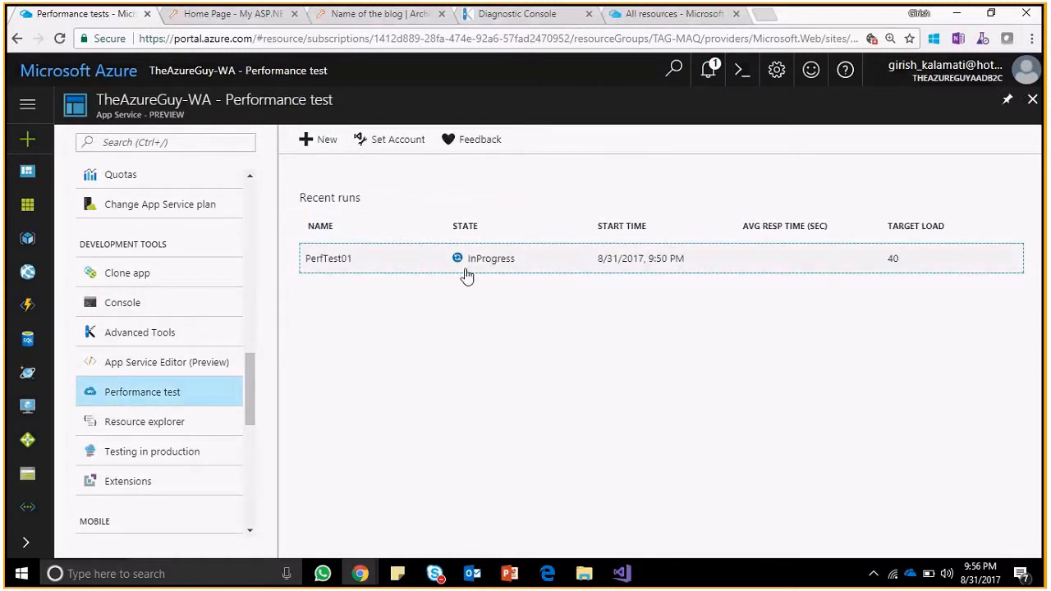
left_click(504, 266)
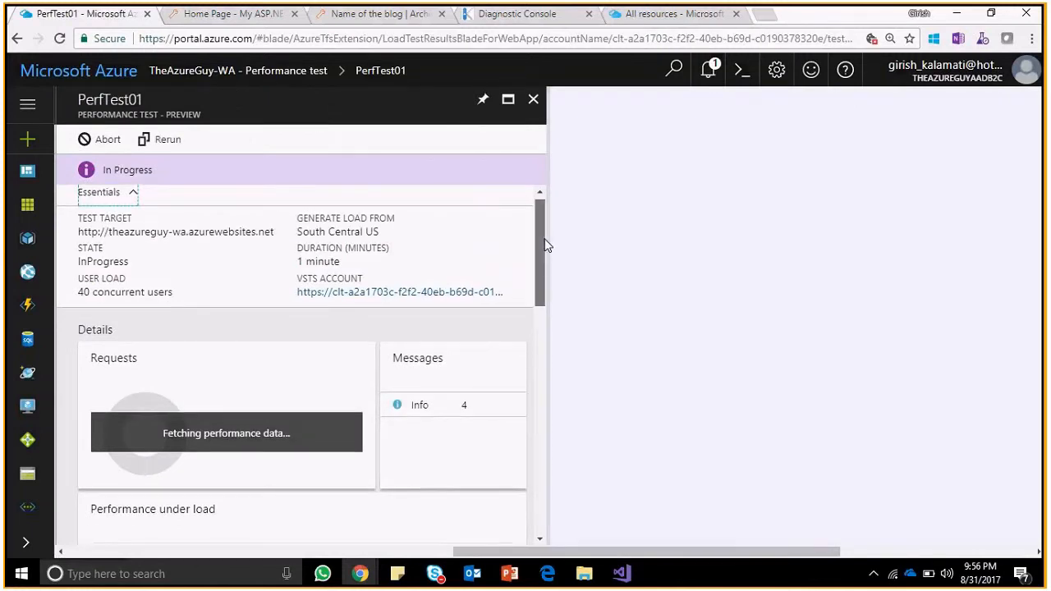
Open the CPU Time and Memory working set Metric blade beside the PerfTest01 results.
left_click_drag(542, 243, 538, 434)
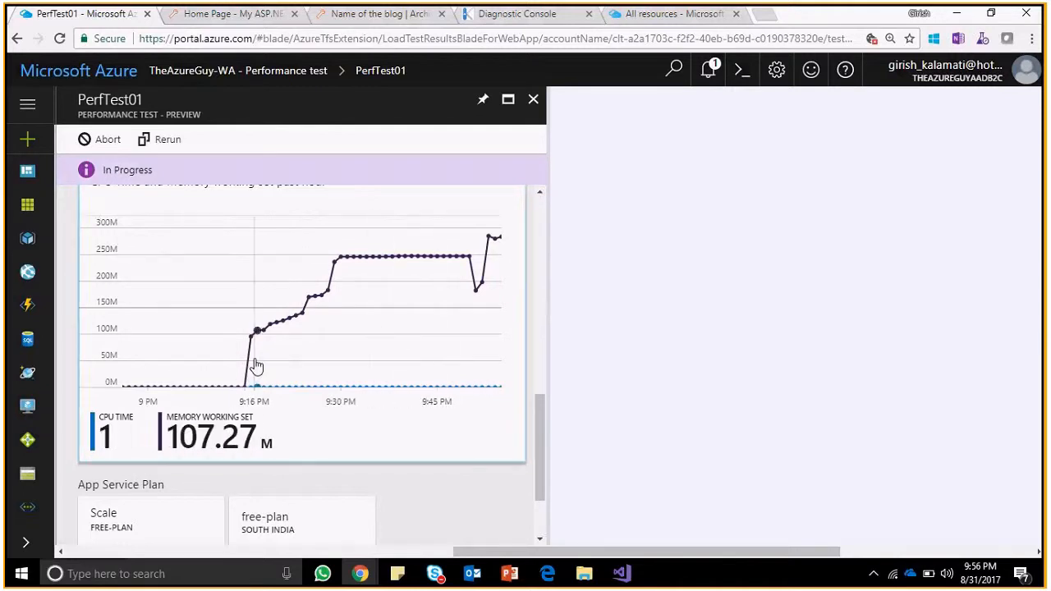
left_click(496, 242)
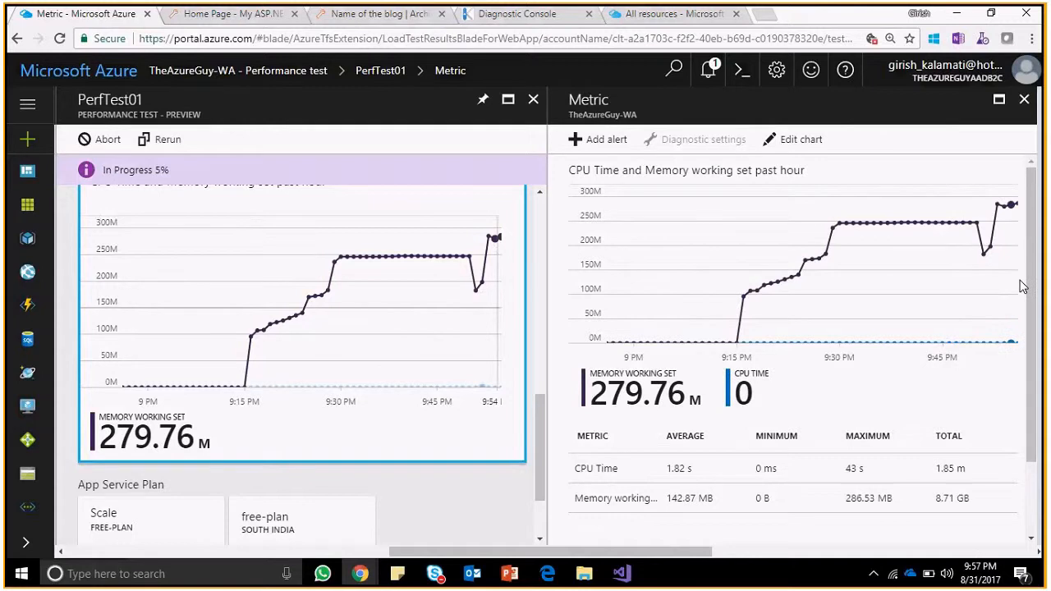
left_click_drag(1032, 261, 1036, 333)
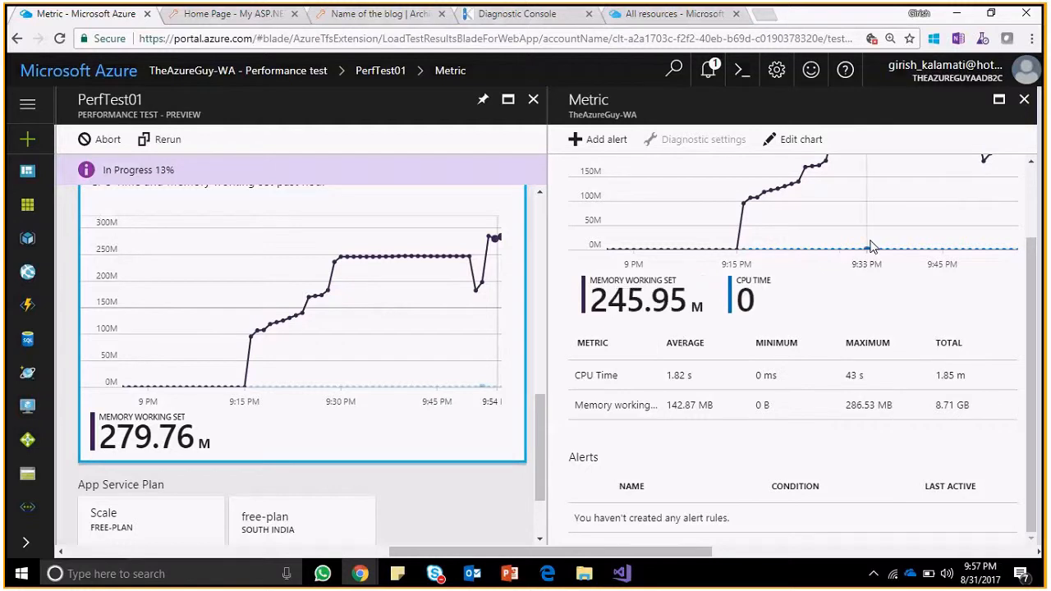
Review the metric table's average CPU time and memory working set as PerfTest01 reaches 100%.
triple_click(681, 378)
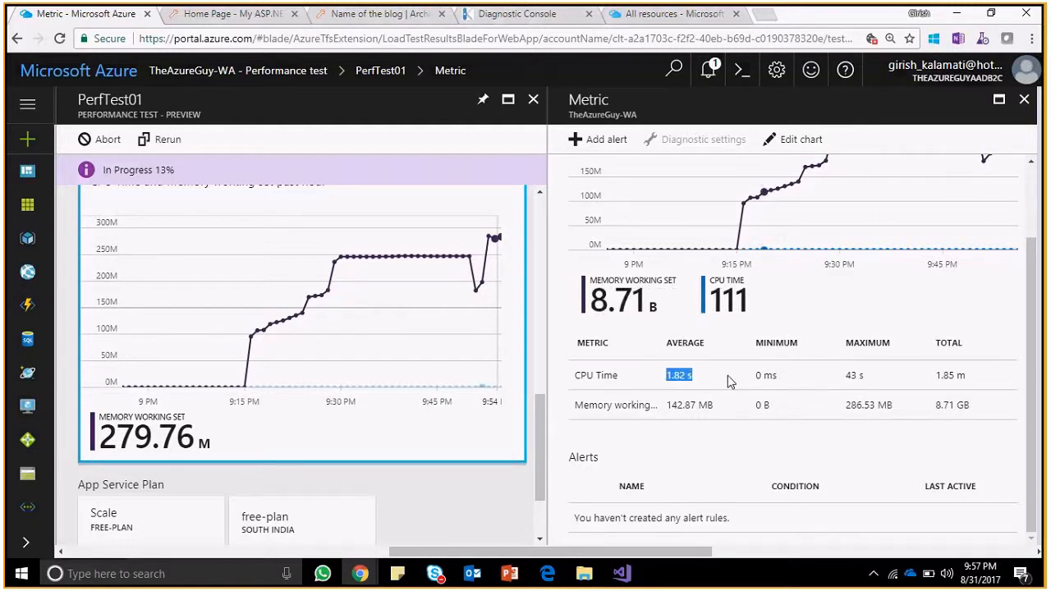
left_click(880, 384)
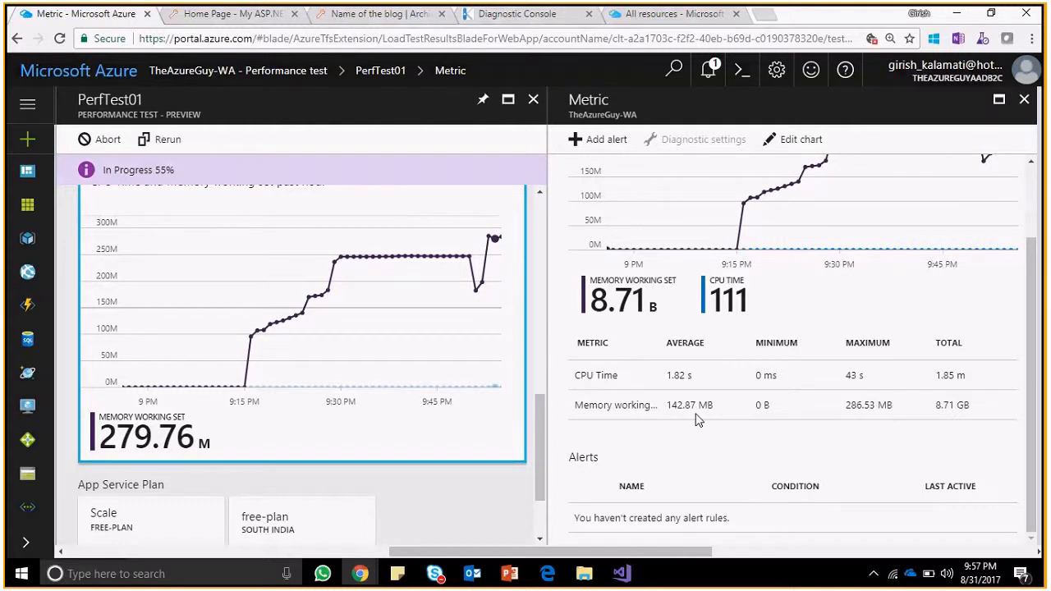
left_click_drag(696, 414, 654, 406)
left_click(659, 413)
left_click_drag(540, 418, 549, 470)
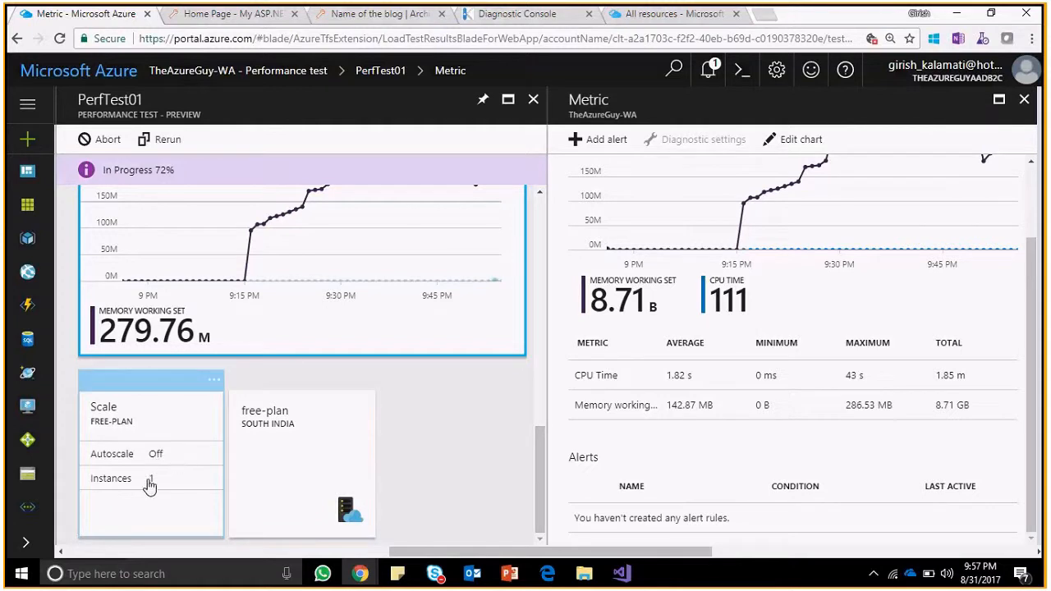
left_click_drag(541, 472, 551, 398)
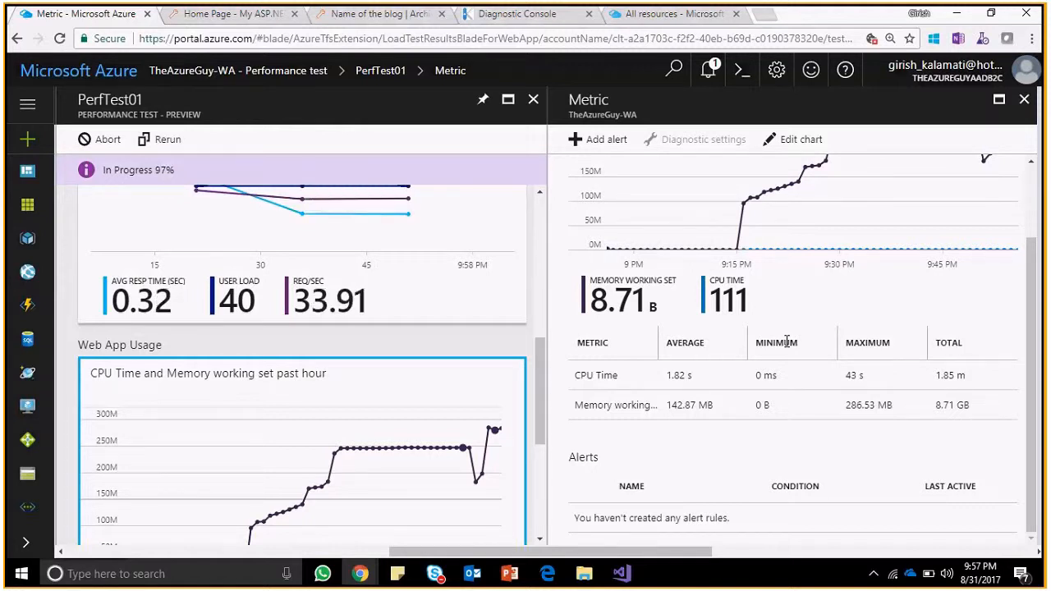
left_click_drag(551, 401, 551, 491)
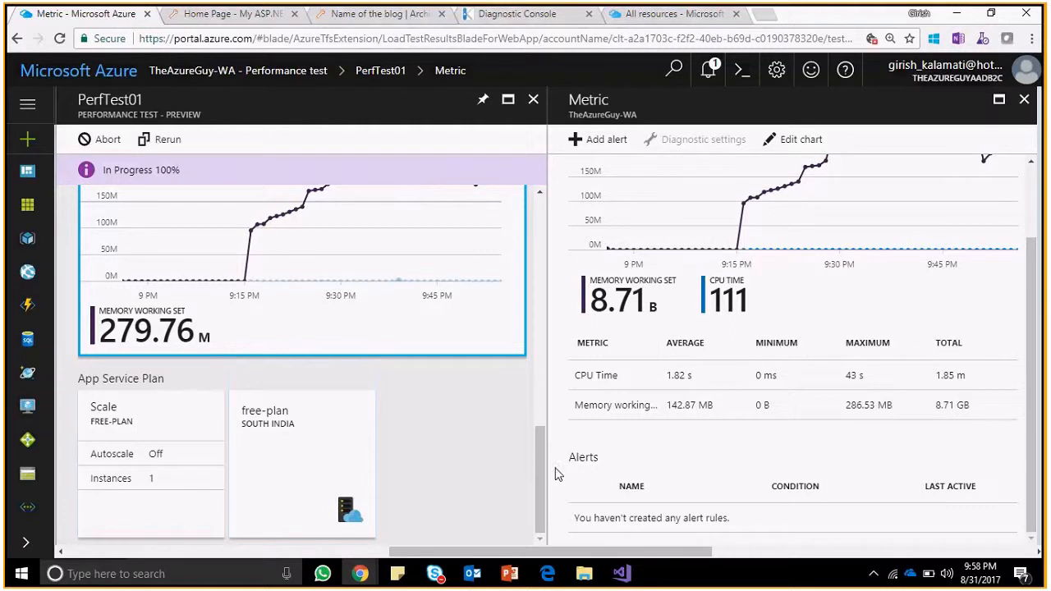
left_click_drag(537, 464, 535, 419)
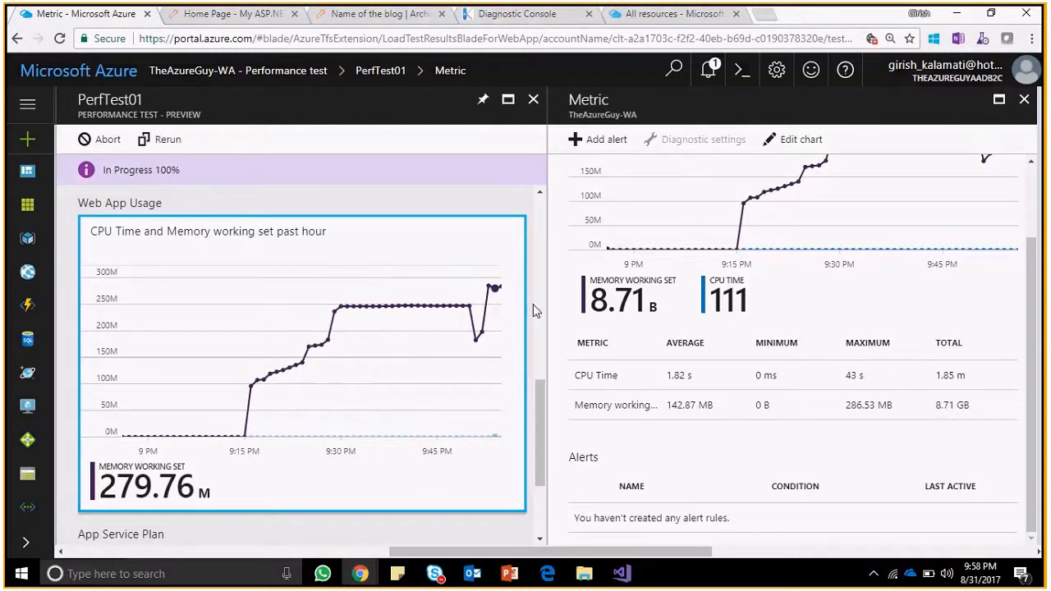
left_click_drag(550, 369, 549, 347)
left_click_drag(541, 396, 541, 305)
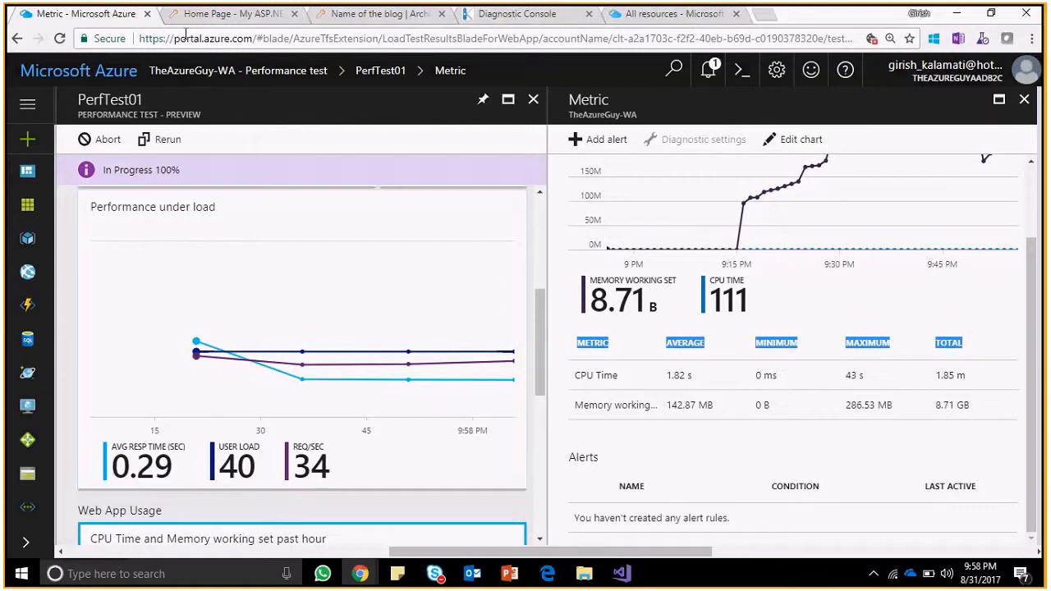
Open PerfTest01's request details showing 2040 successful and 0 failed requests.
key("ctrl+Tab")
left_click(60, 38)
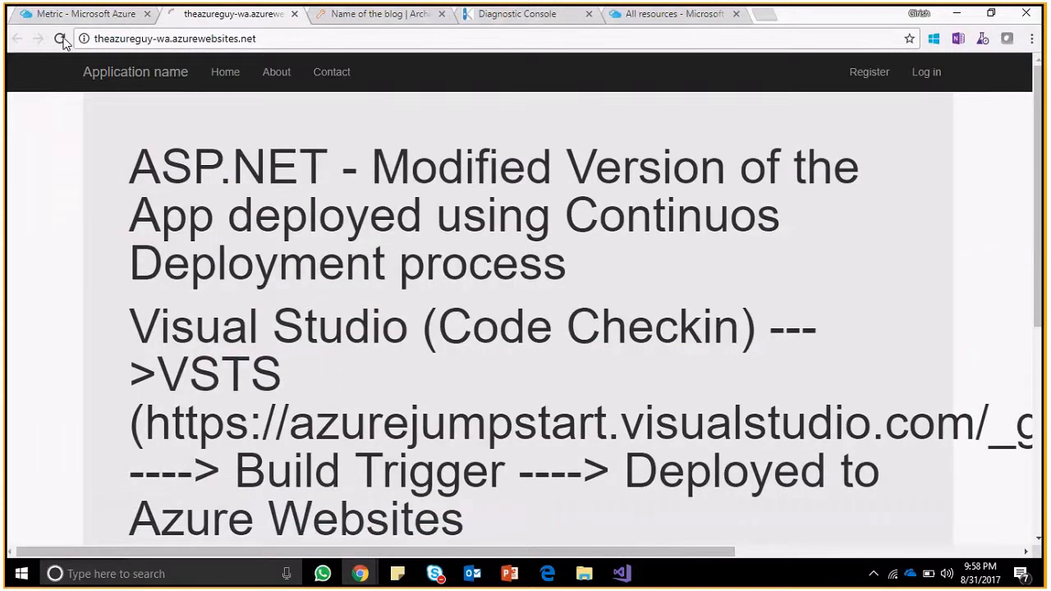
left_click(109, 15)
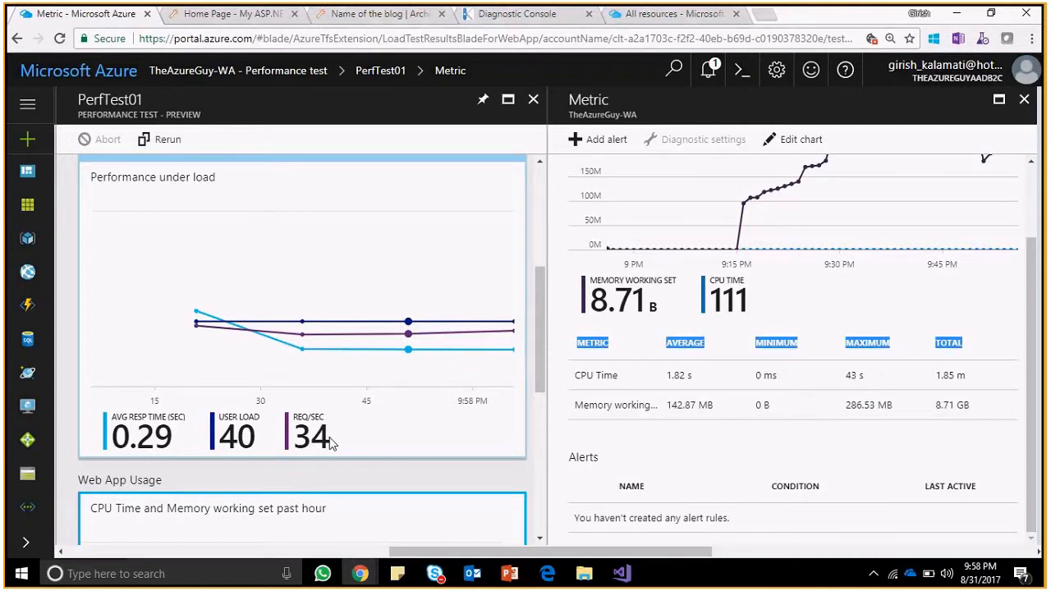
left_click_drag(538, 302, 538, 208)
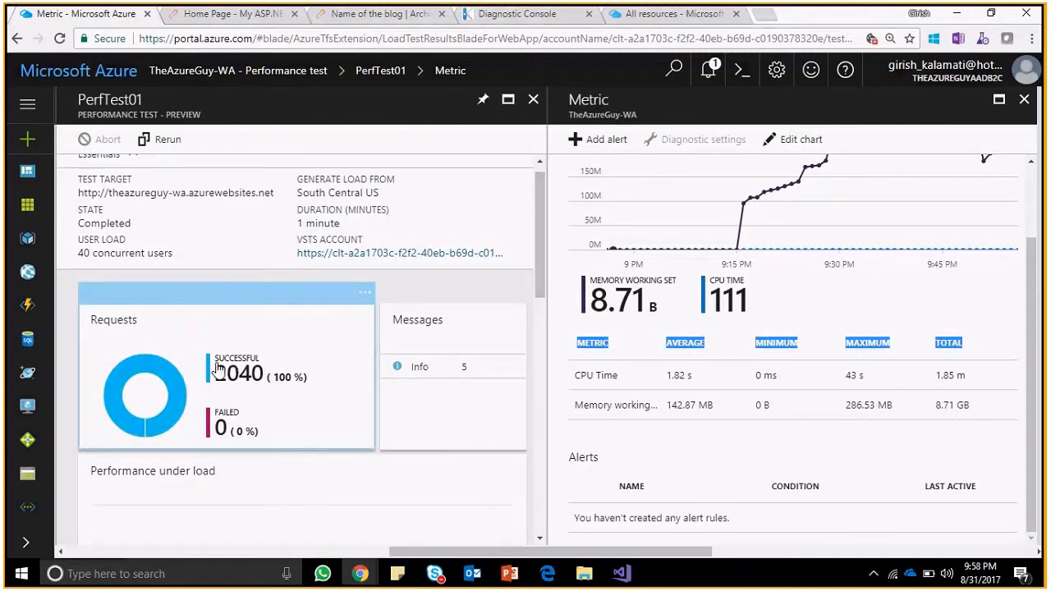
left_click(313, 351)
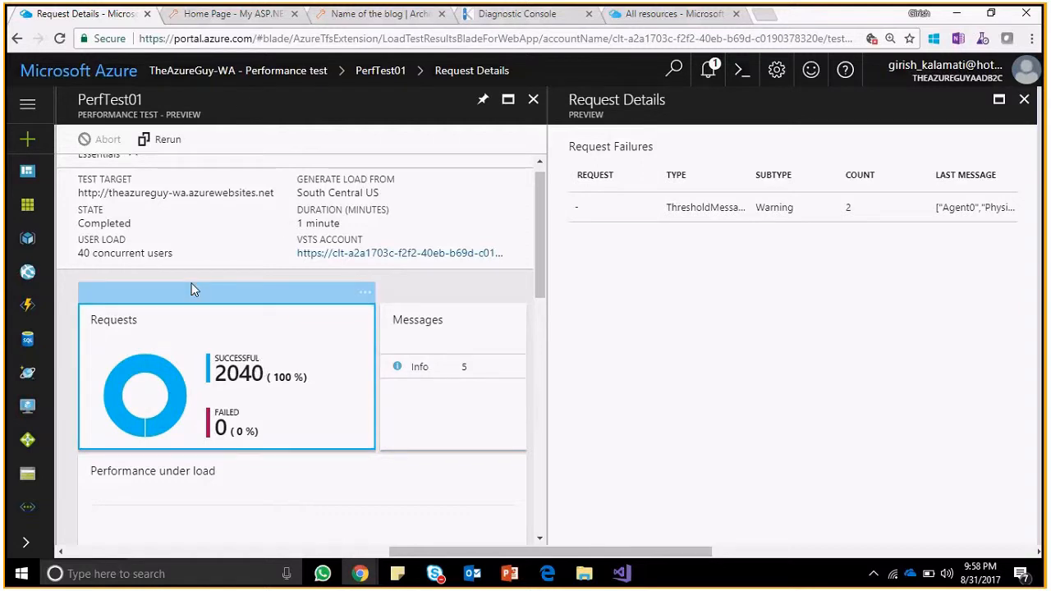
left_click(220, 14)
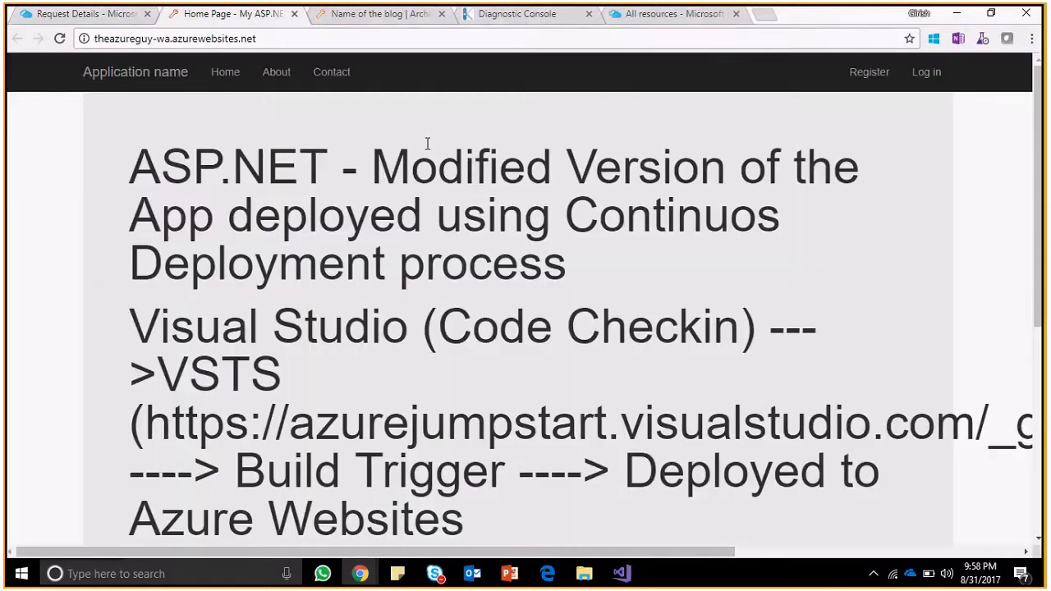
left_click(119, 23)
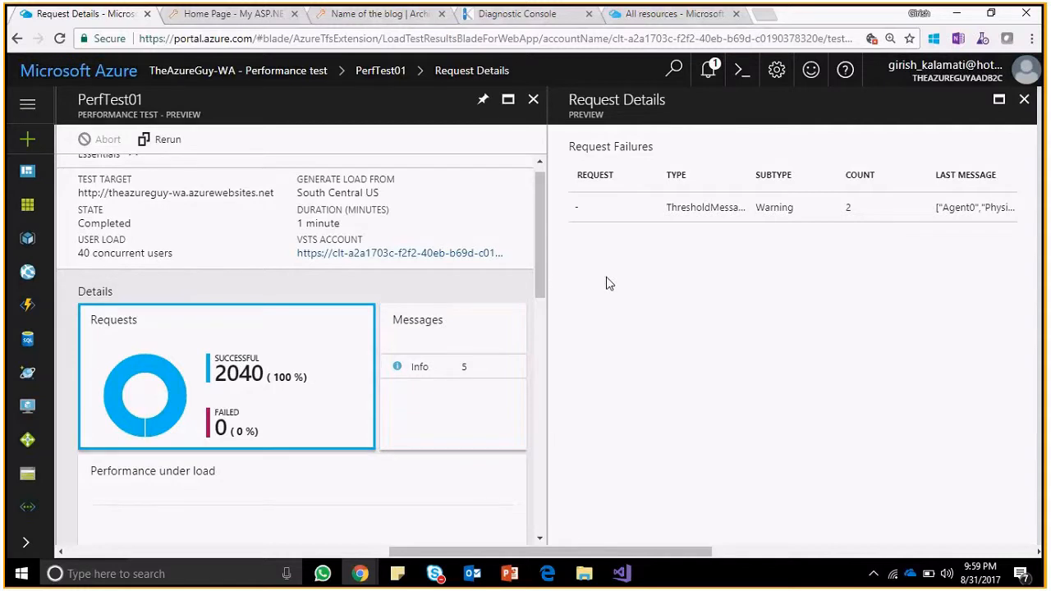
Close Request Details and the PerfTest01 run, returning to TheAzureGuy-WA's overview.
left_click(1024, 99)
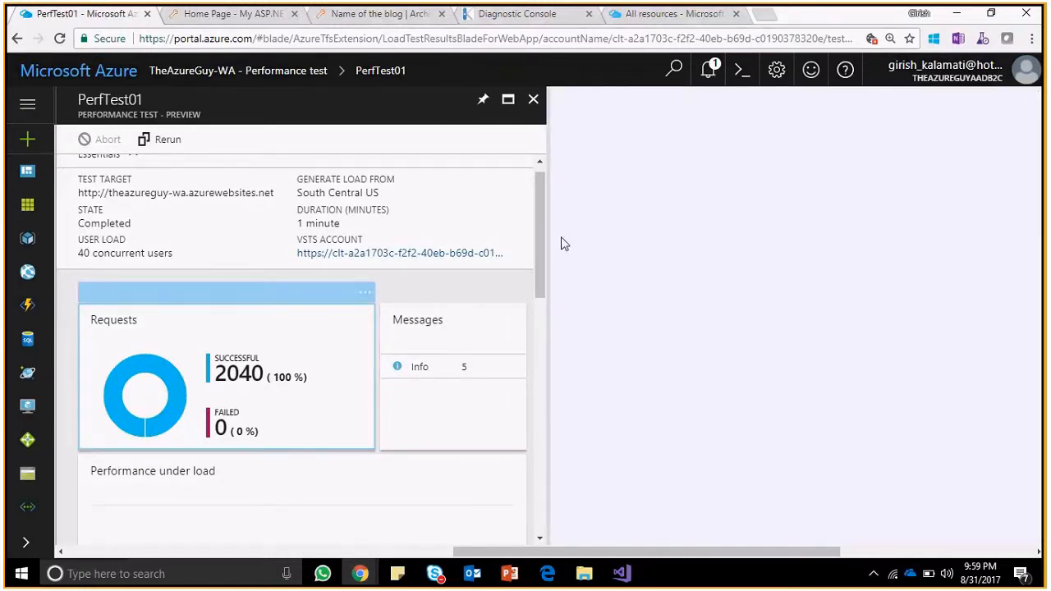
left_click_drag(543, 229, 541, 318)
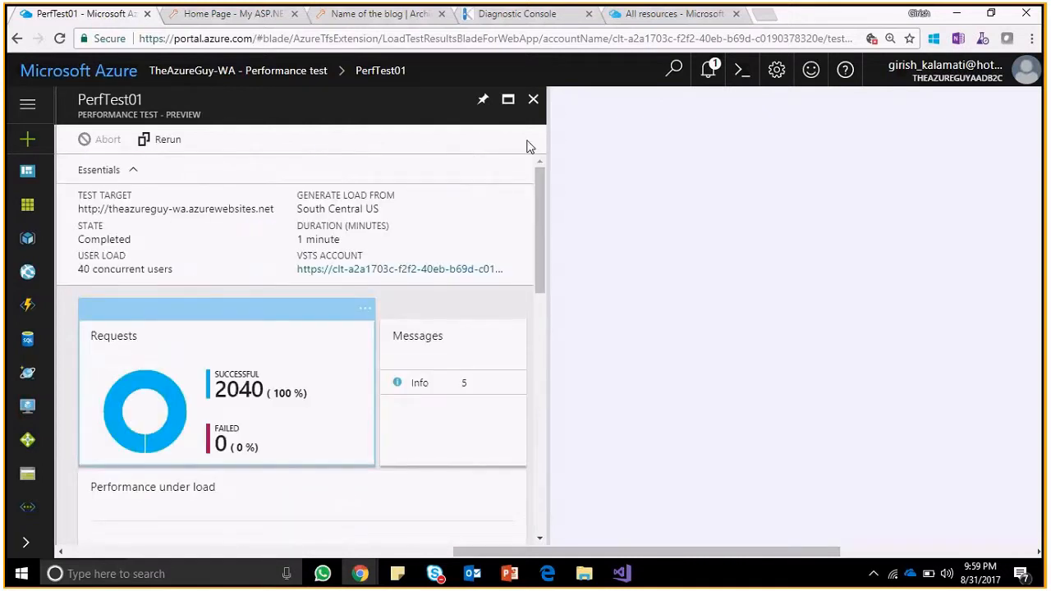
left_click(218, 15)
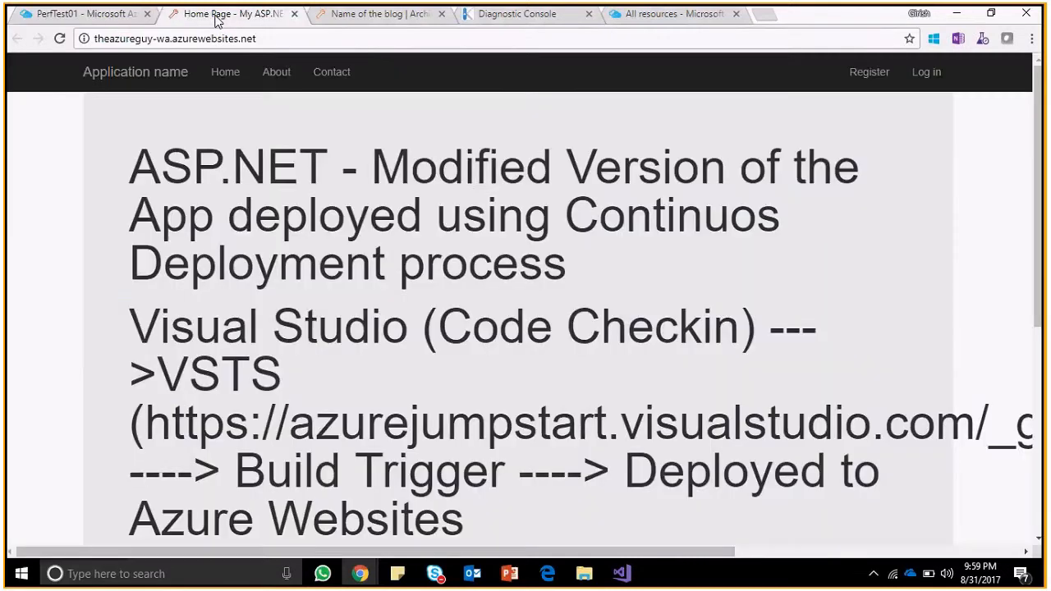
left_click(142, 15)
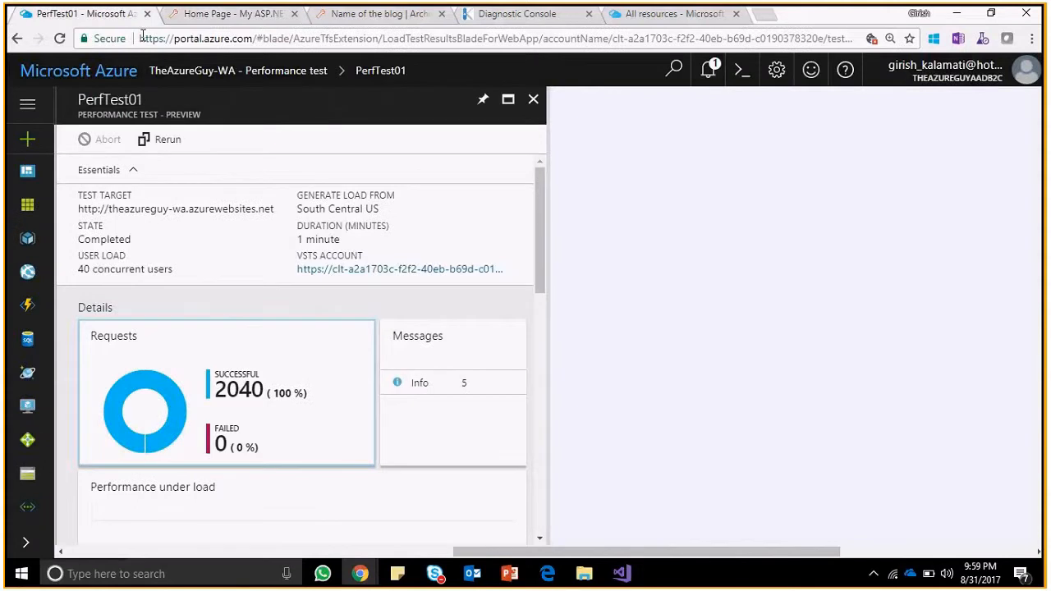
left_click(534, 99)
left_click_drag(253, 392, 248, 218)
left_click(182, 189)
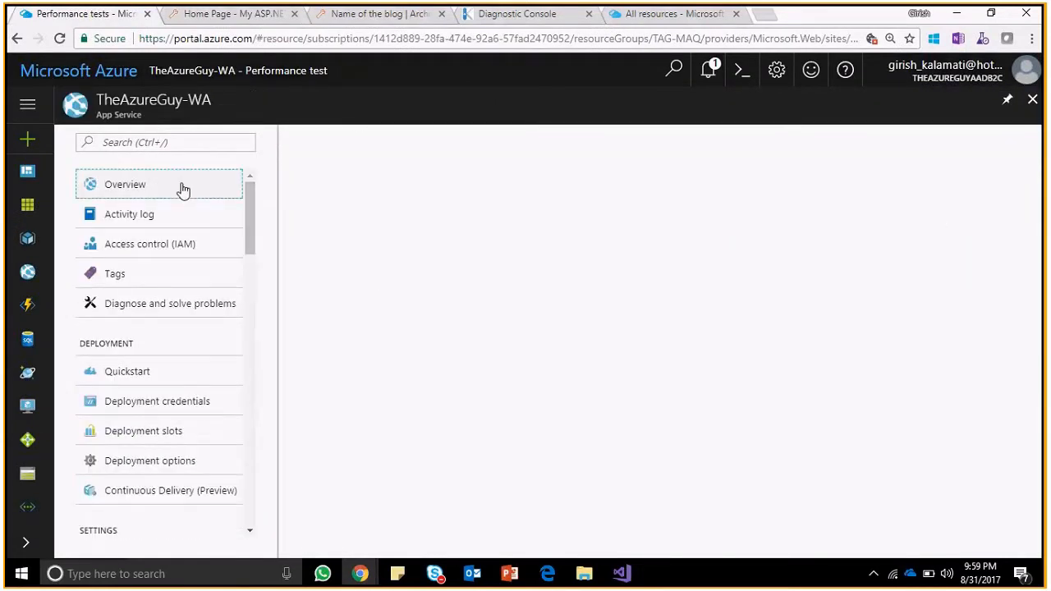
Check in Deployment options that the latest commit is being deployed.
left_click(180, 461)
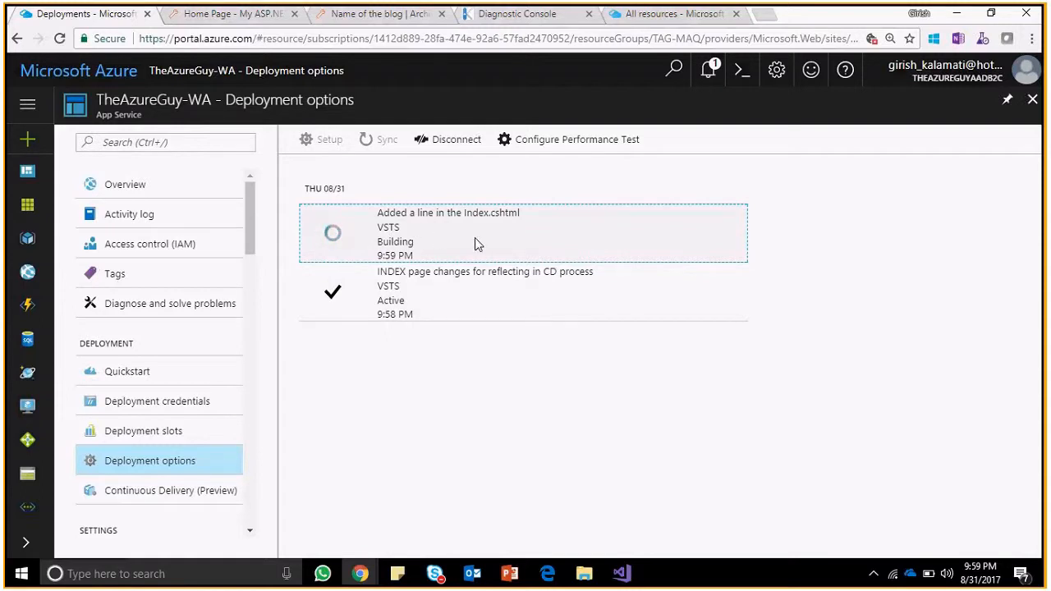
key("alt+Tab")
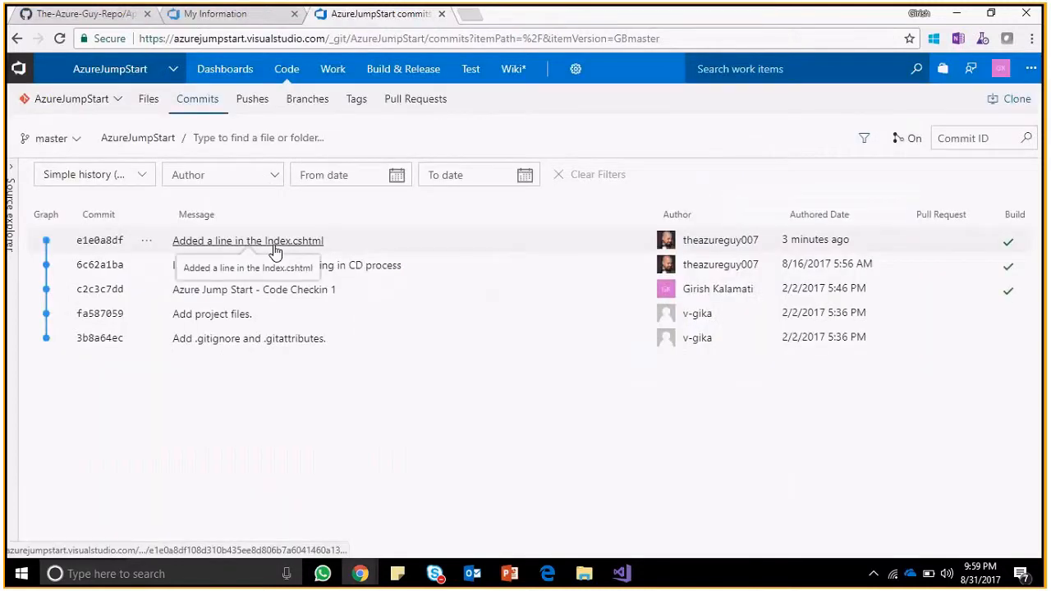
key("alt+Tab")
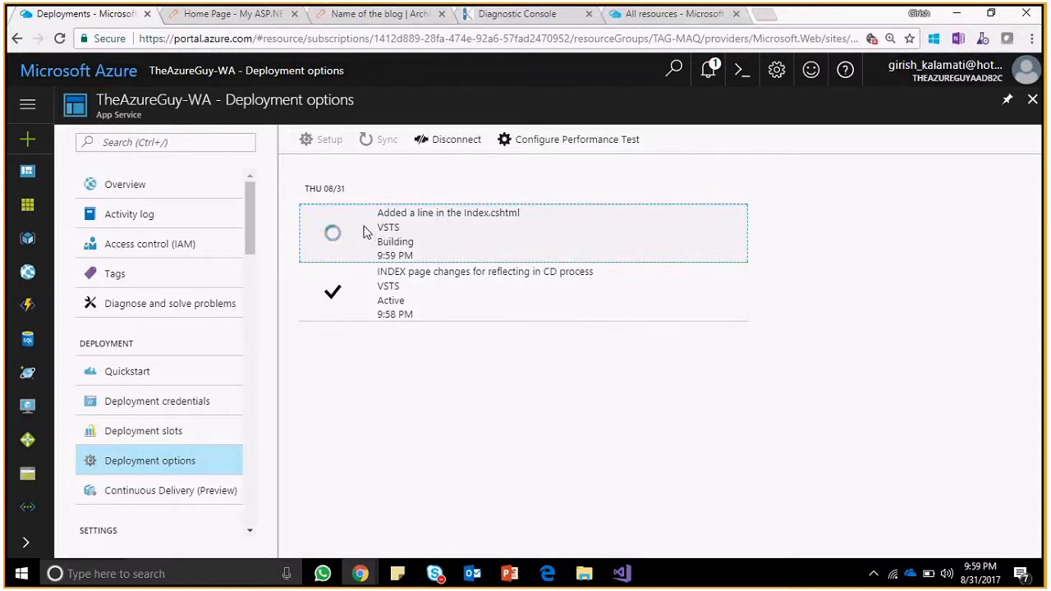
Reload the live site, now showing the 'Un-Modified Version' heading.
left_click(189, 14)
left_click(60, 39)
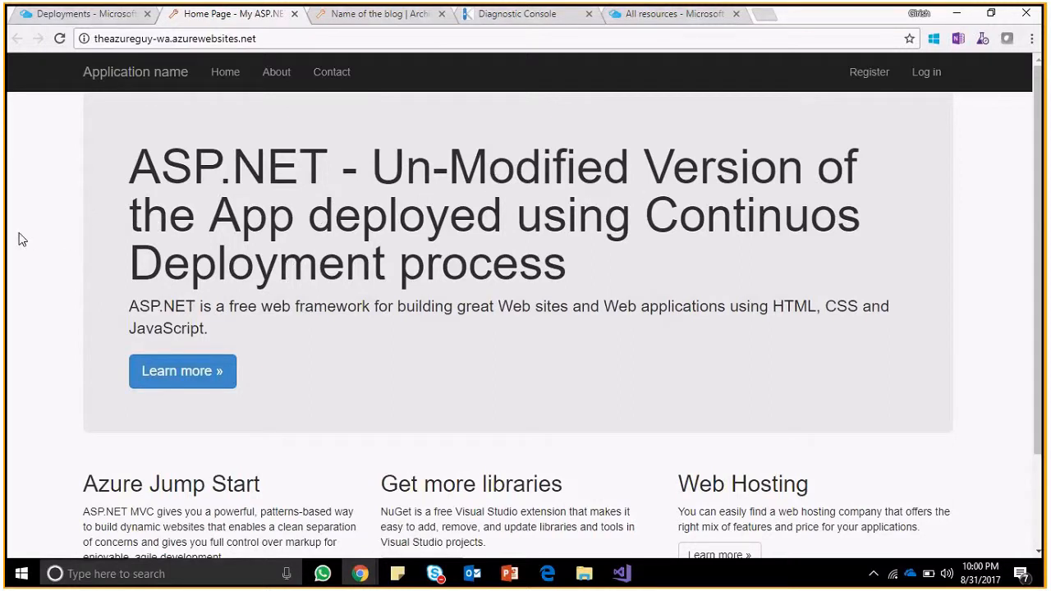
key("alt+Tab")
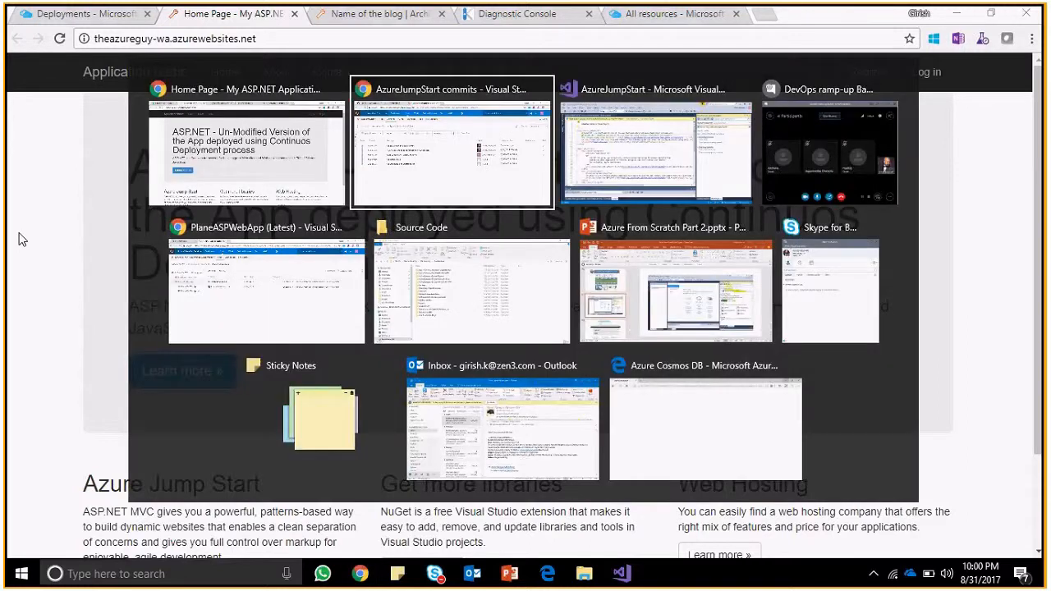
In Index.cshtml, uncomment lines 7–8, re-comment only the Modified heading line, and save.
key("alt+Tab")
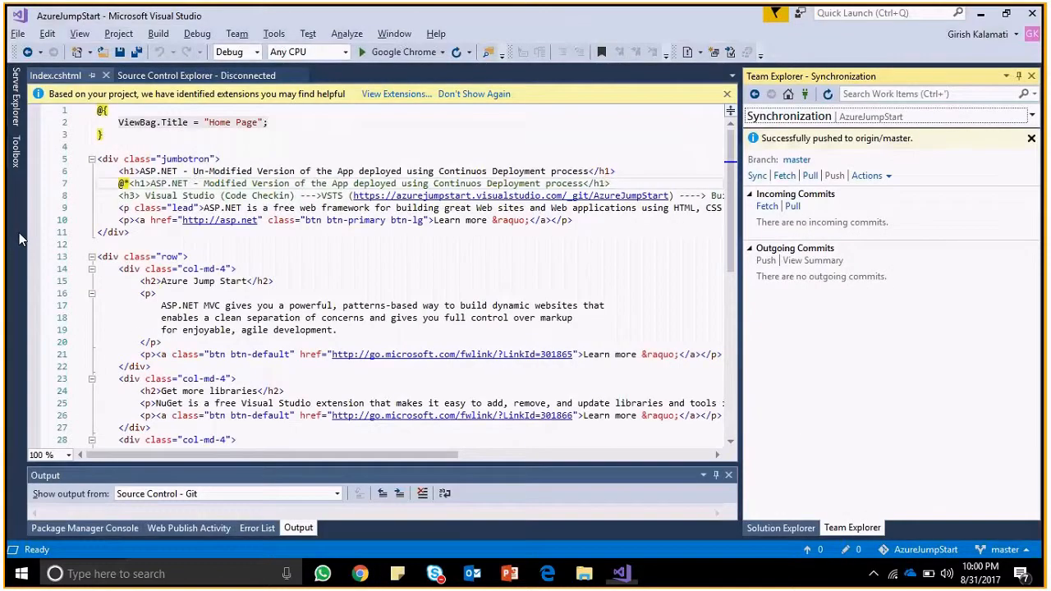
left_click(129, 183)
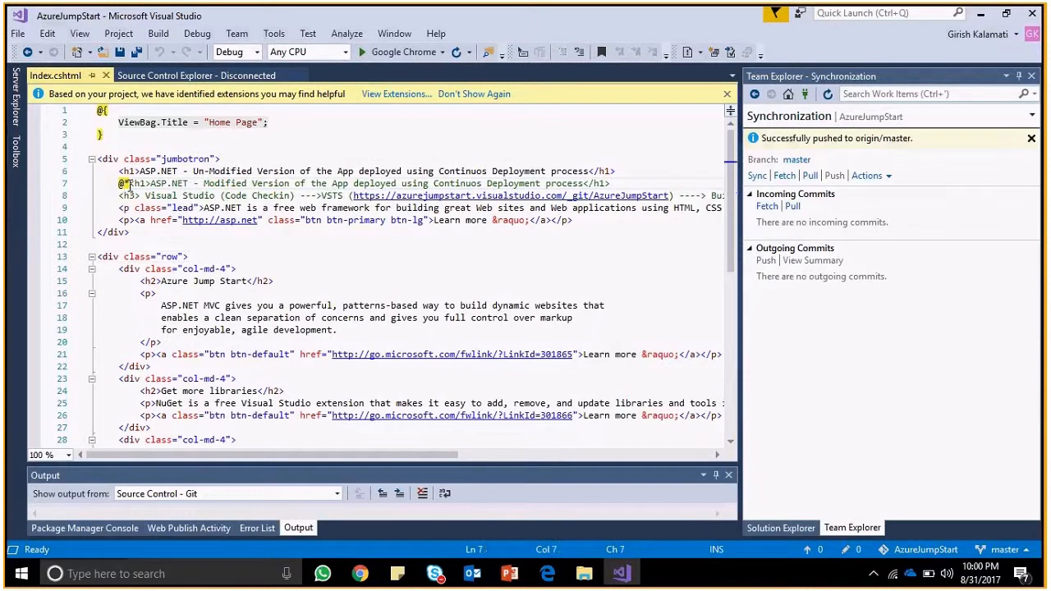
key("BackSpace")
key("BackSpace")
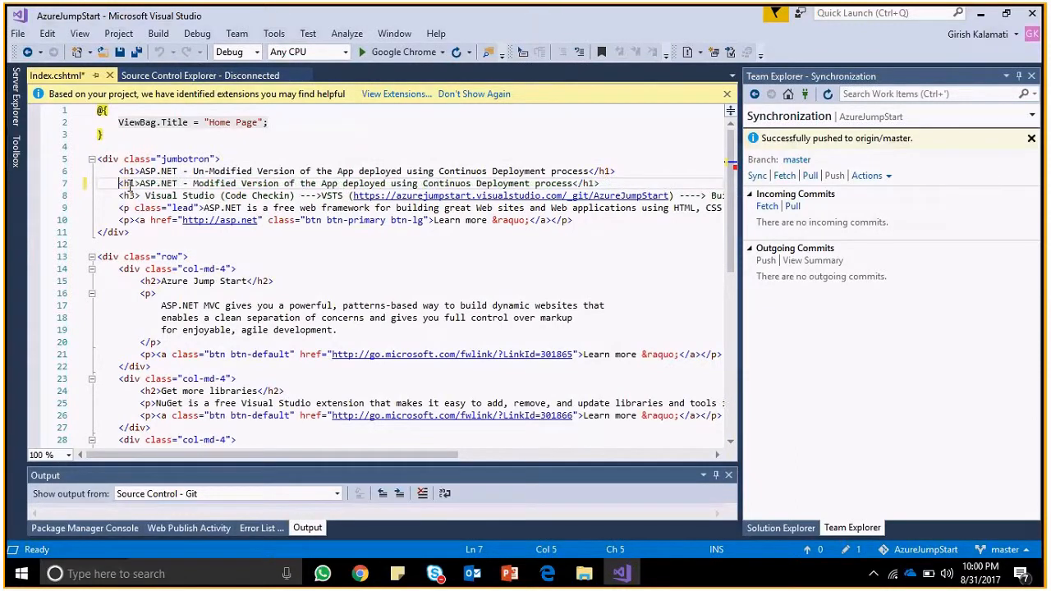
key("Down")
key("shift+End")
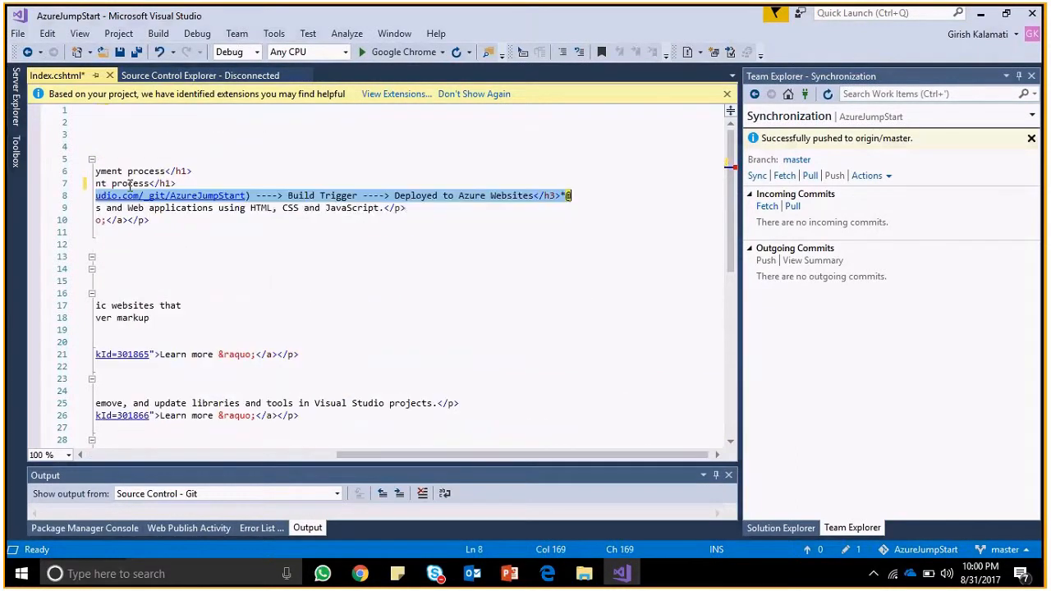
key("End")
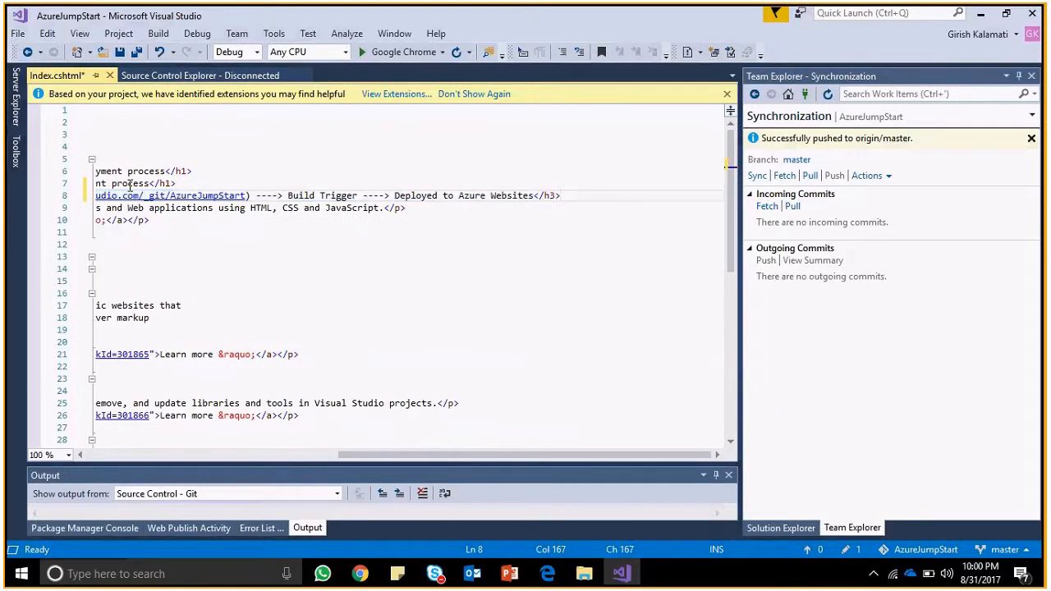
key("shift+Home")
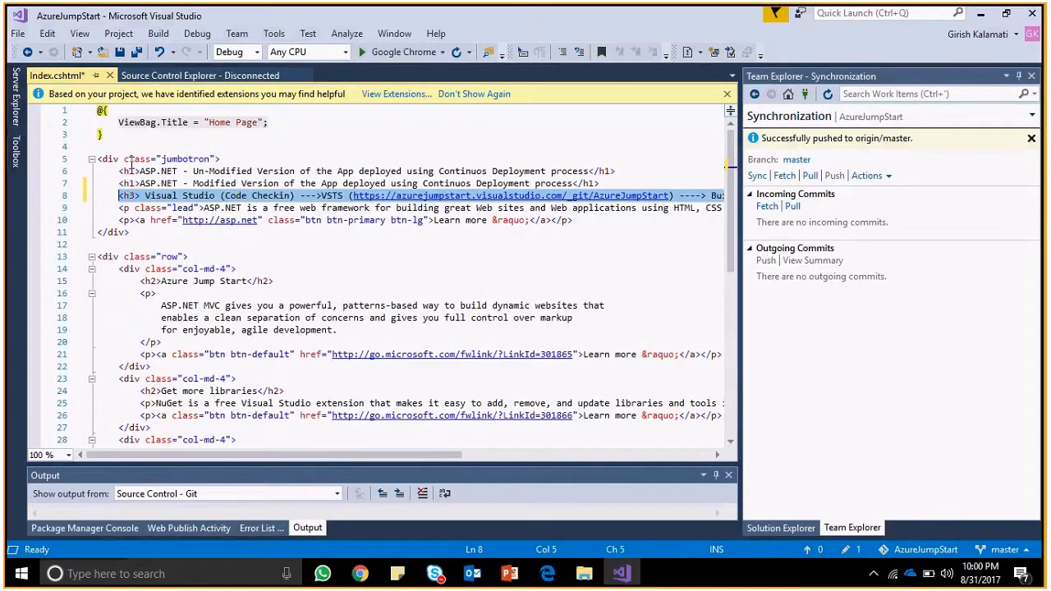
left_click(118, 182)
key("shift+End")
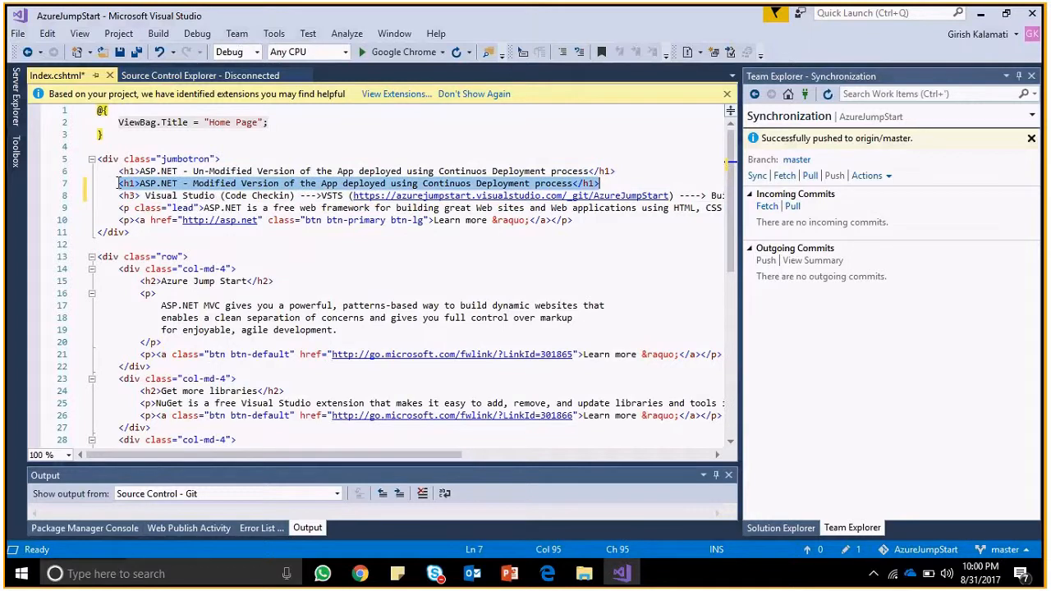
left_click(563, 53)
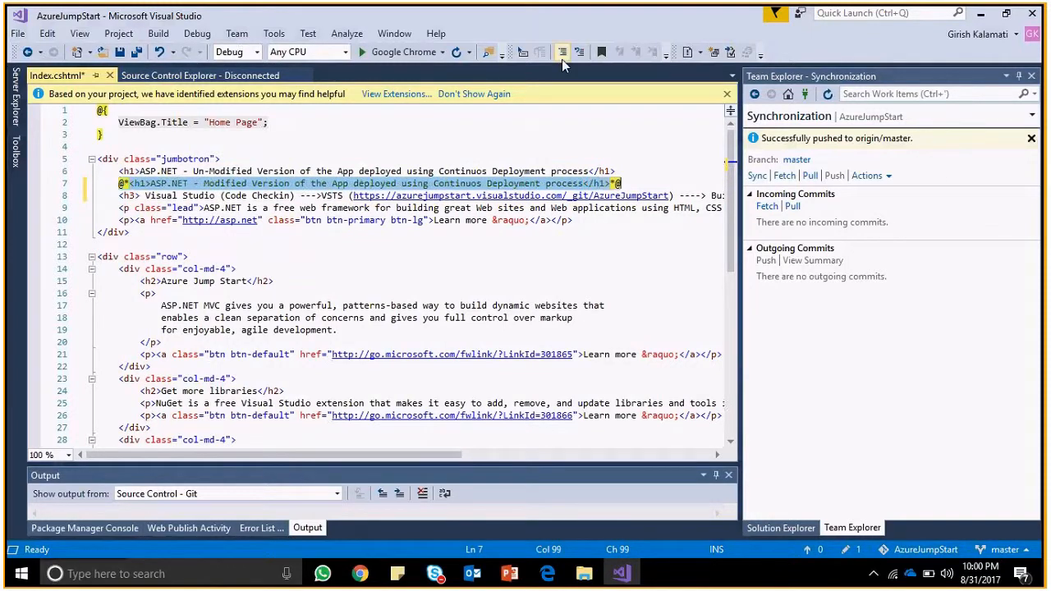
left_click(322, 234)
key("ctrl+s")
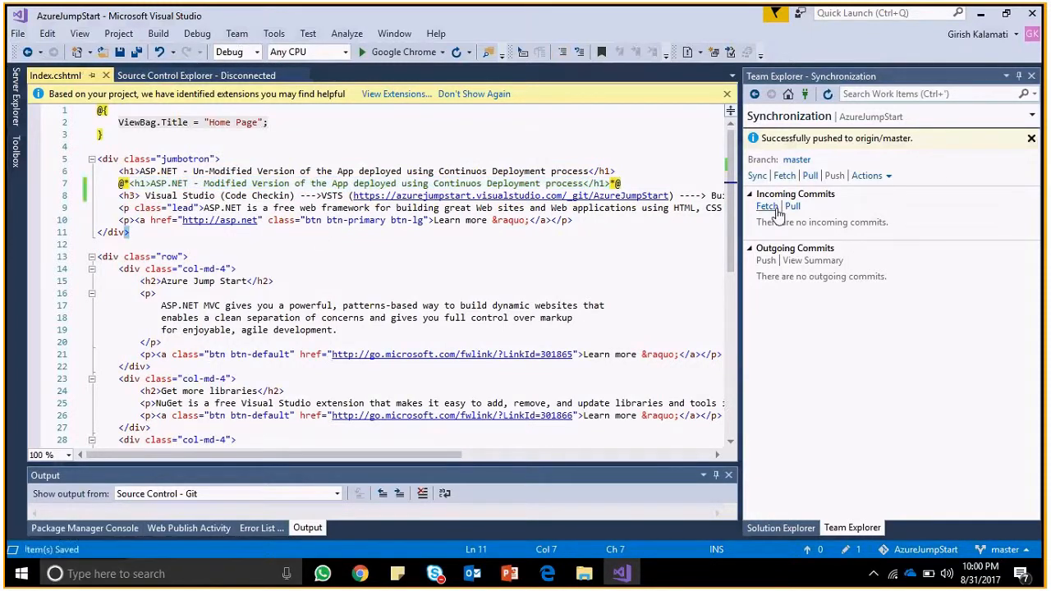
Commit the solution as 'Adding 1 more LOC : Final Check' and push it.
left_click(791, 529)
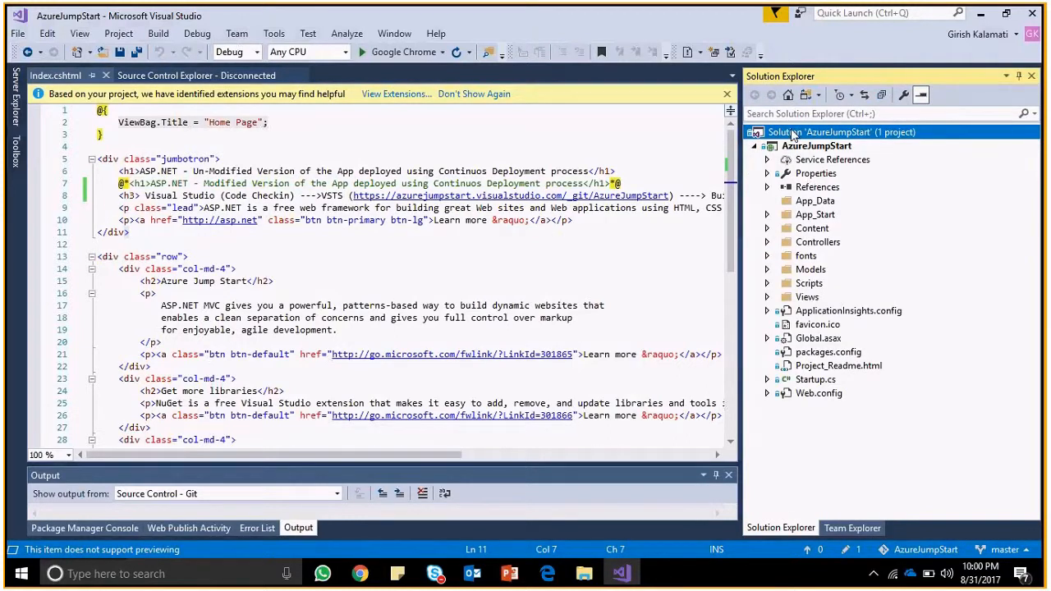
left_click(356, 310)
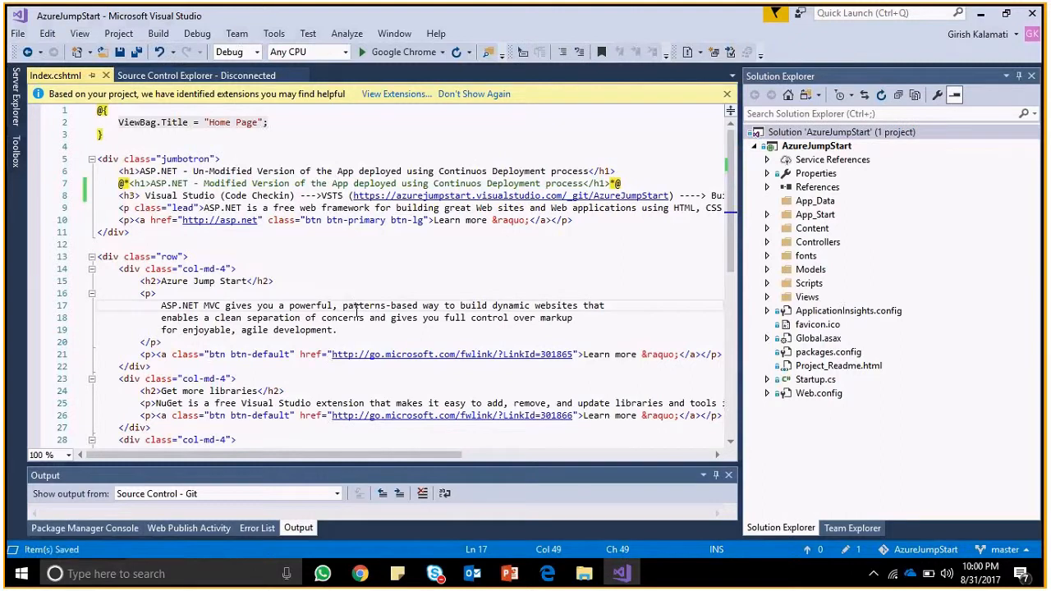
right_click(803, 134)
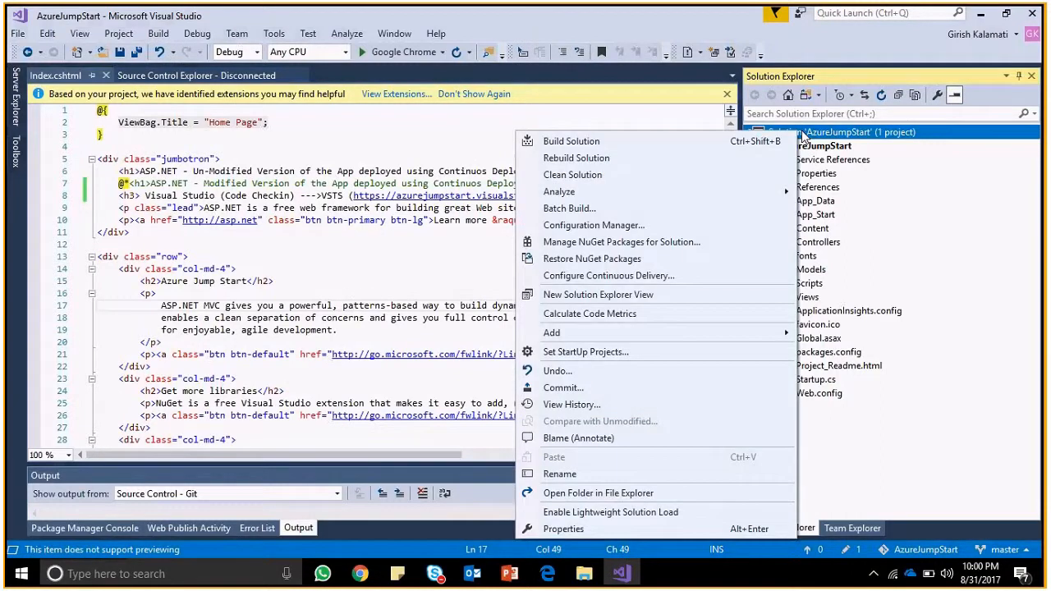
left_click(586, 390)
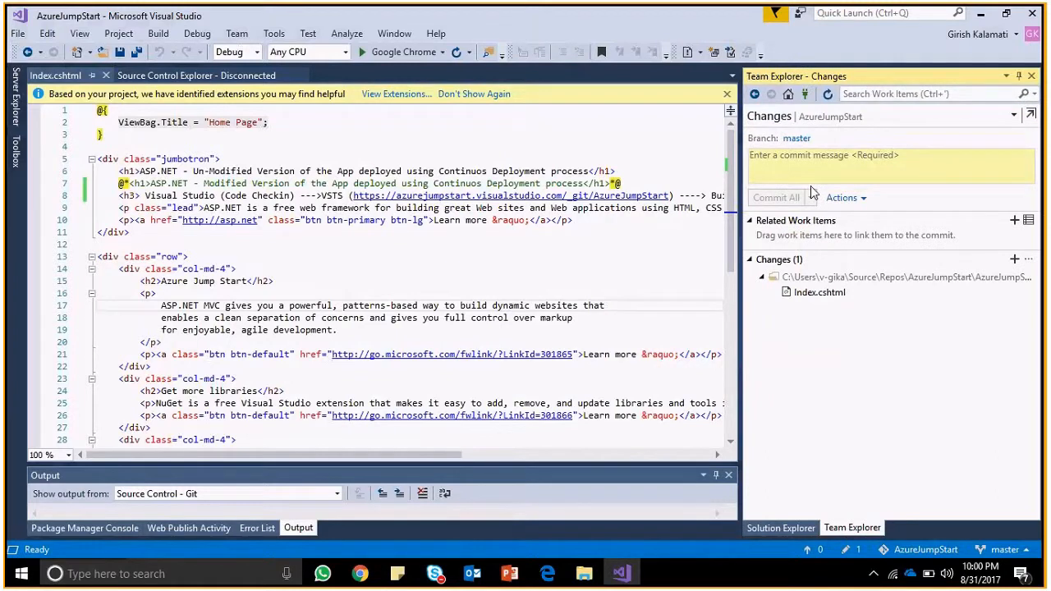
type("Adding ")
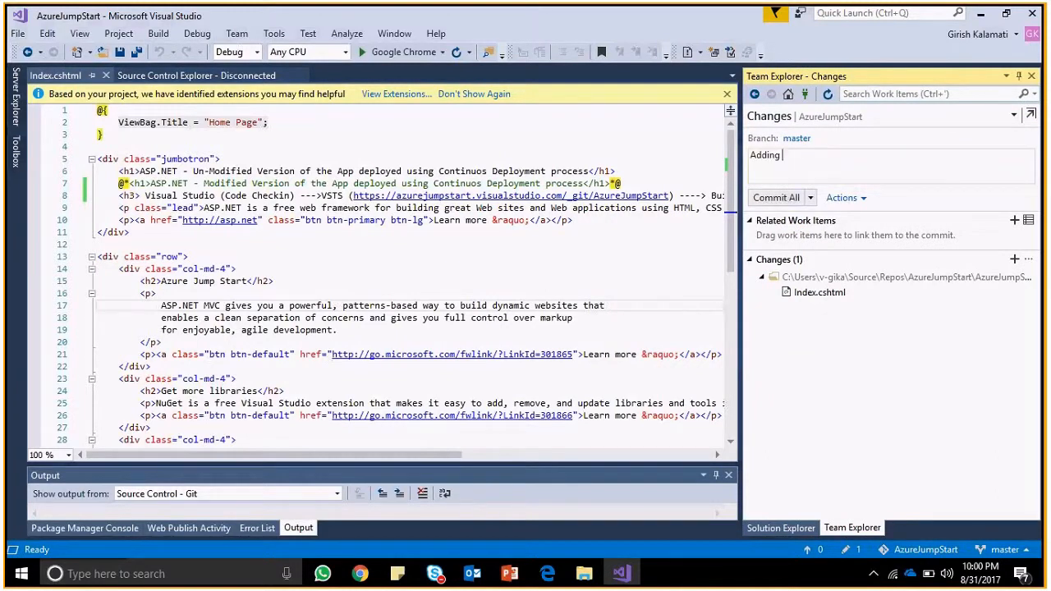
type("1 more LOC : Final Check")
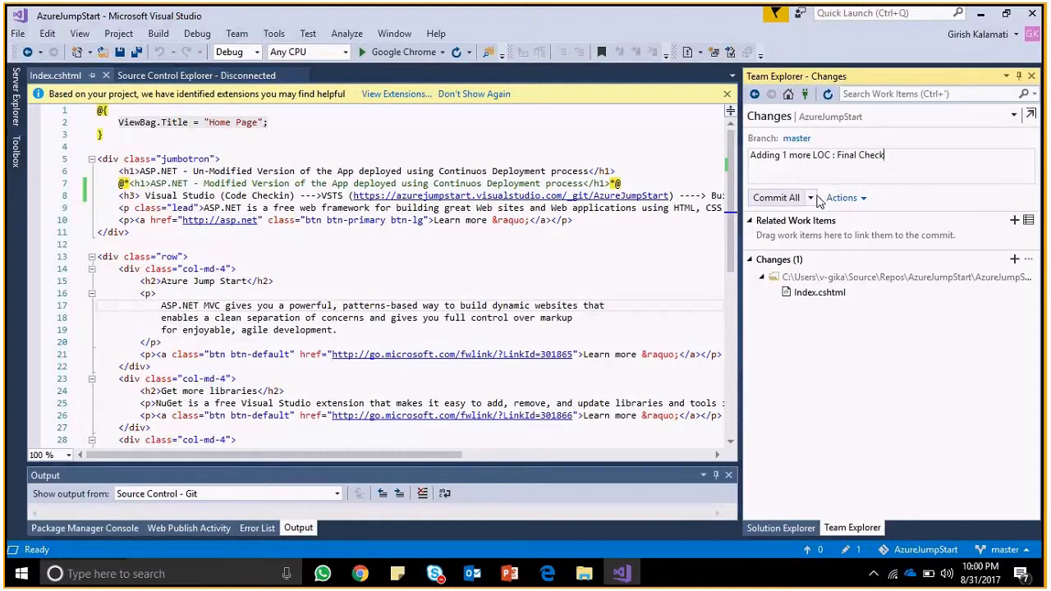
left_click(811, 199)
left_click(835, 342)
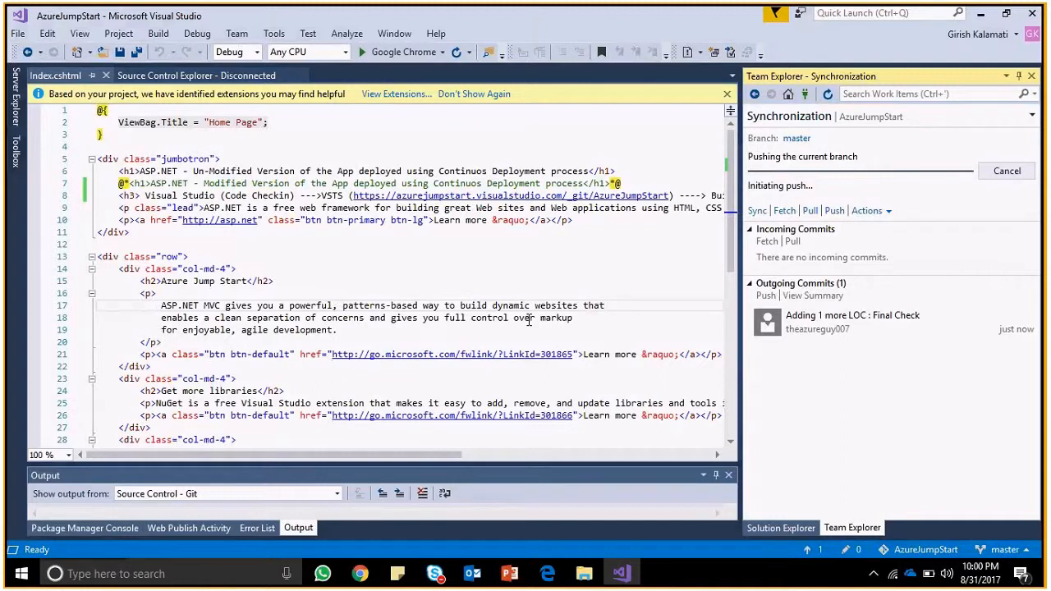
key("alt+Tab")
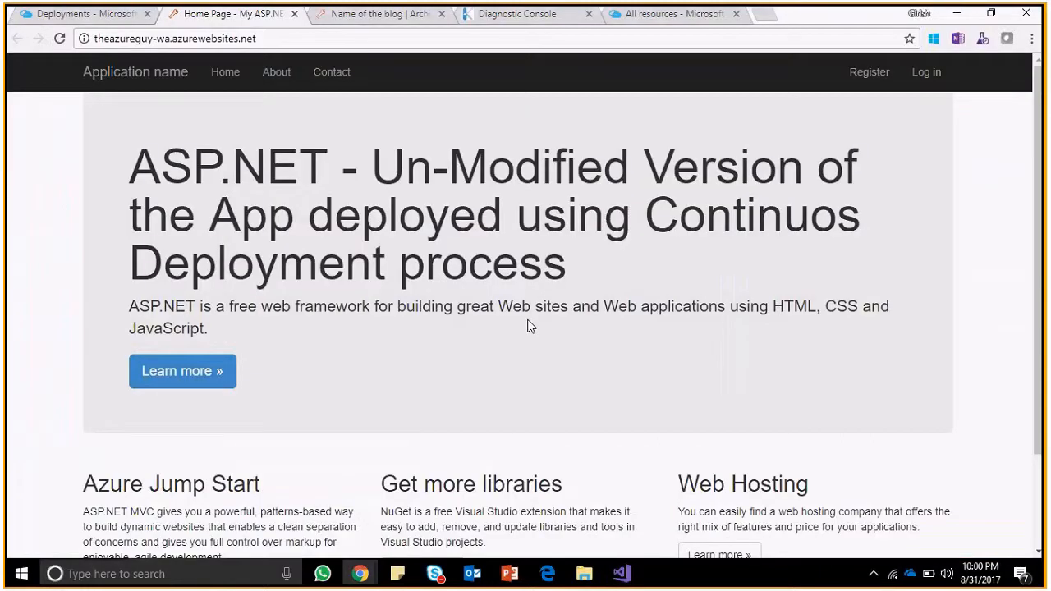
Refresh VSTS commits, inspect the Final Check commit's Index.cshtml diff (+2 -2), then go back.
key("alt+Tab")
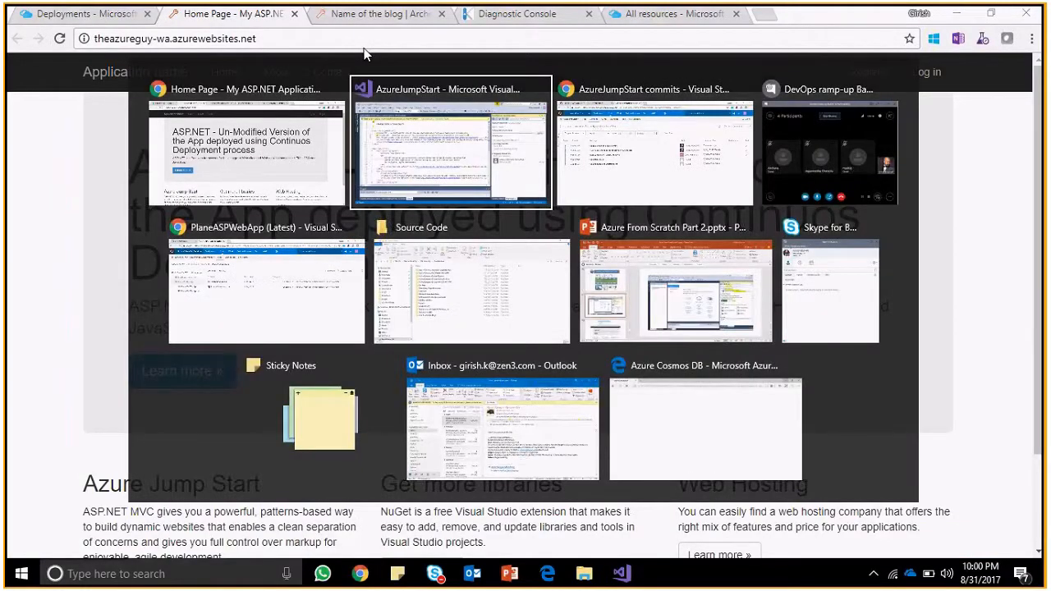
key("alt+Tab")
key("F5")
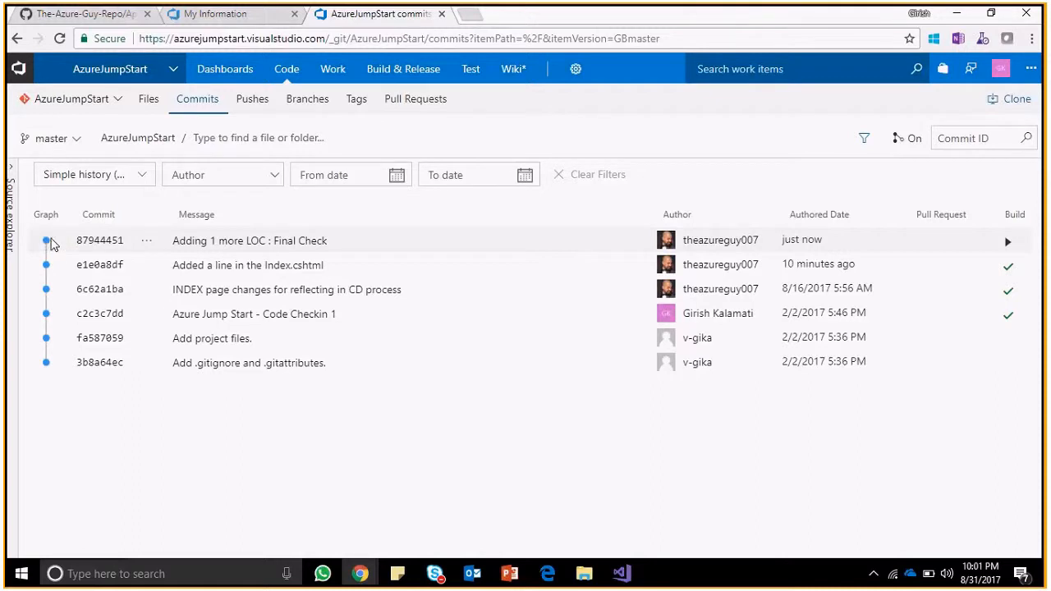
left_click(107, 247)
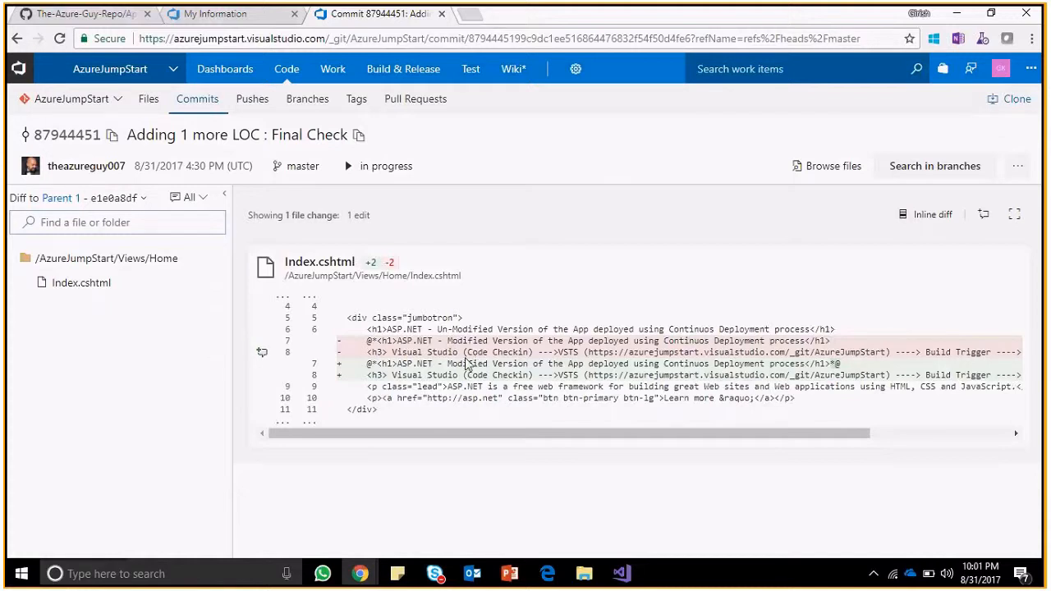
left_click_drag(367, 364, 440, 364)
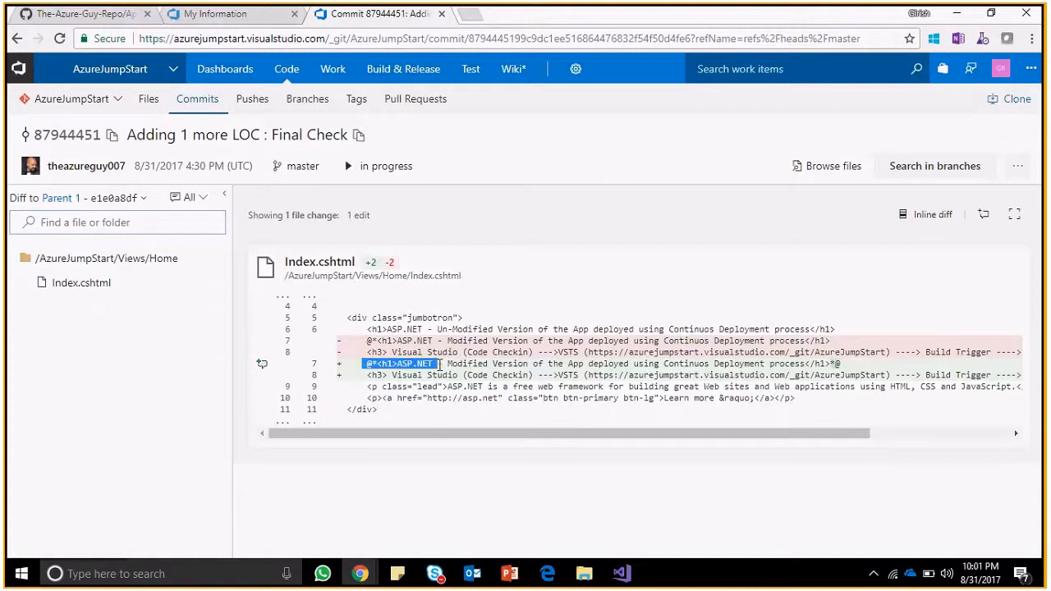
left_click(19, 39)
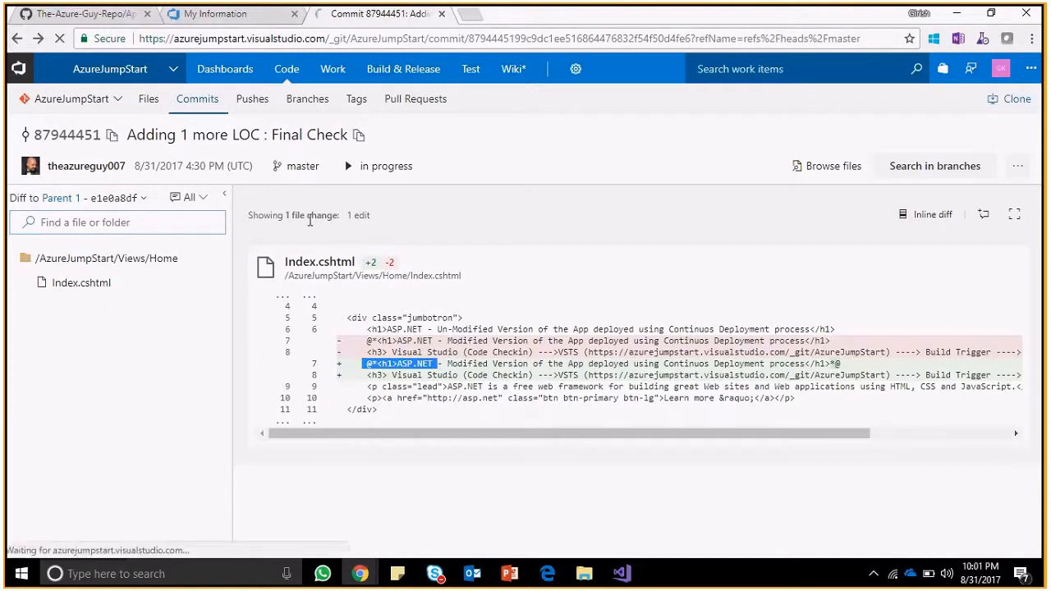
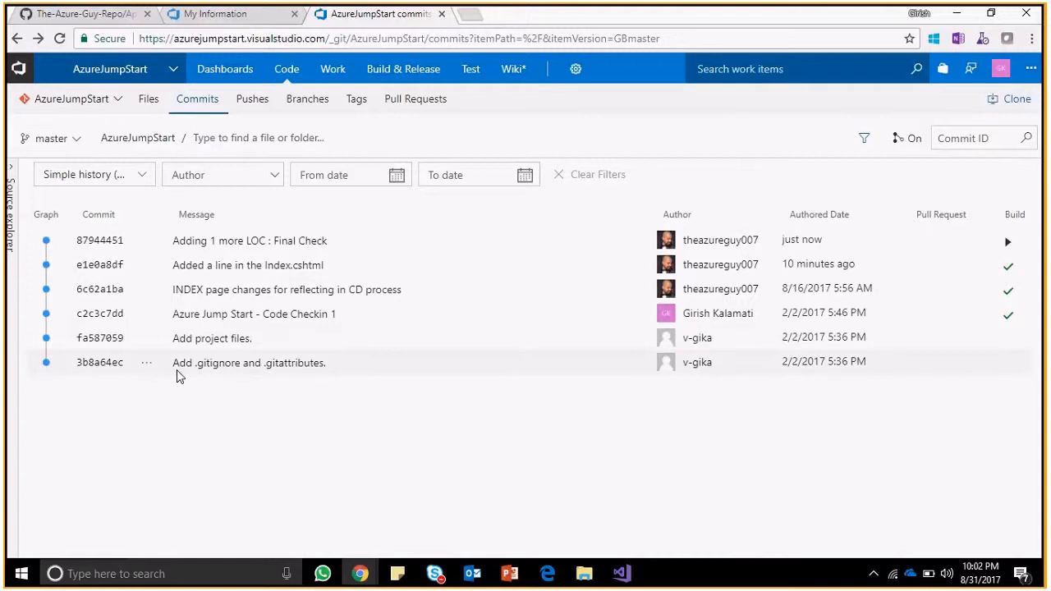
Reload the live site's home page; it still shows the 'Un-Modified Version' heading.
key("alt+Tab")
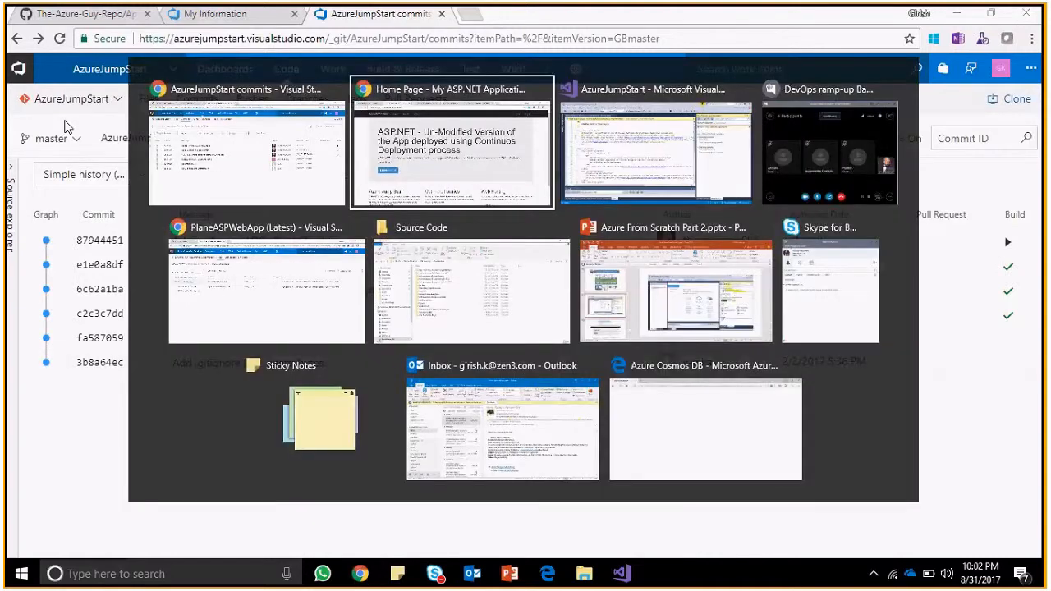
key("F5")
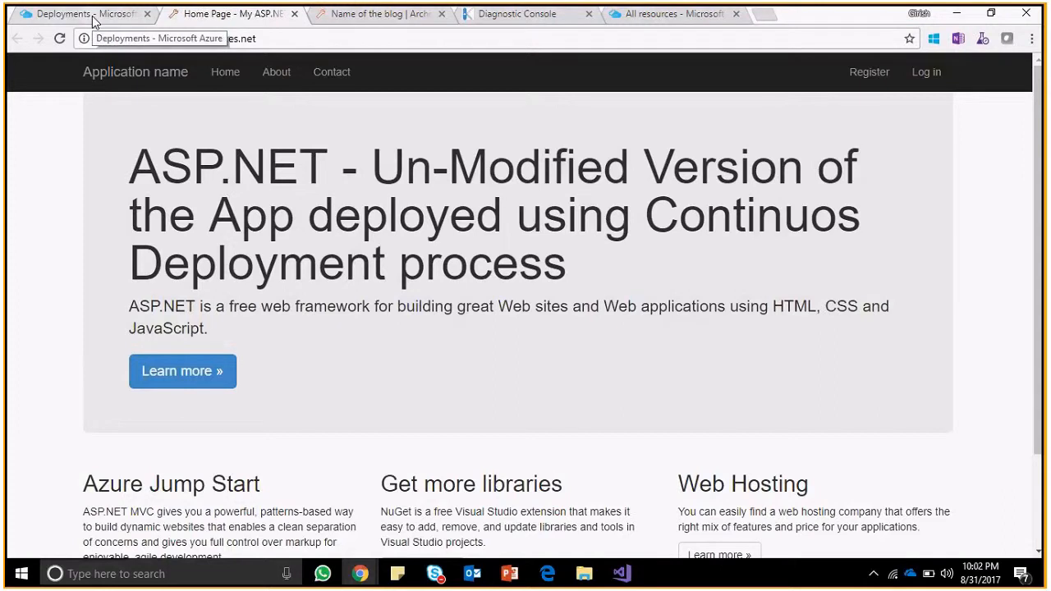
Check the web app's Deployments list in Azure, where the new commit is building.
left_click(90, 14)
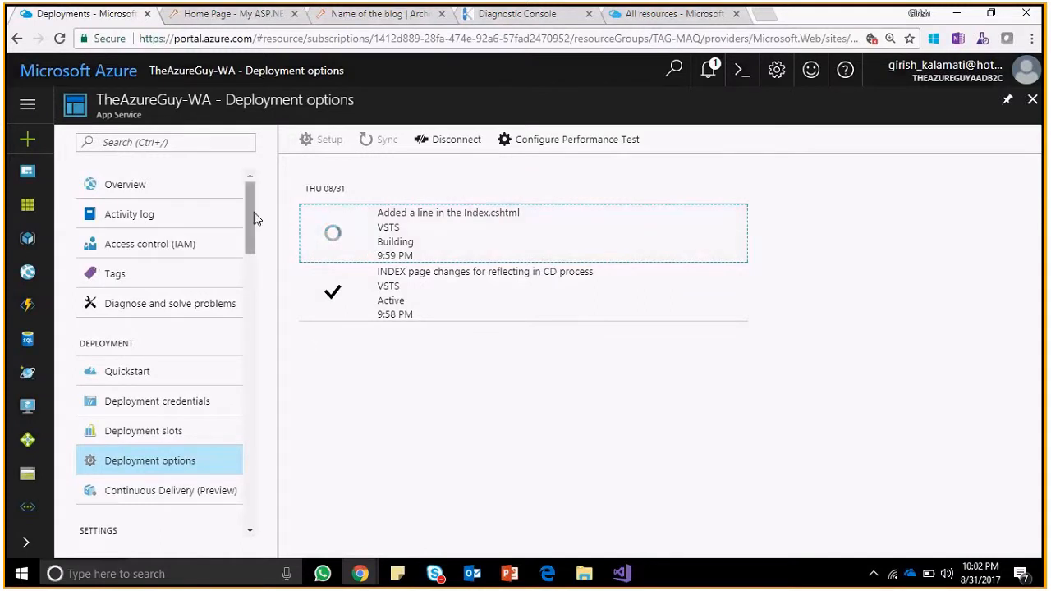
scroll(258, 293, "down", 5)
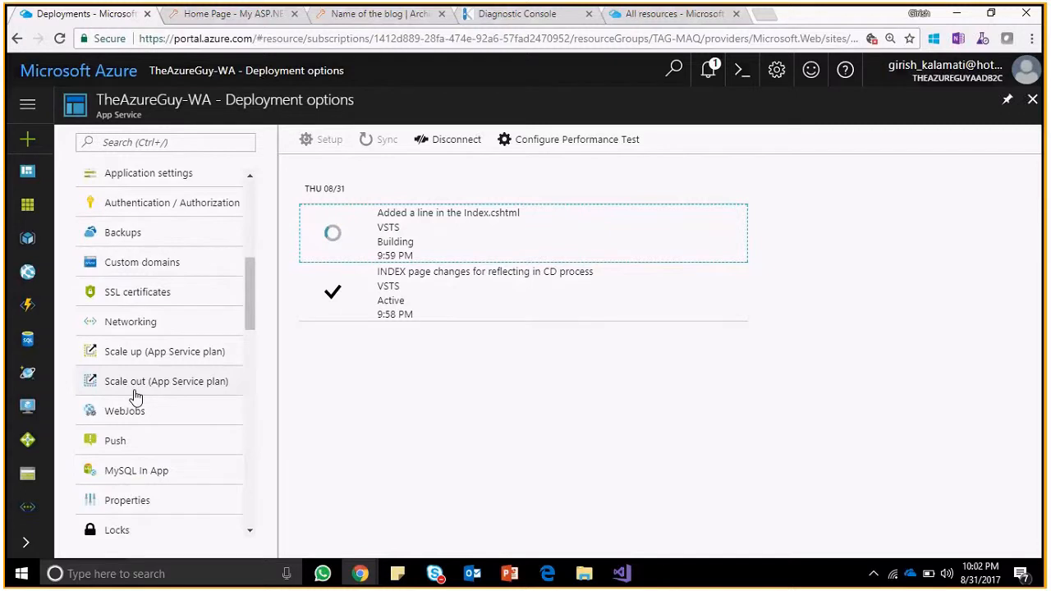
scroll(140, 407, "down", 3)
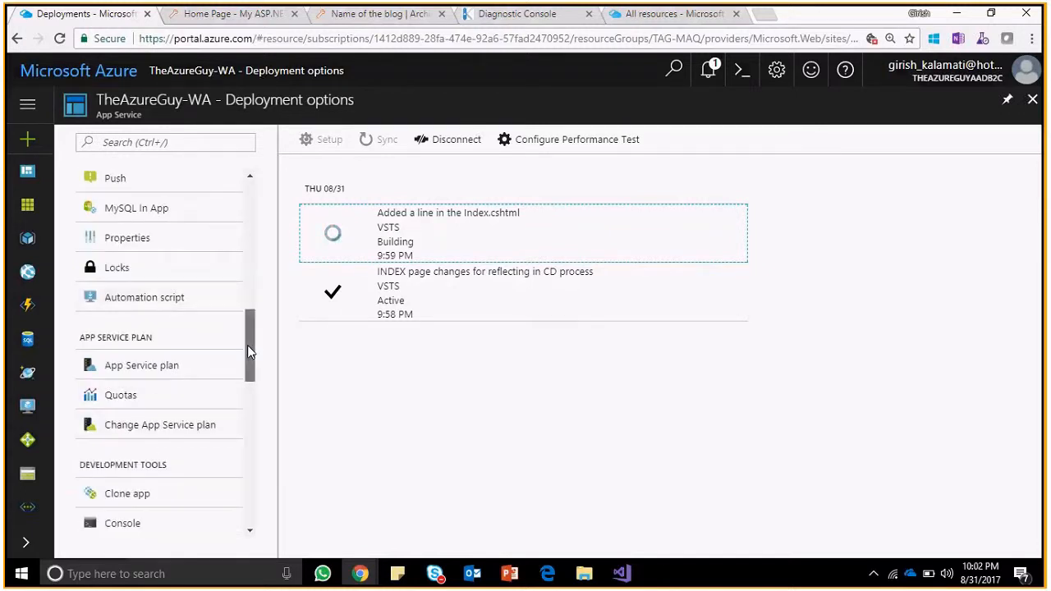
left_click_drag(249, 352, 254, 399)
Review the queued performance test, then view Deployment slots, which need a Standard or Premium plan.
left_click(170, 438)
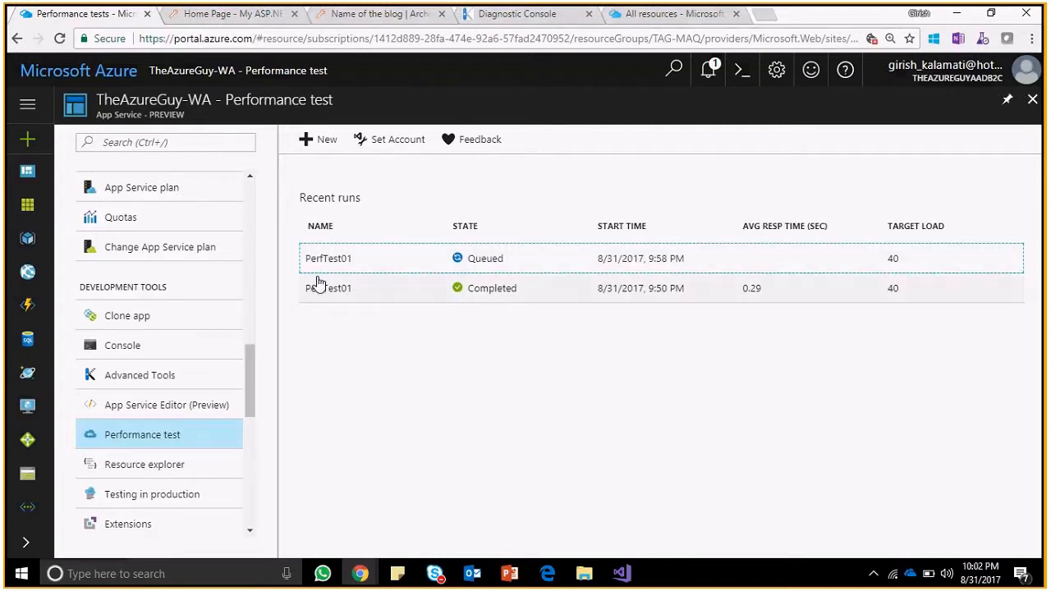
left_click_drag(250, 365, 394, 145)
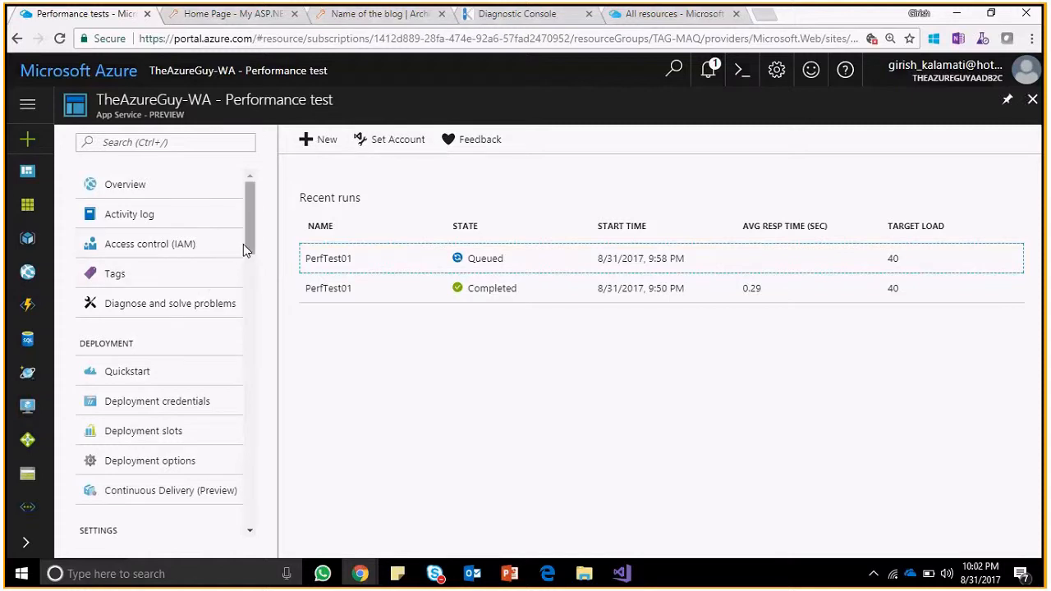
scroll(204, 354, "down", 1)
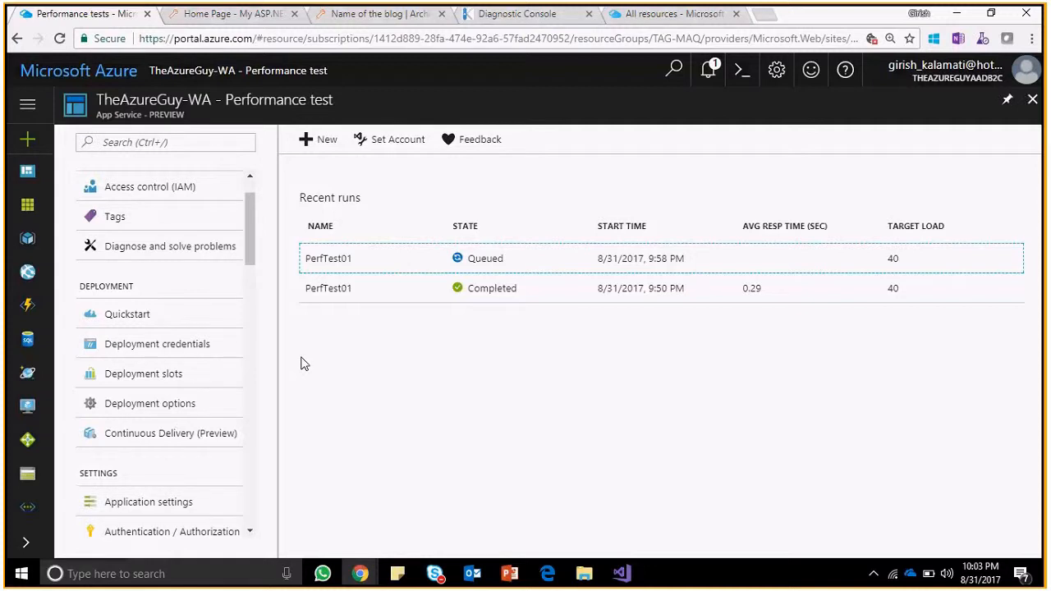
left_click(156, 376)
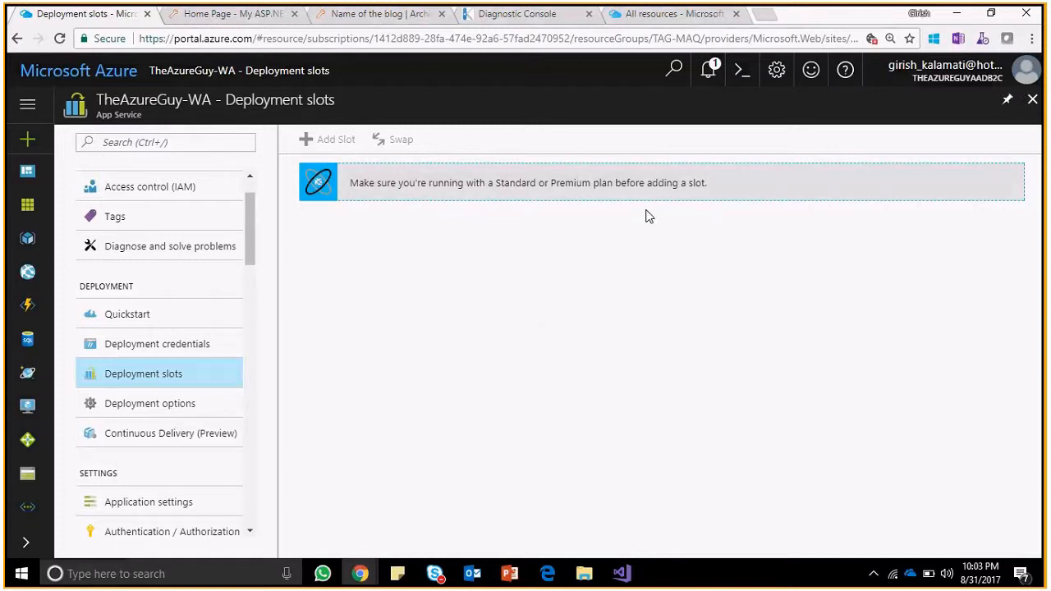
Revisit the performance test runs, then return to the TheAzureGuy-WA Overview on the Free tier.
left_click(139, 376)
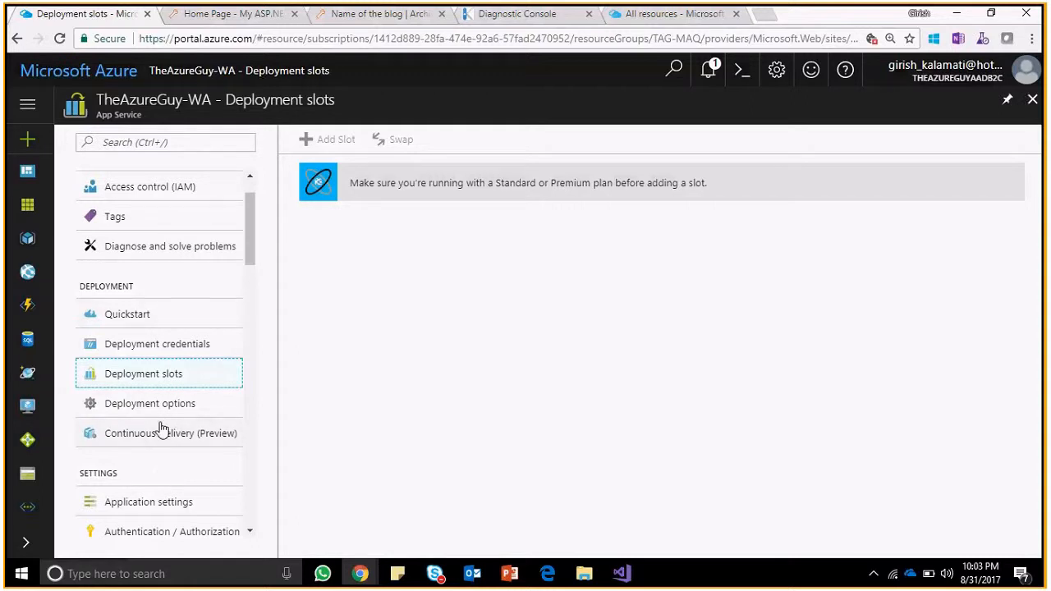
left_click_drag(249, 218, 249, 383)
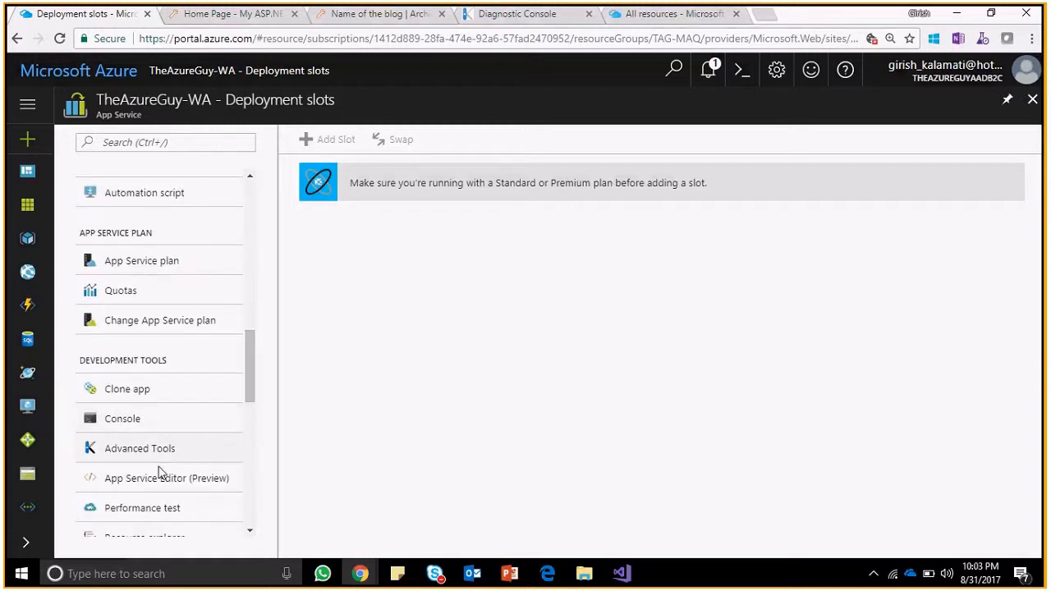
left_click(148, 510)
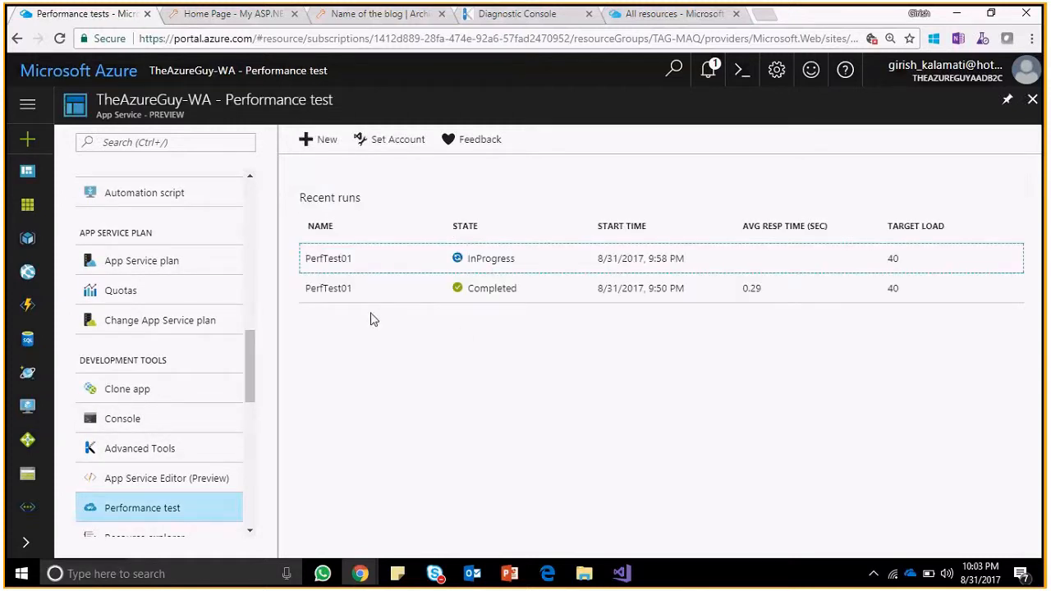
left_click_drag(248, 346, 253, 253)
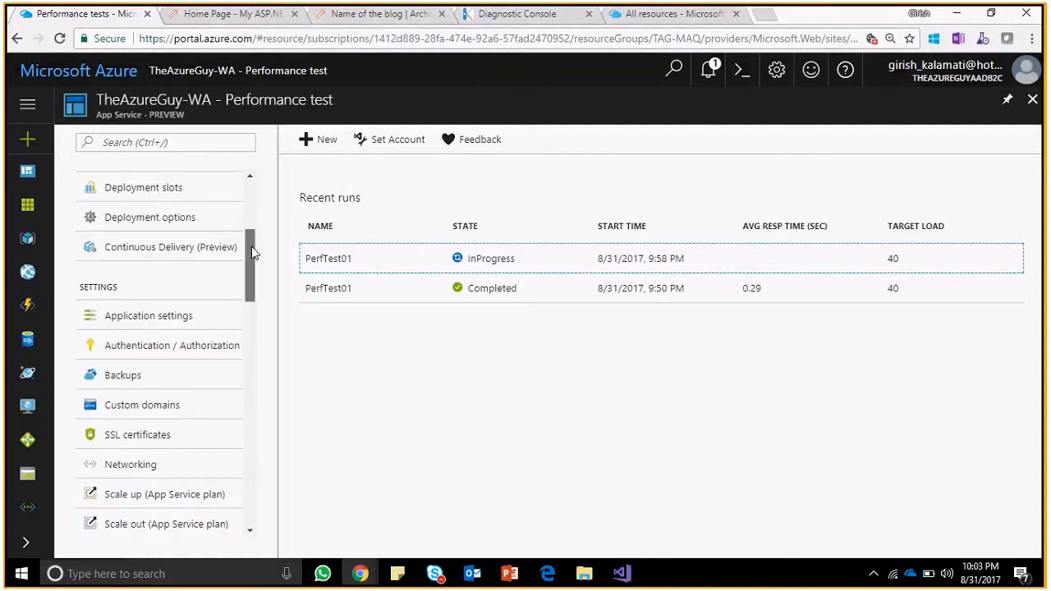
scroll(172, 329, "up", 2)
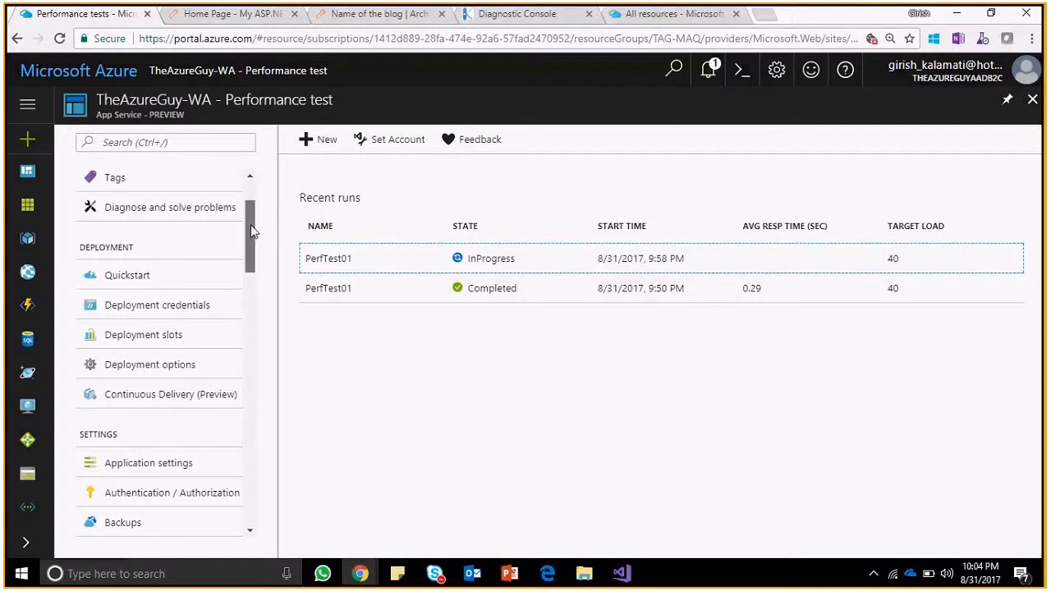
left_click_drag(252, 233, 251, 205)
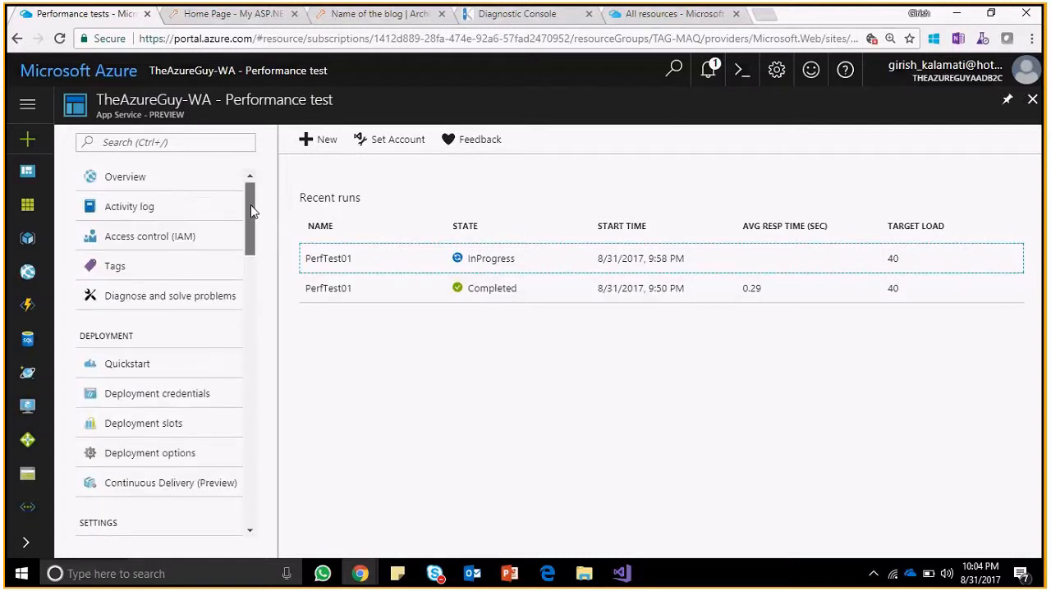
left_click(177, 193)
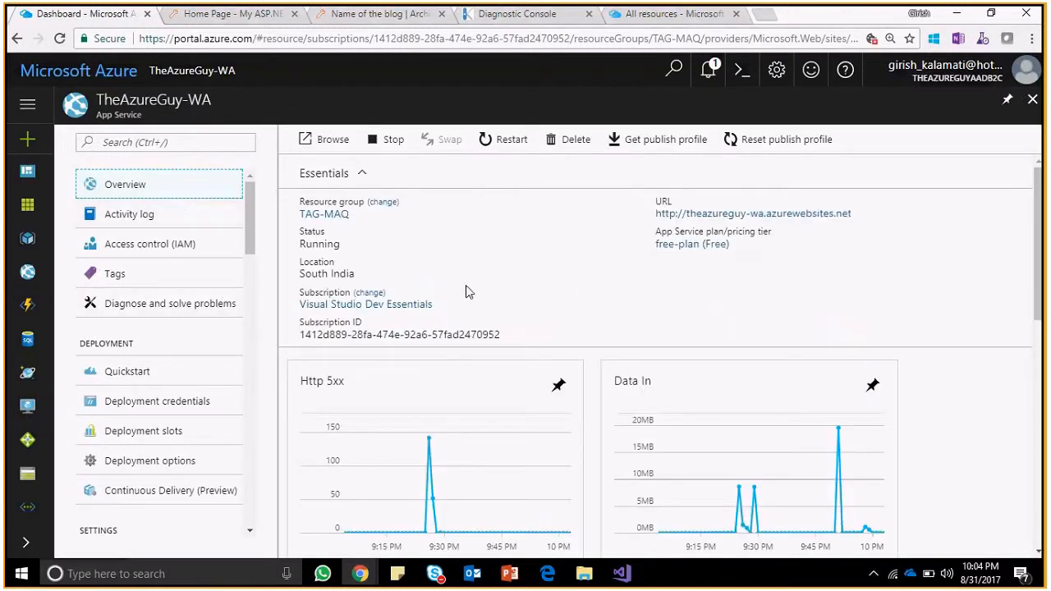
Pin the Overview's Http 5xx chart to the dashboard.
left_click_drag(1041, 215, 1043, 262)
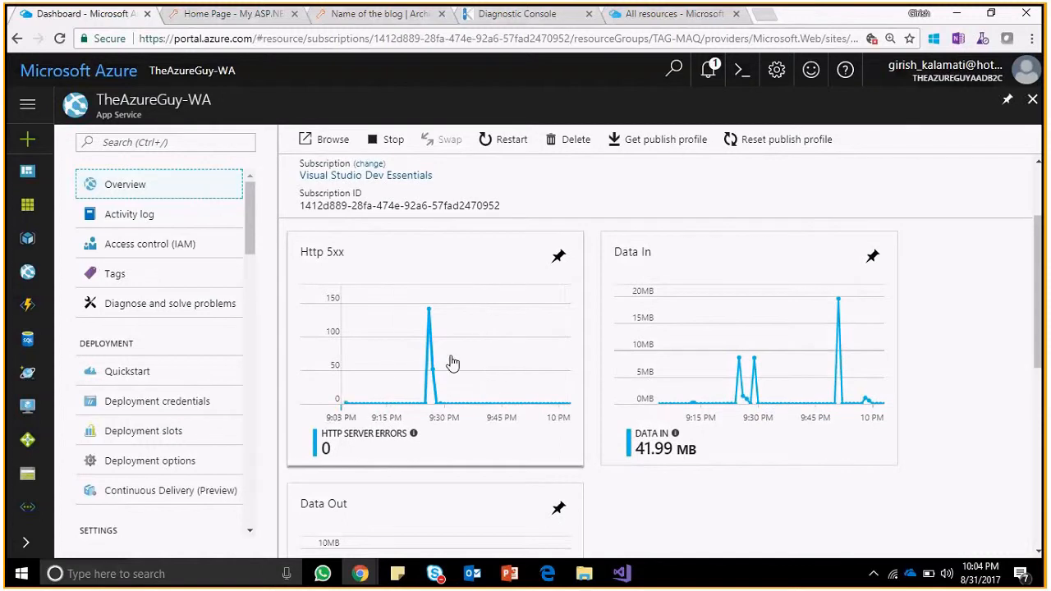
scroll(963, 237, "up", 2)
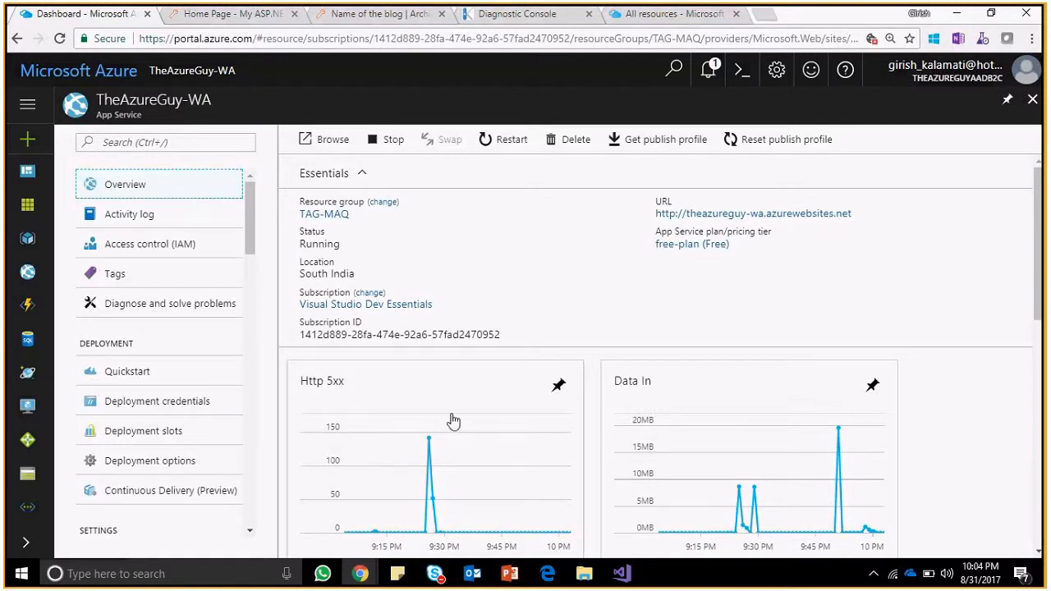
left_click(560, 388)
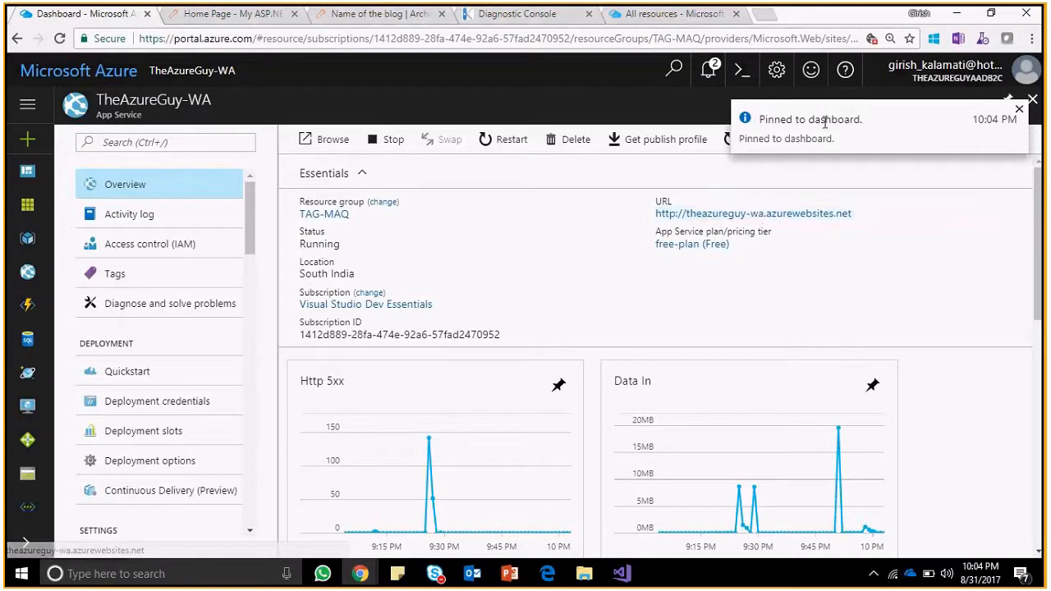
Open the completed PerfTest01 run's results, showing 40 concurrent users.
left_click_drag(1037, 271, 1044, 378)
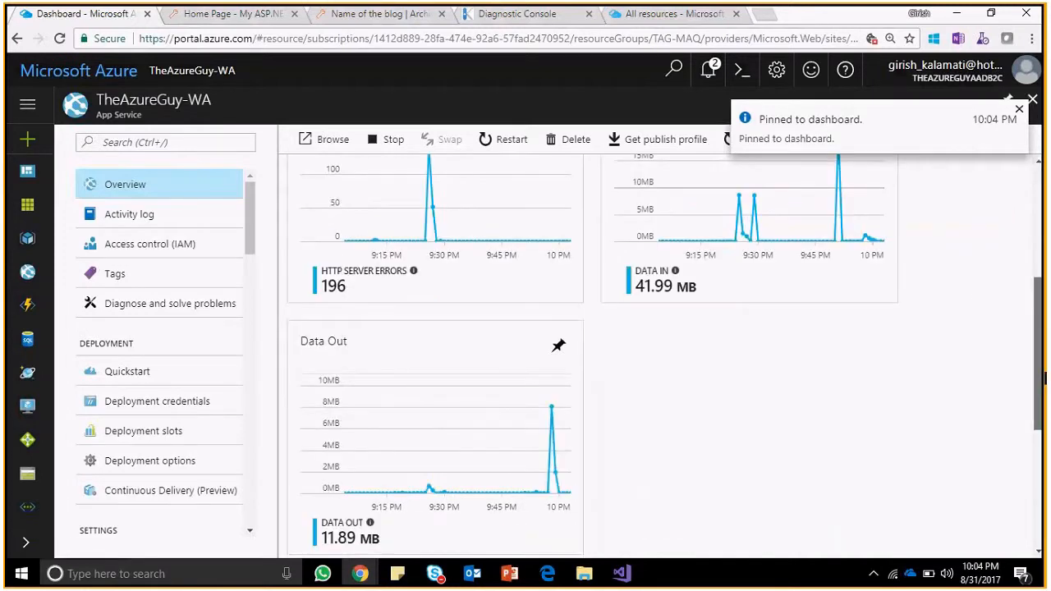
mouse_move(248, 219)
left_mouse_down()
mouse_move(264, 428)
mouse_move(262, 414)
left_mouse_up()
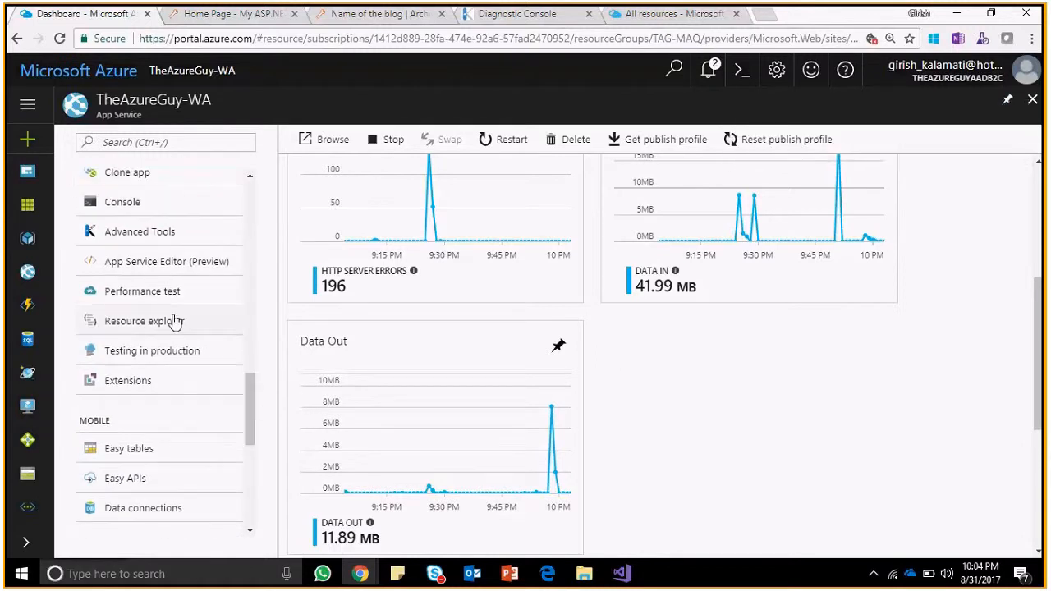
left_click(164, 291)
left_click(497, 288)
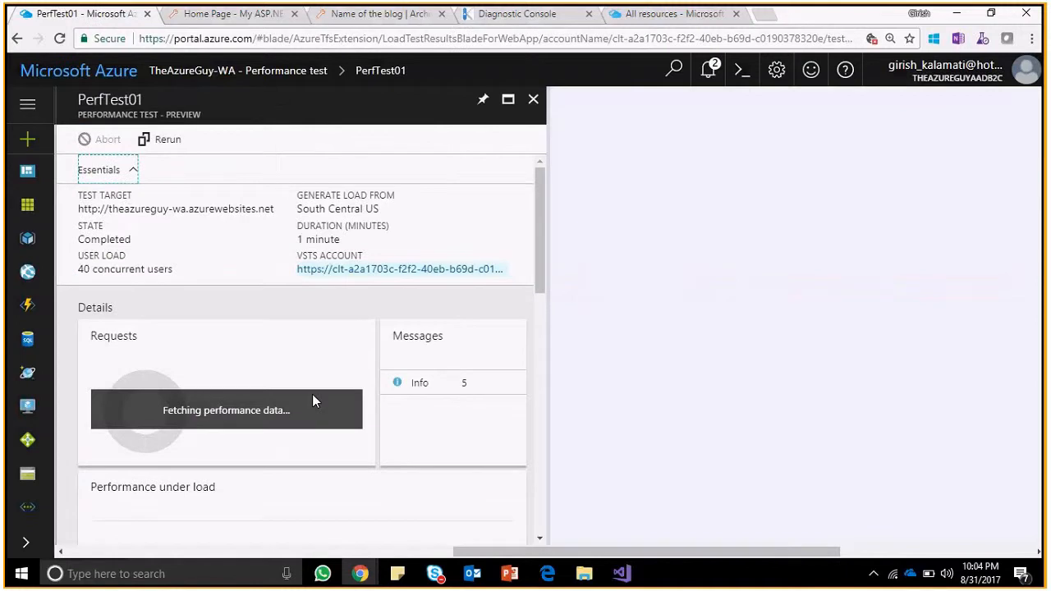
Pin PerfTest01's Requests chart to the dashboard.
left_click(366, 311)
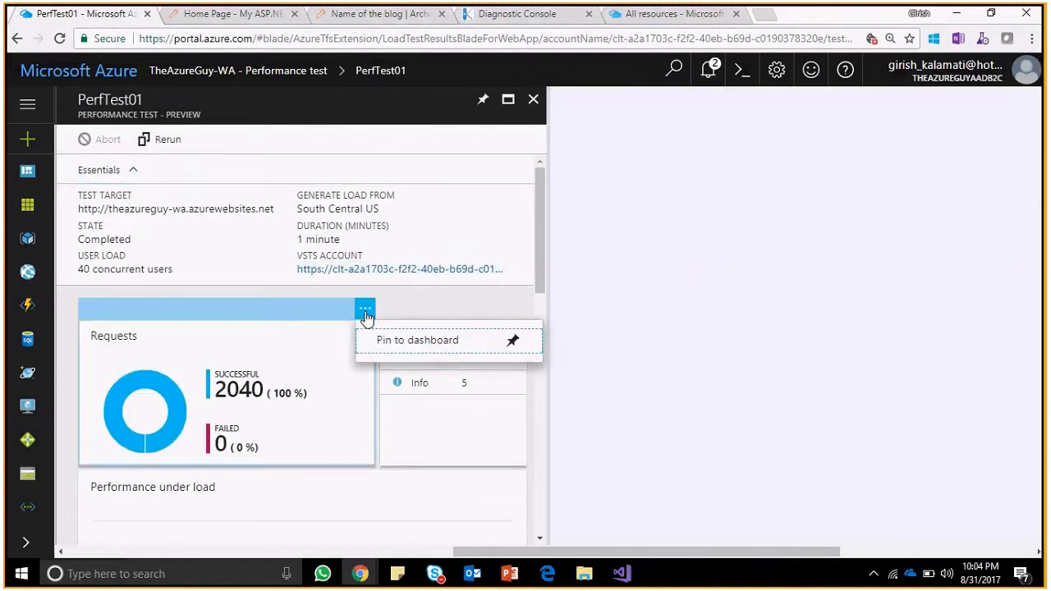
left_click(544, 222)
scroll(545, 239, "down", 2)
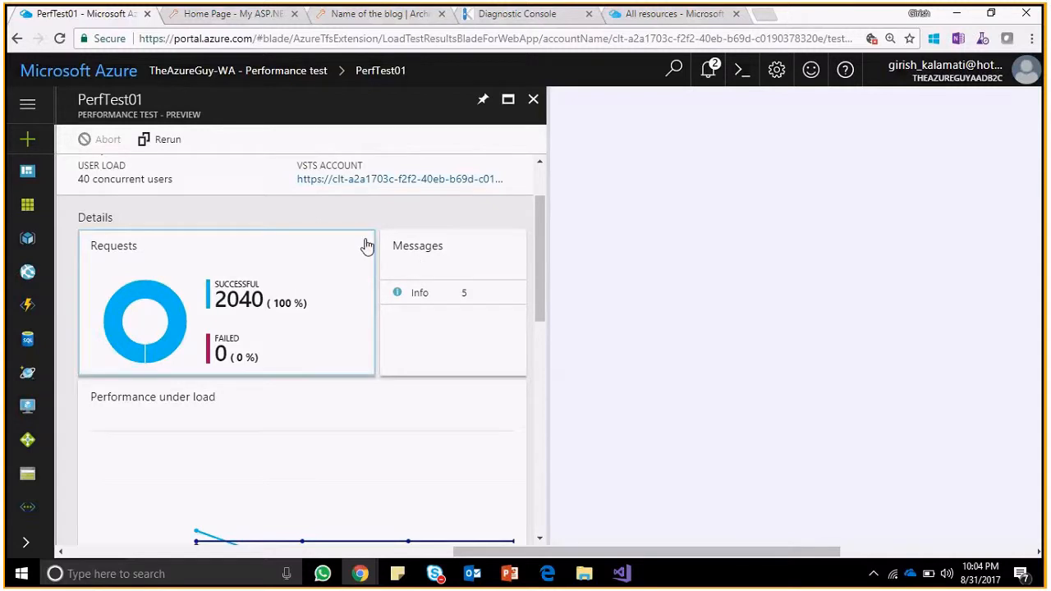
left_click(367, 247)
left_click(366, 219)
left_click(389, 251)
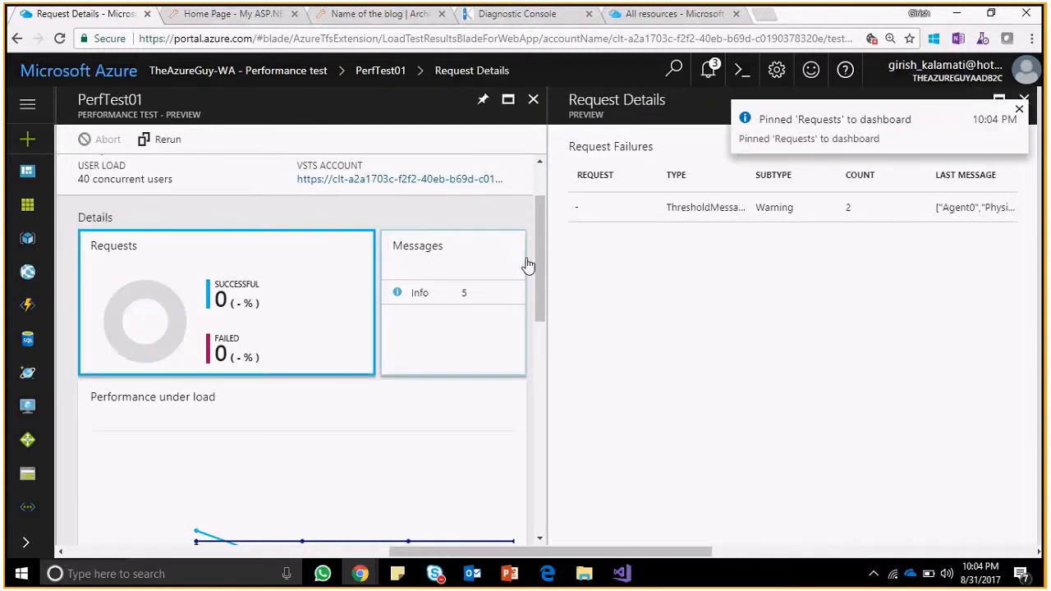
Pin the CPU Time and Memory and Performance under load charts, then show All resources.
left_click_drag(540, 257, 556, 406)
left_click(516, 264)
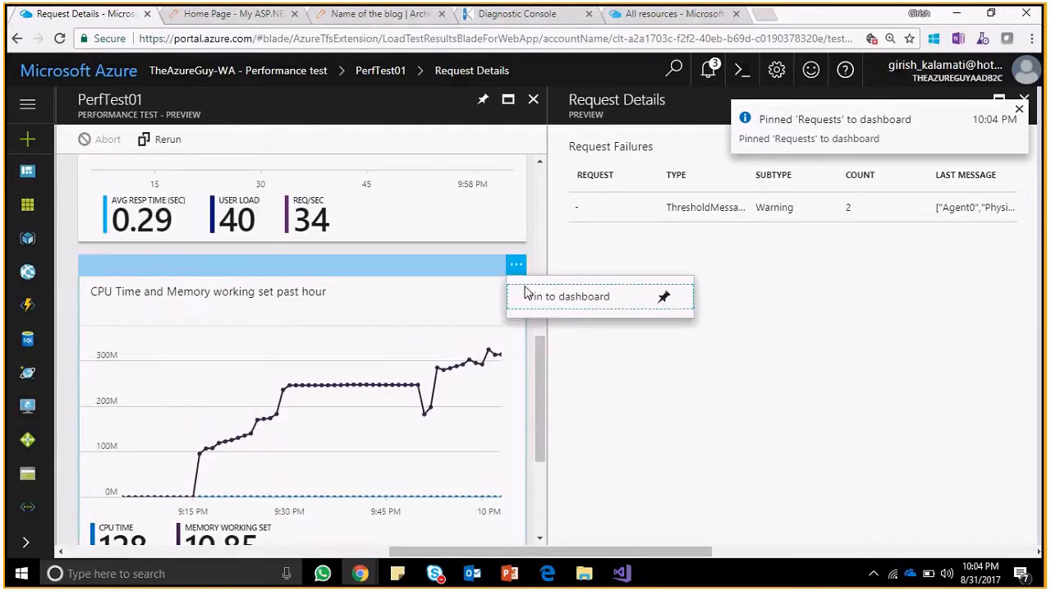
left_click(530, 297)
scroll(539, 292, "up", 4)
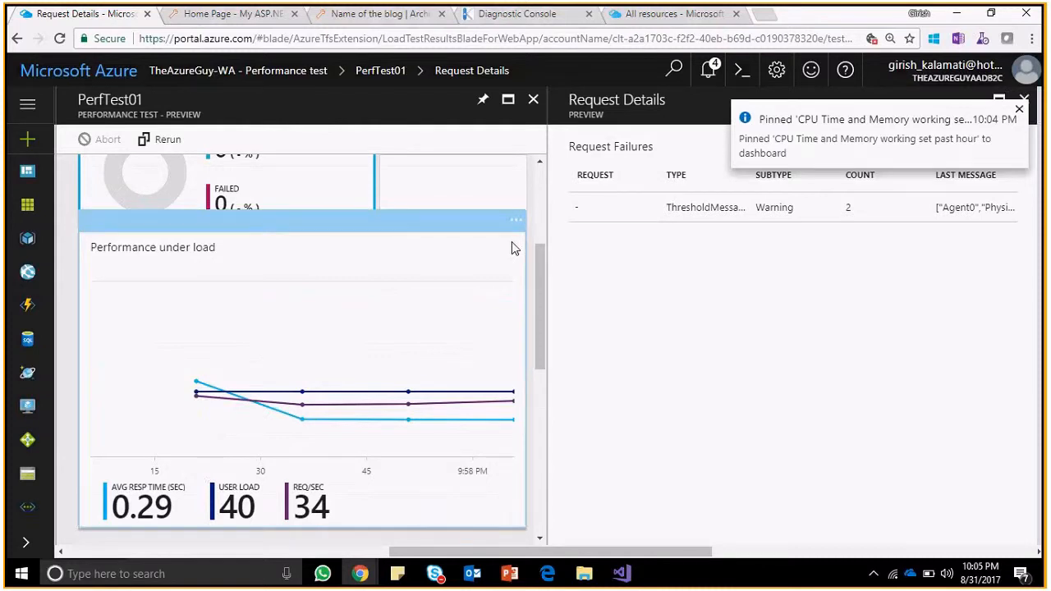
left_click(516, 220)
left_click(575, 252)
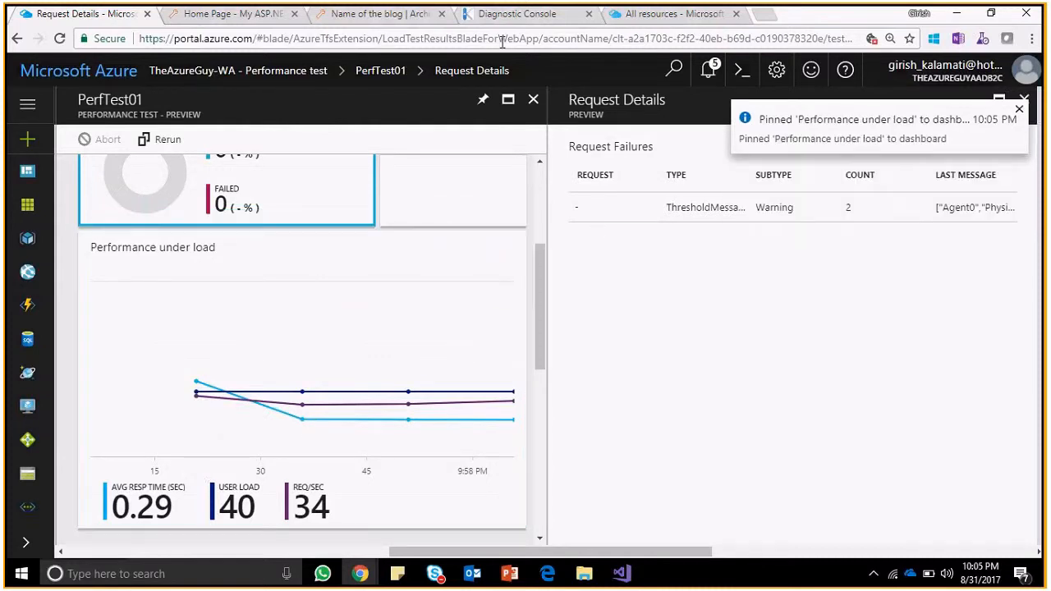
left_click(628, 15)
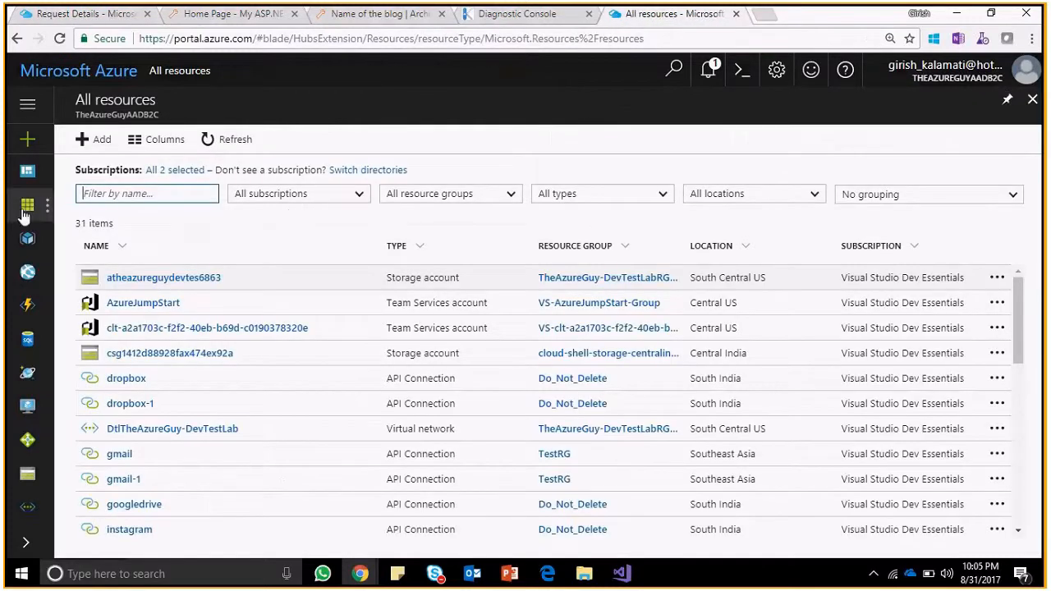
Show the portal dashboard and look over its existing tiles.
left_click(28, 174)
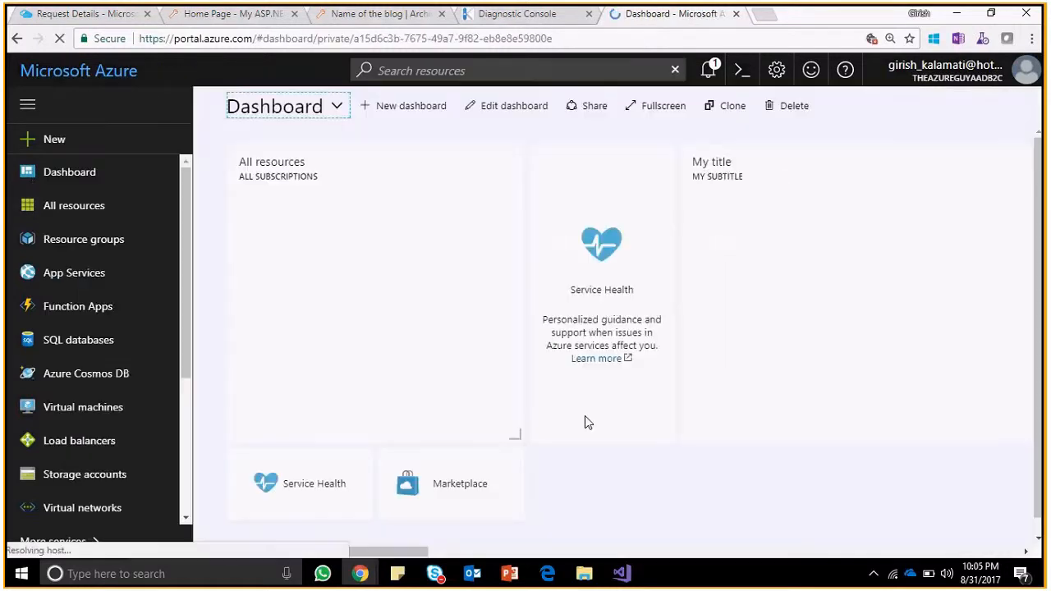
left_click_drag(382, 555, 963, 534)
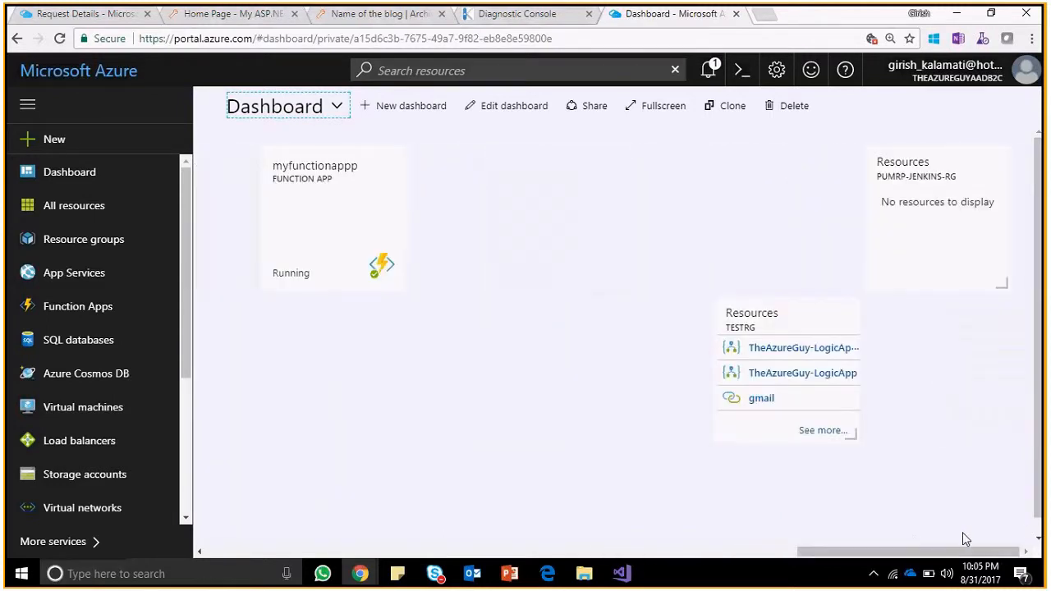
scroll(911, 495, "down", 1)
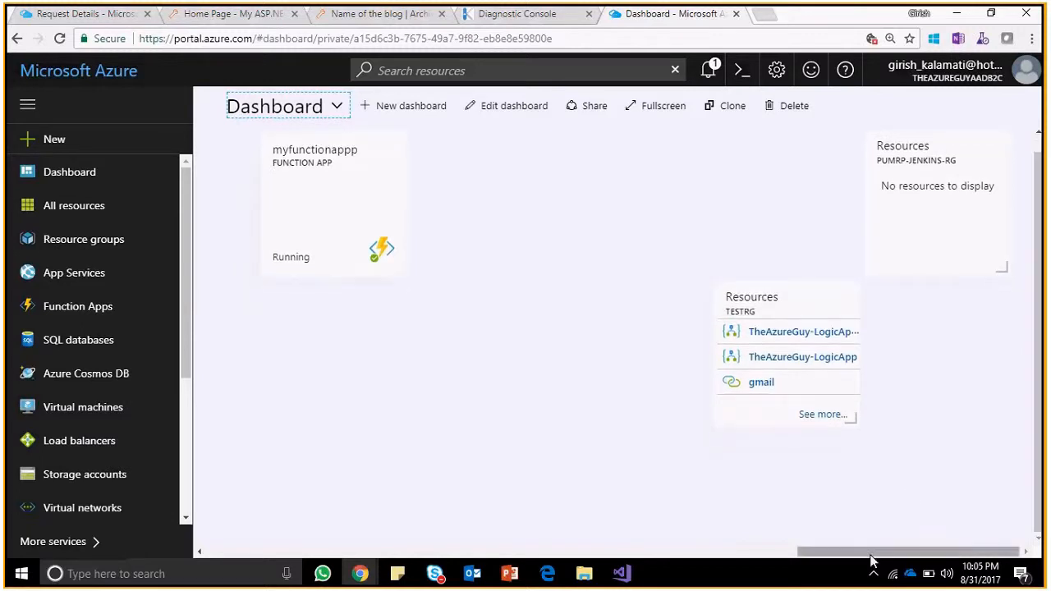
left_click_drag(871, 561, 354, 248)
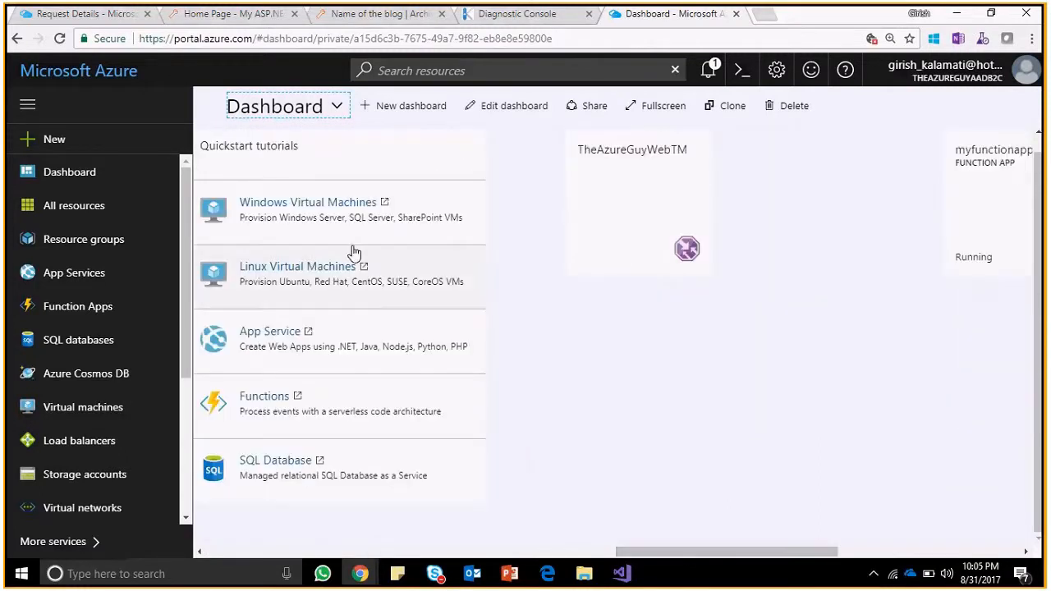
Browse all dashboards, toggling shared and private filters, then create the new empty 'My Dashboard'.
left_click(336, 106)
left_click(335, 179)
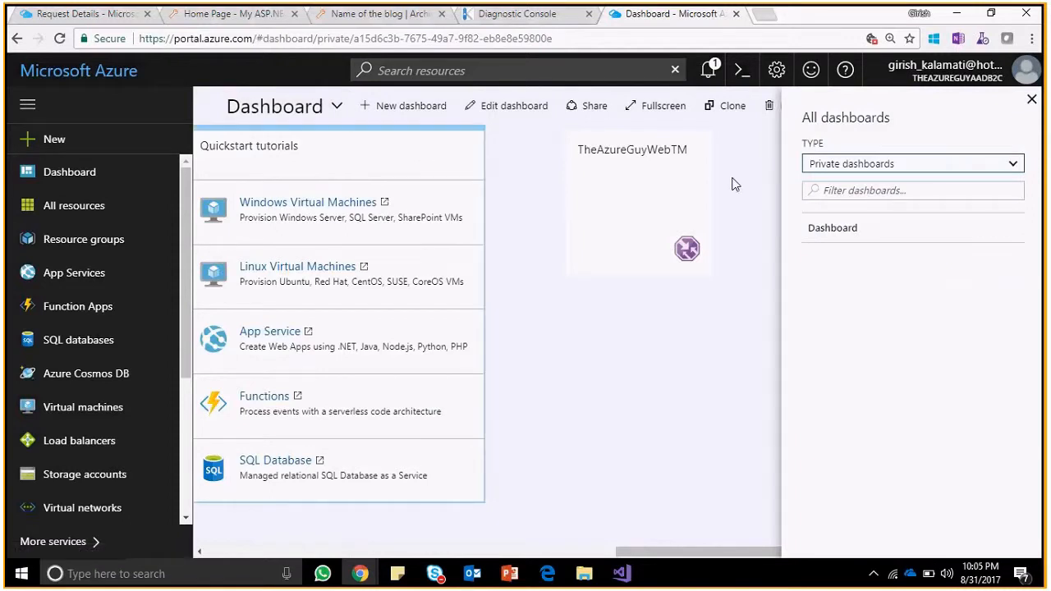
left_click(912, 163)
left_click(904, 197)
left_click(878, 234)
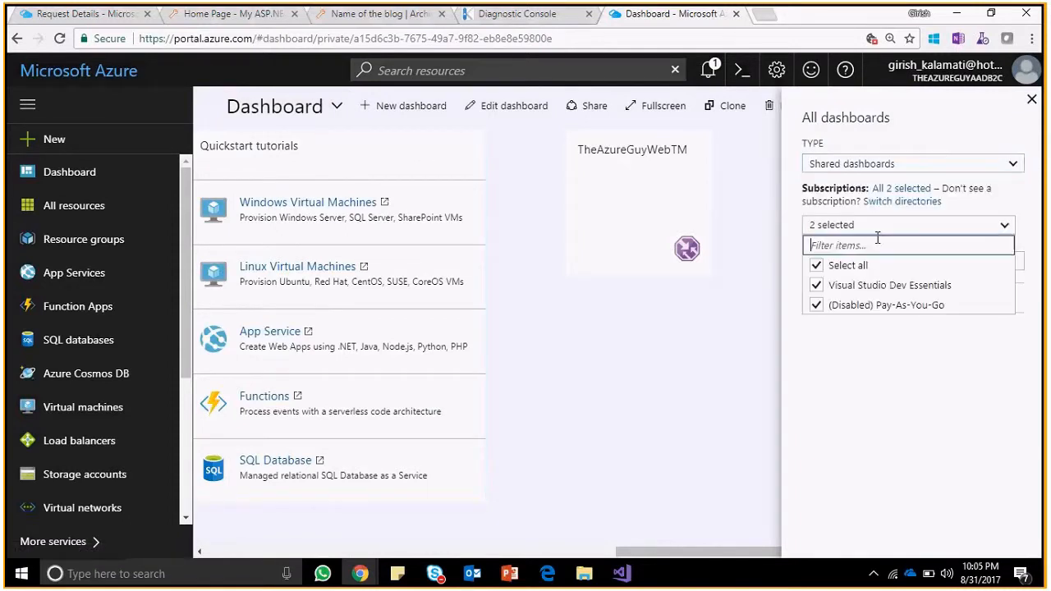
left_click(903, 197)
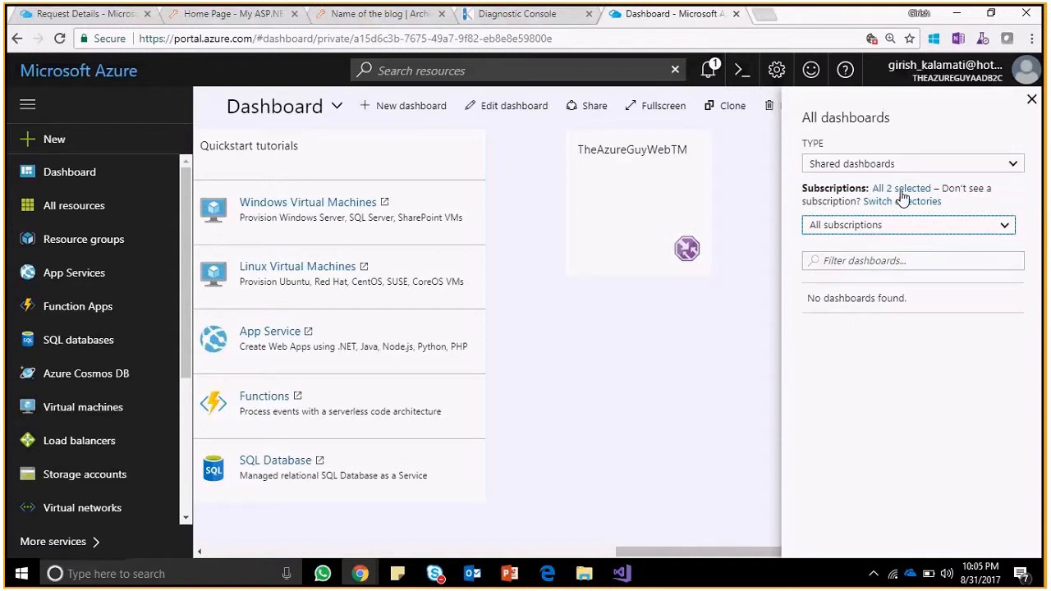
left_click(905, 167)
left_click(877, 176)
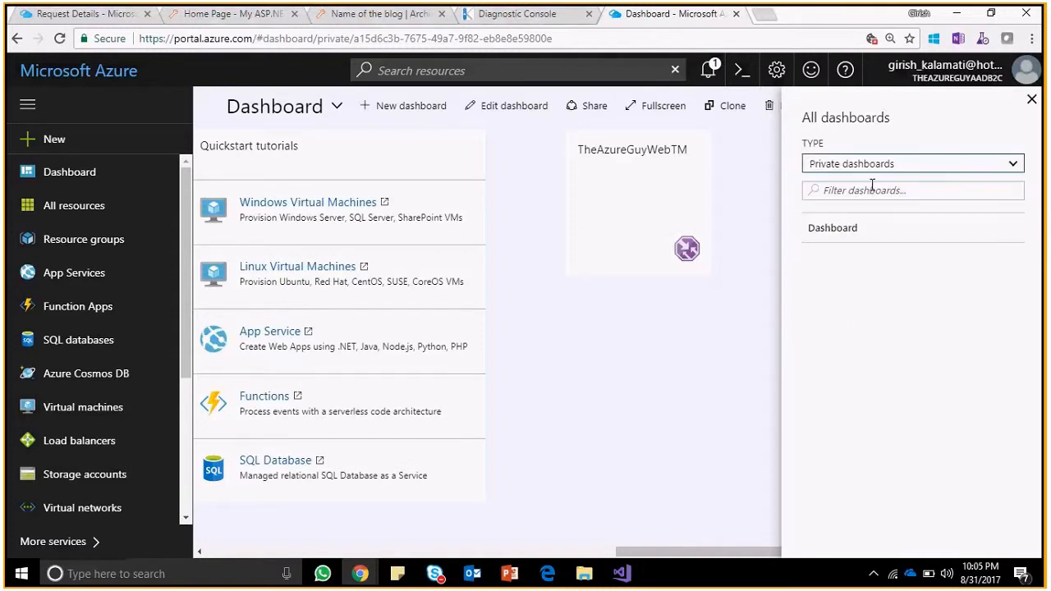
left_click(866, 234)
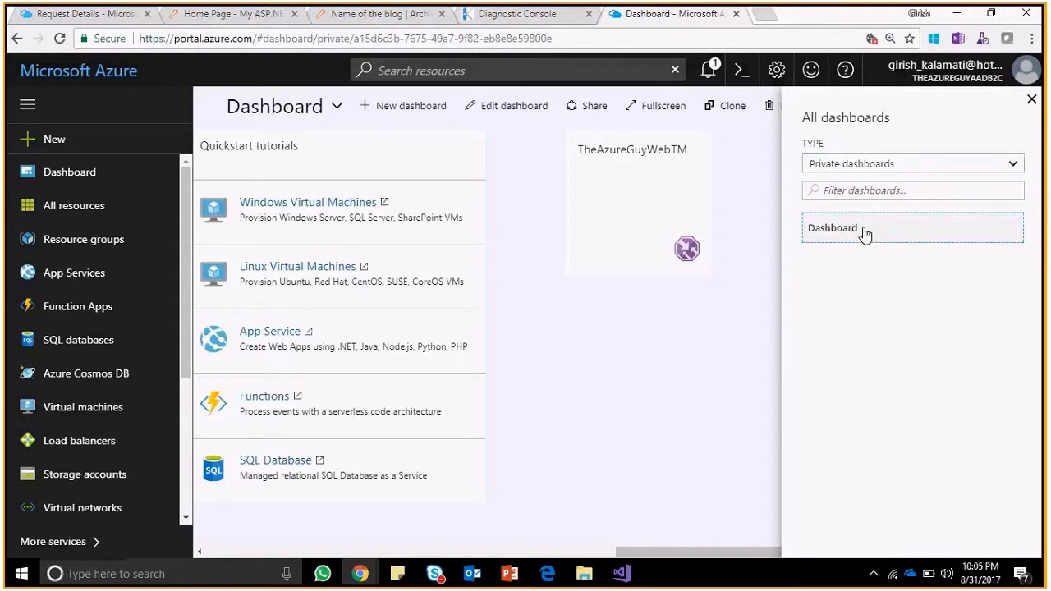
left_click(1031, 99)
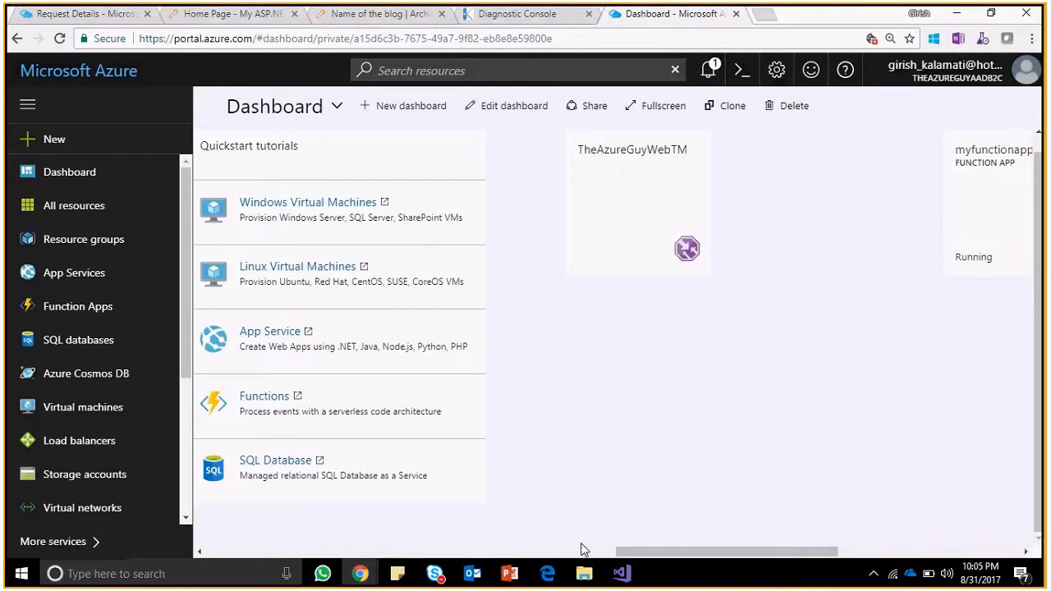
left_click(405, 105)
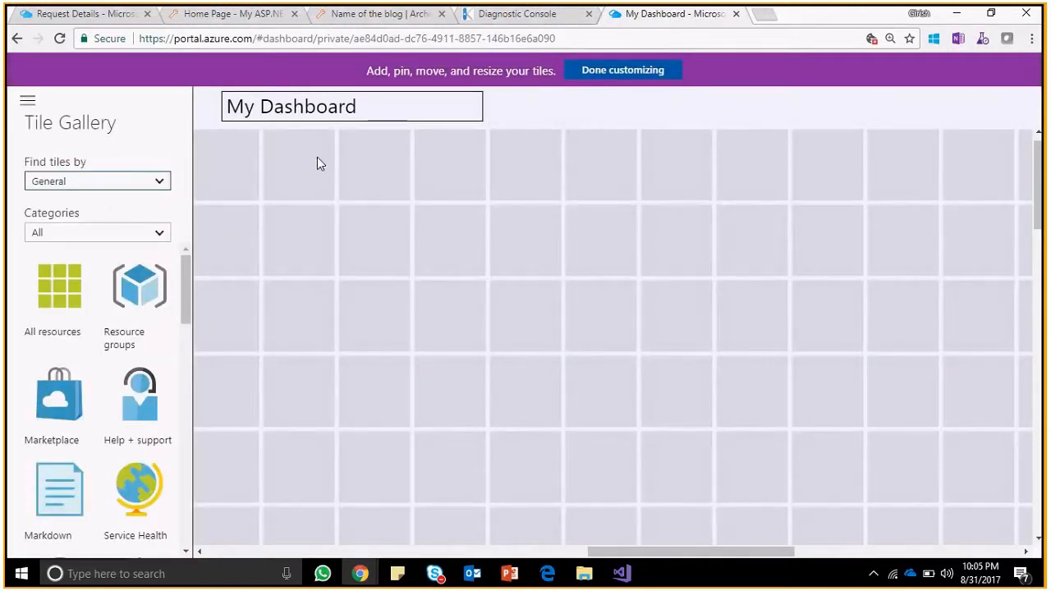
Replace the dashboard title with a draft combining TheAzureGuy-WebApp and Monitoring Dashboard.
triple_click(327, 107)
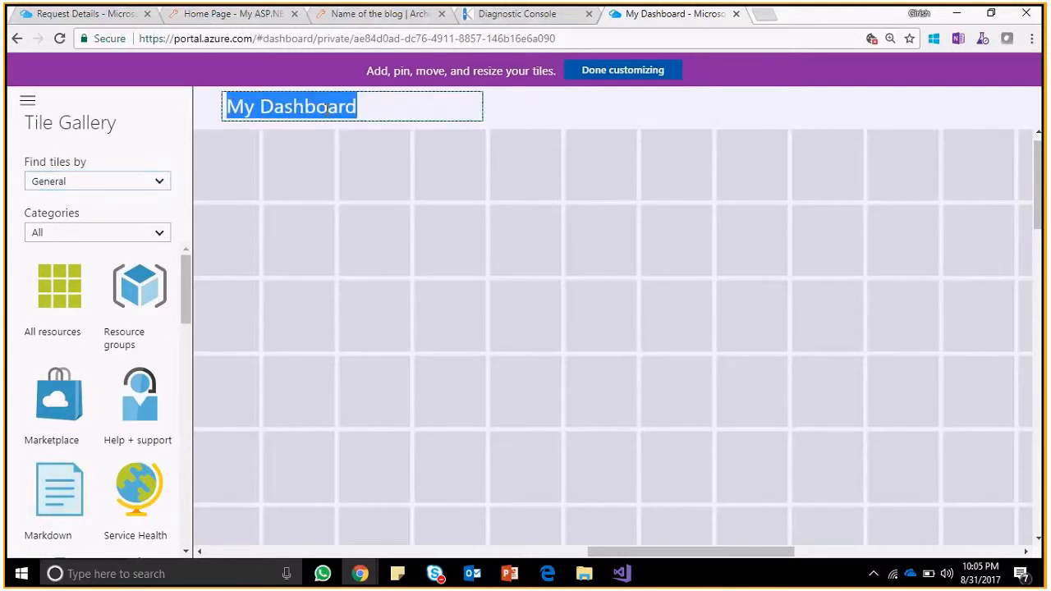
key("BackSpace")
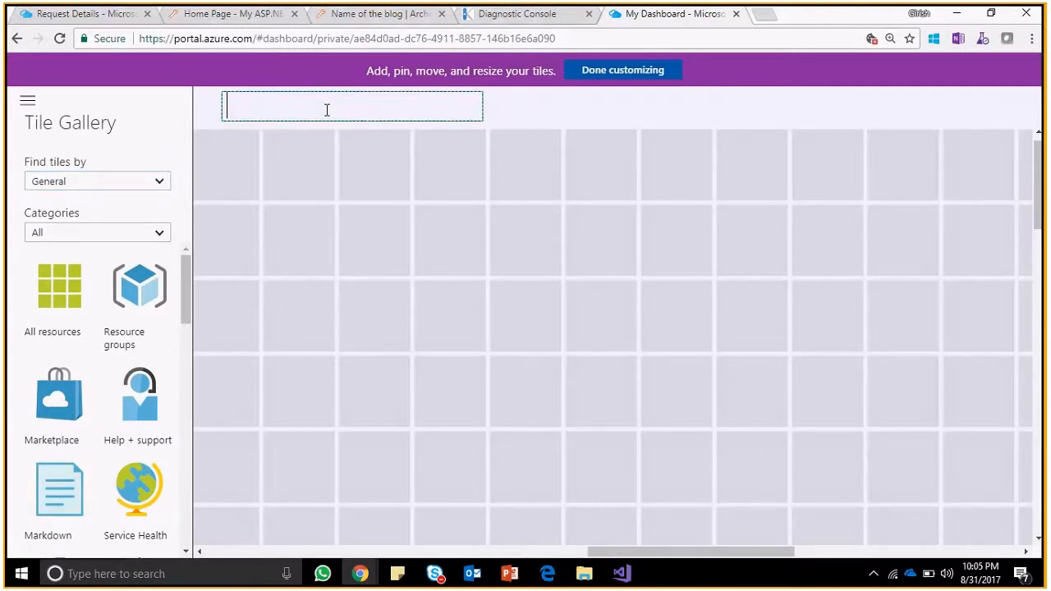
type("TheAzureGuy--")
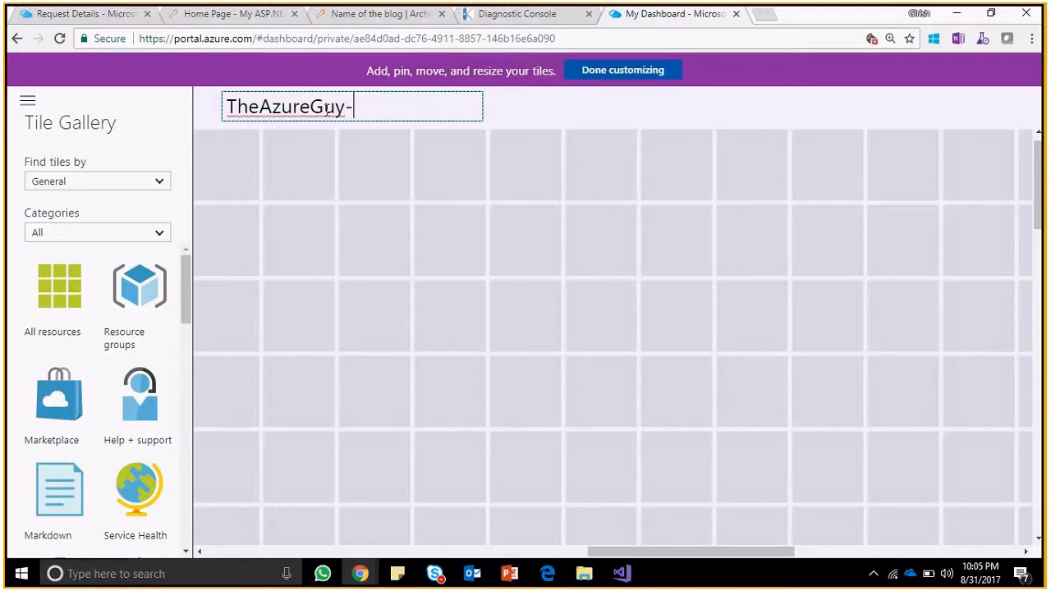
type("WebApp-")
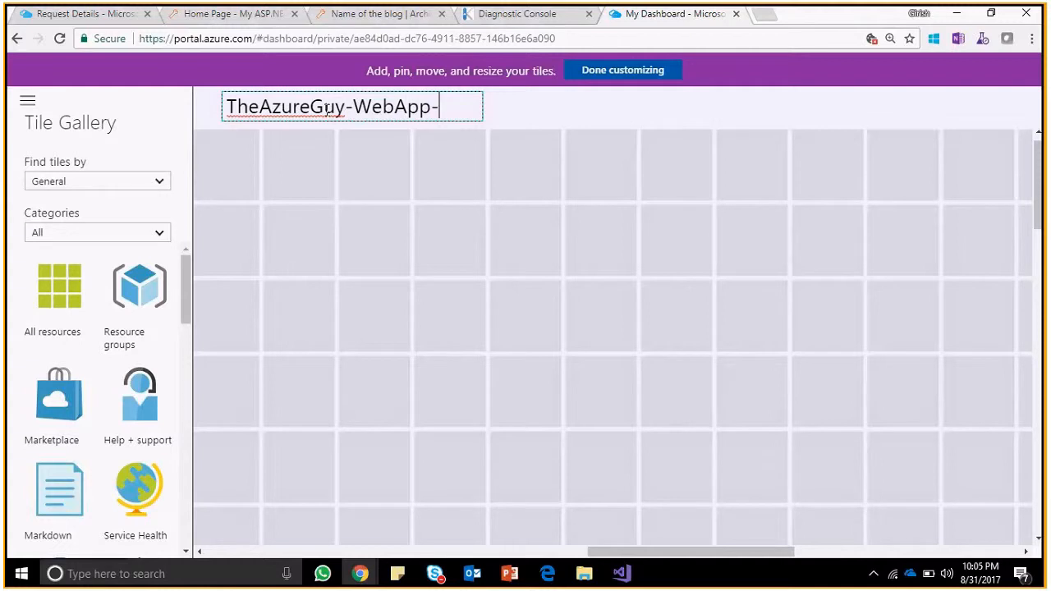
type("Monitoring ")
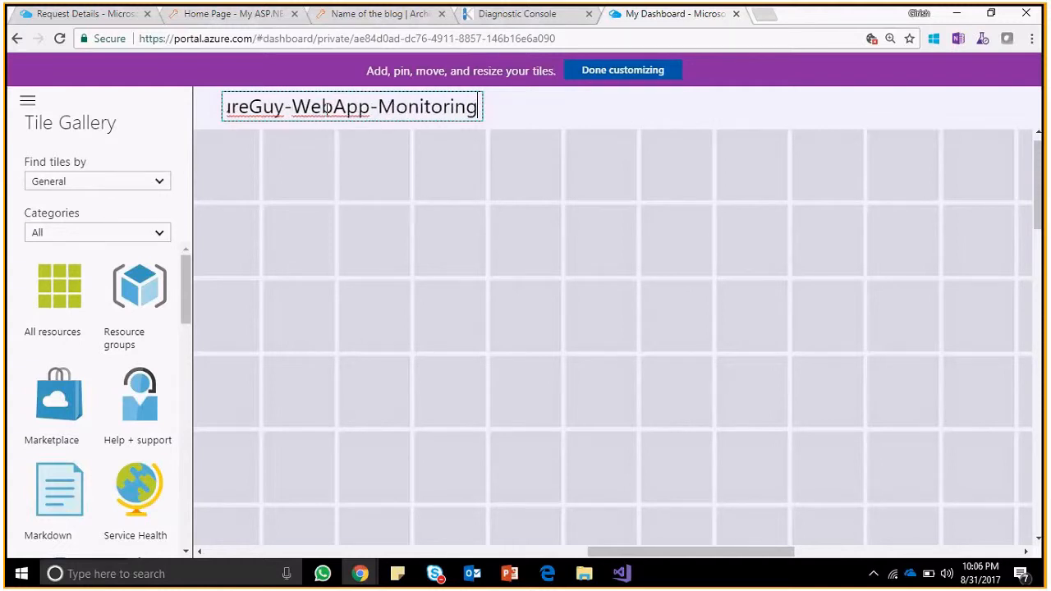
type("Dashboard")
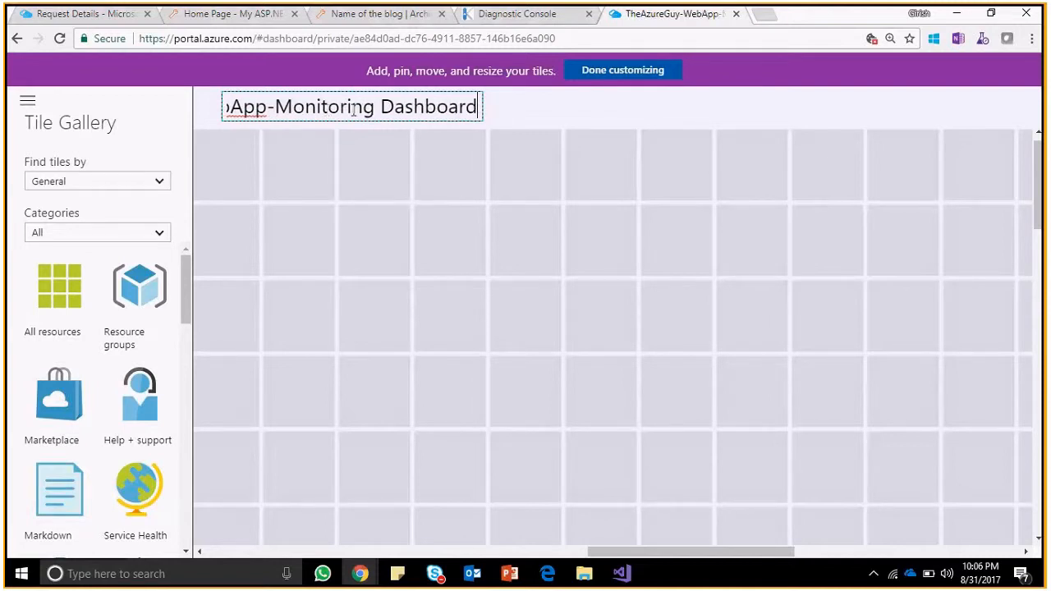
left_click(150, 213)
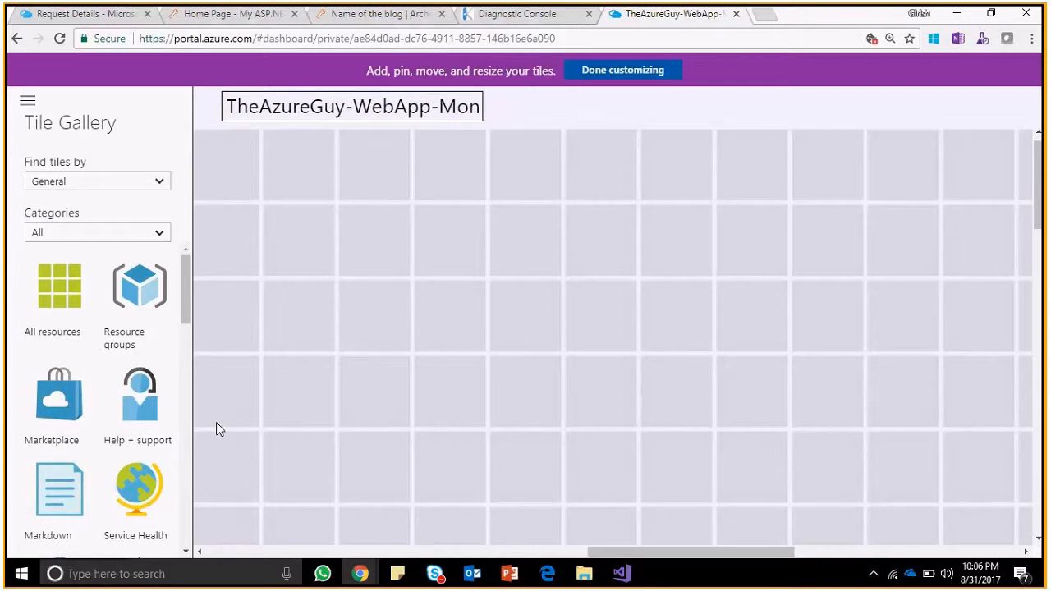
Reword the title to 'Monitoring Dashboard (TheAzureGuy-WebApp)' and finish customizing to save it.
left_click(437, 103)
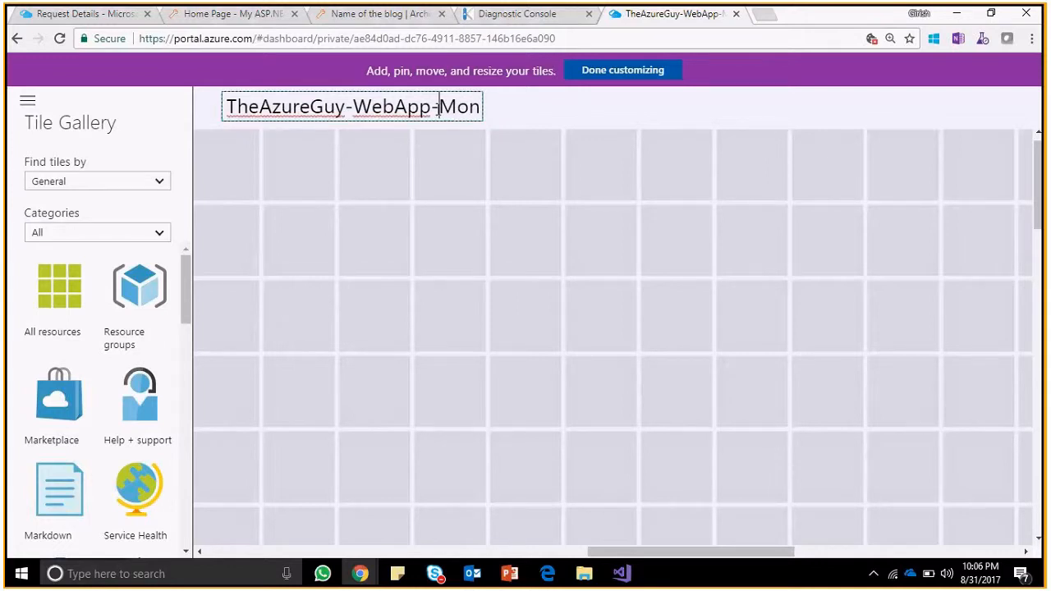
key("shift+End")
key("ctrl+c")
key("BackSpace")
key("BackSpace")
key("Home")
key("ctrl+v")
type("(")
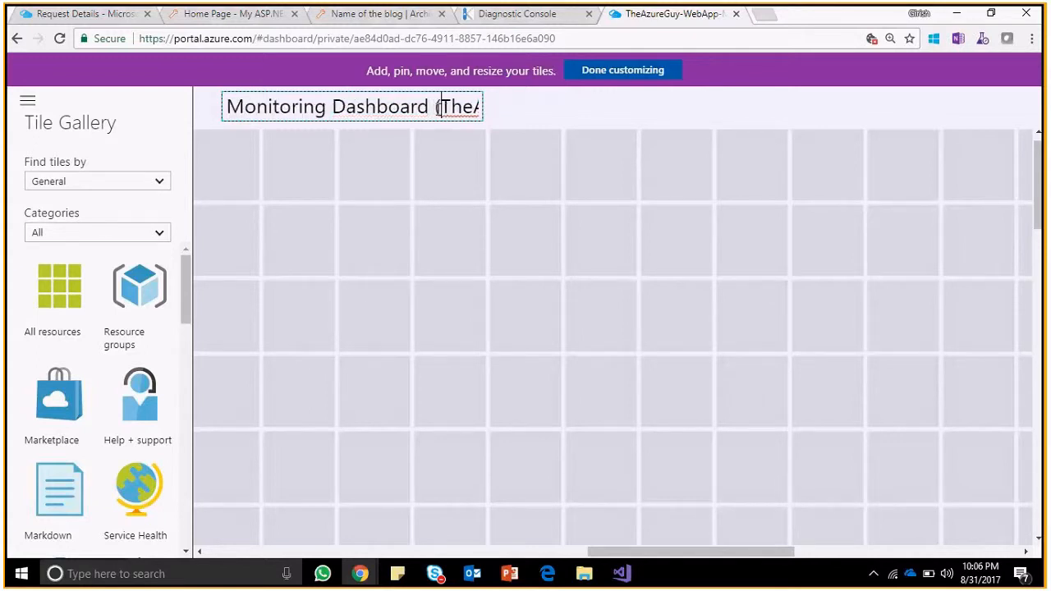
key("End")
type(")")
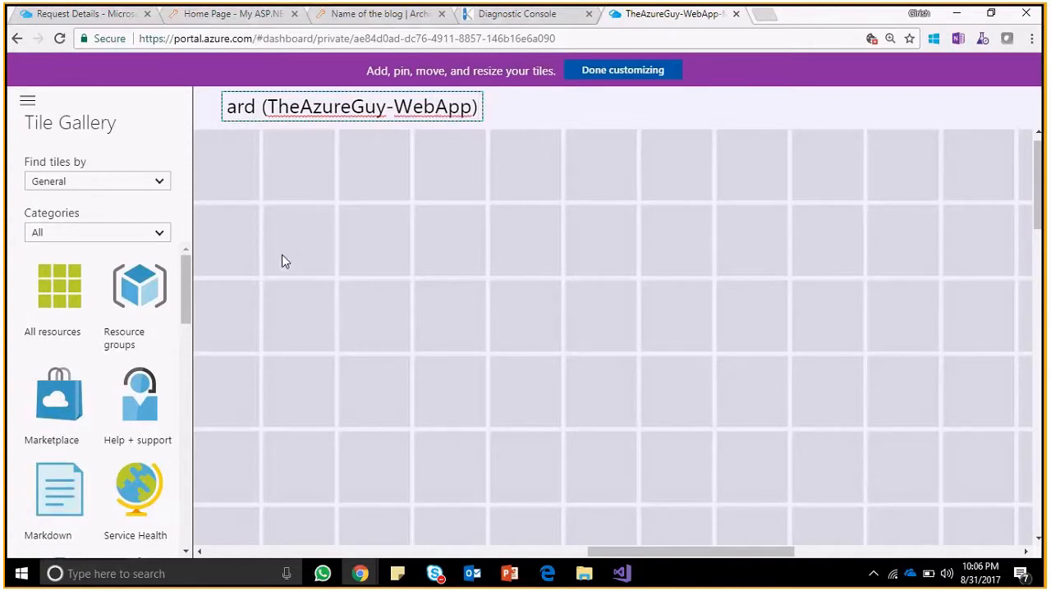
mouse_move(185, 307)
left_mouse_down()
mouse_move(192, 418)
mouse_move(178, 550)
left_mouse_up()
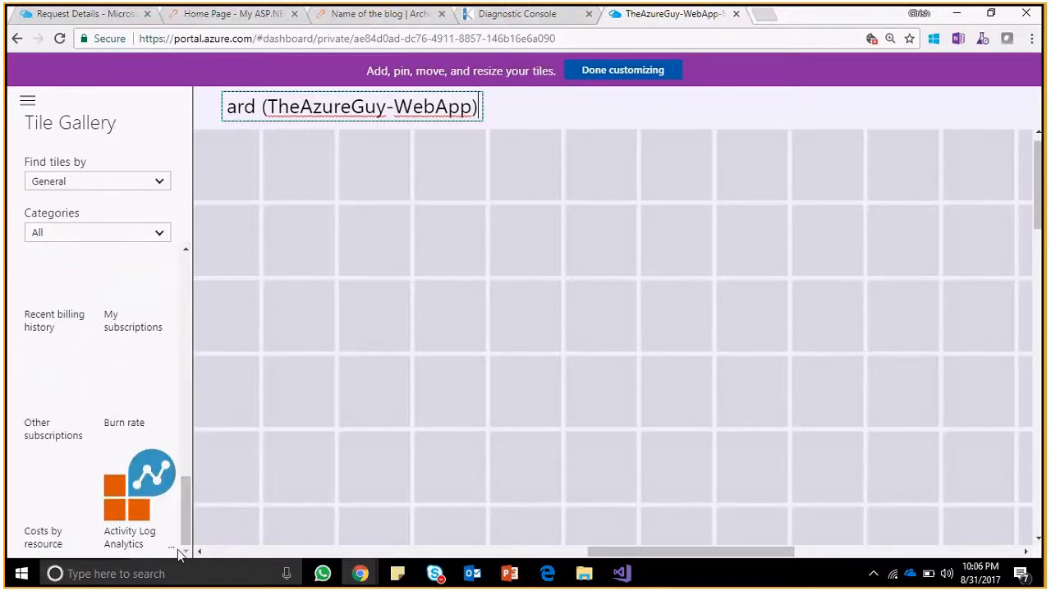
left_click(599, 72)
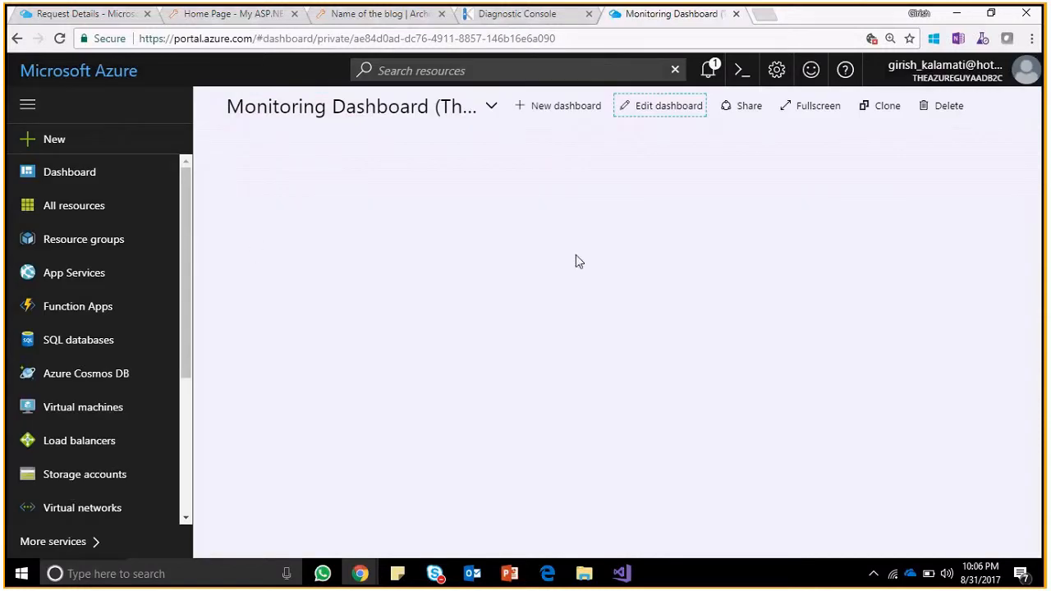
Drag Activity Log Analytics and Markdown tiles from the Tile Gallery onto the dashboard grid.
left_click(634, 107)
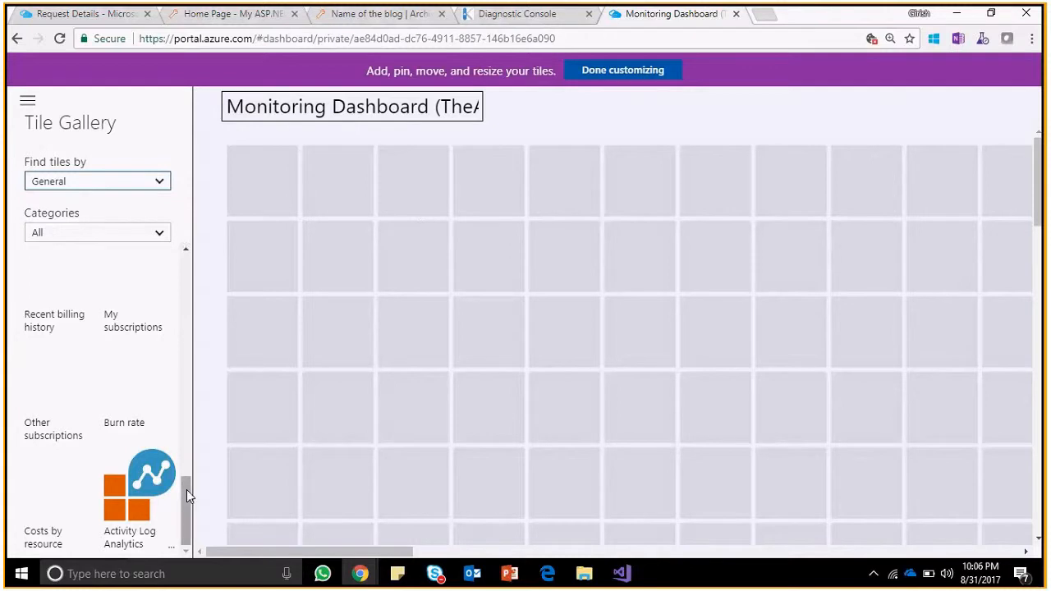
left_click_drag(140, 502, 276, 493)
left_click_drag(183, 486, 204, 265)
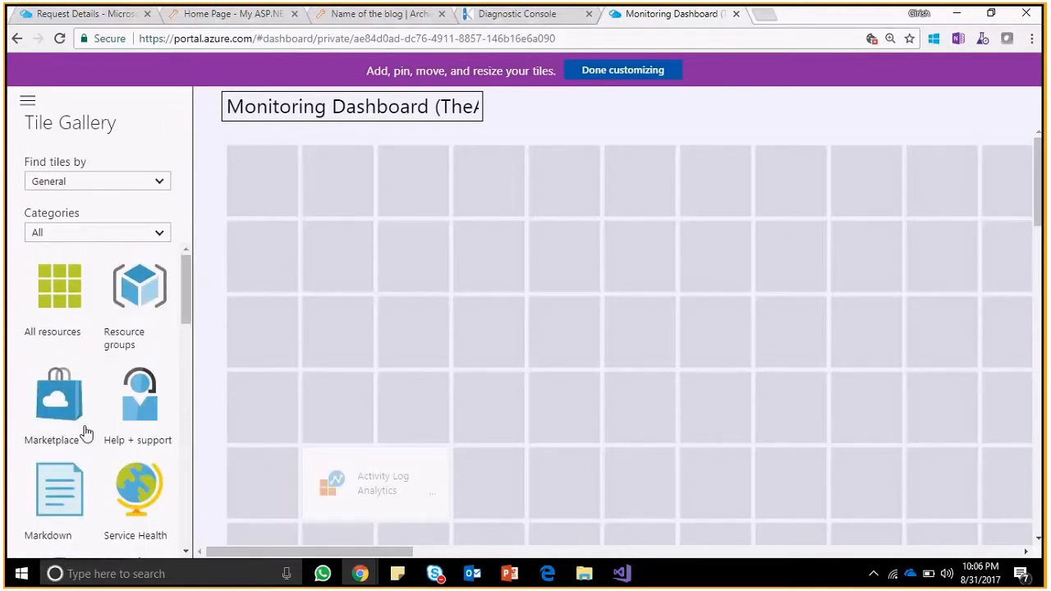
left_click_drag(54, 480, 859, 206)
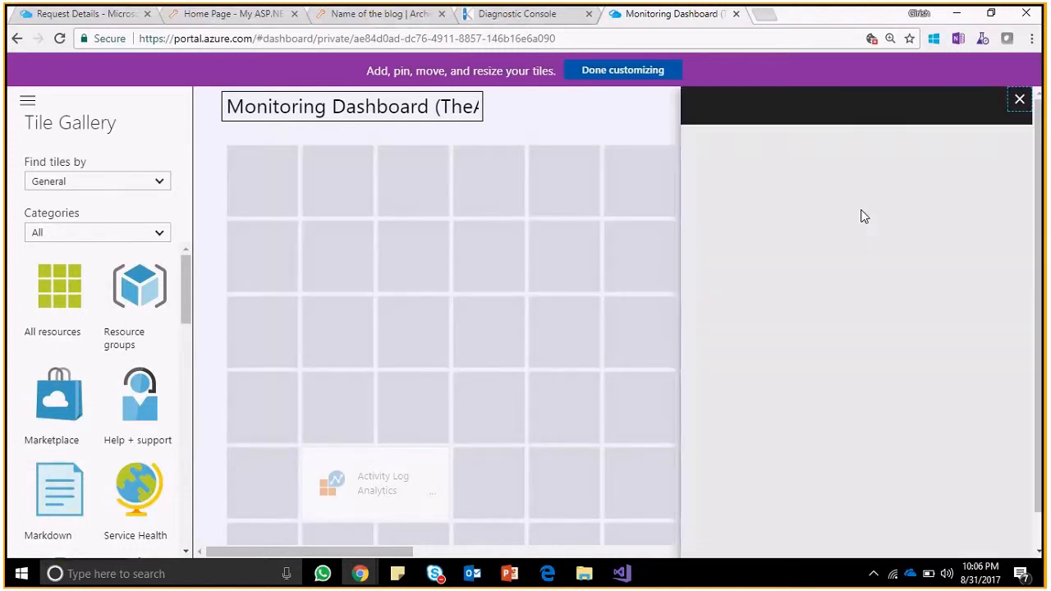
Title the Markdown tile 'Monitoring - Check List'.
key("BackSpace")
key("BackSpace")
key("BackSpace")
key("BackSpace")
key("BackSpace")
key("BackSpace")
key("BackSpace")
key("BackSpace")
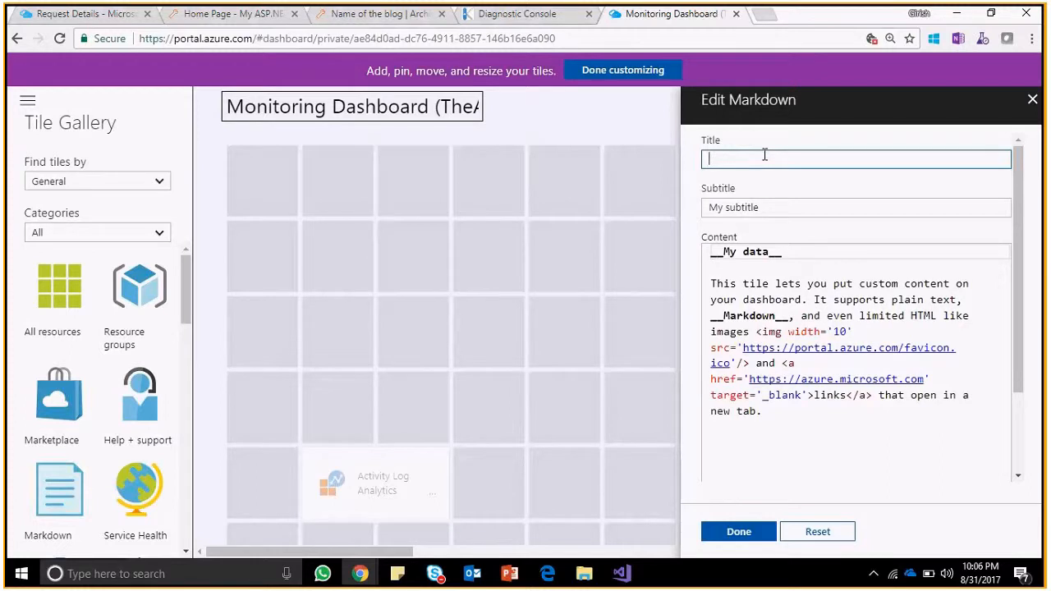
type("Check List")
left_click(763, 207)
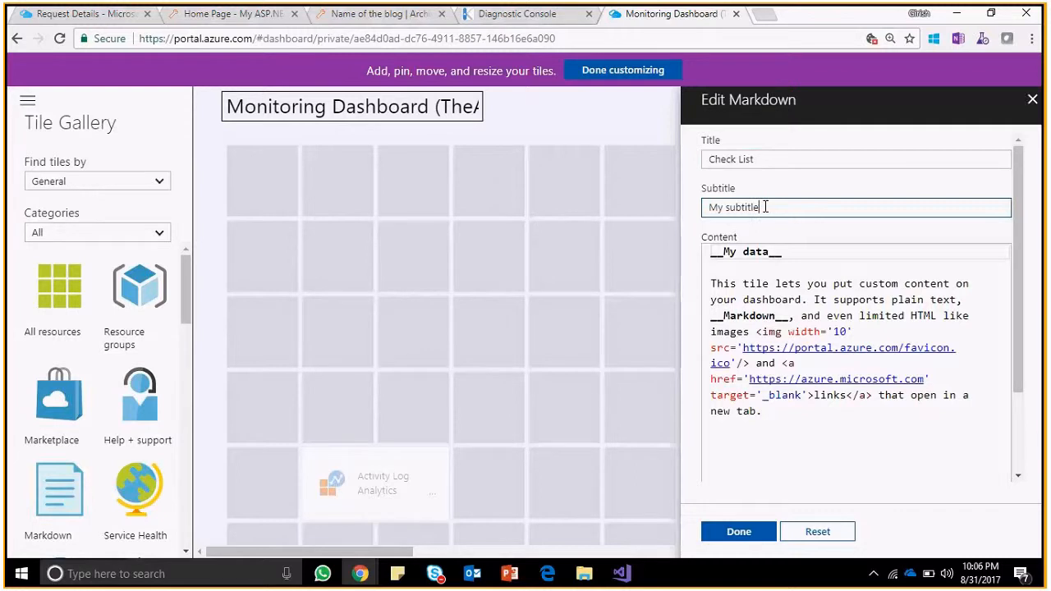
left_click(761, 159)
key("Home")
type("Monitoring")
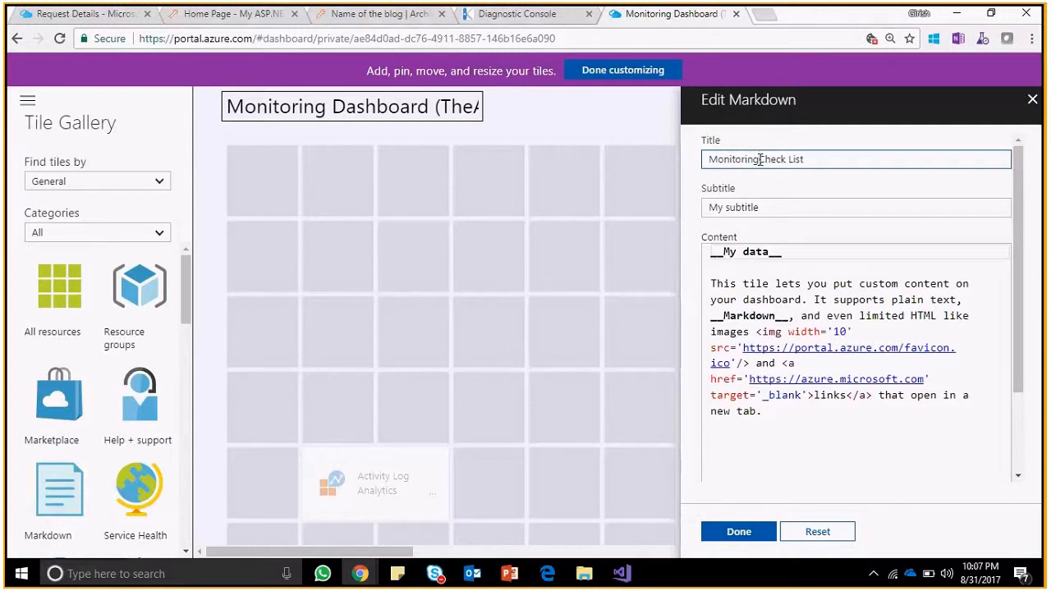
type(" -")
Select the placeholder subtitle, then put the Content cursor on the empty line after 'new tab.'.
left_click(780, 211)
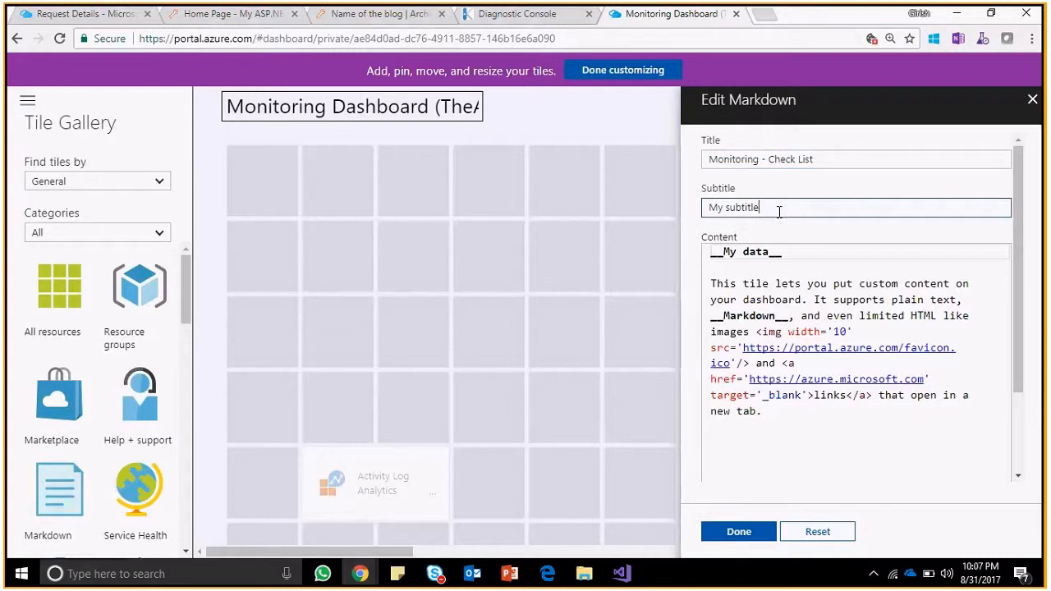
left_click_drag(780, 211, 597, 202)
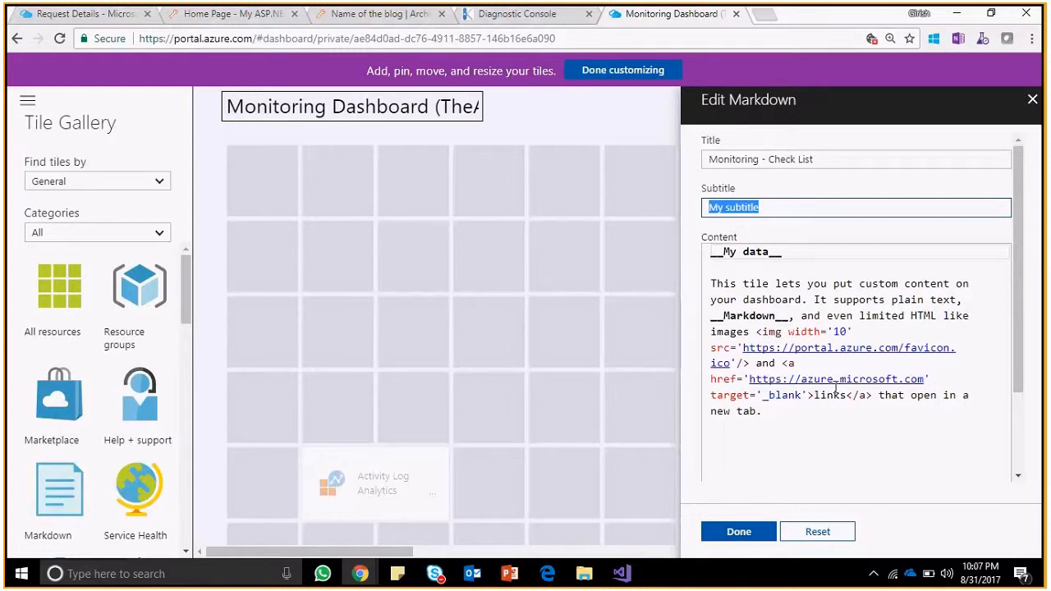
left_click(881, 397)
key("Left")
key("Left")
key("Left")
key("Left")
key("Left")
key("Left")
key("Left")
key("Left")
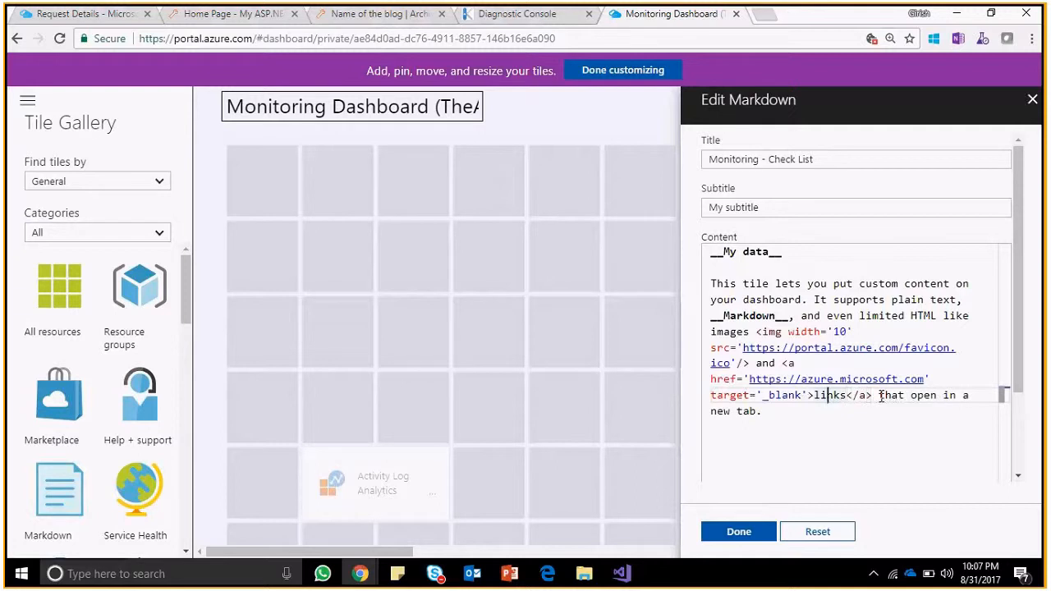
key("Up")
key("Up")
key("Up")
key("Up")
key("Up")
key("Up")
key("Up")
key("Down")
key("Down")
key("Down")
key("Down")
key("Down")
key("Down")
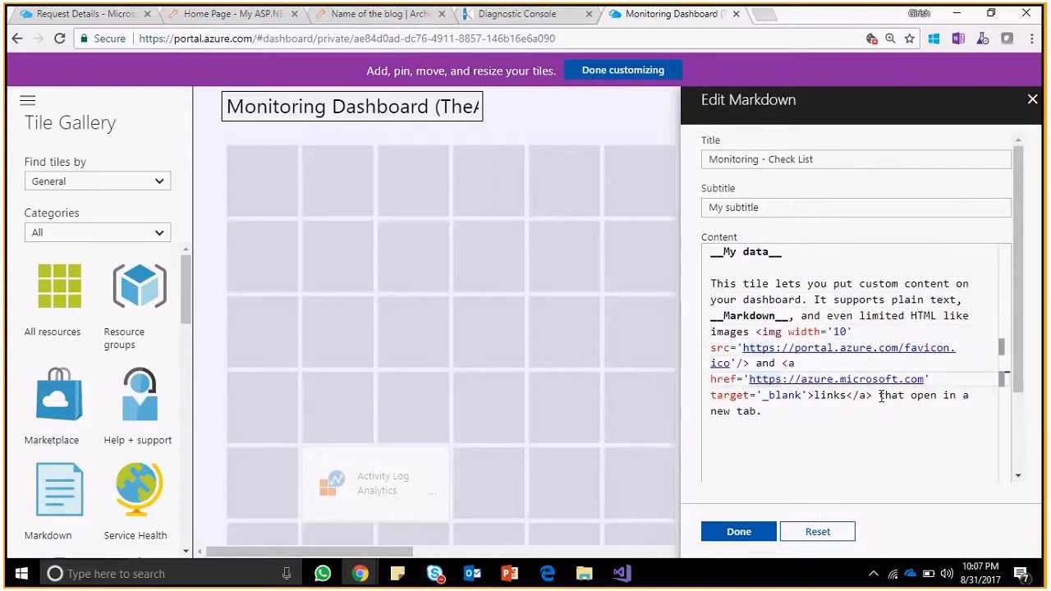
key("Up")
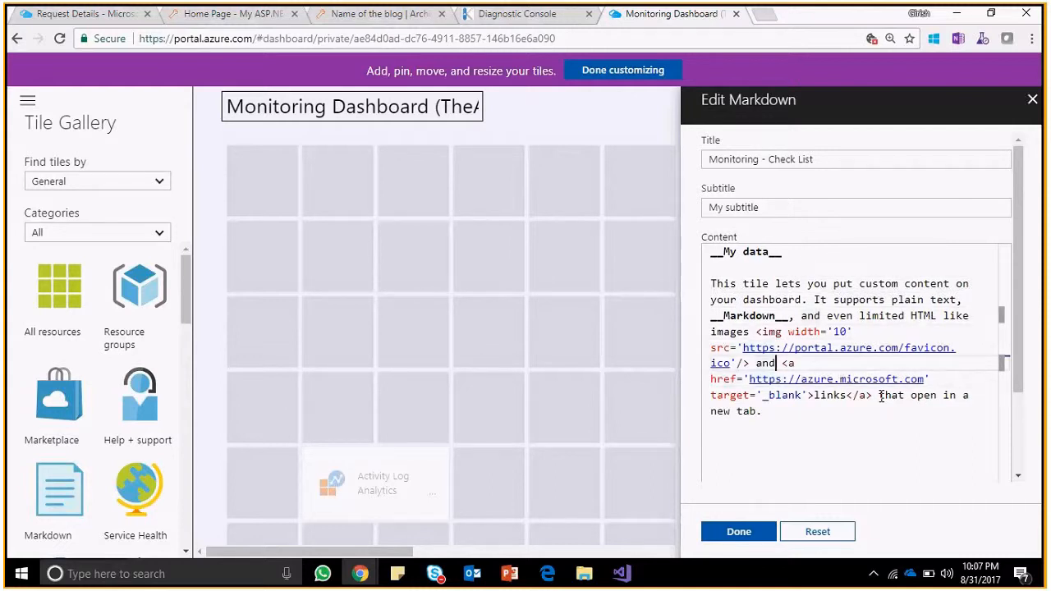
key("Up")
key("Up")
key("Left")
key("Left")
key("Down")
key("Down")
key("Right")
key("Right")
key("Right")
key("Down")
key("Down")
key("Down")
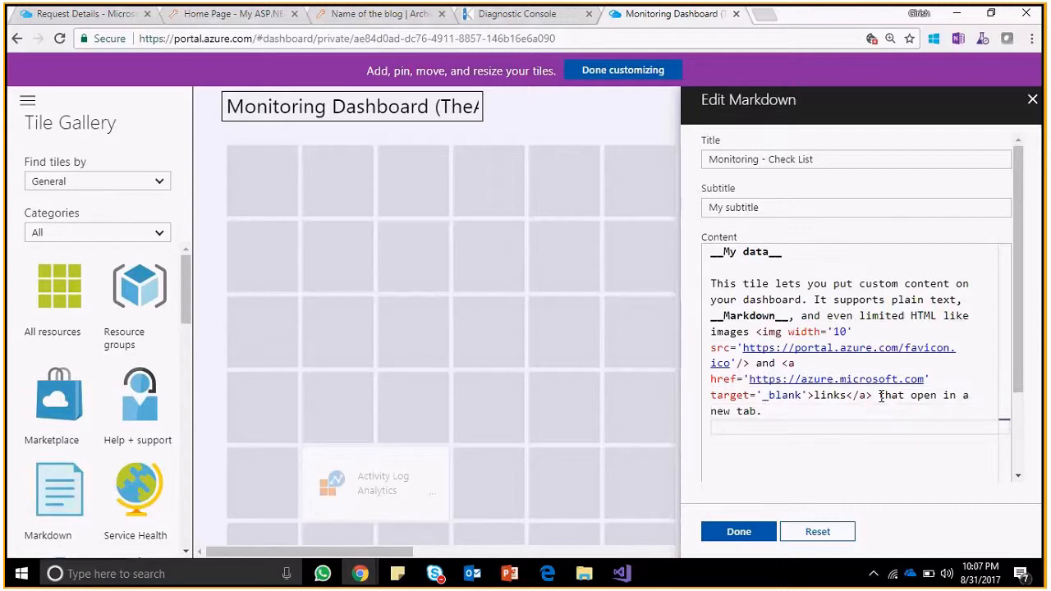
Add the bold line '<b>Step1 : Check Http Errors</b>' to the tile's content.
type("<b> </b>")
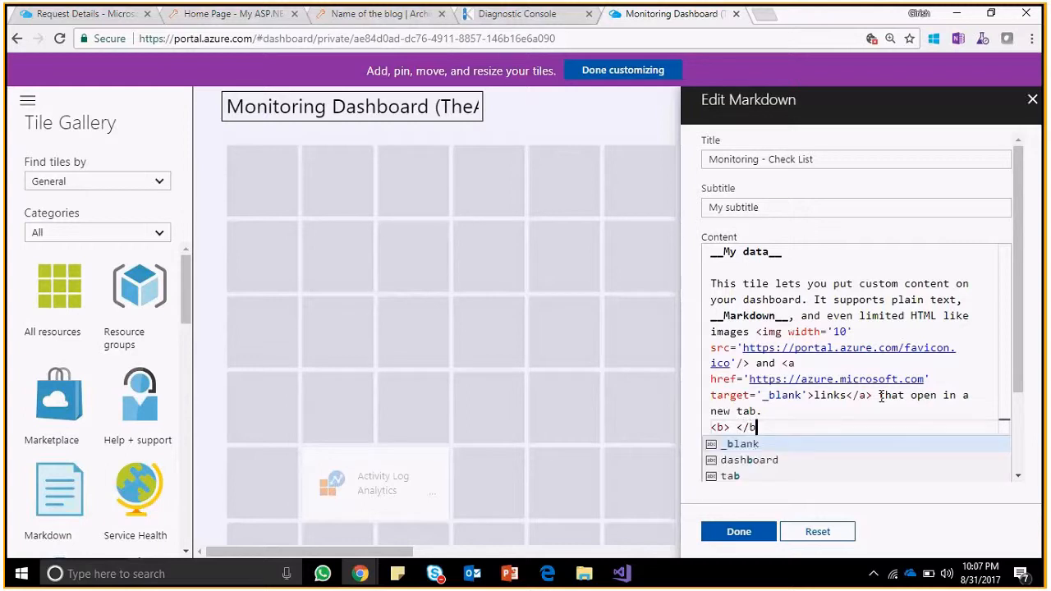
key("Left")
key("Left")
key("Left")
key("Left")
key("Left")
type("c")
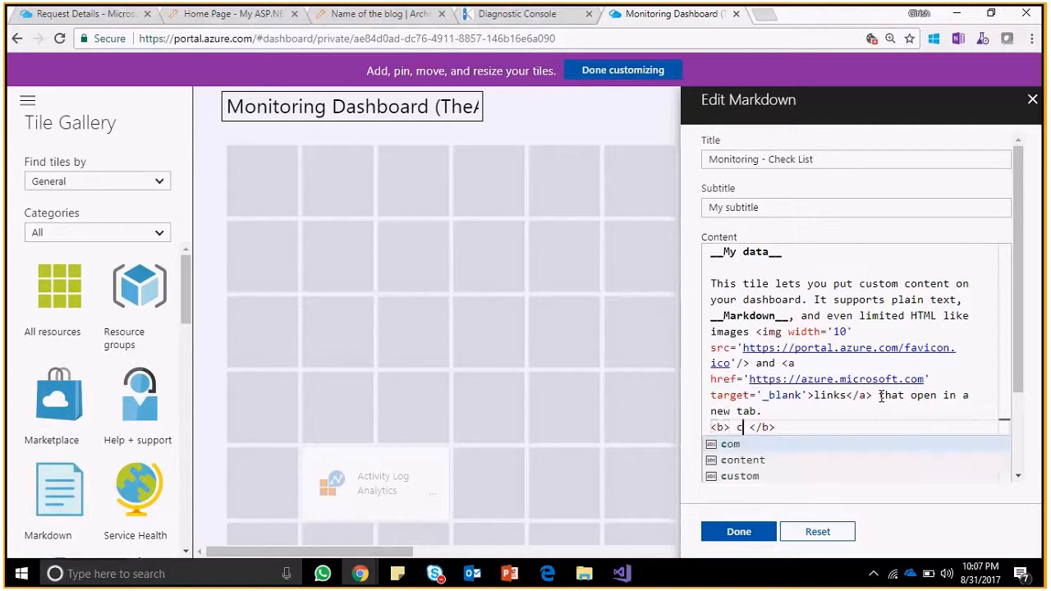
key("BackSpace")
type("Step1 :")
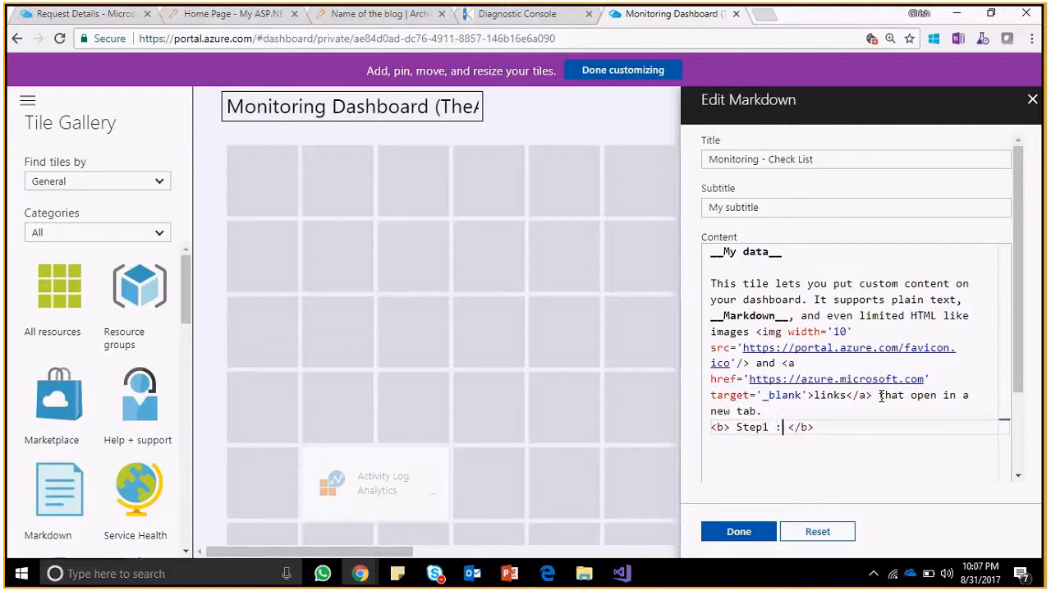
type(" Check Http Errors")
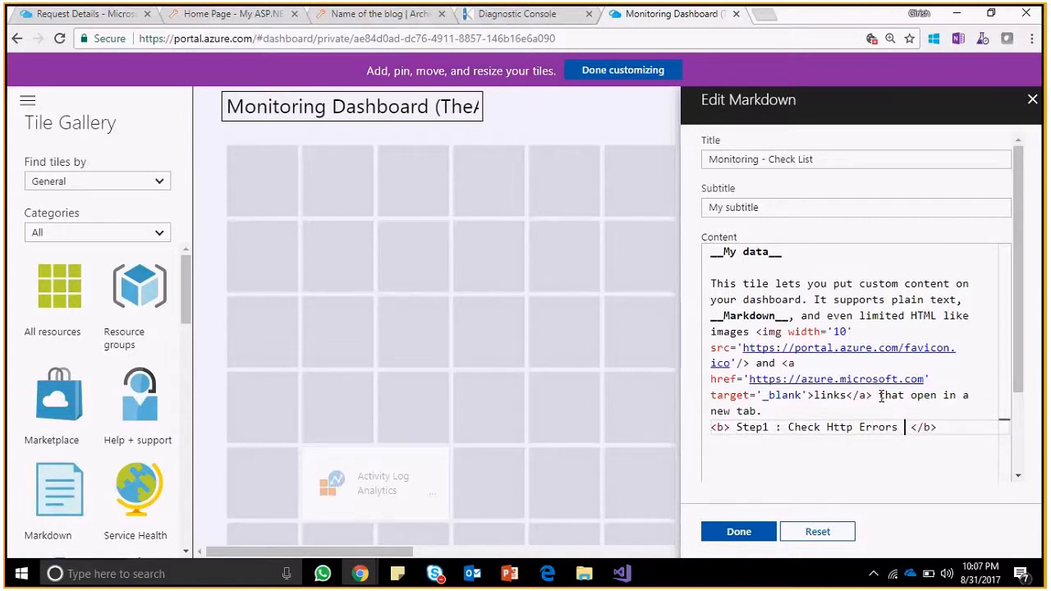
Duplicate it as 'Step1 : Check Performance Test Results' and save the tile with Done.
key("Home")
key("shift+End")
key("ctrl+c")
key("End")
key("Return")
key("ctrl+v")
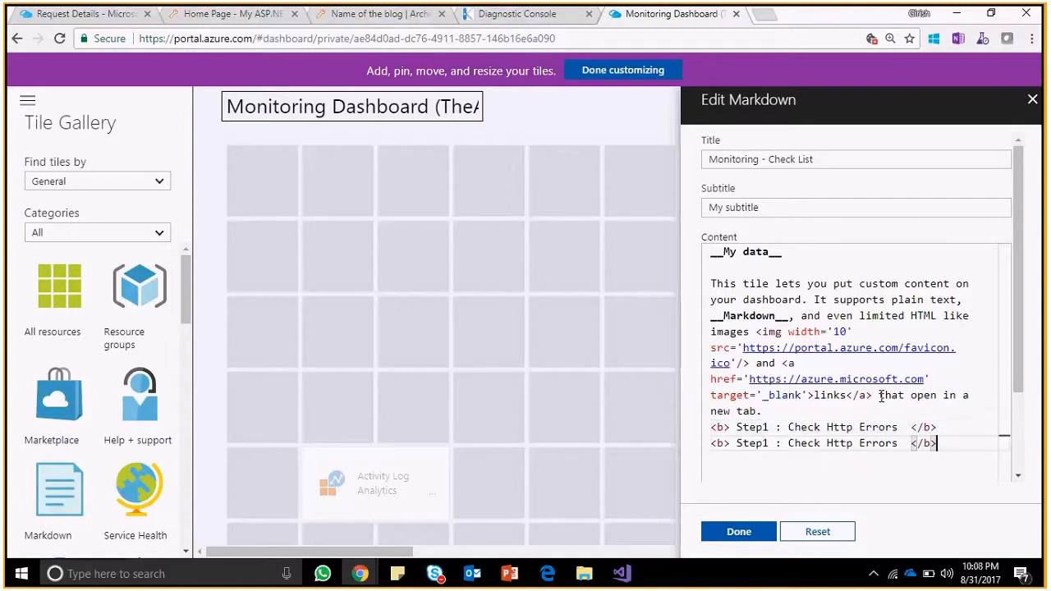
key("Left")
key("Left")
key("Left")
key("Left")
key("Left")
key("Left")
key("Left")
key("Left")
key("Left")
key("Left")
key("Left")
key("Left")
key("Left")
key("BackSpace")
key("BackSpace")
key("BackSpace")
key("BackSpace")
type("Pee")
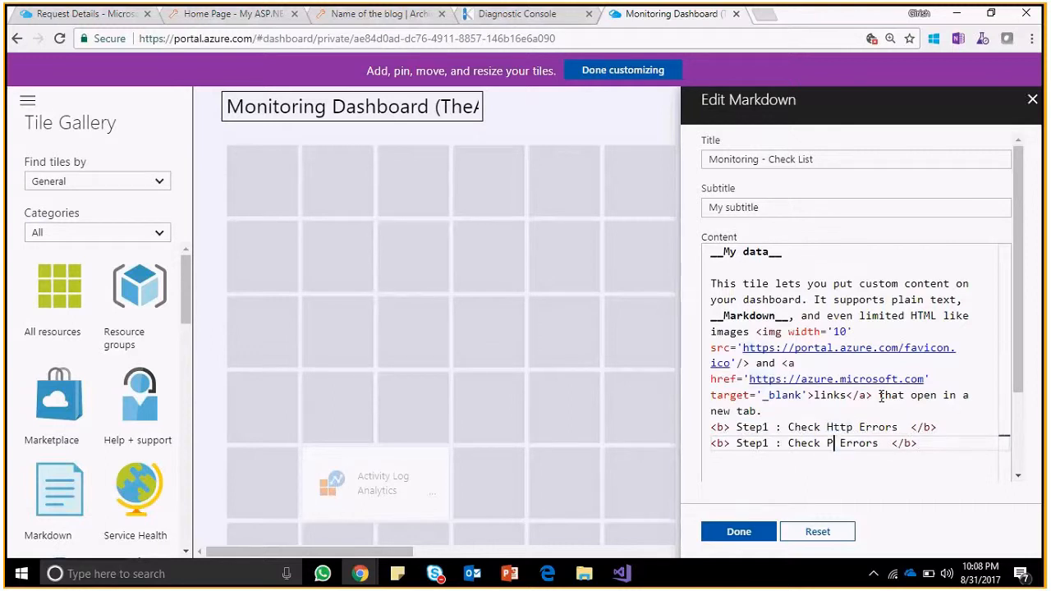
key("BackSpace")
type("rformance")
key("Right")
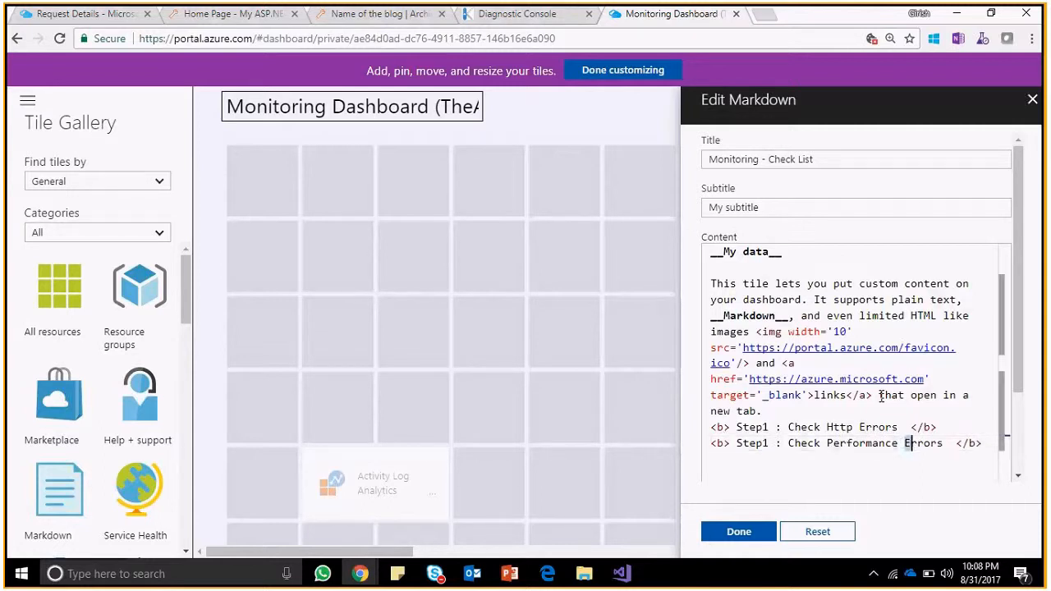
key("shift+Right")
key("shift+Right")
key("shift+Right")
key("shift+Right")
key("shift+Right")
key("shift+Right")
type("Test ")
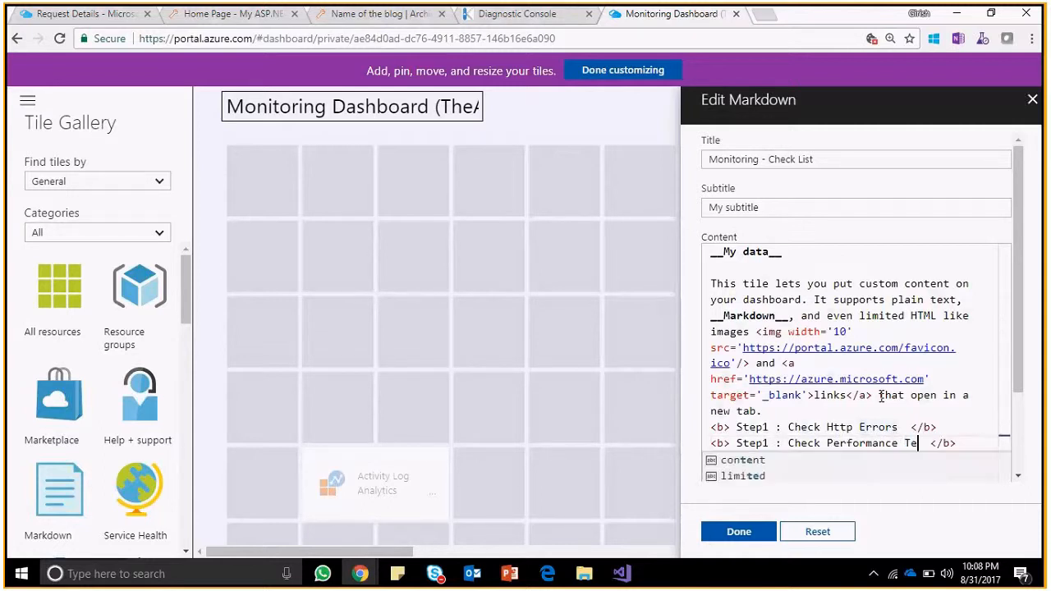
type("Resul")
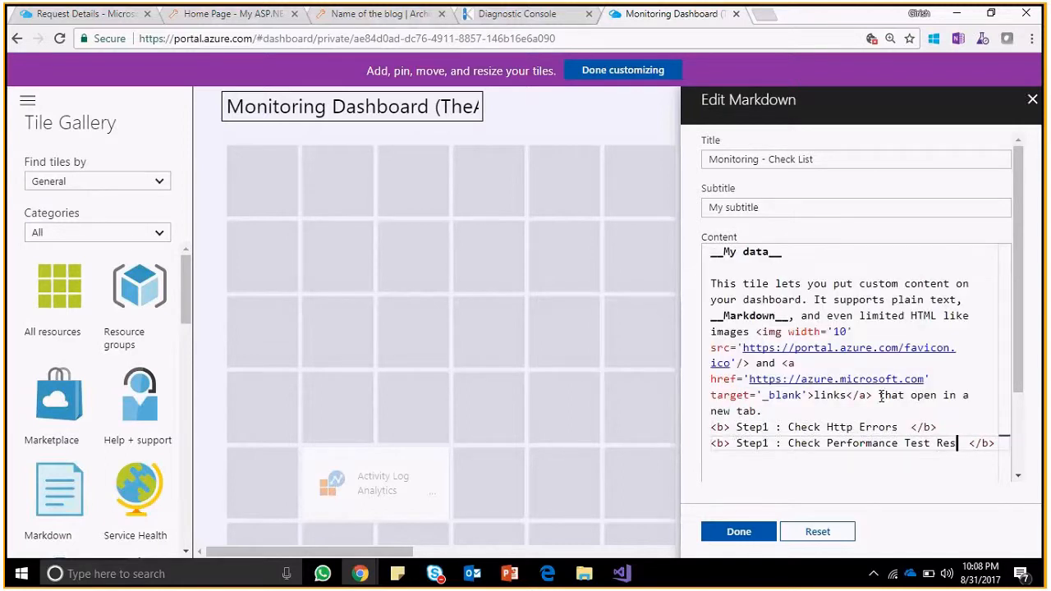
type("ts")
left_click(741, 532)
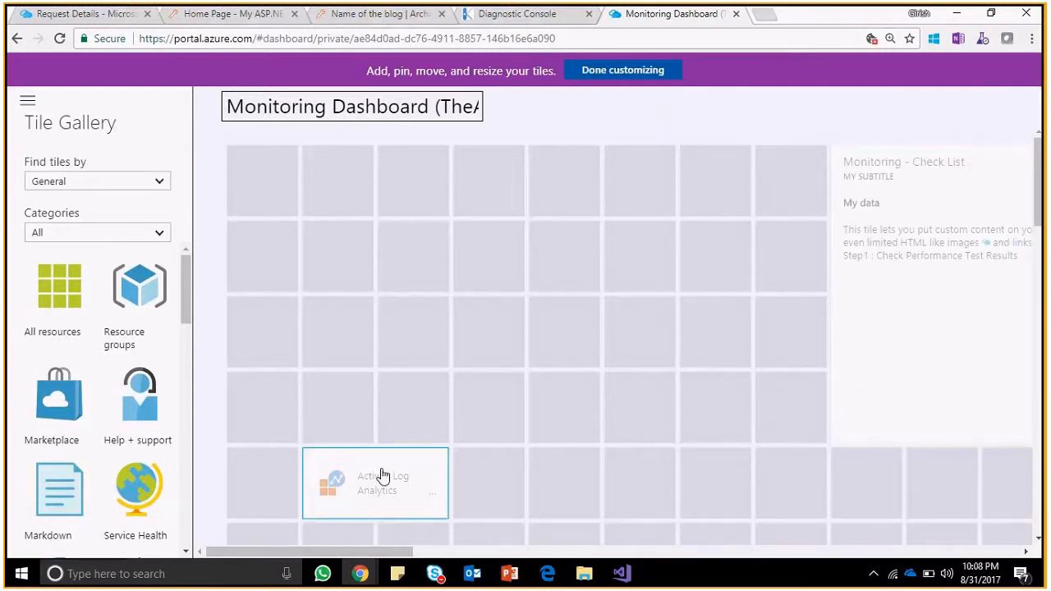
Finish customizing the dashboard and add a <br> after the Http Errors line in the Check List tile.
left_click(600, 76)
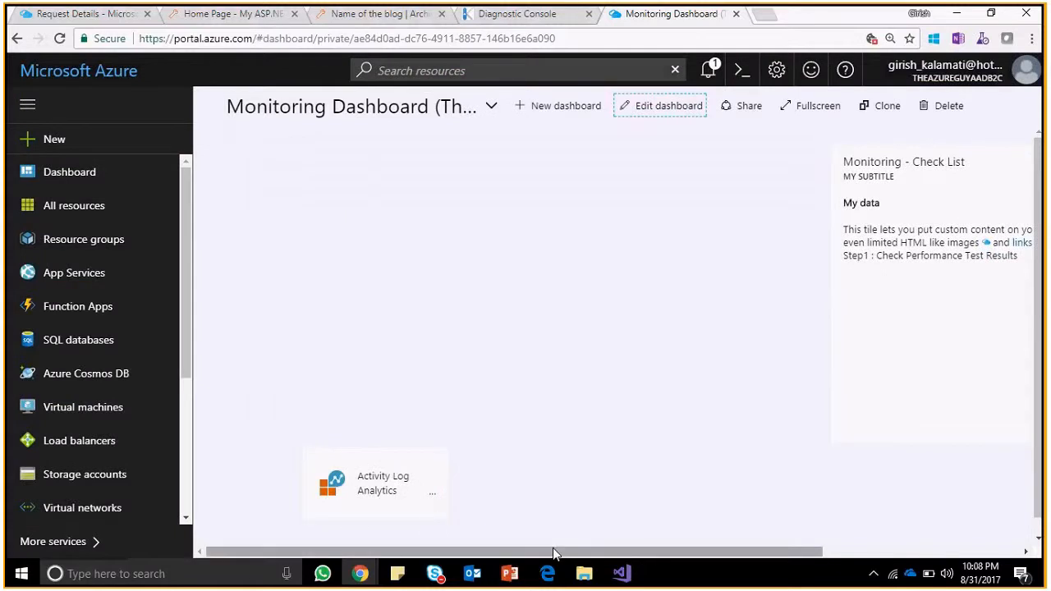
left_click_drag(403, 553, 615, 536)
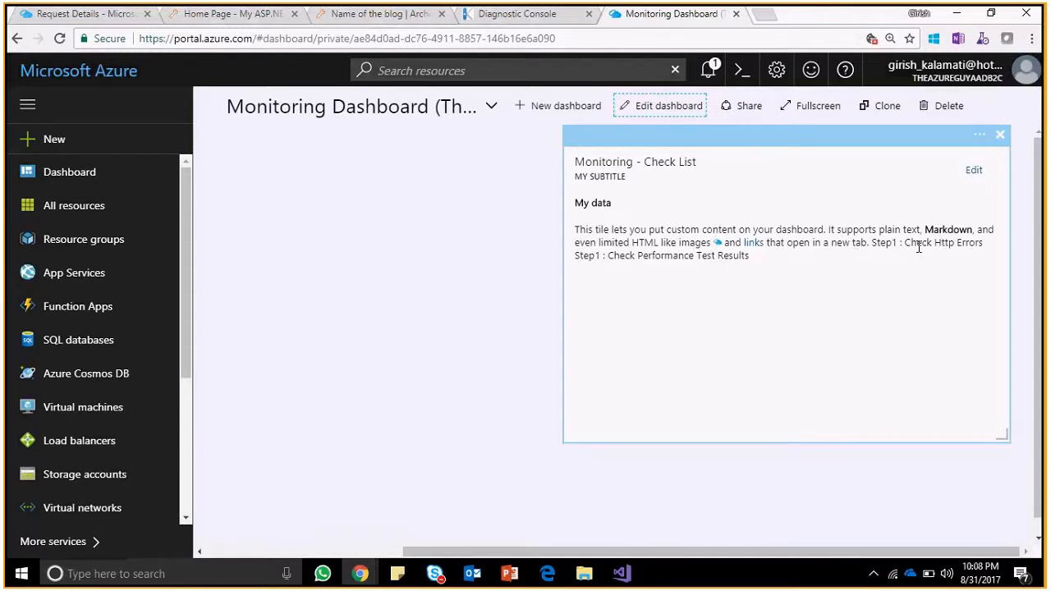
left_click(973, 172)
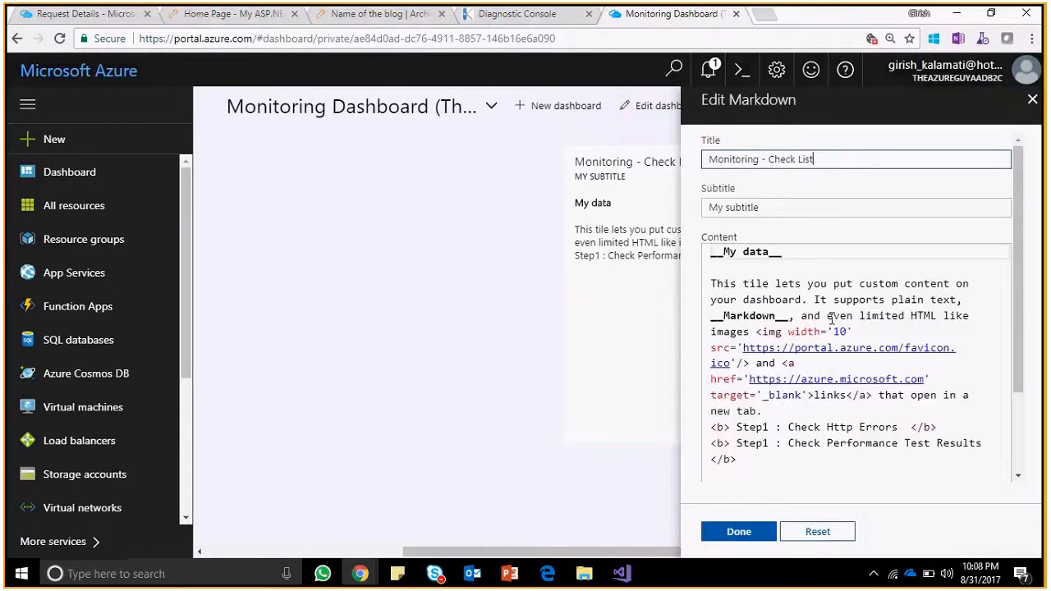
left_click(955, 427)
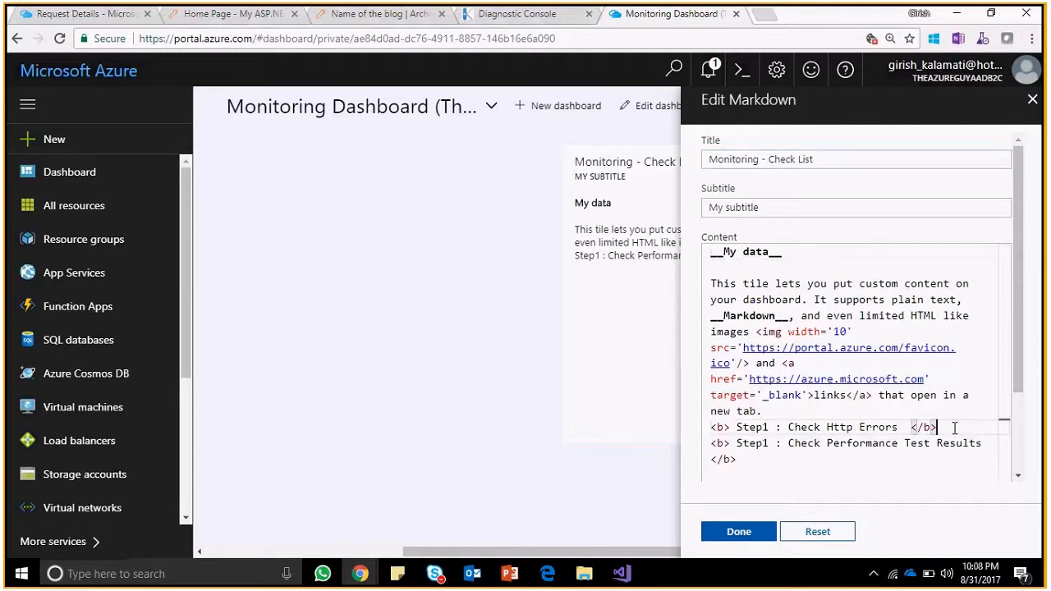
type("<br>")
Change the second line's Step1 to Step2 and save the Check List tile.
key("Down")
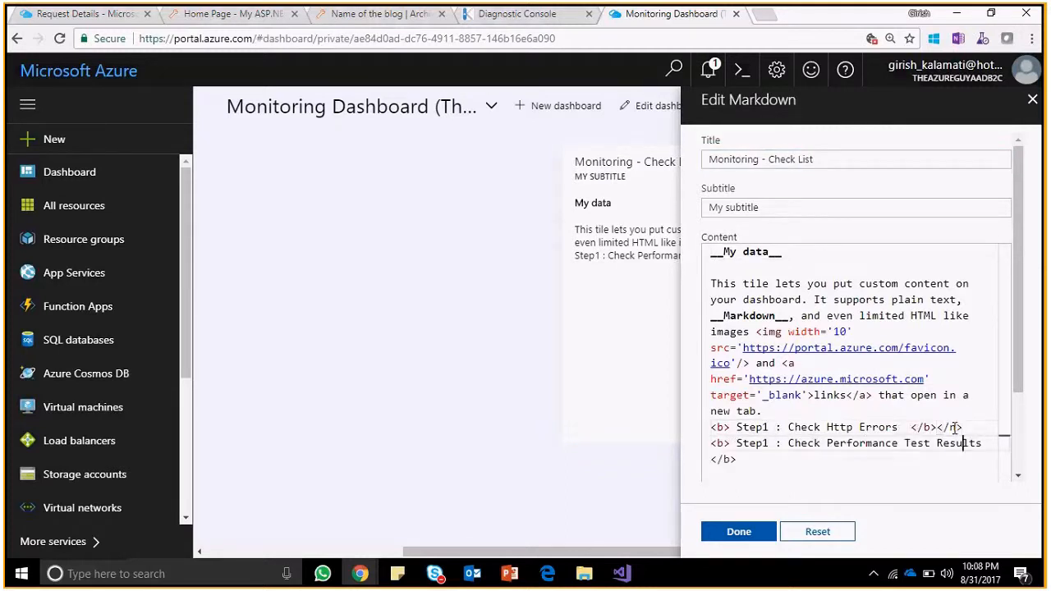
key("Home")
key("Right")
key("Right")
key("Right")
key("Right")
key("Right")
key("Right")
key("Right")
key("Right")
key("Right")
key("BackSpace")
type("2")
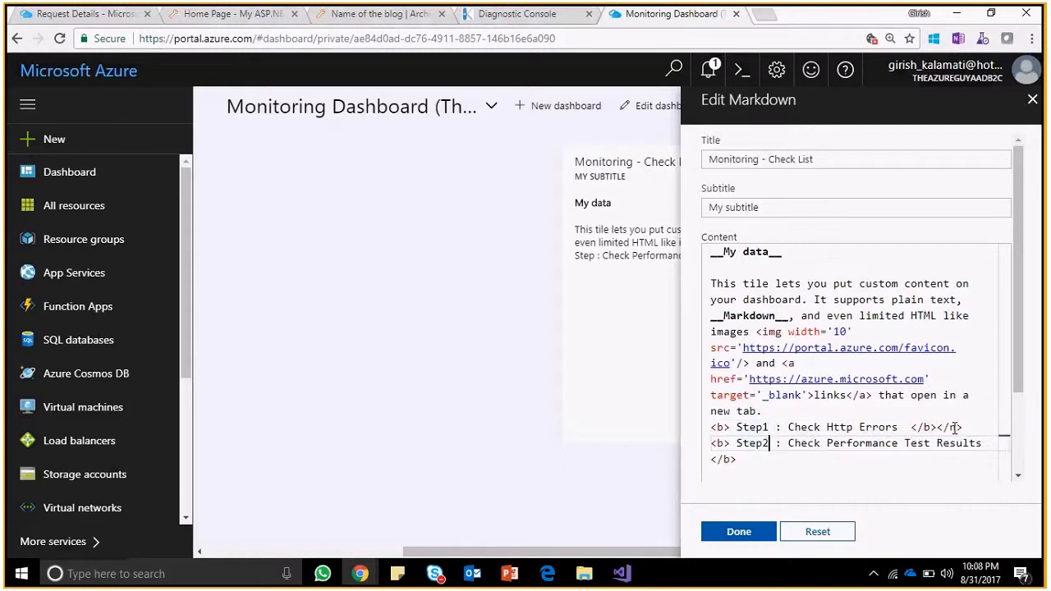
left_click(743, 532)
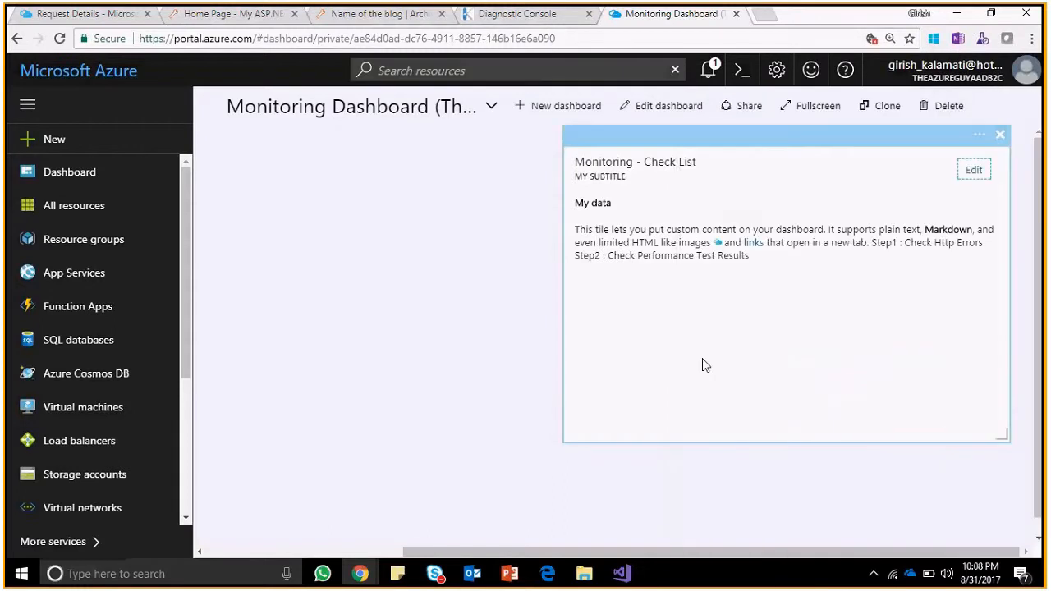
left_click(300, 178)
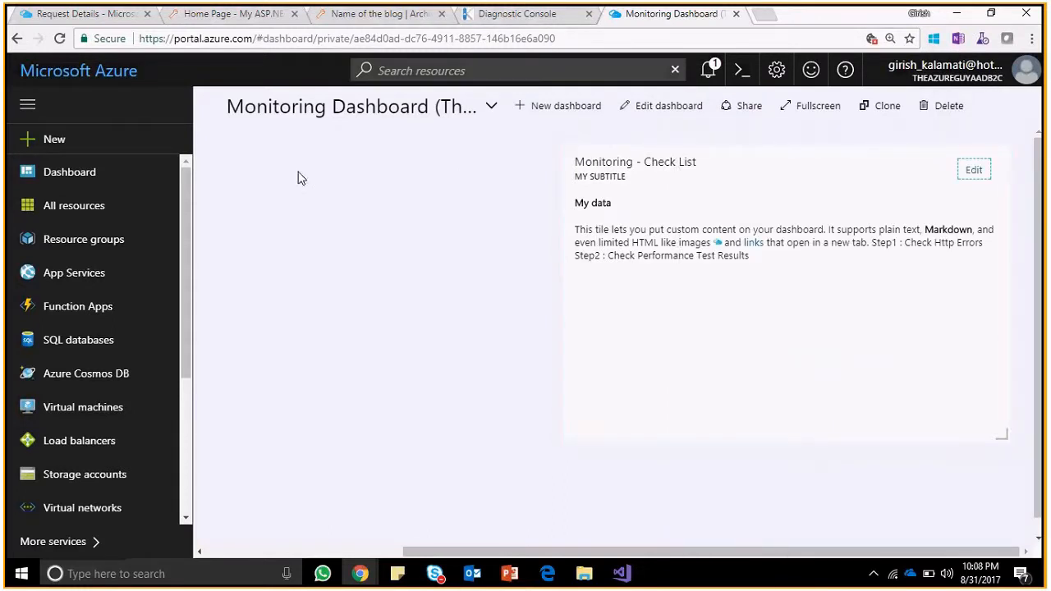
Reload the dashboard and switch to PerfTest01's Request Details page.
key("F5")
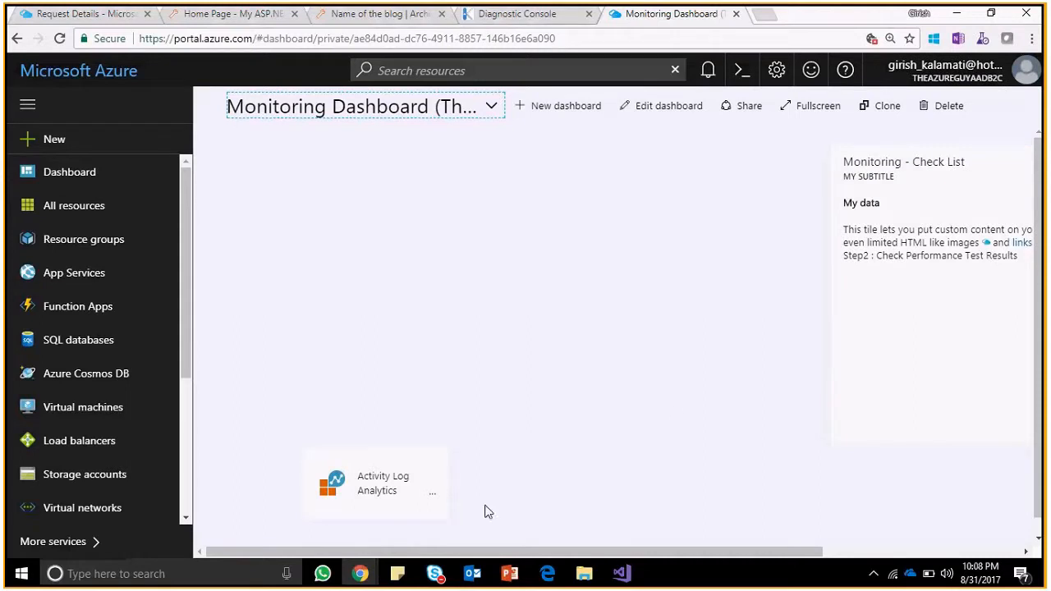
left_click_drag(425, 555, 616, 556)
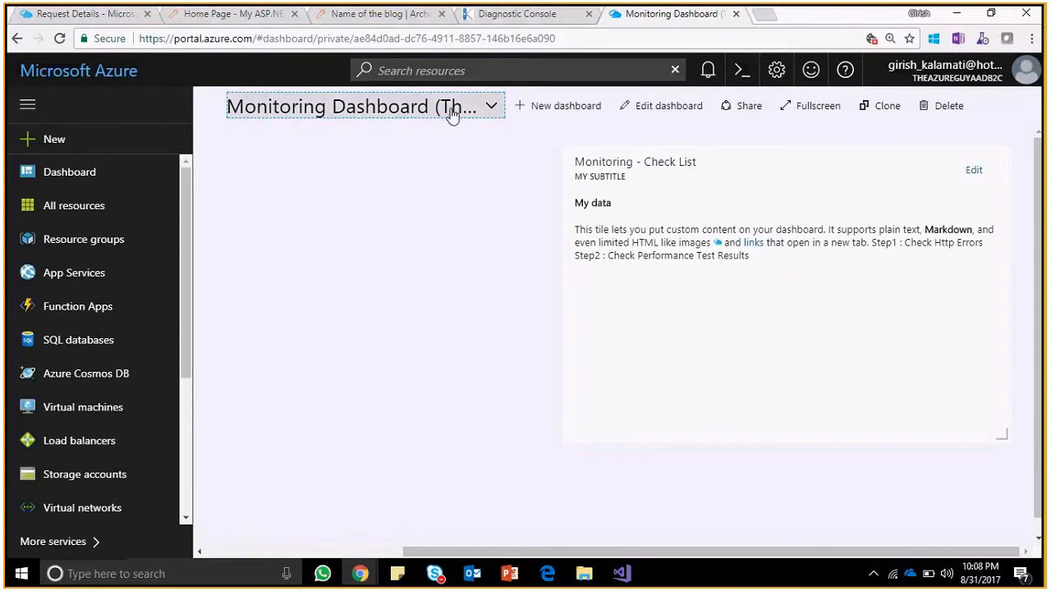
left_click(99, 17)
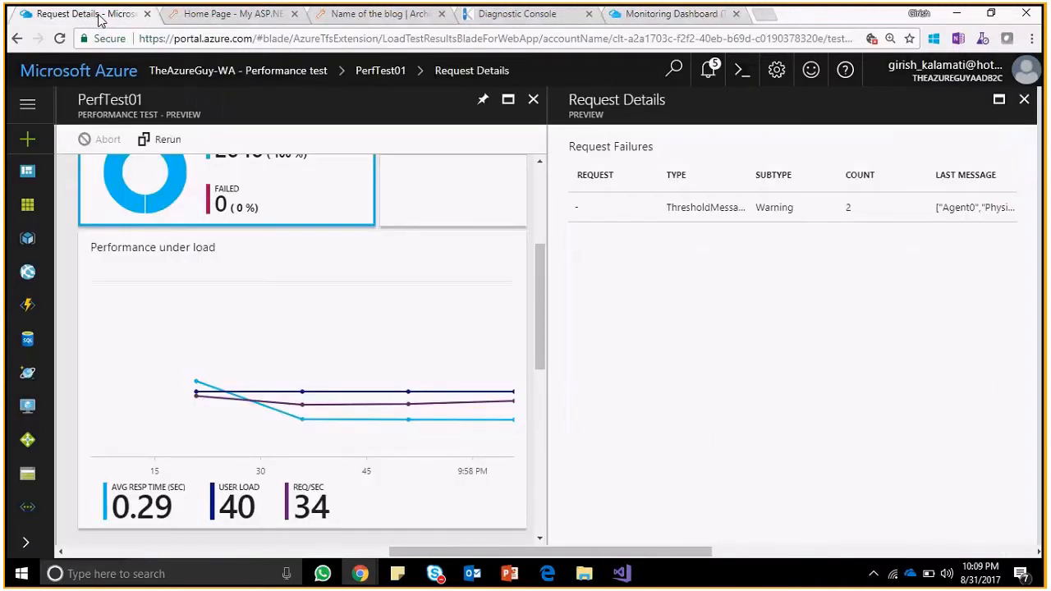
Scroll to PerfTest01's Performance under load chart and pin it to the dashboard.
left_click_drag(540, 322, 546, 277)
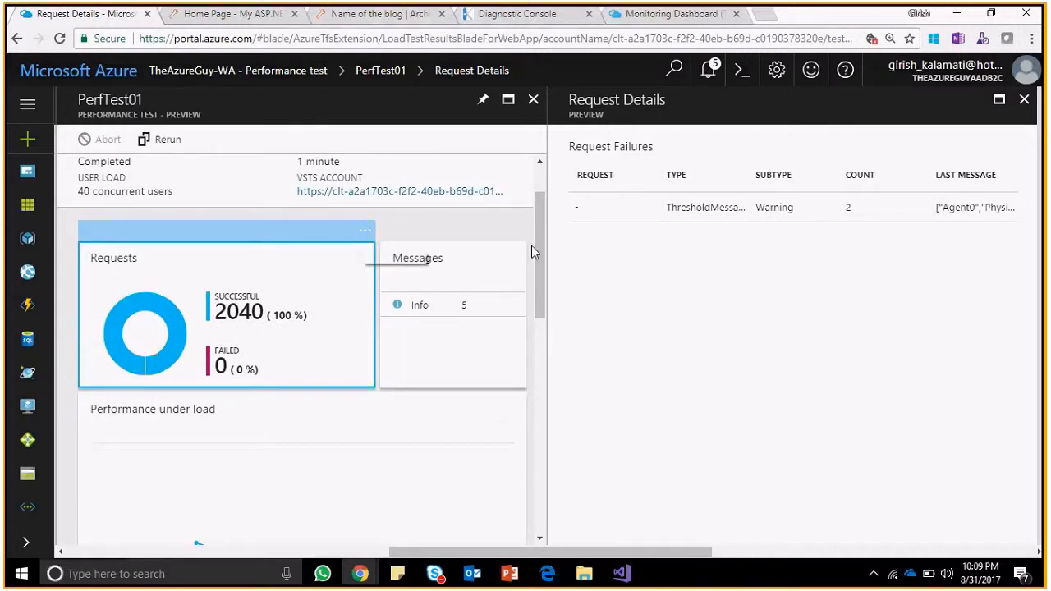
left_click_drag(549, 260, 541, 243)
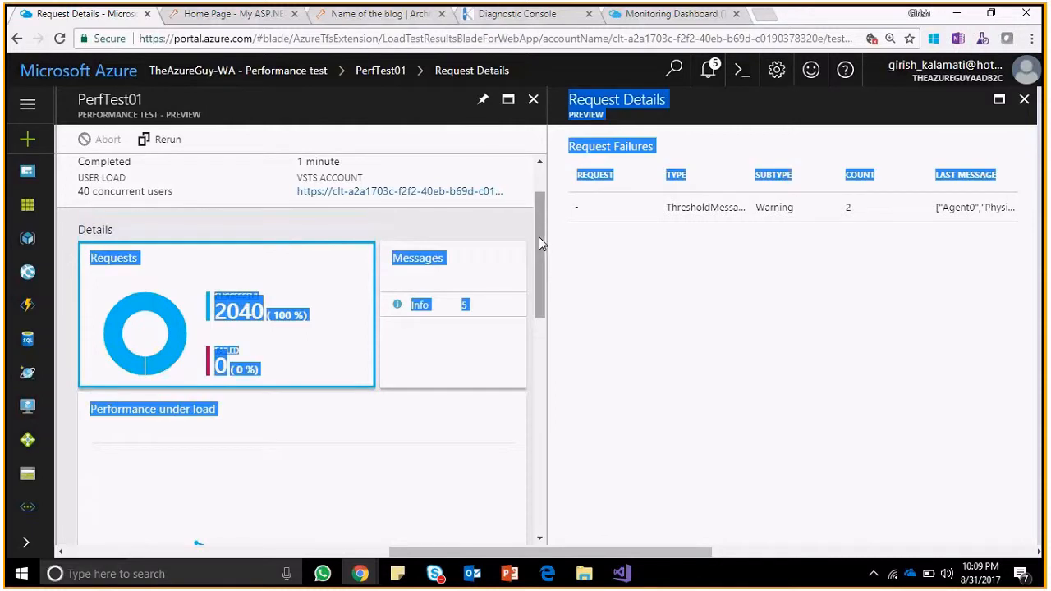
left_click(532, 242)
left_click_drag(543, 250, 548, 293)
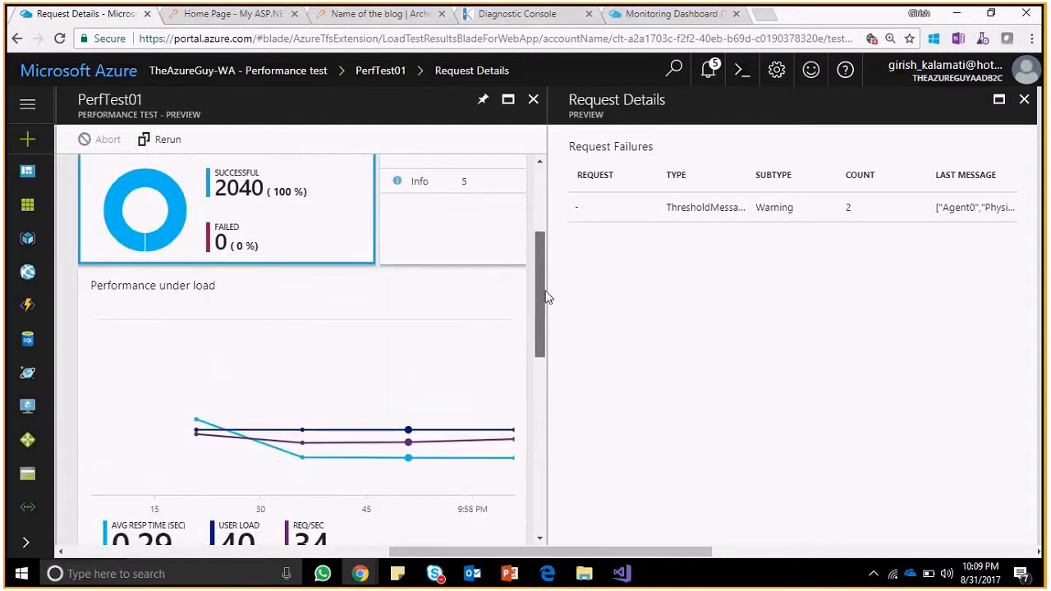
left_click(516, 258)
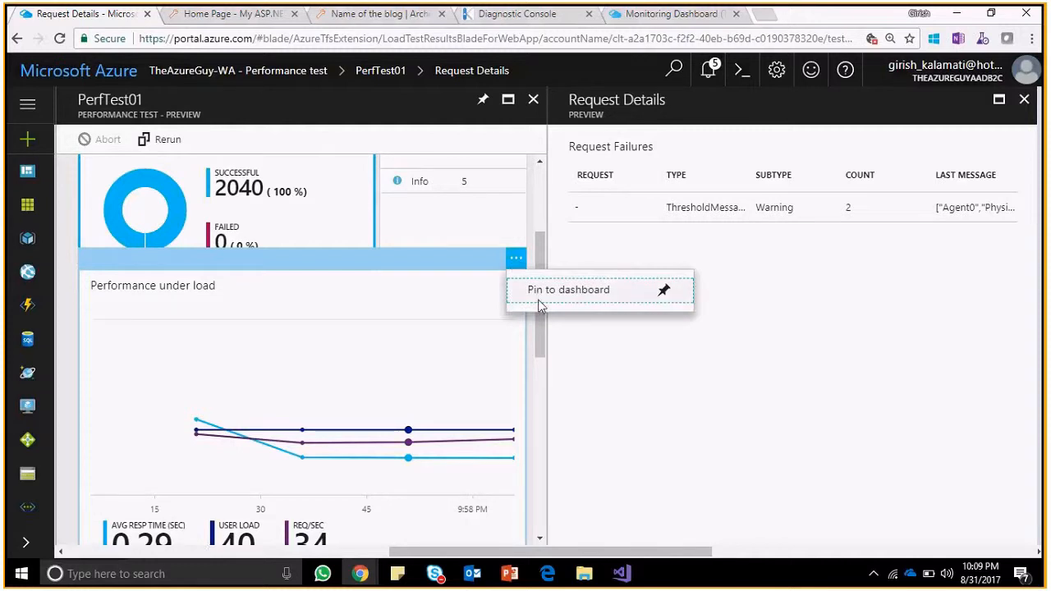
left_click(542, 295)
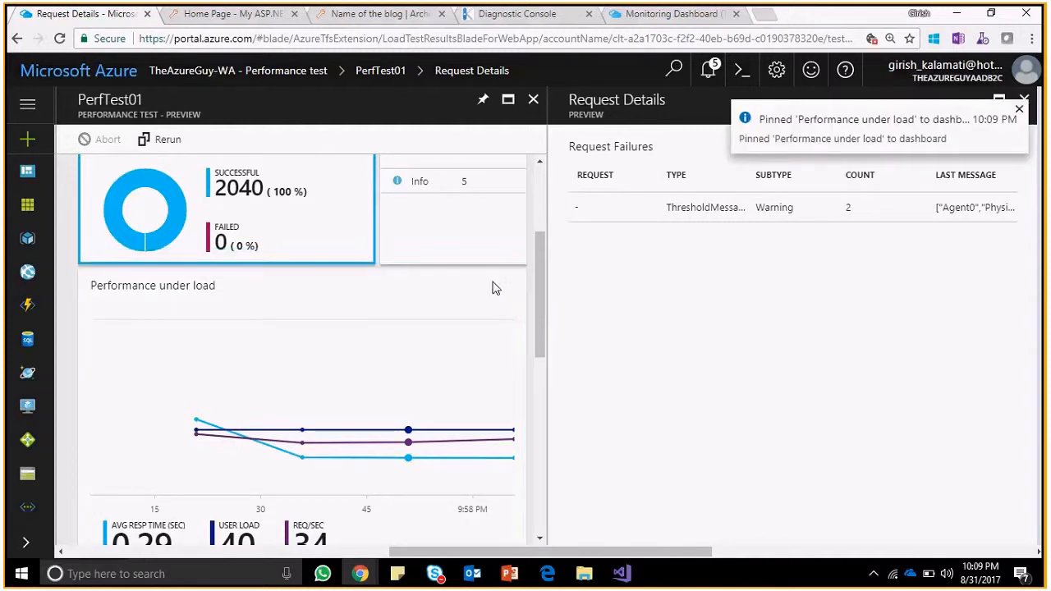
Reload the test results, re-pin the Performance under load chart, and close to the Monitoring Dashboard.
left_click(59, 39)
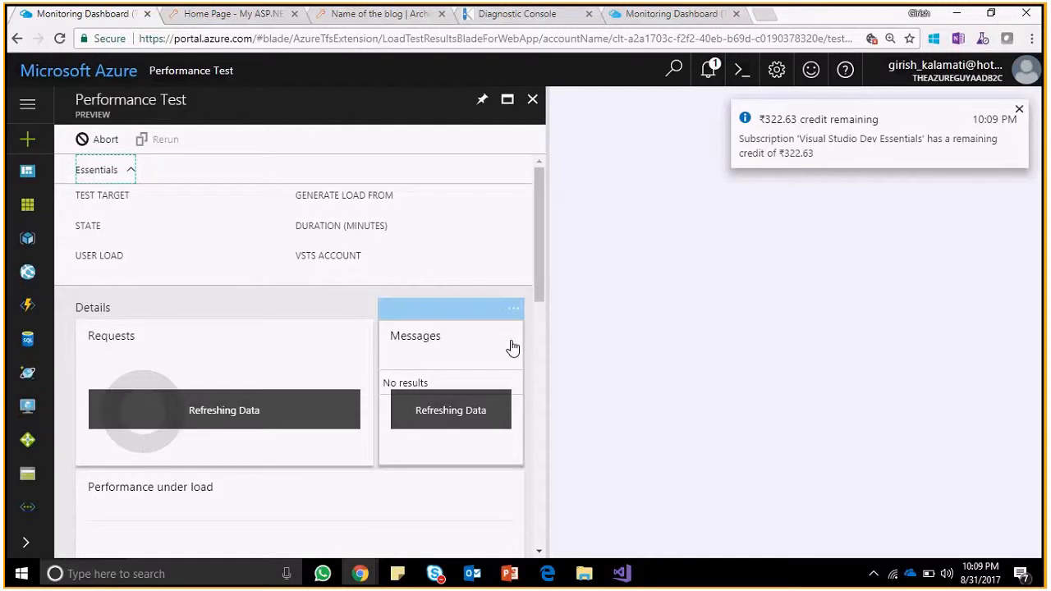
left_click_drag(539, 273, 538, 350)
left_click(512, 231)
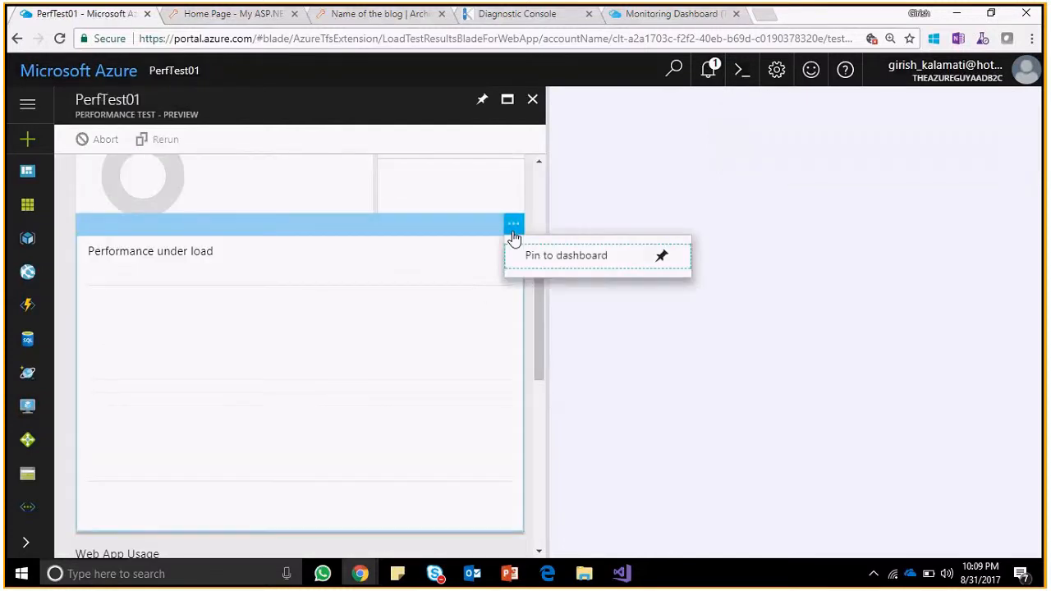
left_click(539, 259)
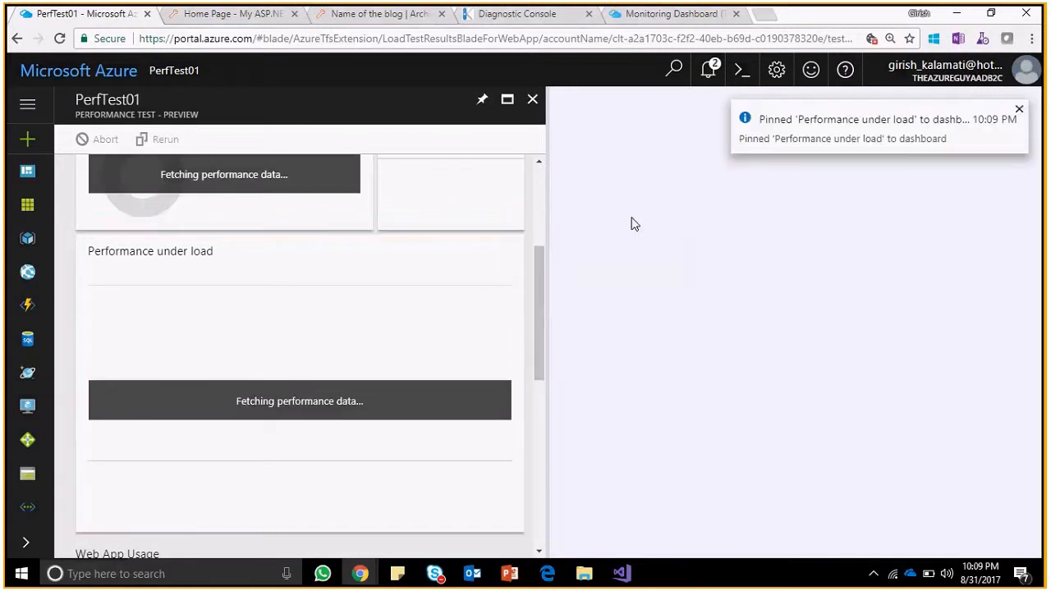
mouse_move(482, 247)
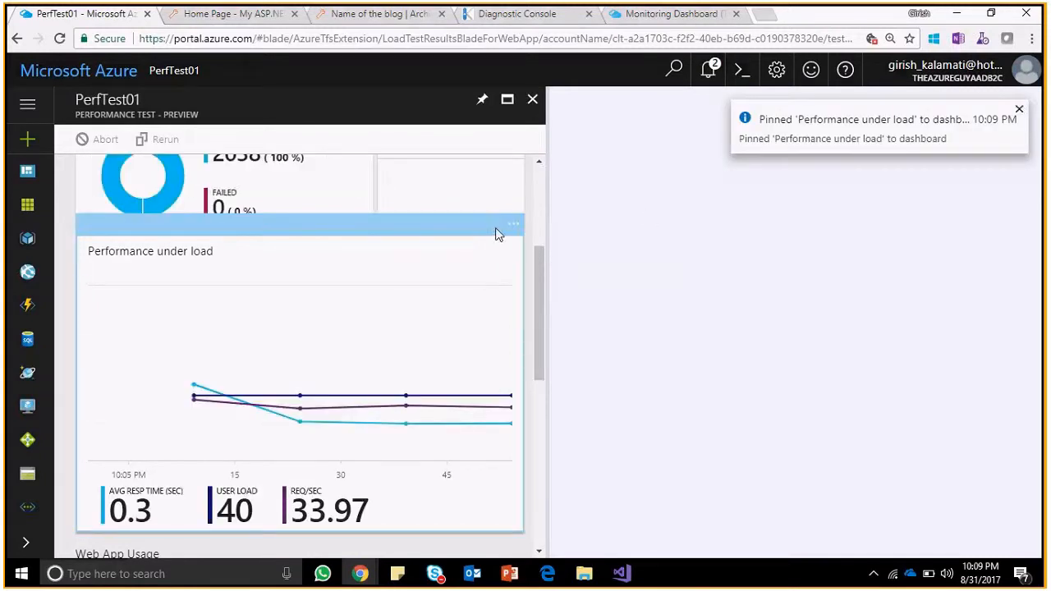
left_click(511, 225)
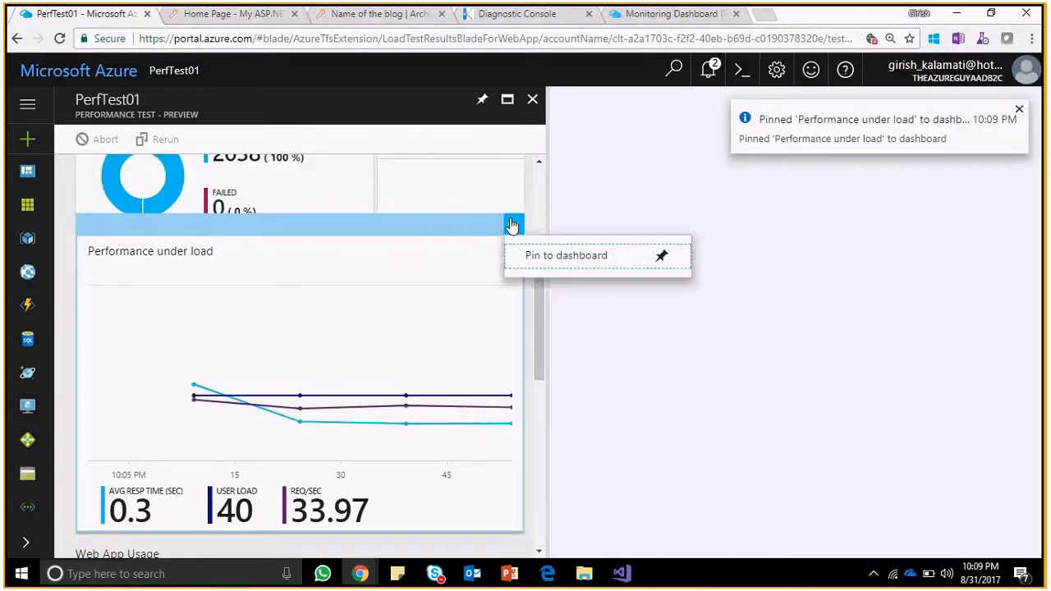
left_click(536, 266)
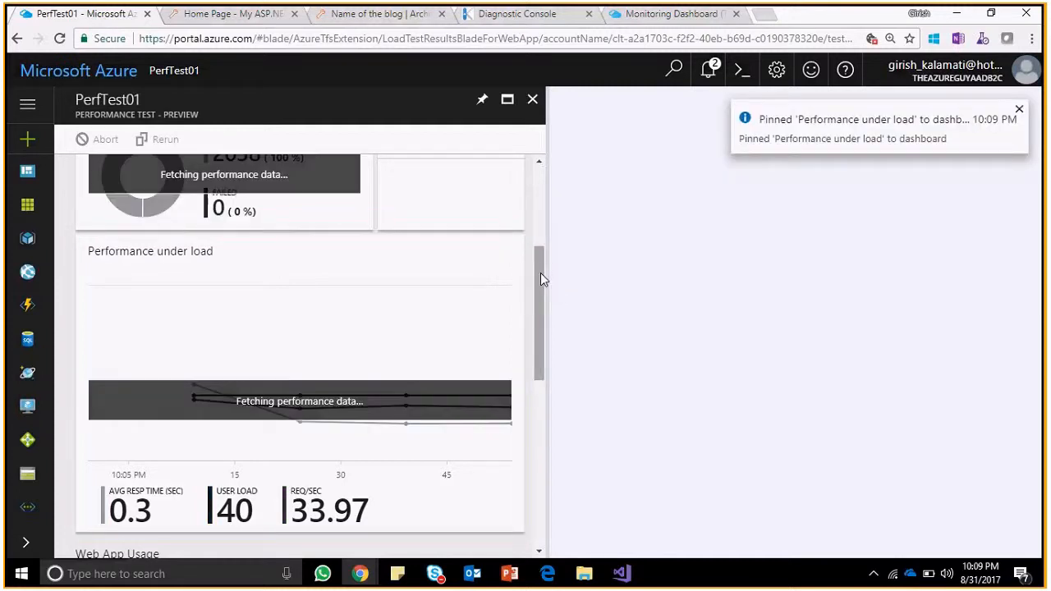
left_click(532, 99)
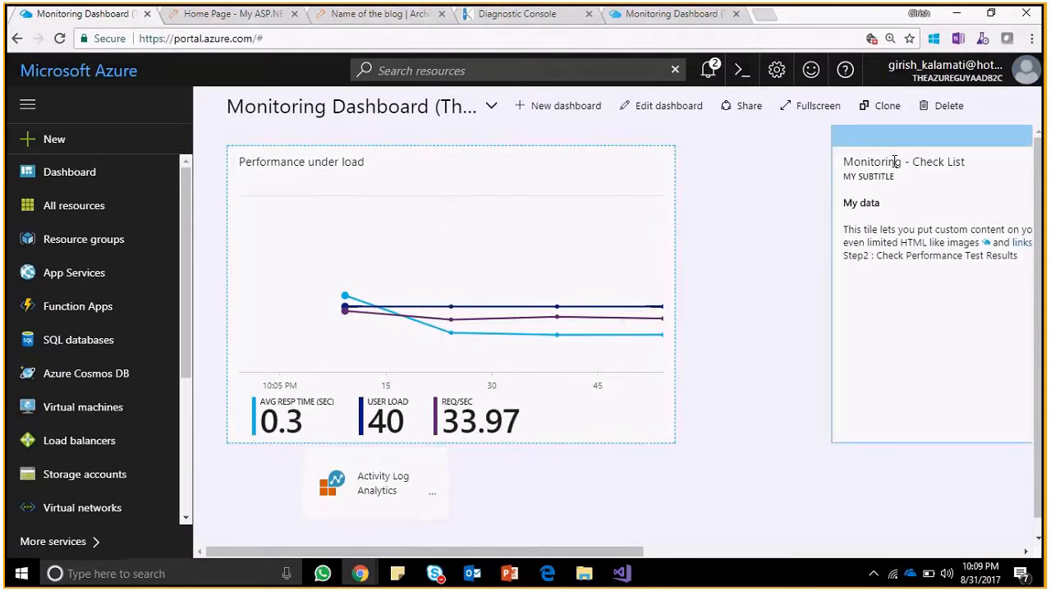
Place the Check List tile beside the load chart and finish rearranging the dashboard.
left_click_drag(888, 137, 716, 185)
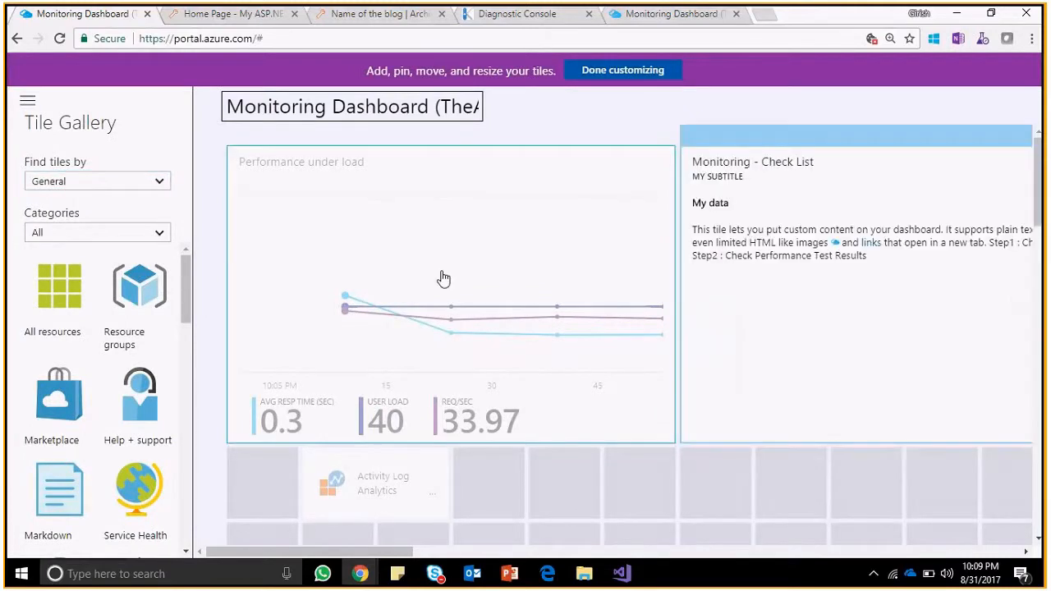
left_click(623, 69)
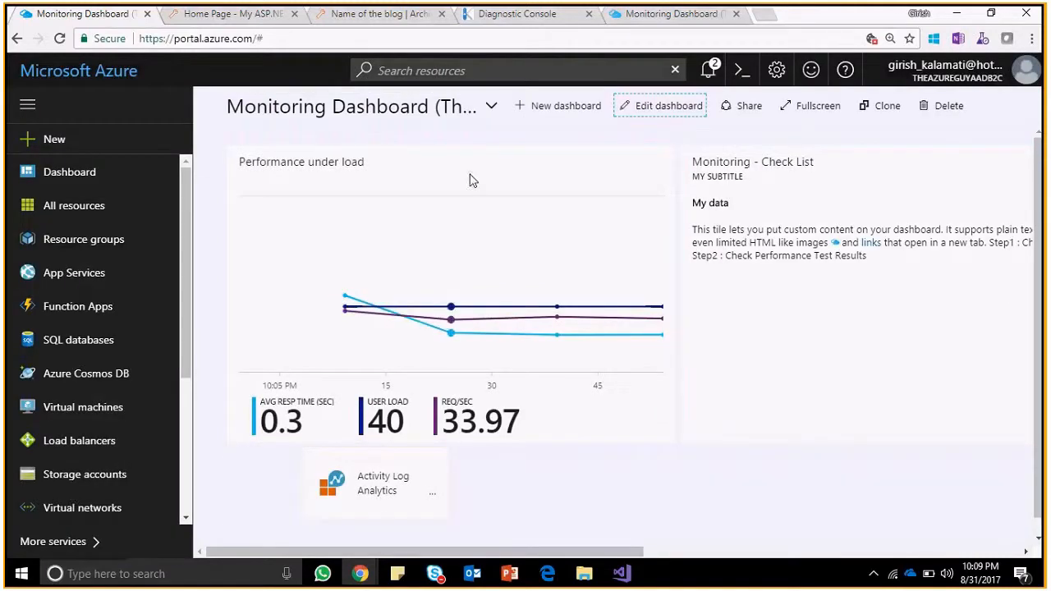
left_click(17, 40)
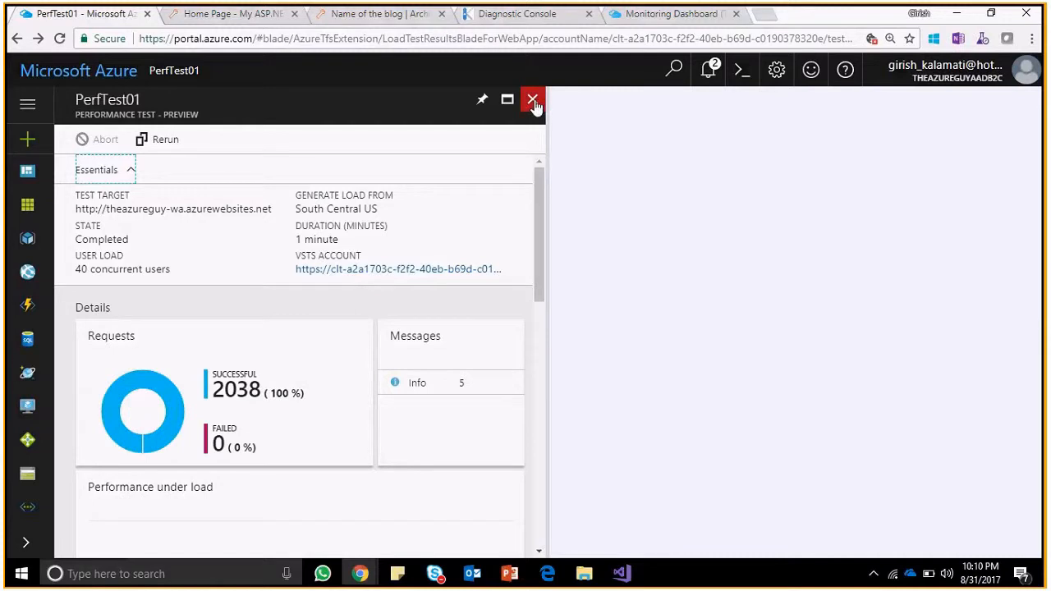
Pin PerfTest01's Requests tile to the dashboard and close the test results.
left_click(362, 310)
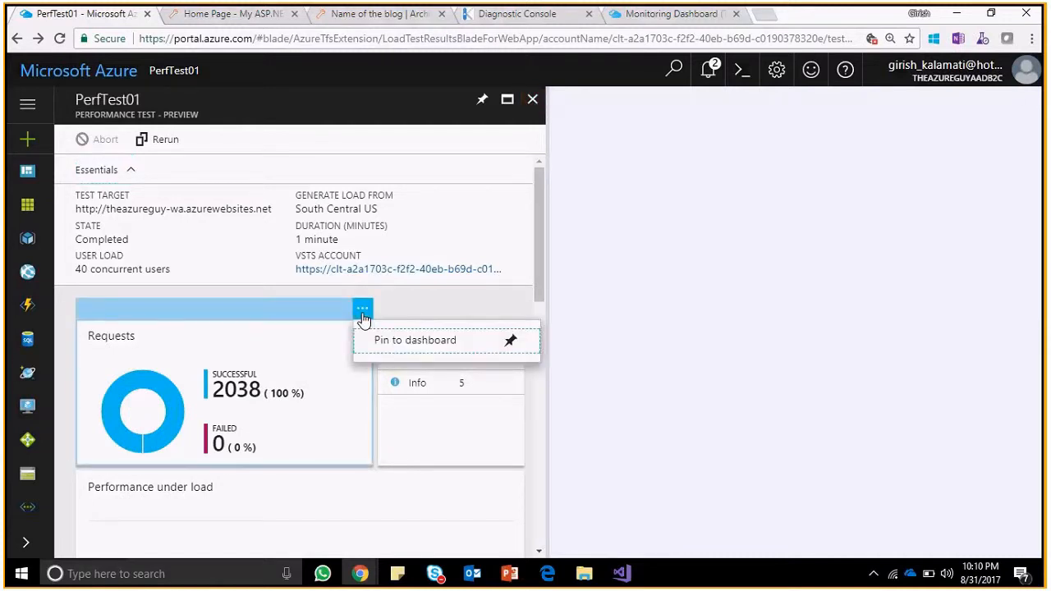
left_click(391, 340)
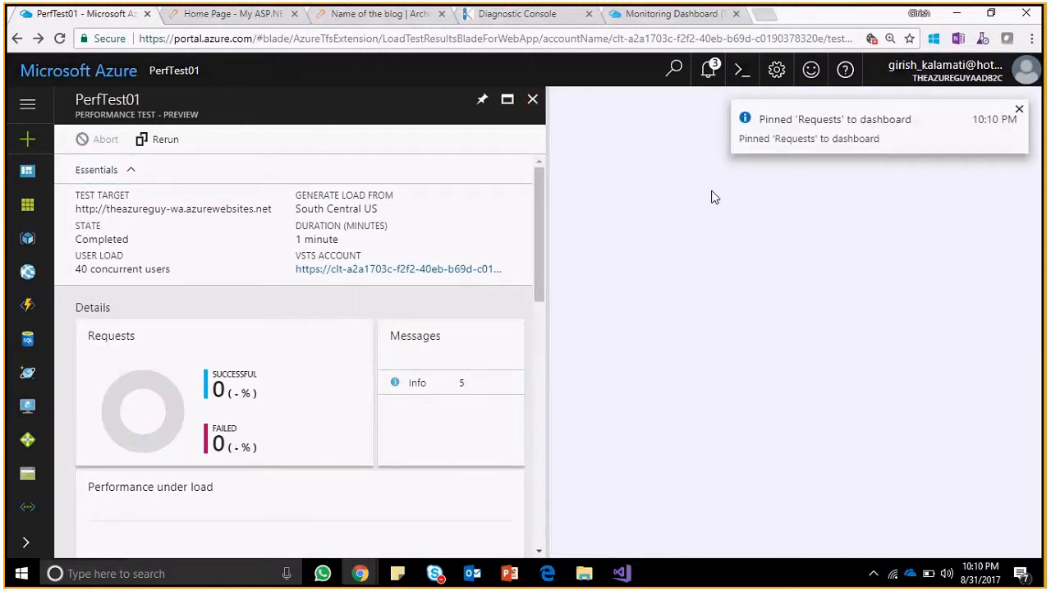
left_click(1018, 111)
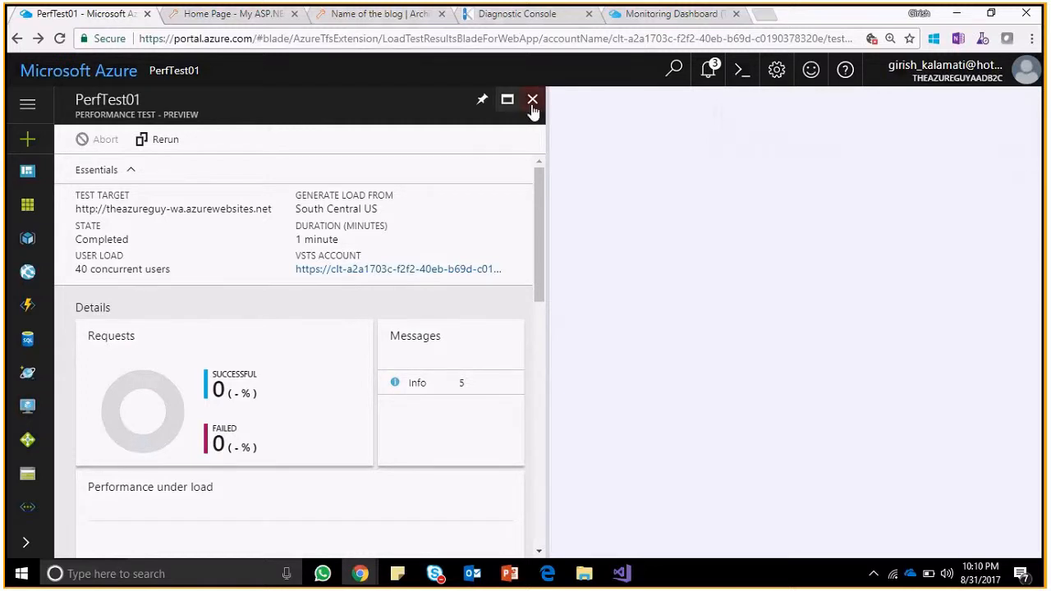
left_click(533, 102)
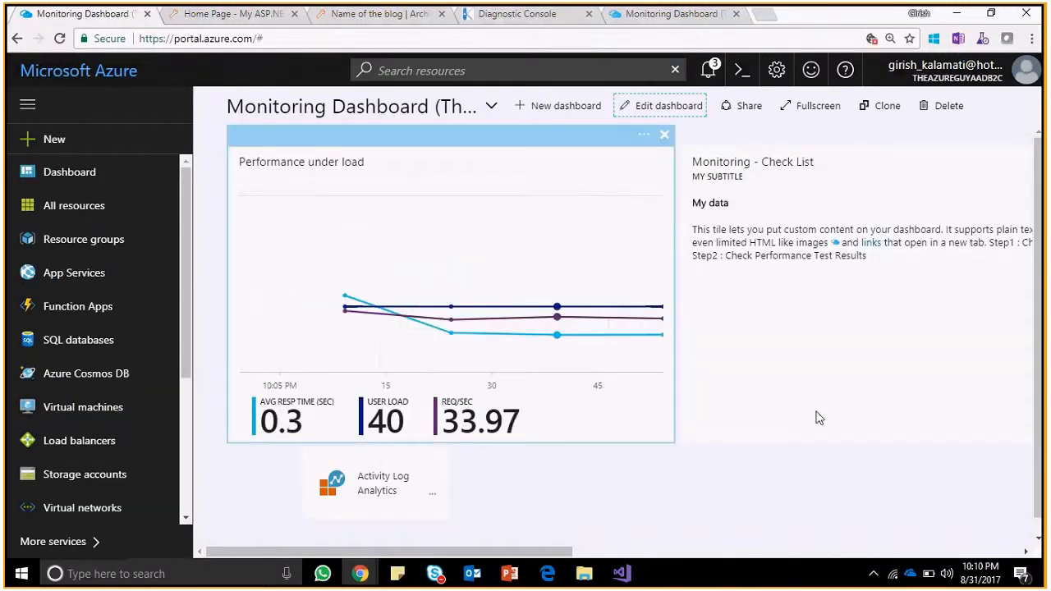
Review the notifications confirming both pinned tiles, then Alt+Tab toward the VSTS commits window.
left_click_drag(568, 551, 1038, 540)
mouse_move(870, 218)
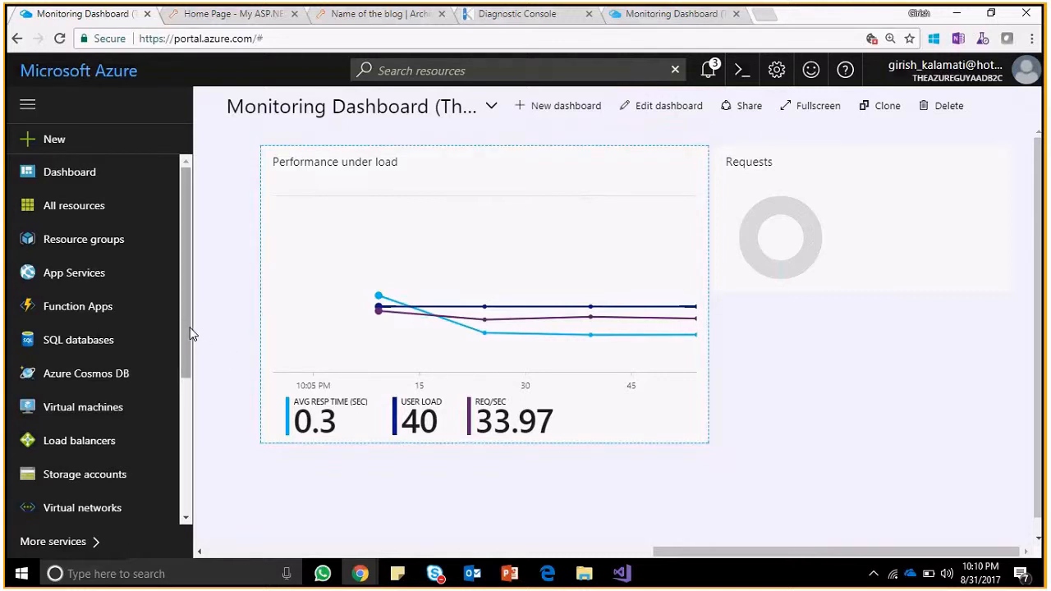
left_click_drag(190, 332, 195, 444)
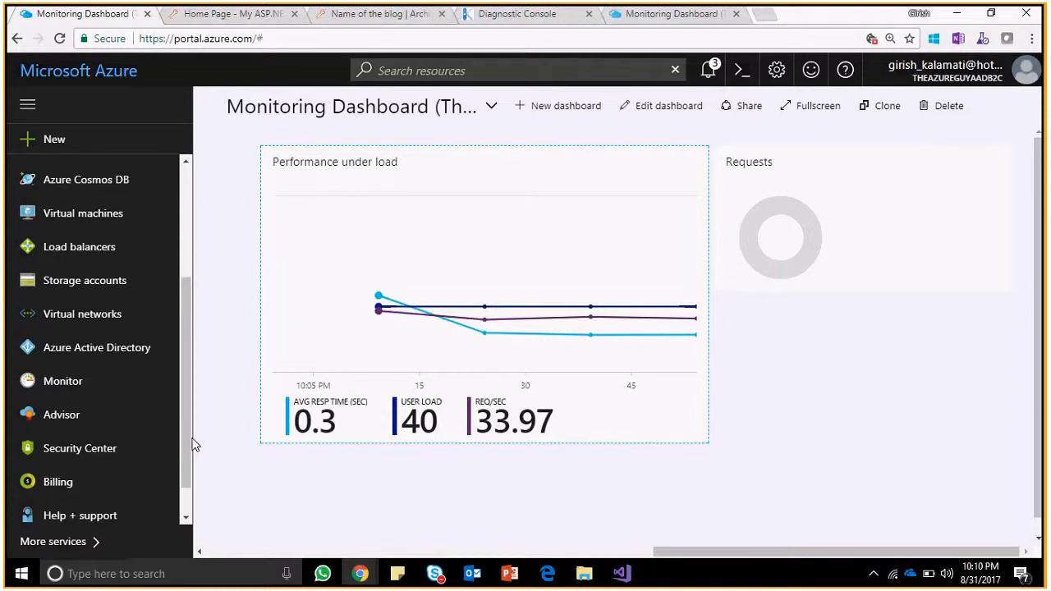
left_click_drag(188, 436, 188, 444)
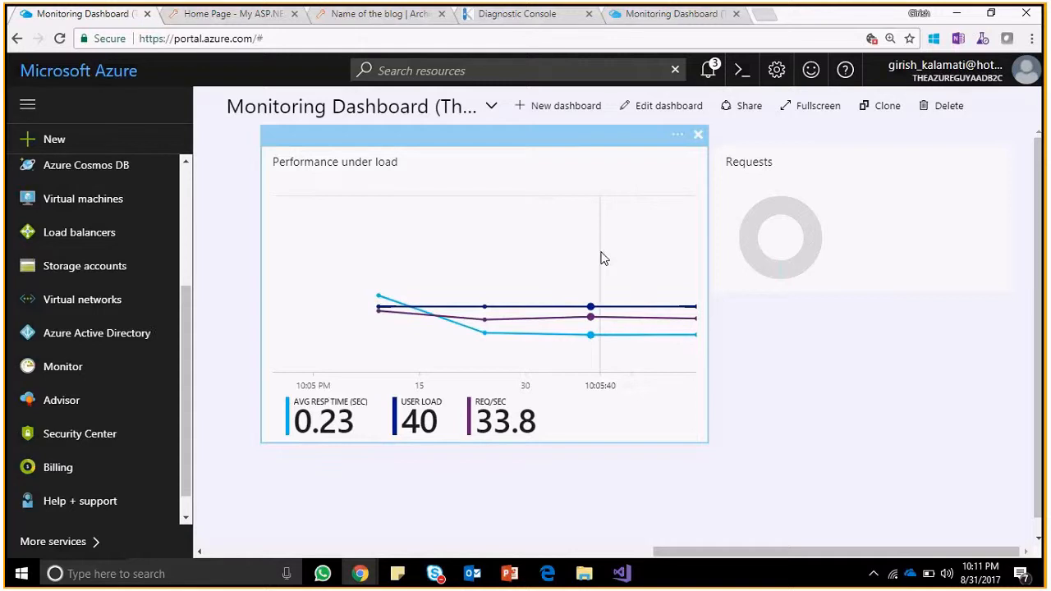
left_click(710, 72)
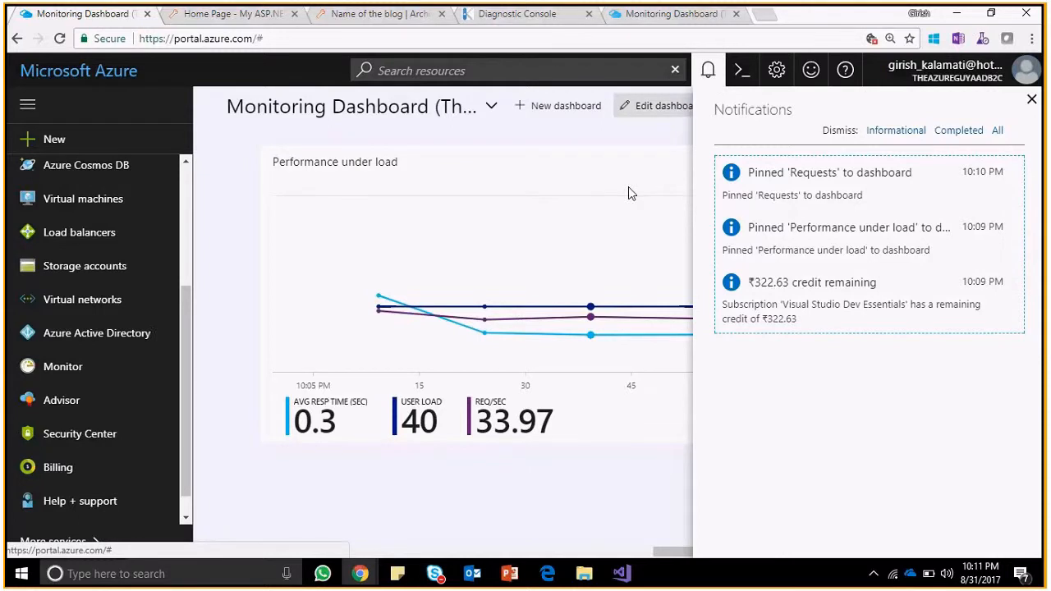
key("alt+Tab")
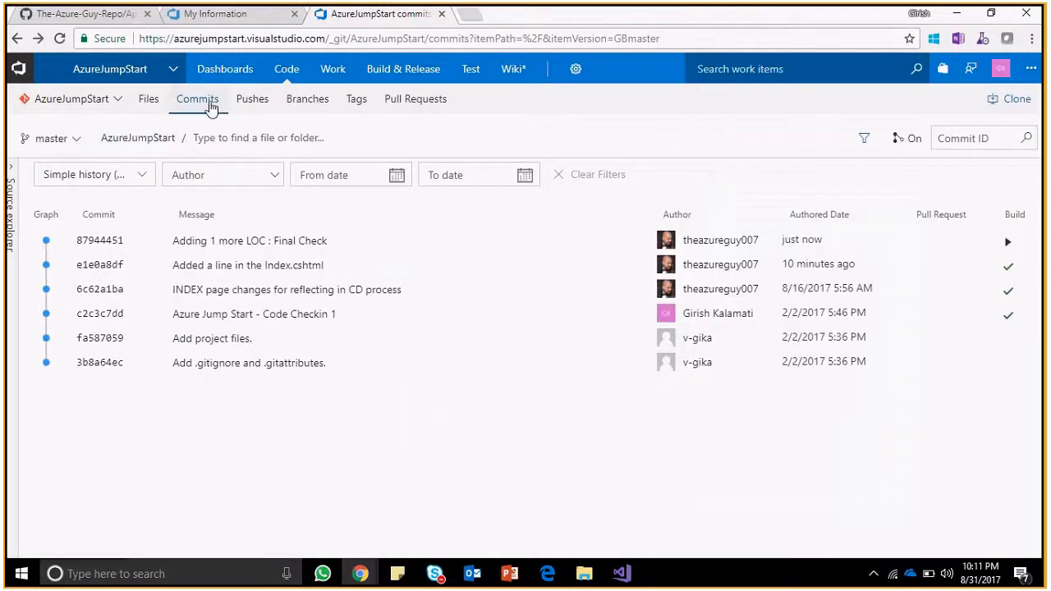
Check the Final Check commit in VSTS, reload the live web app, and return to the portal.
key("alt+Tab")
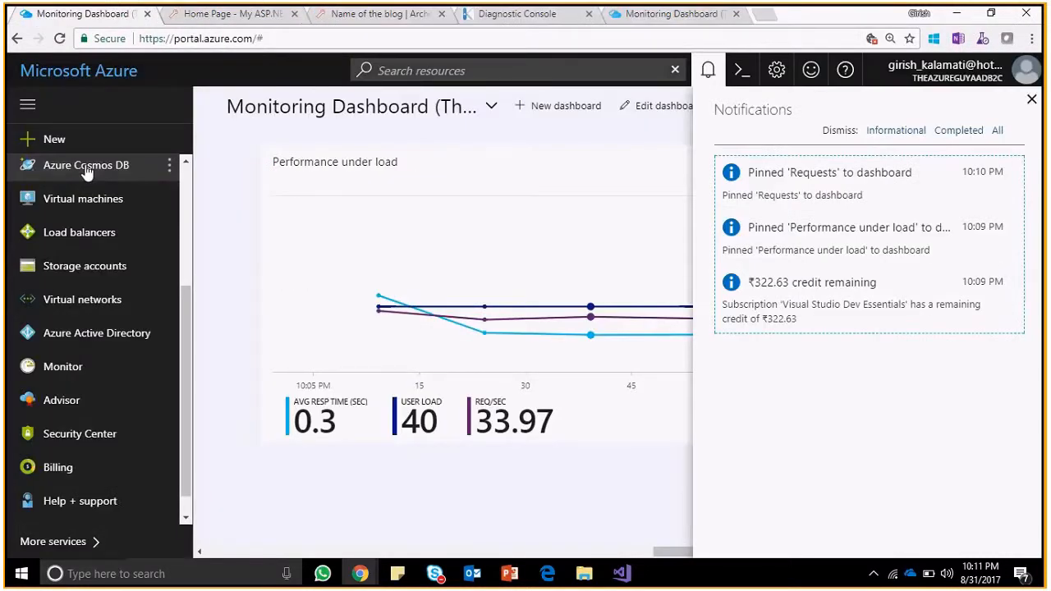
left_click_drag(185, 386, 187, 204)
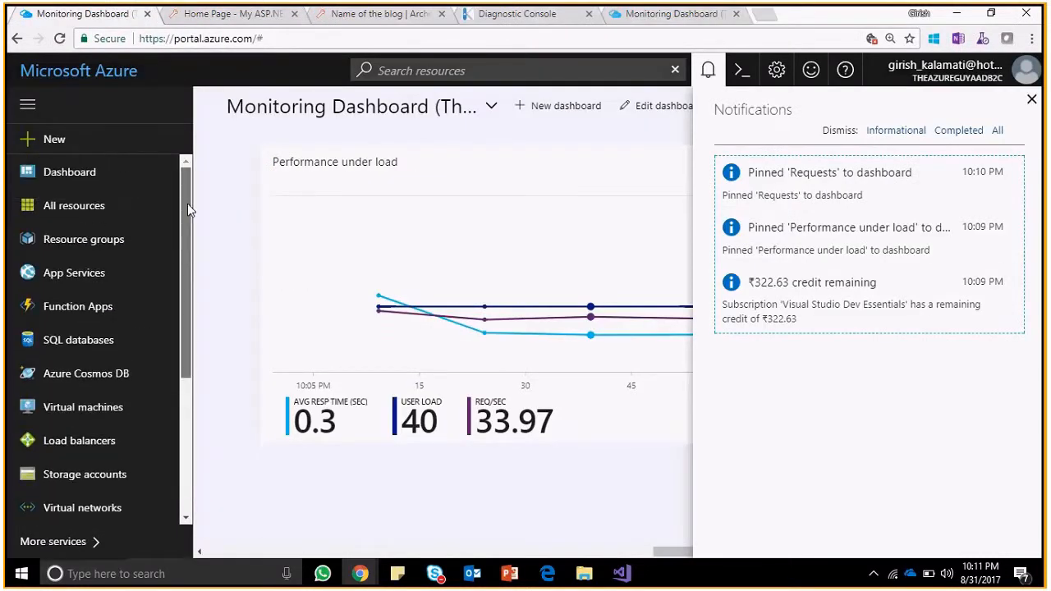
left_click(189, 14)
left_click(60, 38)
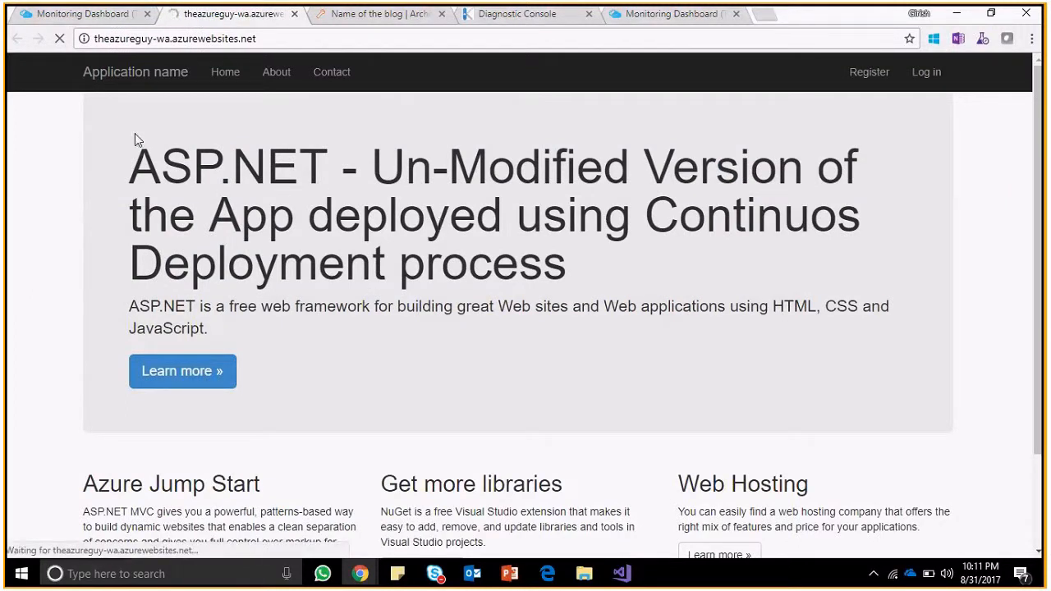
left_click(72, 18)
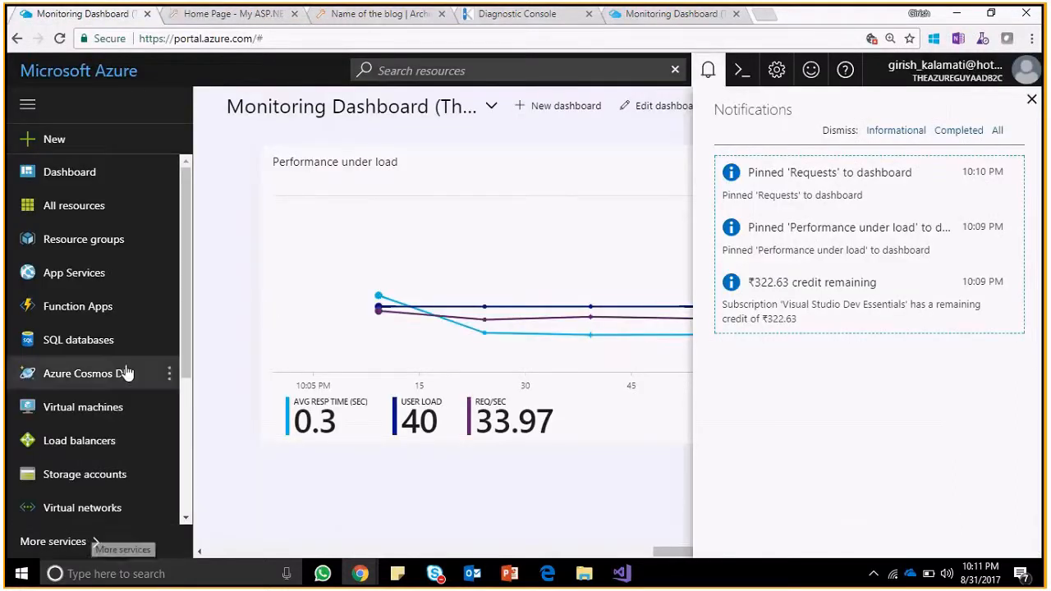
Close the notifications list and open the All resources page.
left_click(57, 541)
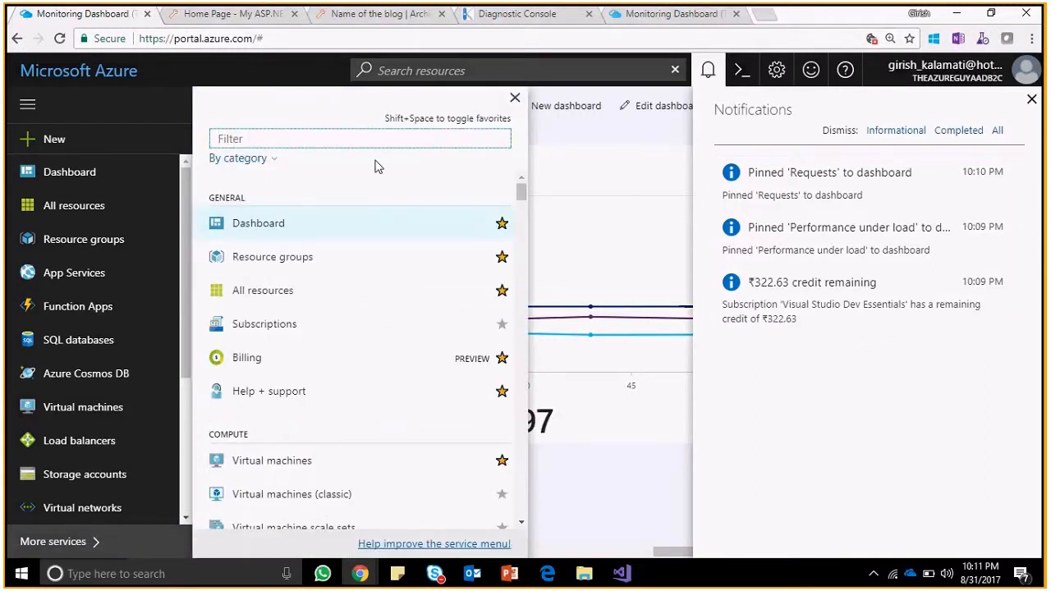
left_click(619, 198)
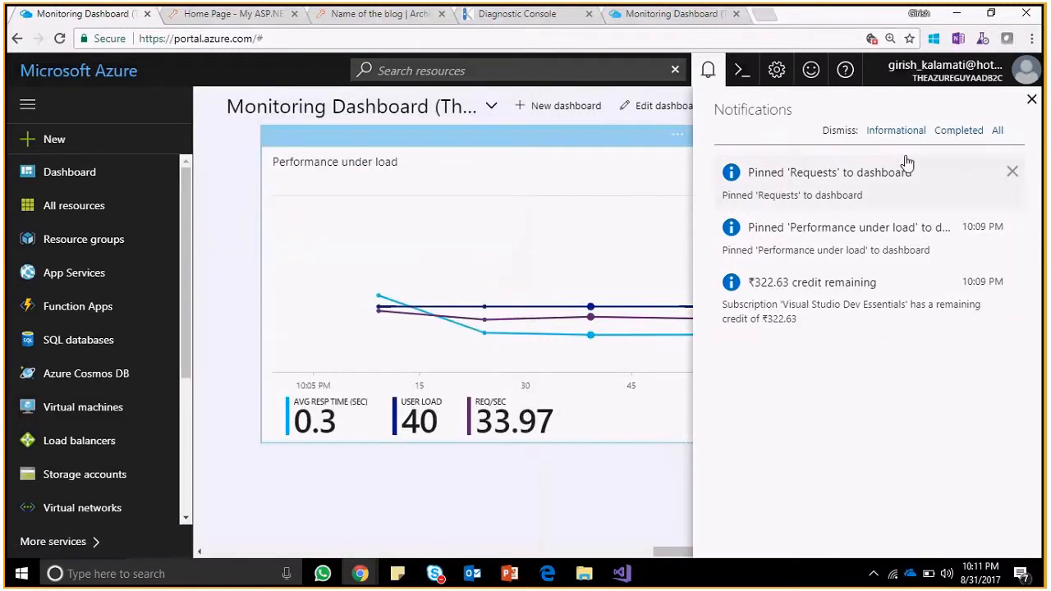
left_click(1032, 99)
left_click(72, 206)
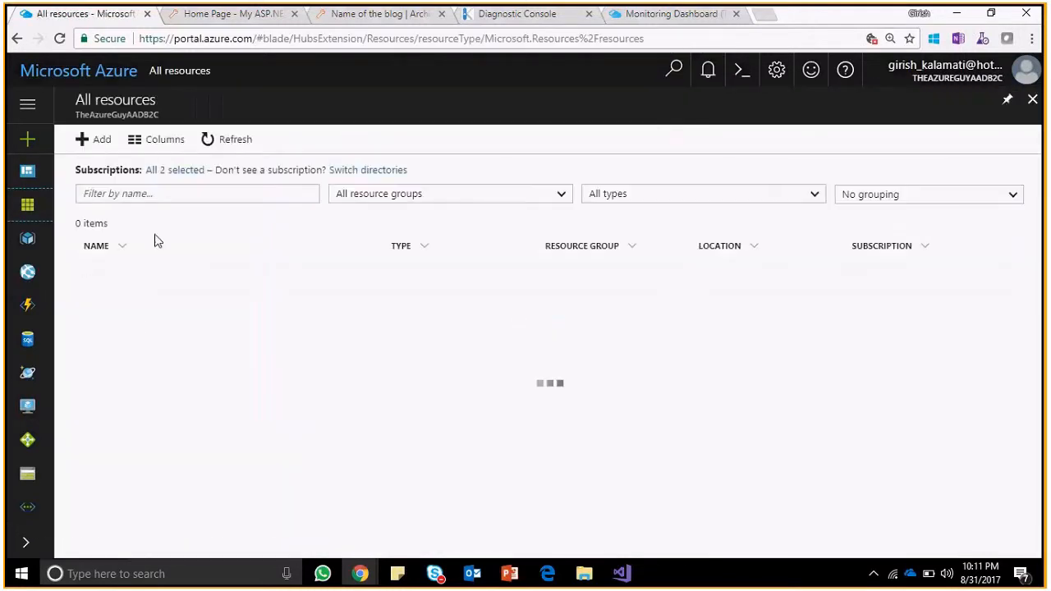
Open TheAzureGuy-WA's Deployment options and inspect the building 'Adding 1 more LOC : Final Check' deployment.
left_click_drag(1019, 298, 830, 446)
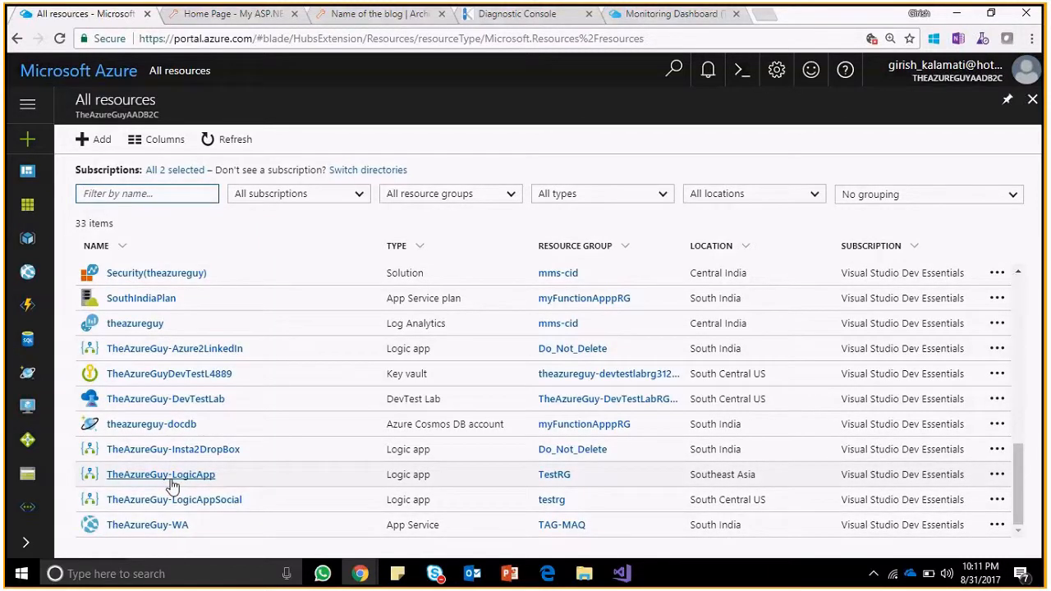
left_click(148, 524)
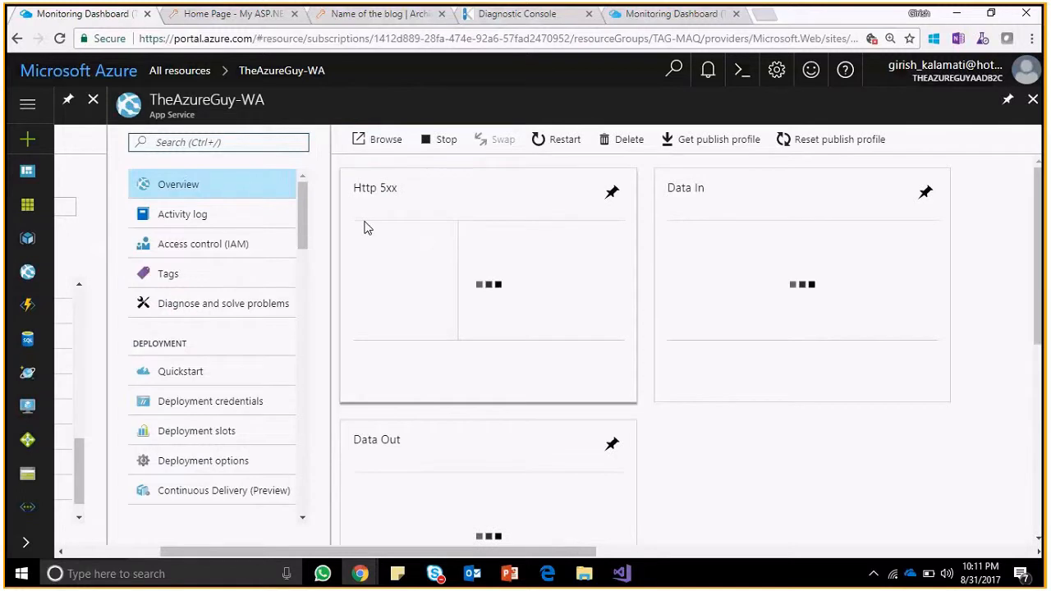
scroll(302, 239, "down", 2)
left_click(237, 320)
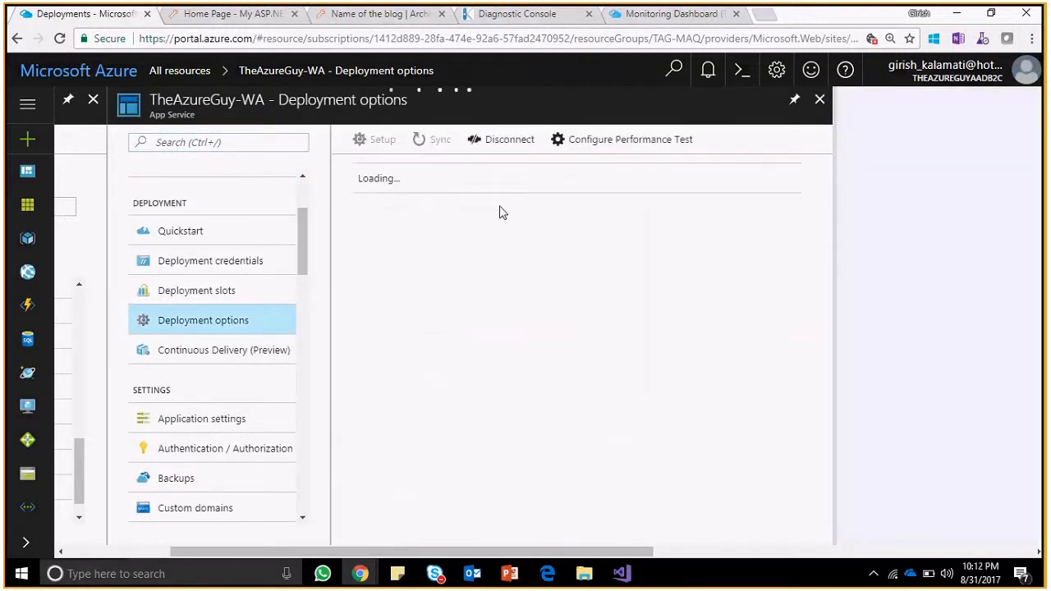
left_click(500, 207)
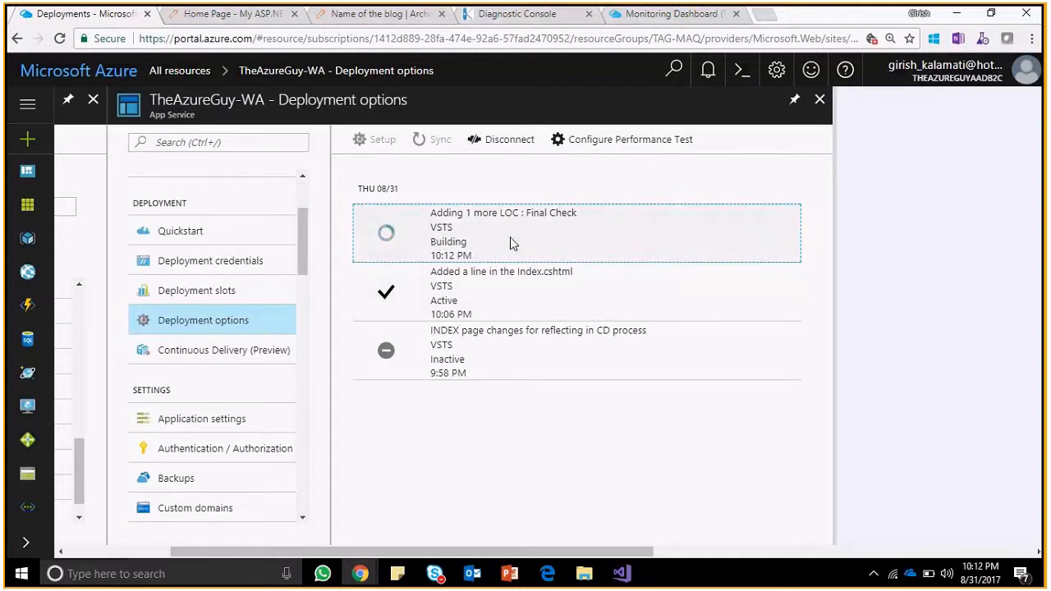
left_click(234, 14)
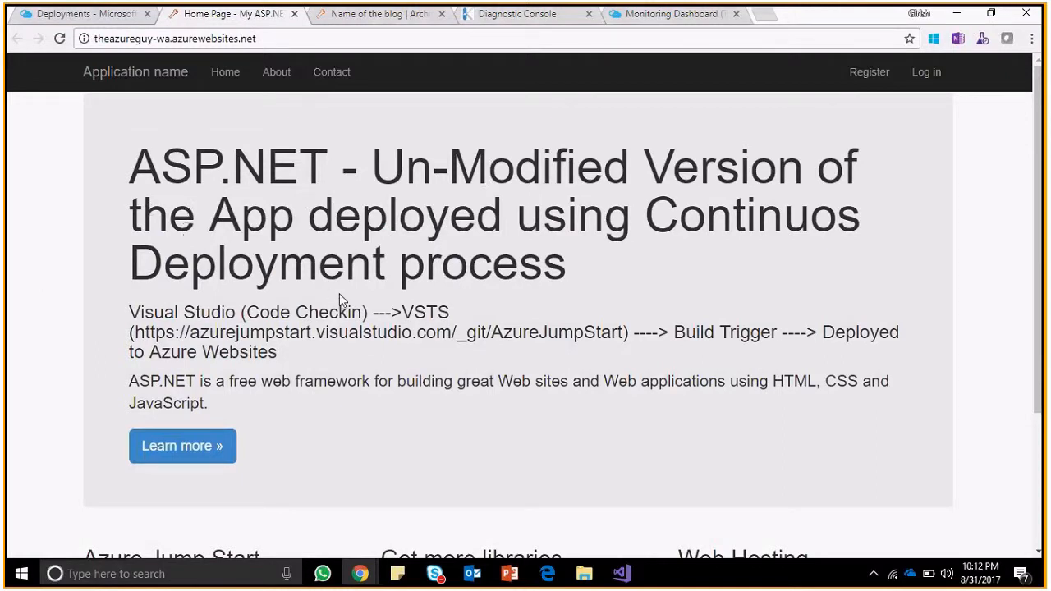
Reload the live site, still headed 'ASP.NET - Un-Modified Version of the App'.
left_click_drag(278, 353, 145, 332)
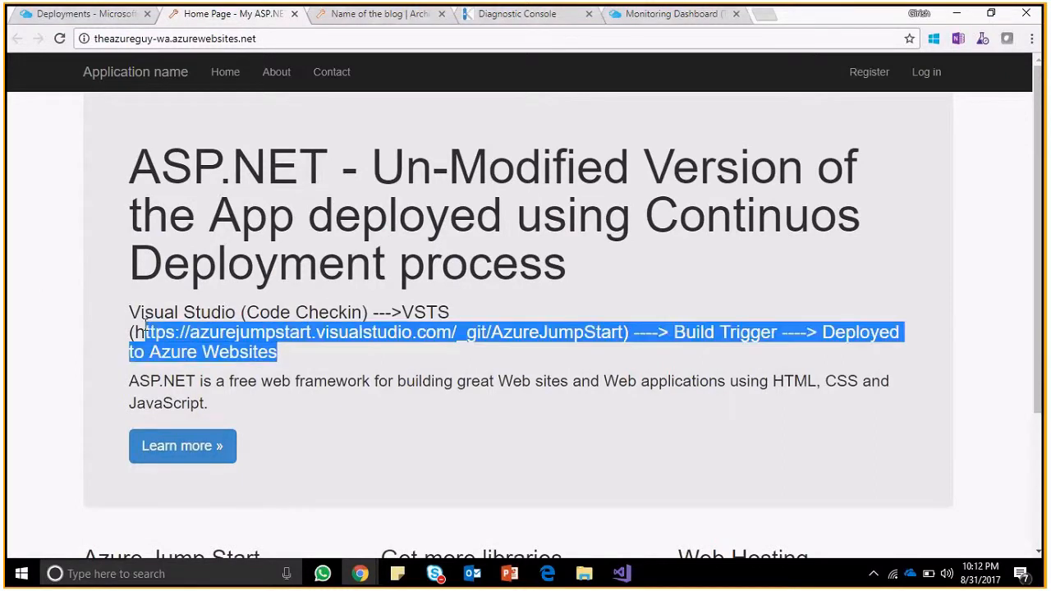
left_click(59, 38)
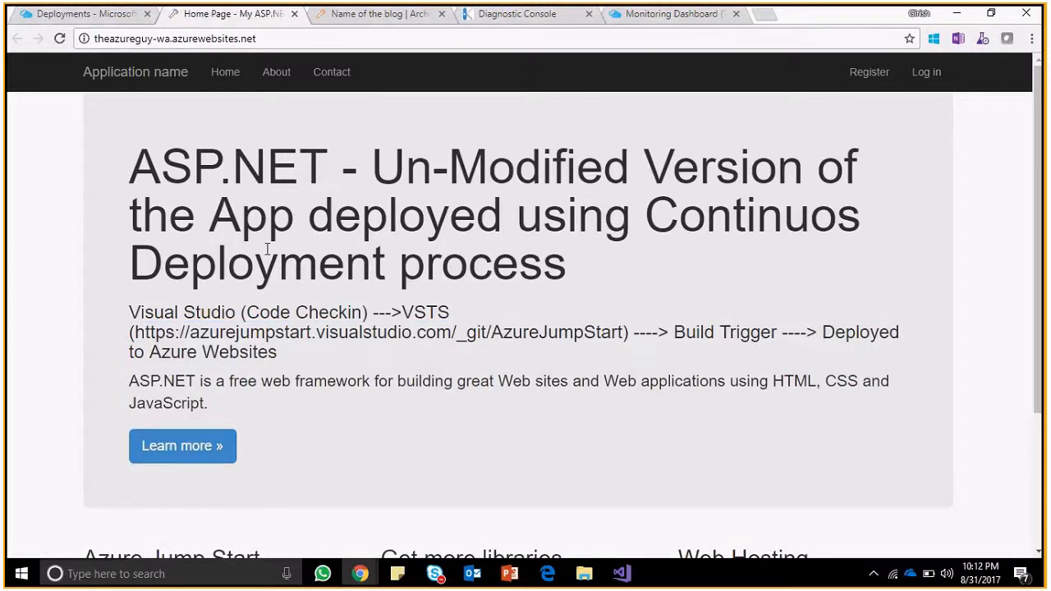
Open the web app's recent Performance test runs, then glance at the live site.
left_click(87, 14)
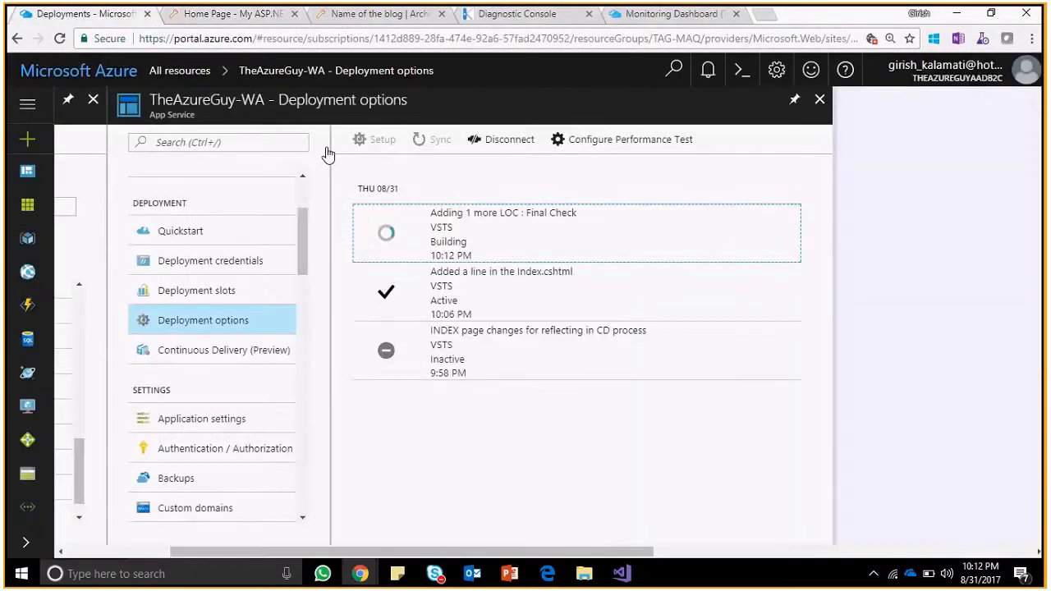
left_click_drag(303, 254, 303, 367)
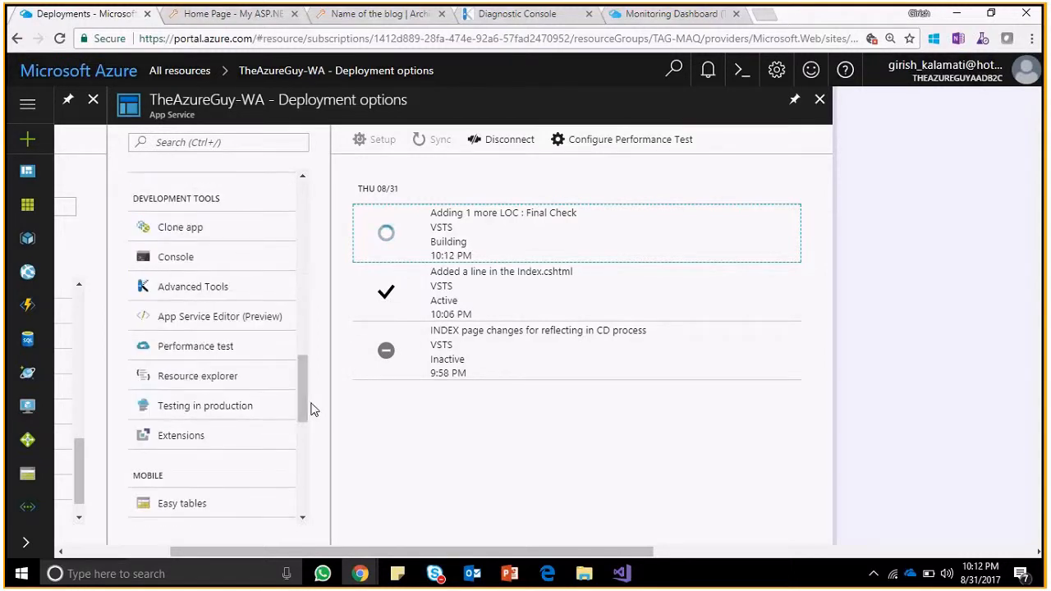
left_click(230, 349)
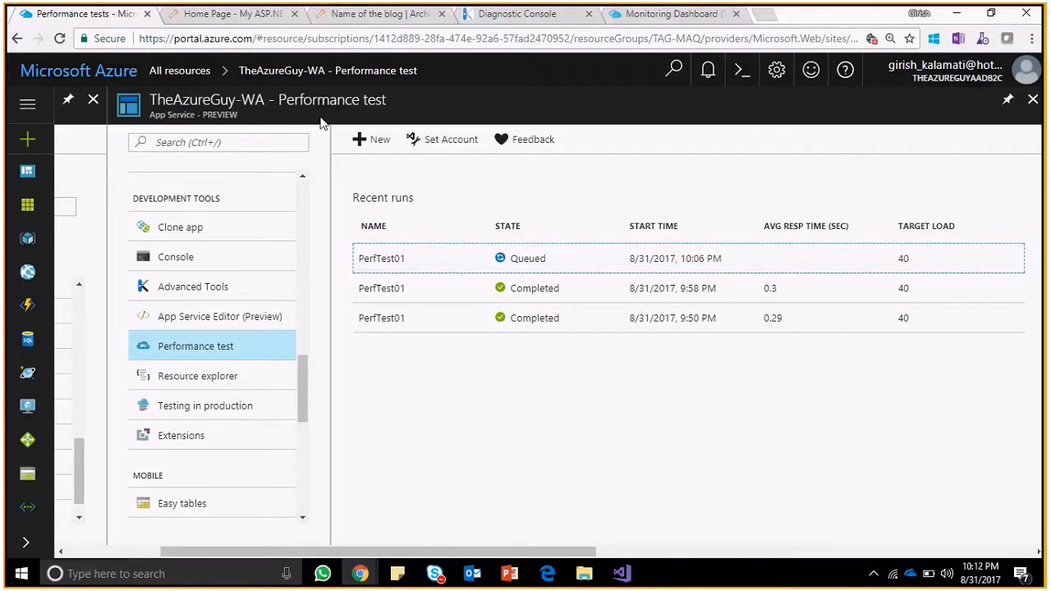
left_click(218, 16)
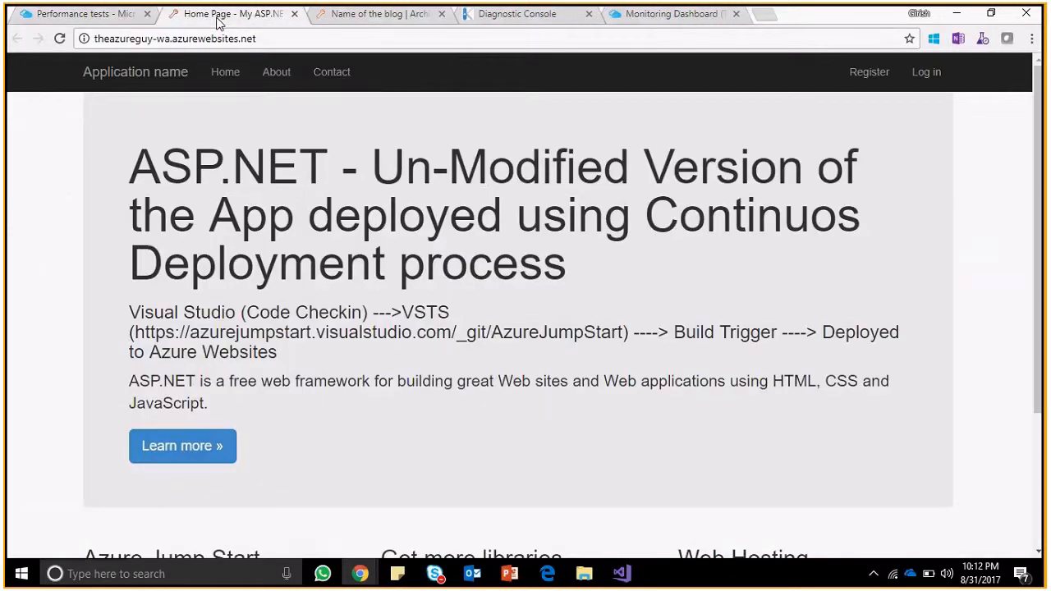
Alt+Tab through the open windows to the PowerPoint presentation.
key("alt+Tab")
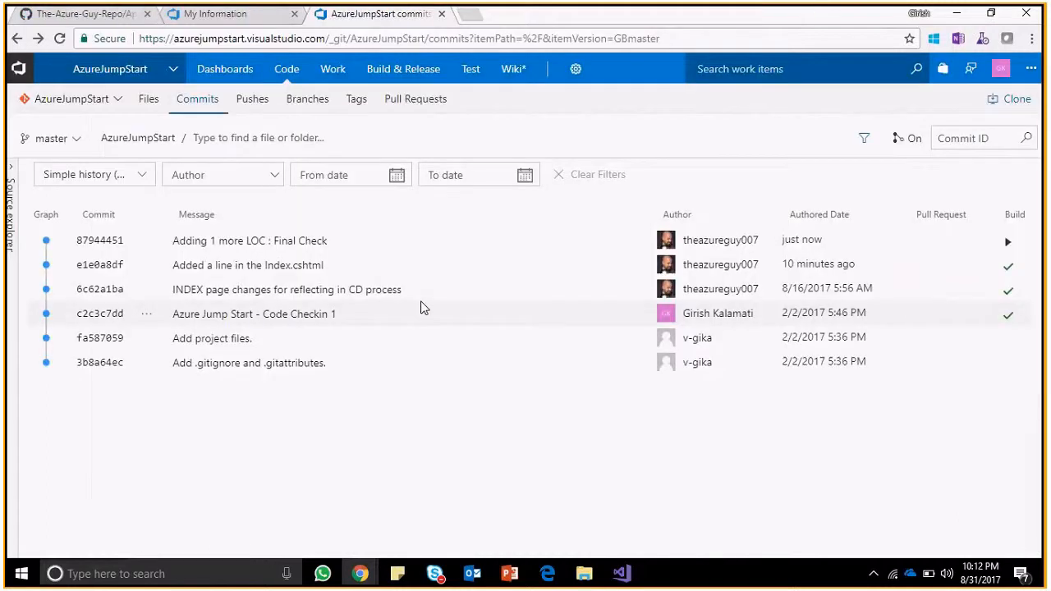
key("alt+Tab")
key("alt+Tab")
key("alt+Tab")
key("alt+Tab")
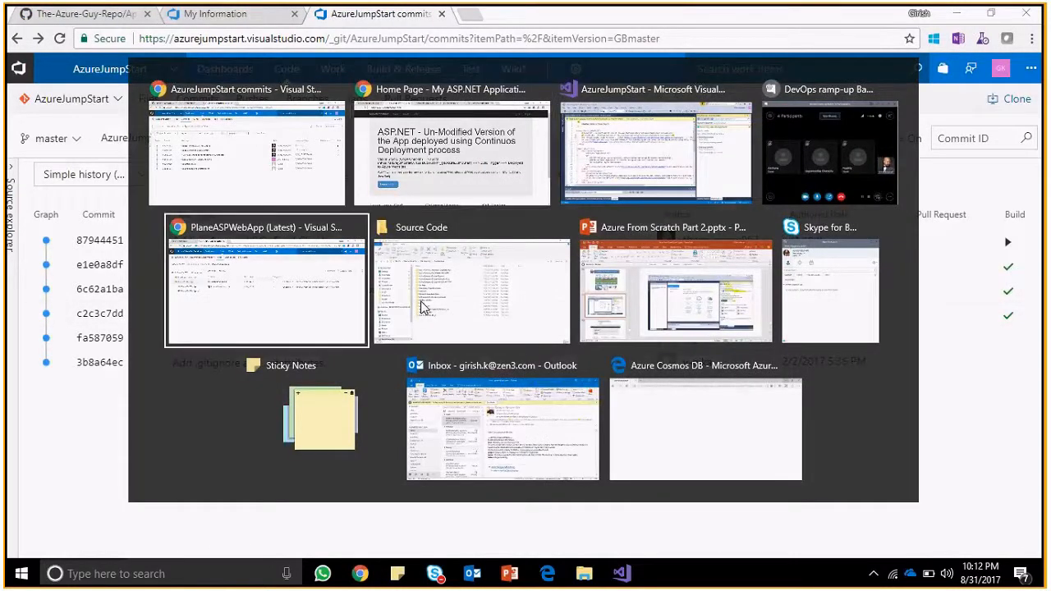
key("alt+Tab")
key("alt+Tab")
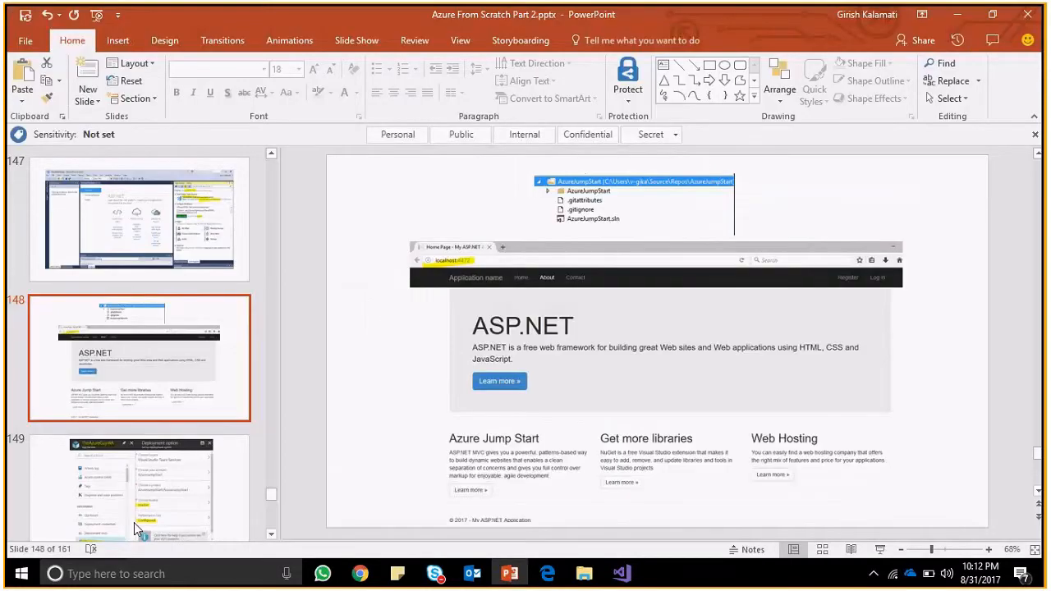
Start the slide show at slide 150 and advance through Deployment Details to the Trigger a Build slide.
key("Down")
key("Down")
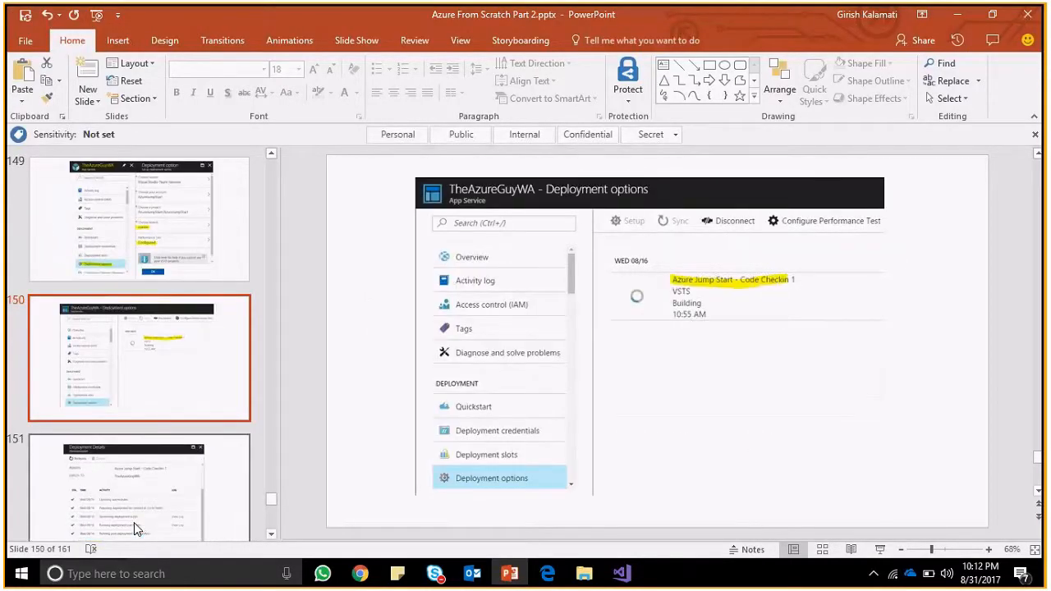
left_click(880, 550)
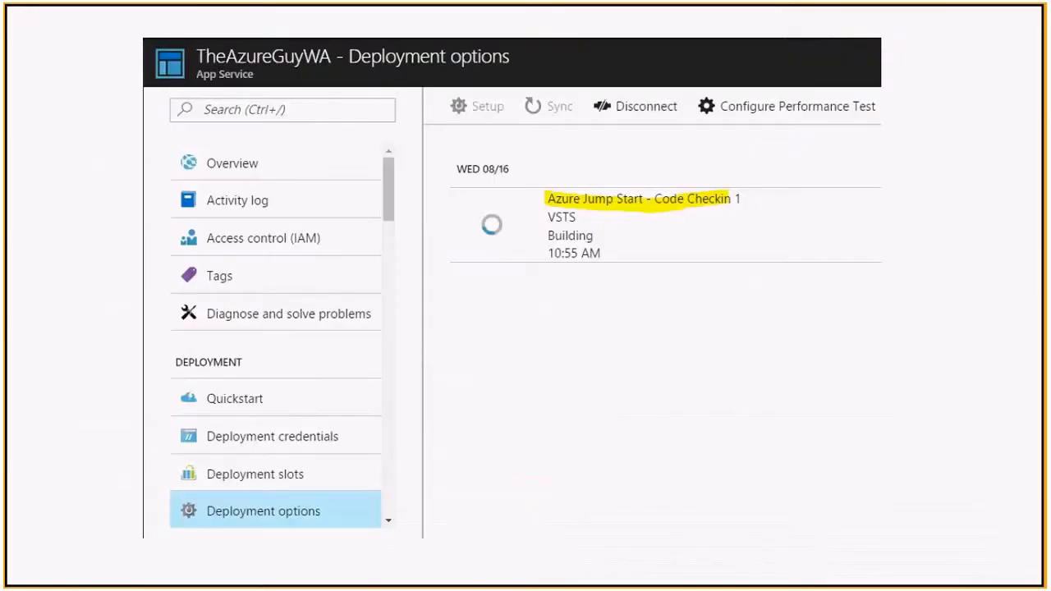
left_click(657, 408)
left_click(657, 408)
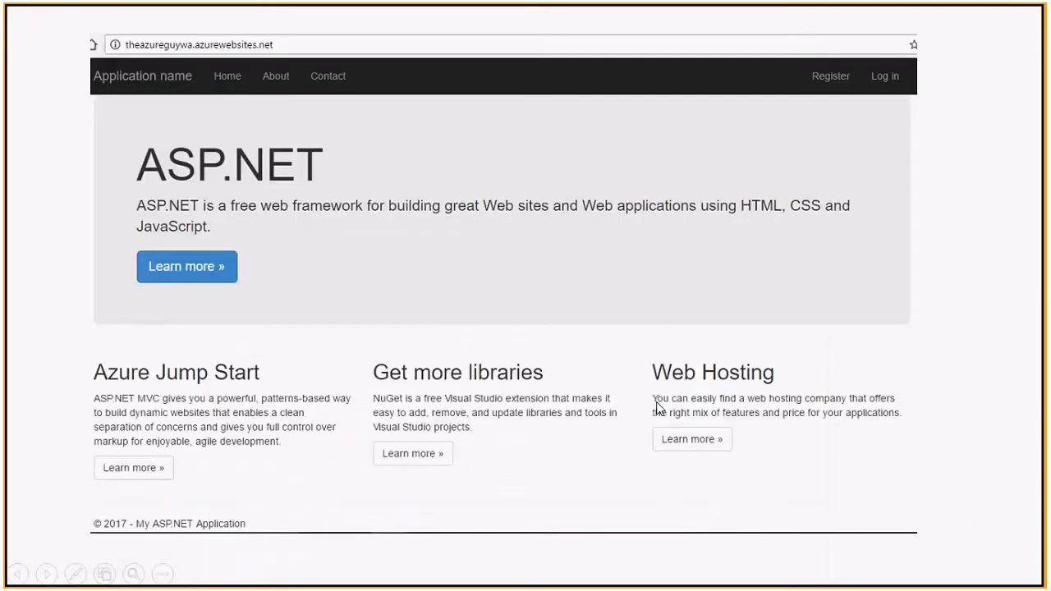
left_click(657, 408)
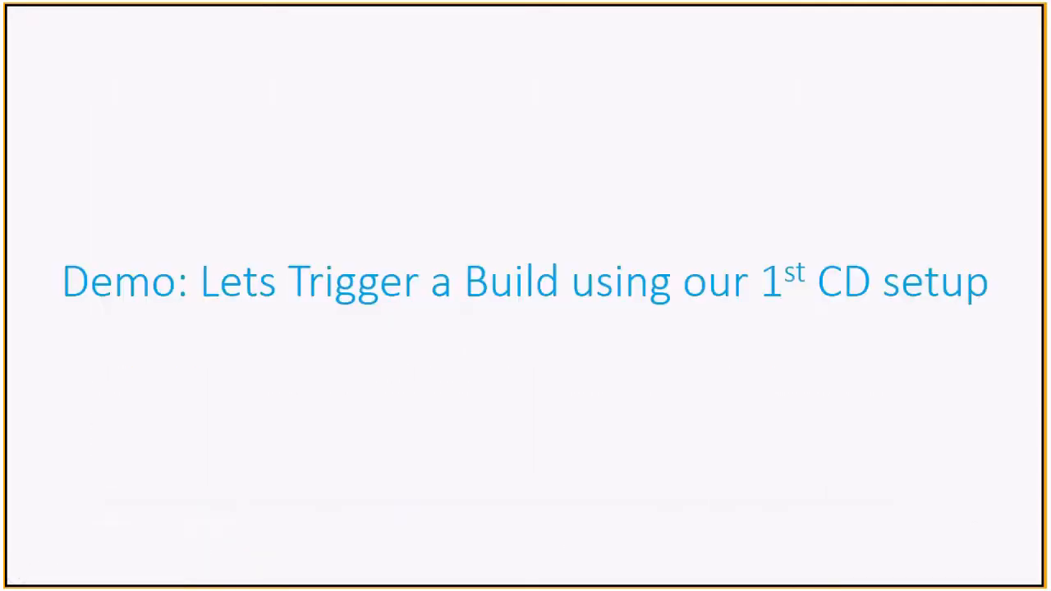
Advance through the modified app, VSTS pushes, Deployment options and live site slides to the performance results.
key("Right")
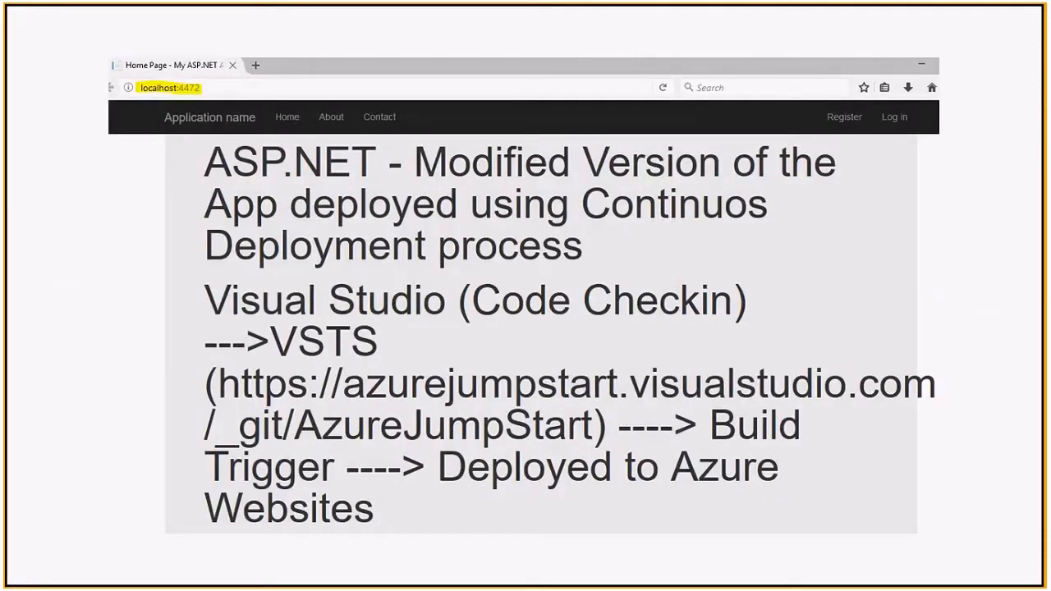
key("Right")
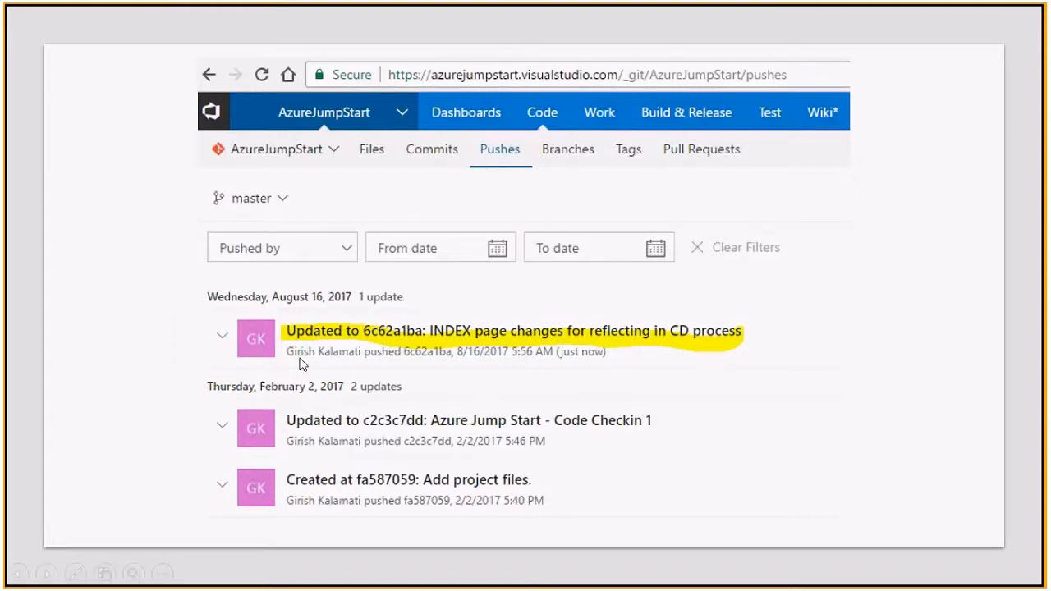
key("Right")
key("Right")
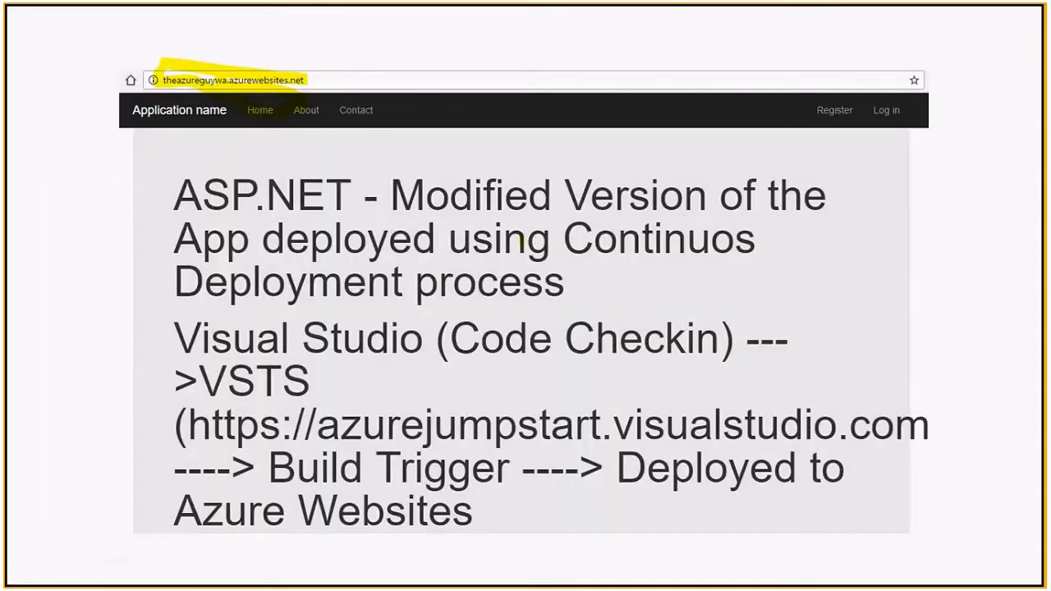
key("Right")
key("Right")
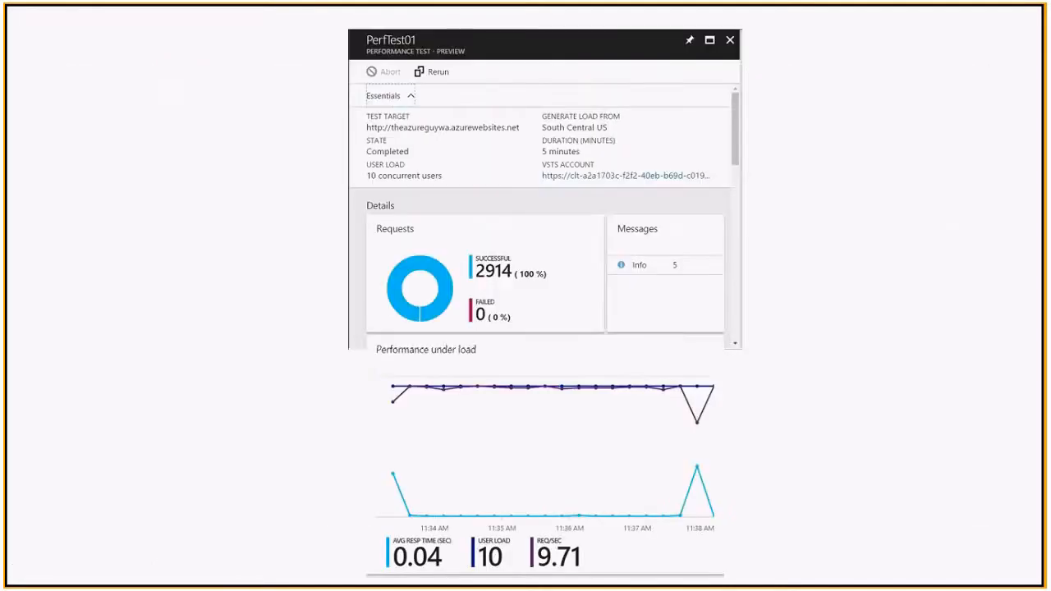
key("Right")
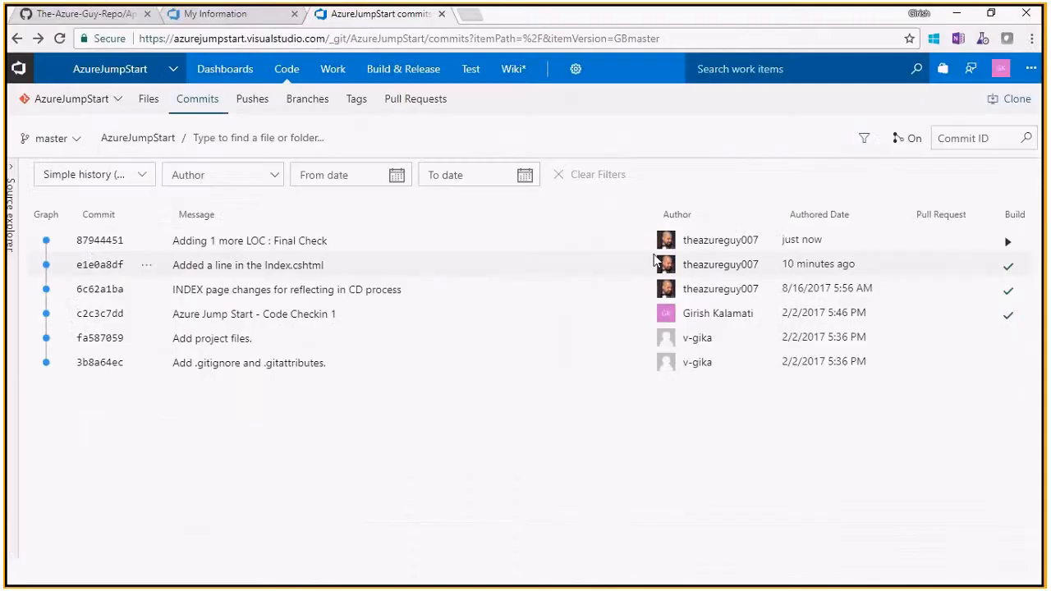
Open the VSTS My Information page and scroll through the accounts list.
left_click(270, 17)
left_click_drag(1038, 165, 1043, 435)
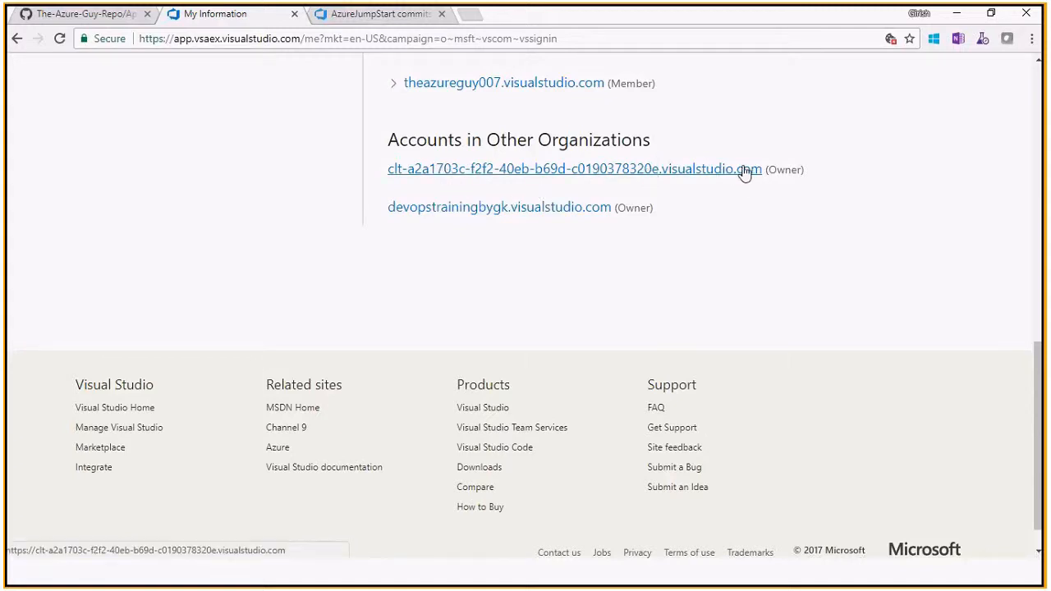
left_click_drag(1036, 396, 634, 93)
Return to the PowerPoint slide show and advance past the GitHub deployment slide to 'The Azure Guy' card.
key("alt+Tab")
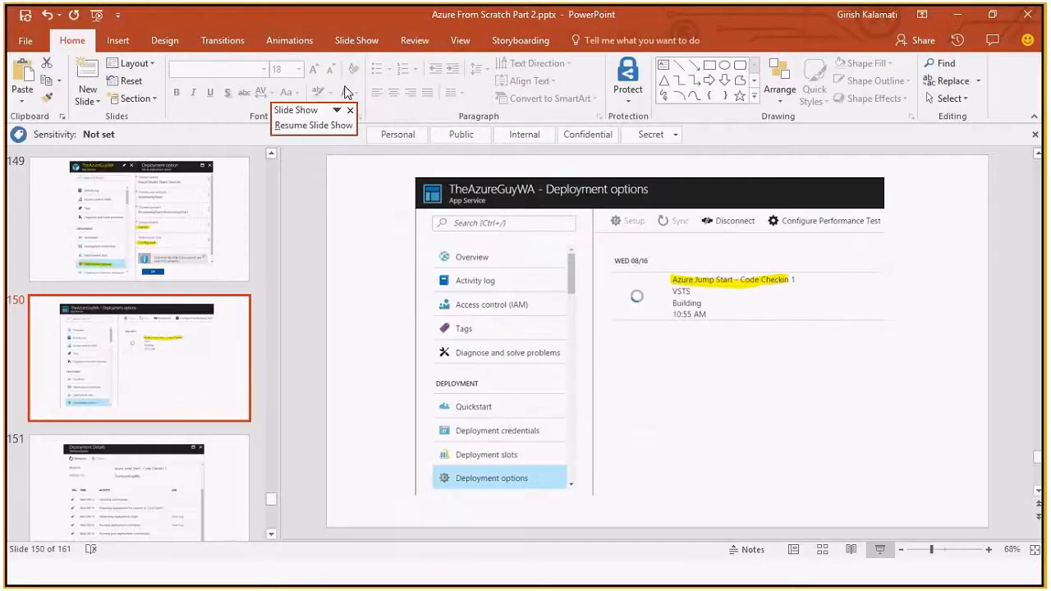
key("alt+Tab")
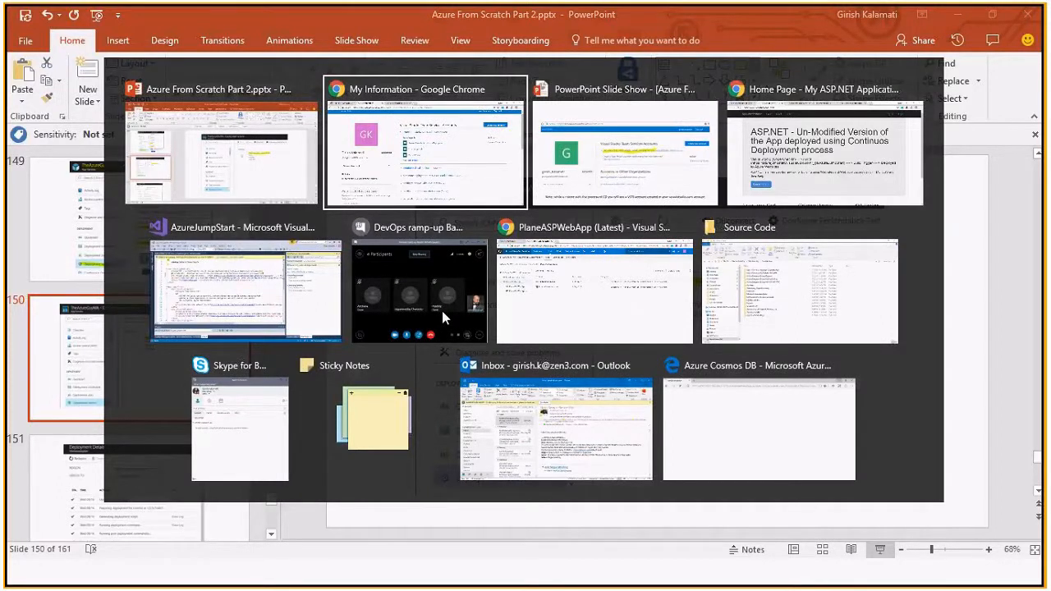
key("alt+Tab")
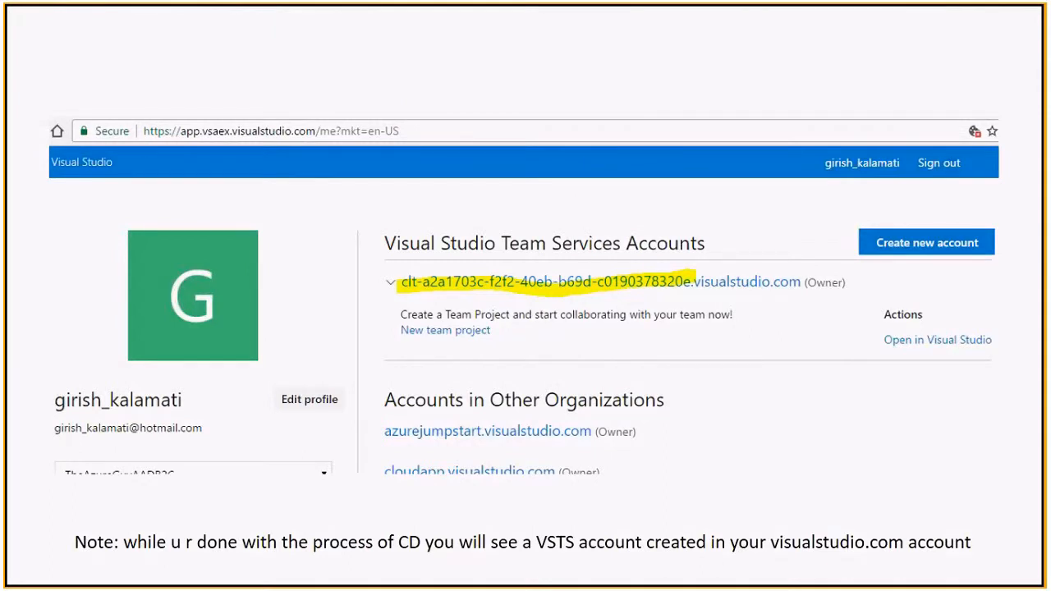
key("Right")
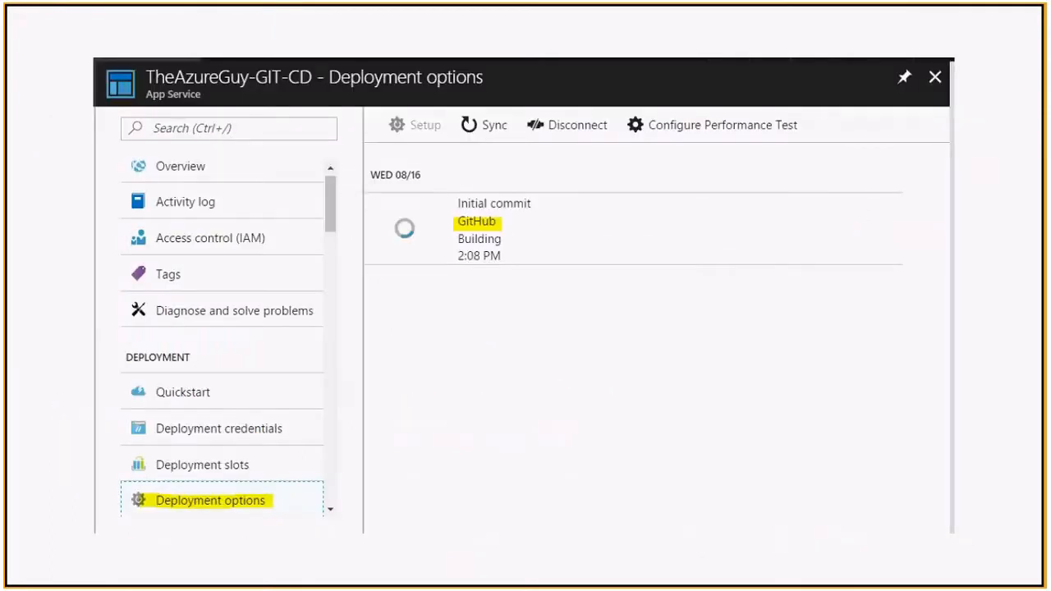
key("Right")
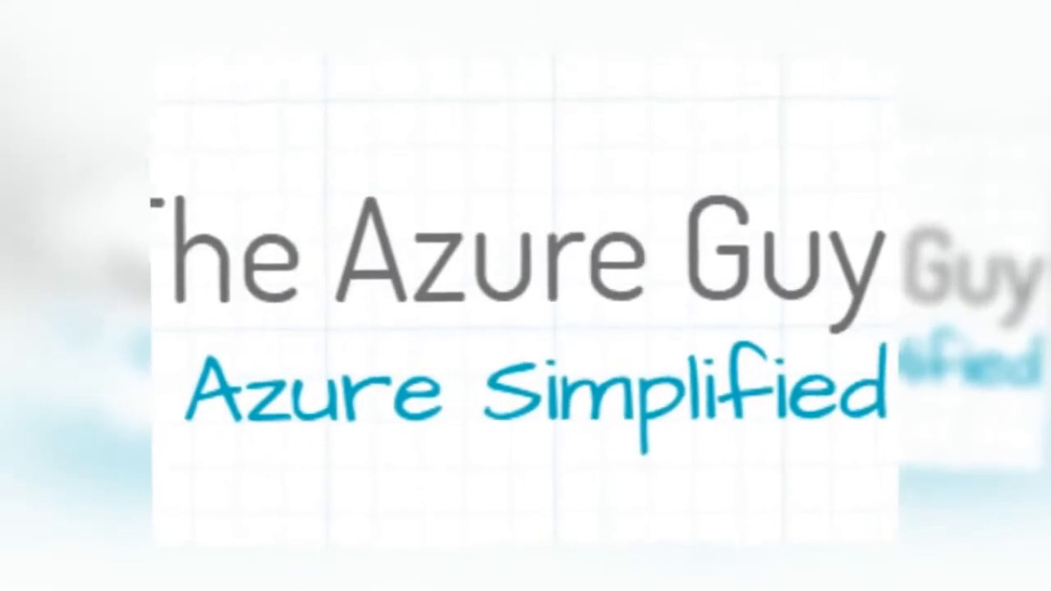